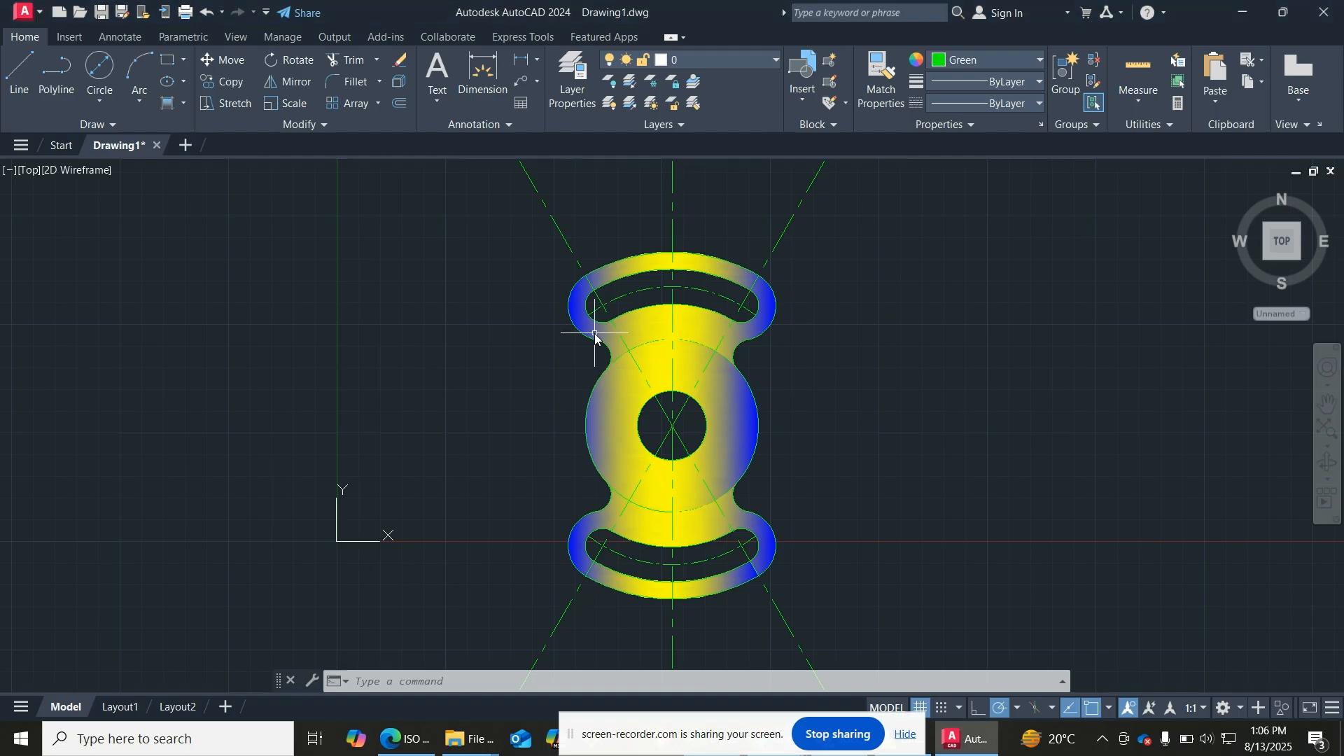
# Step: Delete all existing objects from the drawing
pyautogui.hotkey('ctrl', 'a')
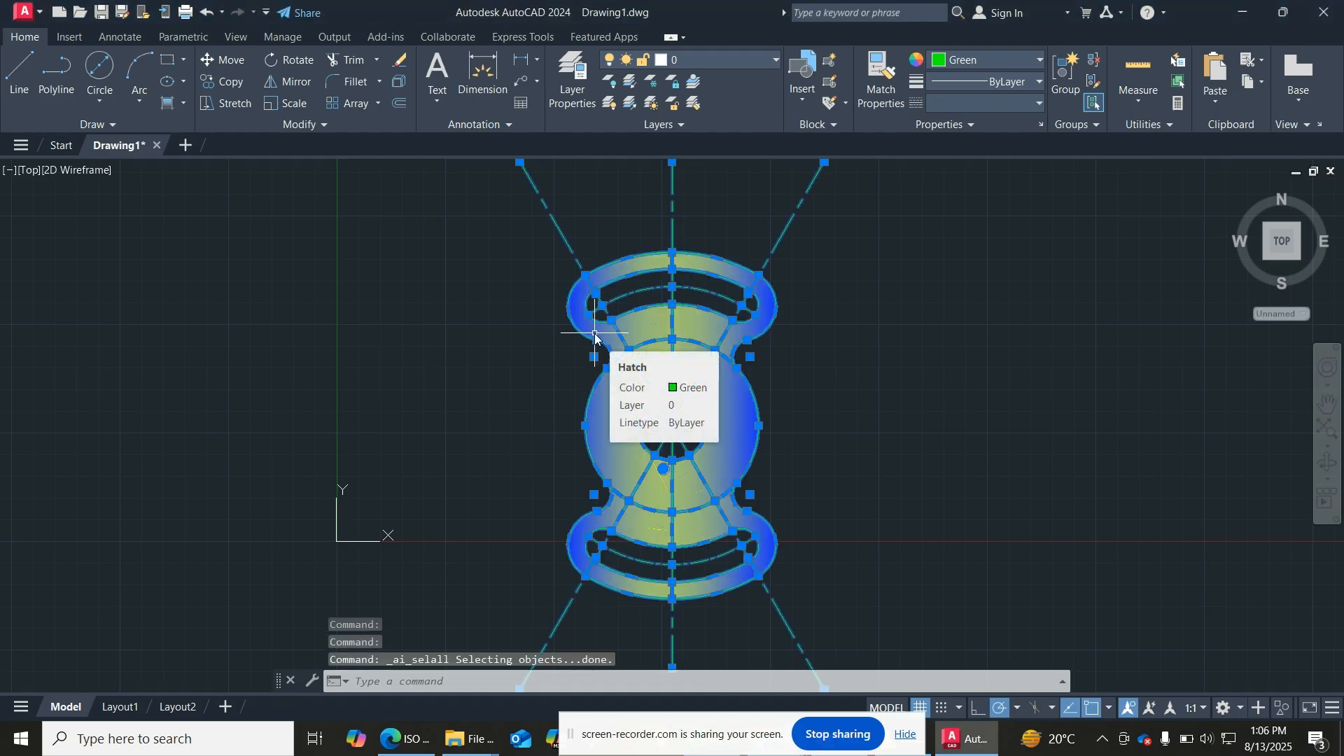
pyautogui.press('Delete')
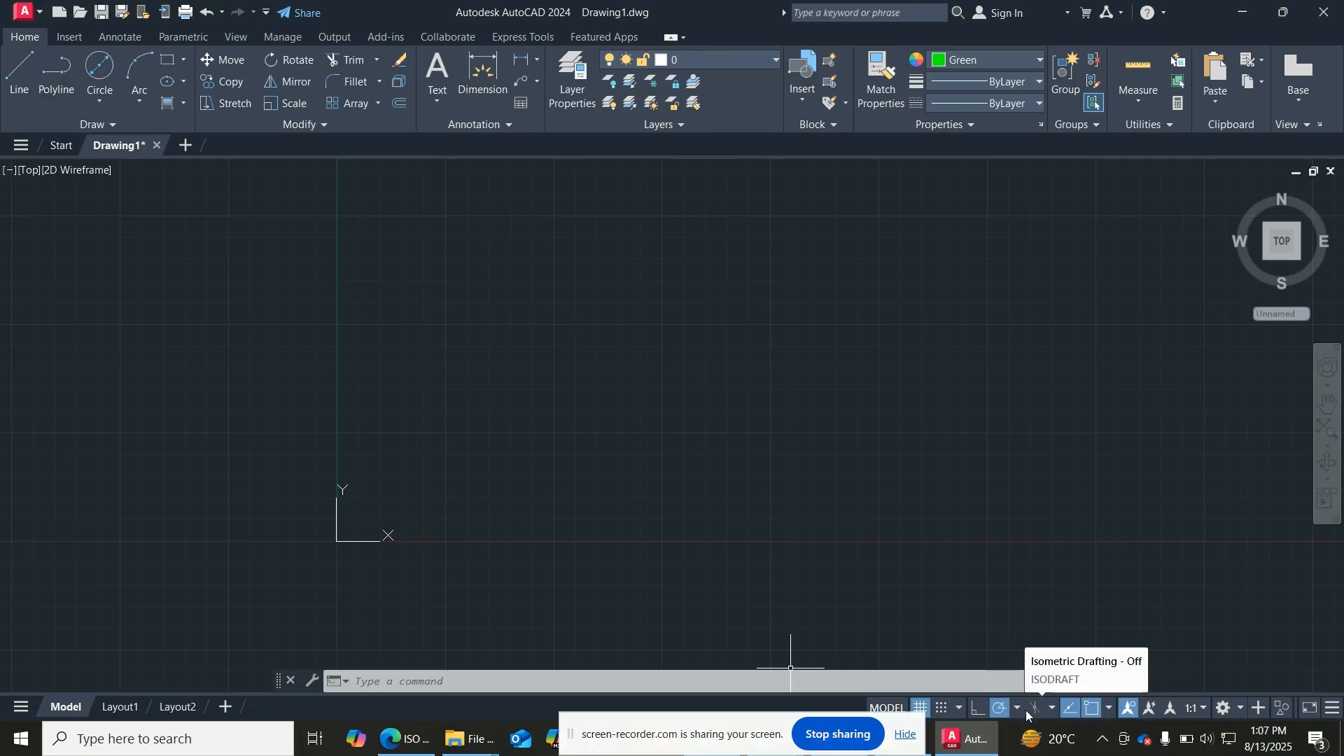
# Step: Turn on isometric drafting and ortho mode for the empty drawing
pyautogui.click(1053, 709)
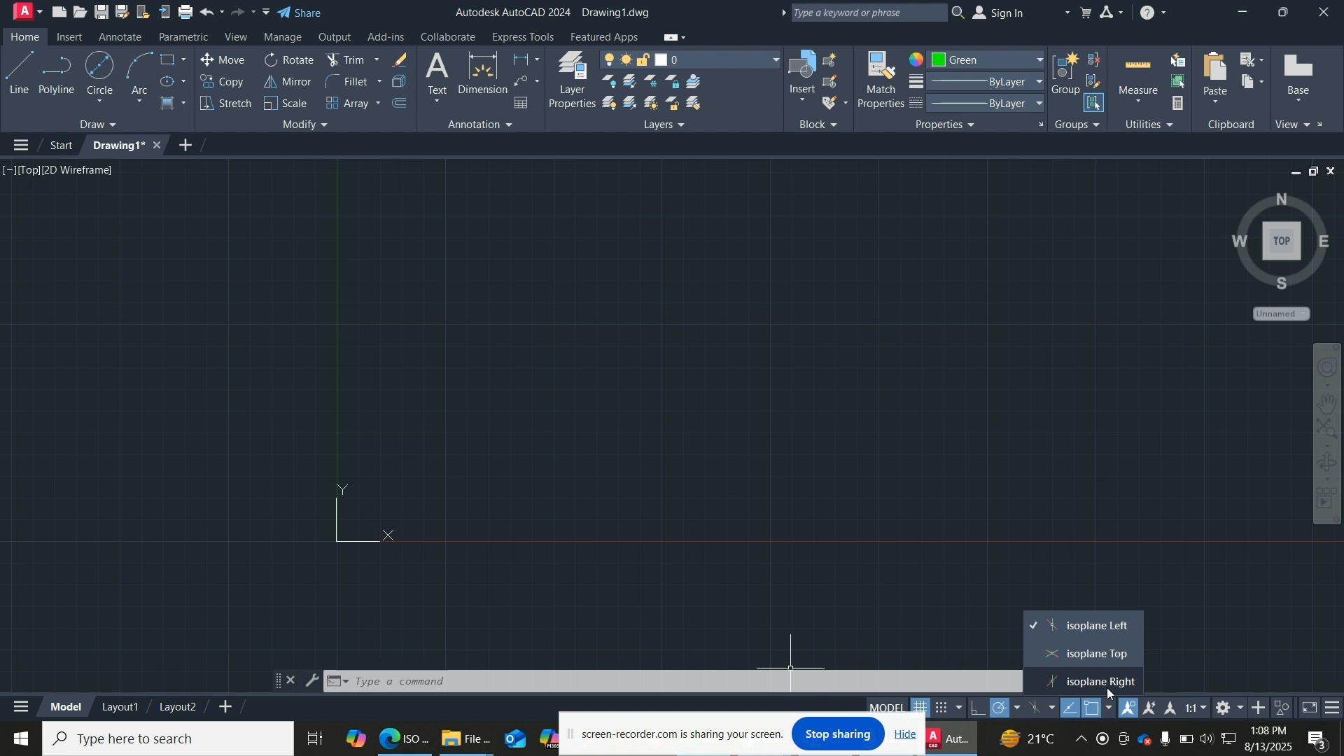
pyautogui.click(1099, 682)
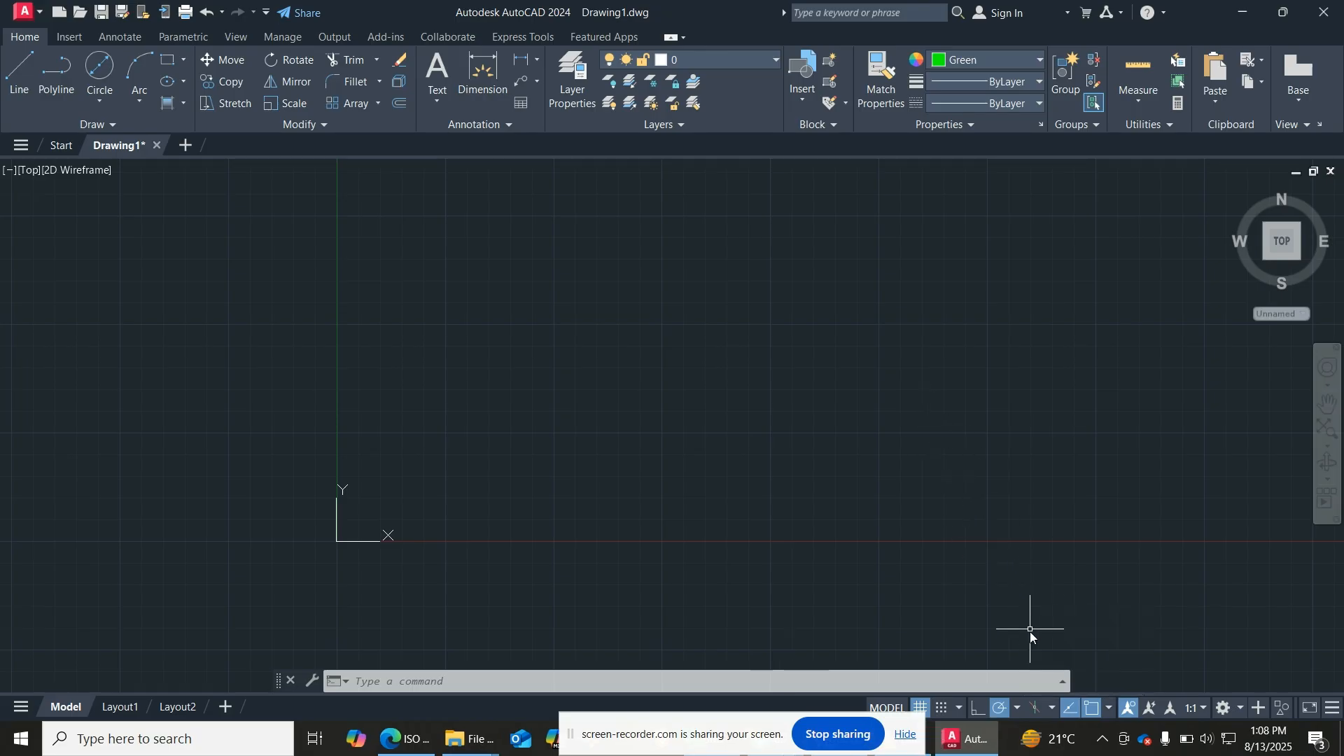
pyautogui.click(1037, 713)
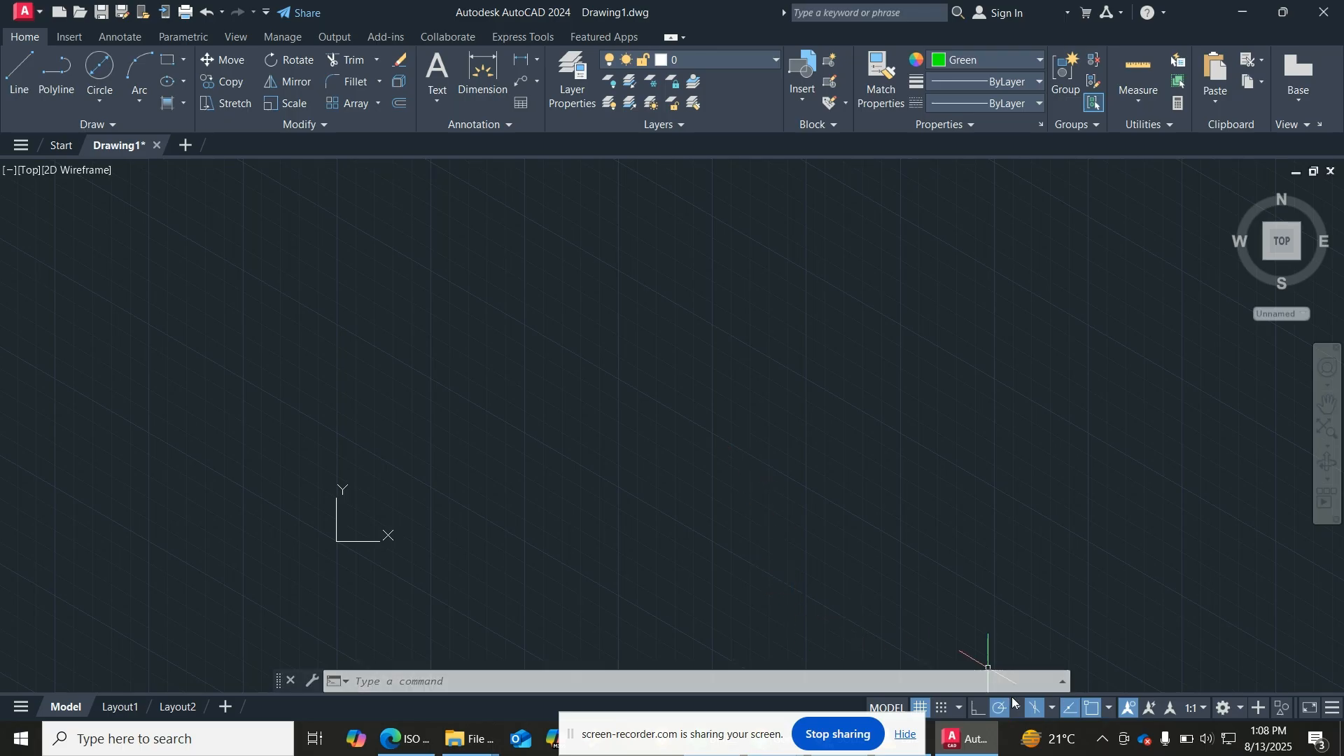
pyautogui.click(1094, 709)
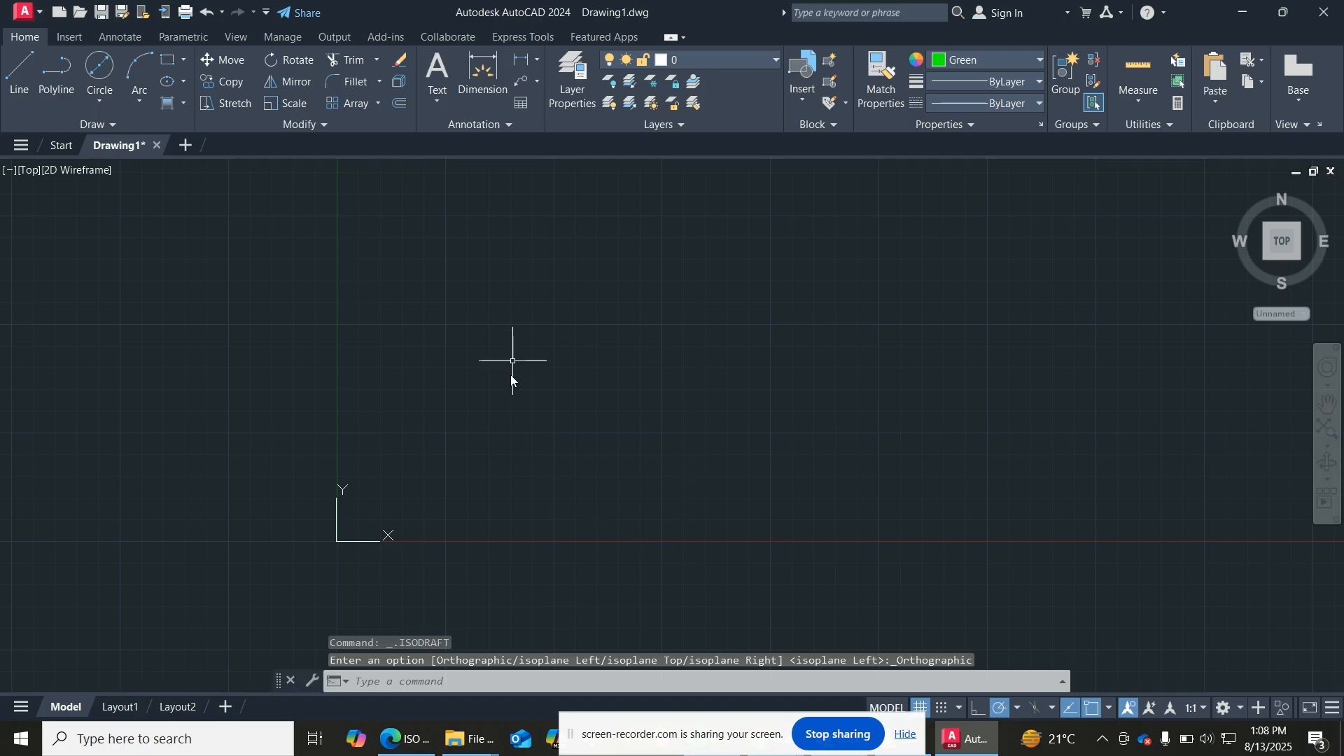
pyautogui.click(1038, 704)
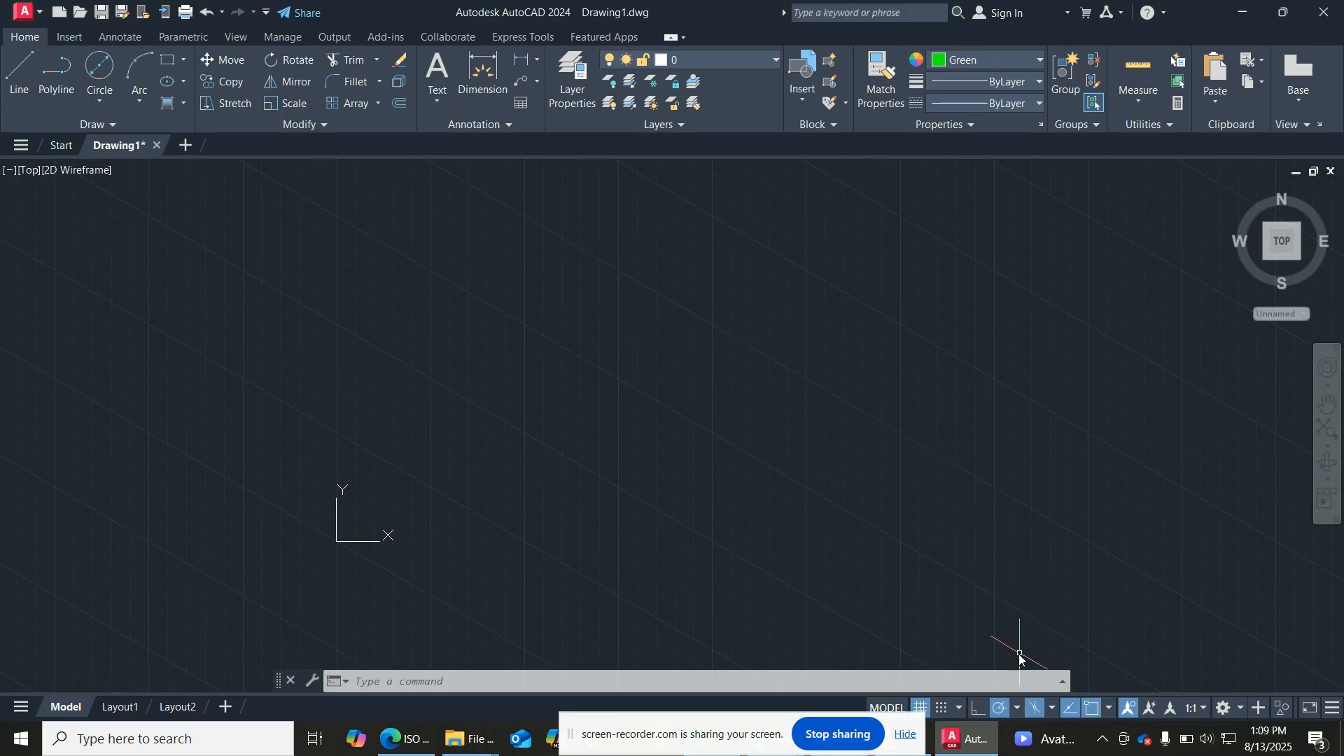
pyautogui.click(977, 708)
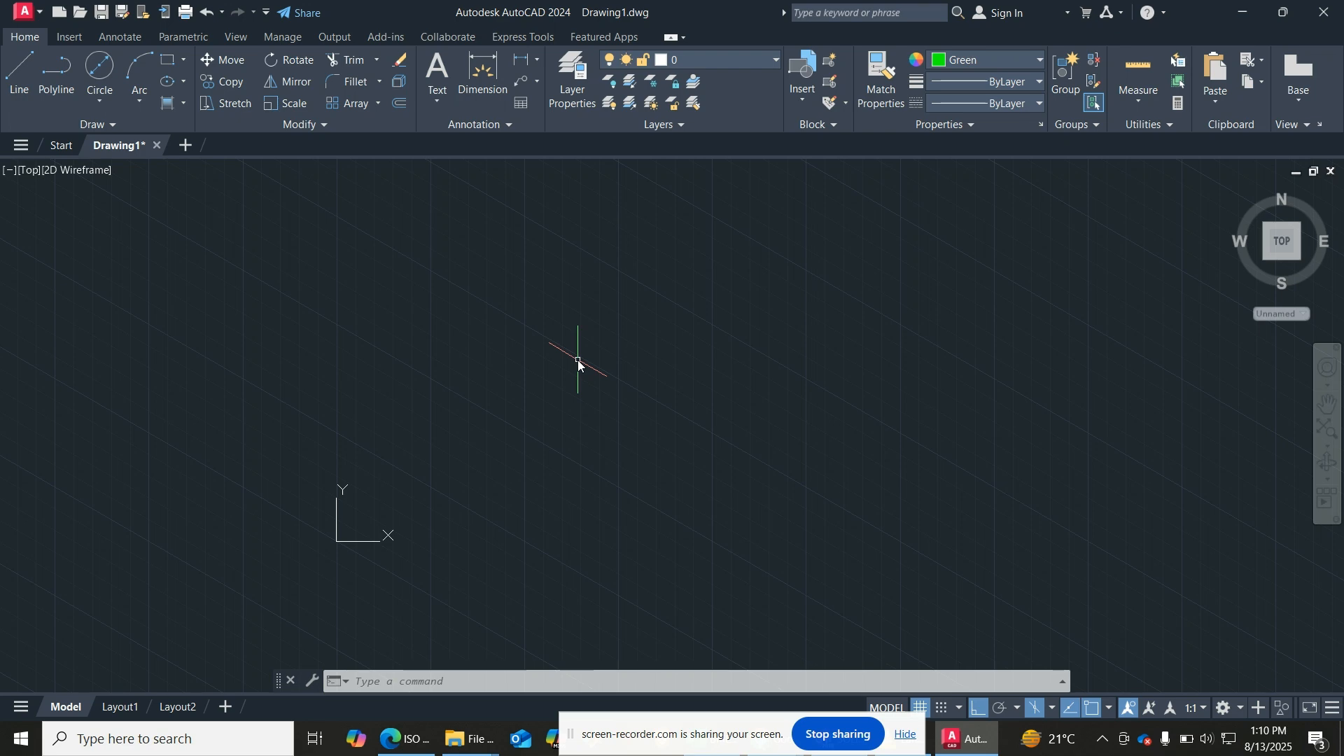
# Step: Switch the isometric drafting plane to isoplane Top, to isoplane Right, and back to isoplane Left
pyautogui.click(1054, 708)
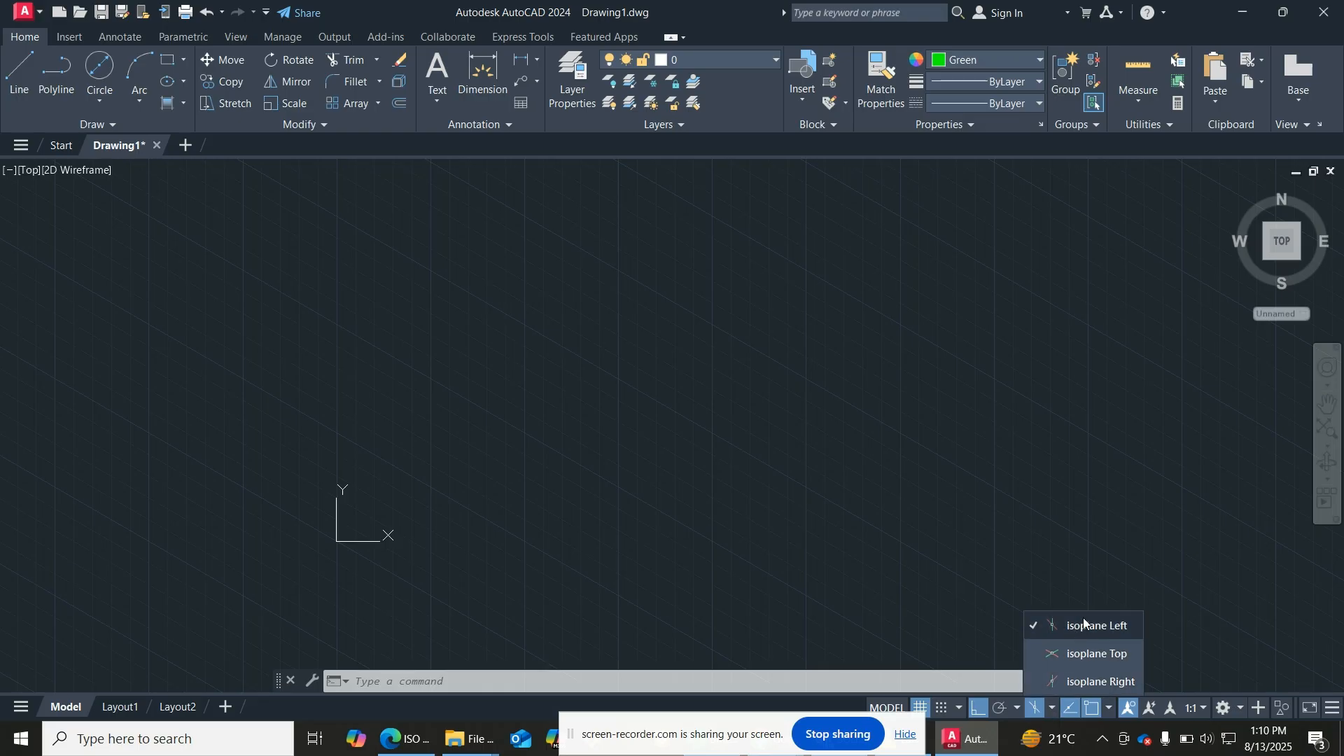
pyautogui.click(1086, 653)
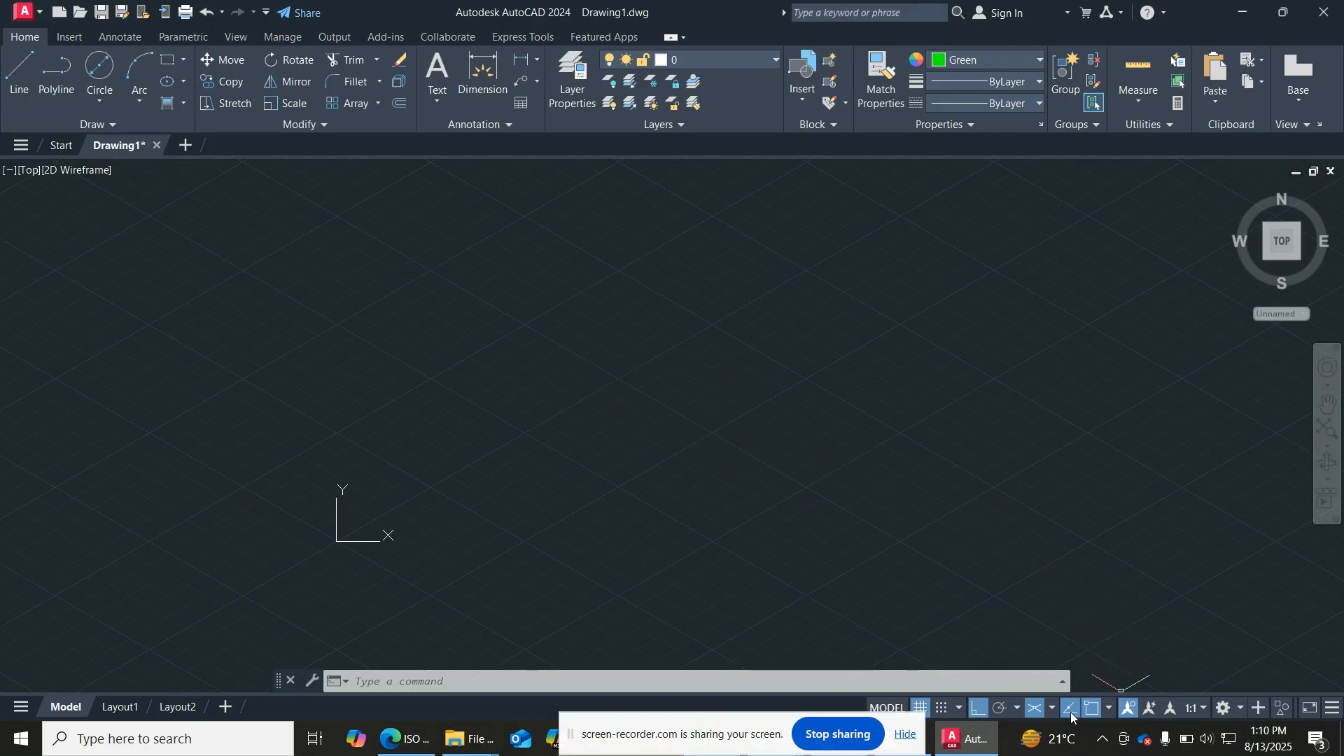
pyautogui.click(1051, 706)
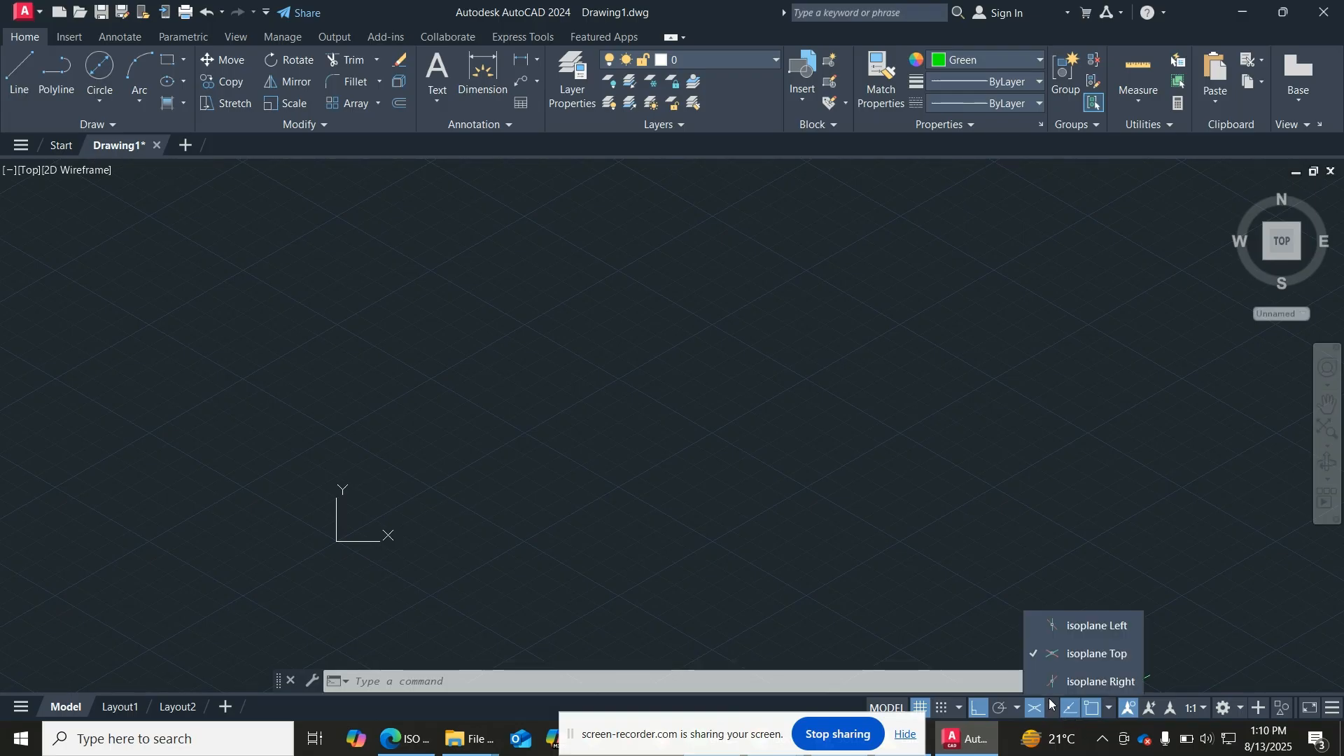
pyautogui.click(1067, 680)
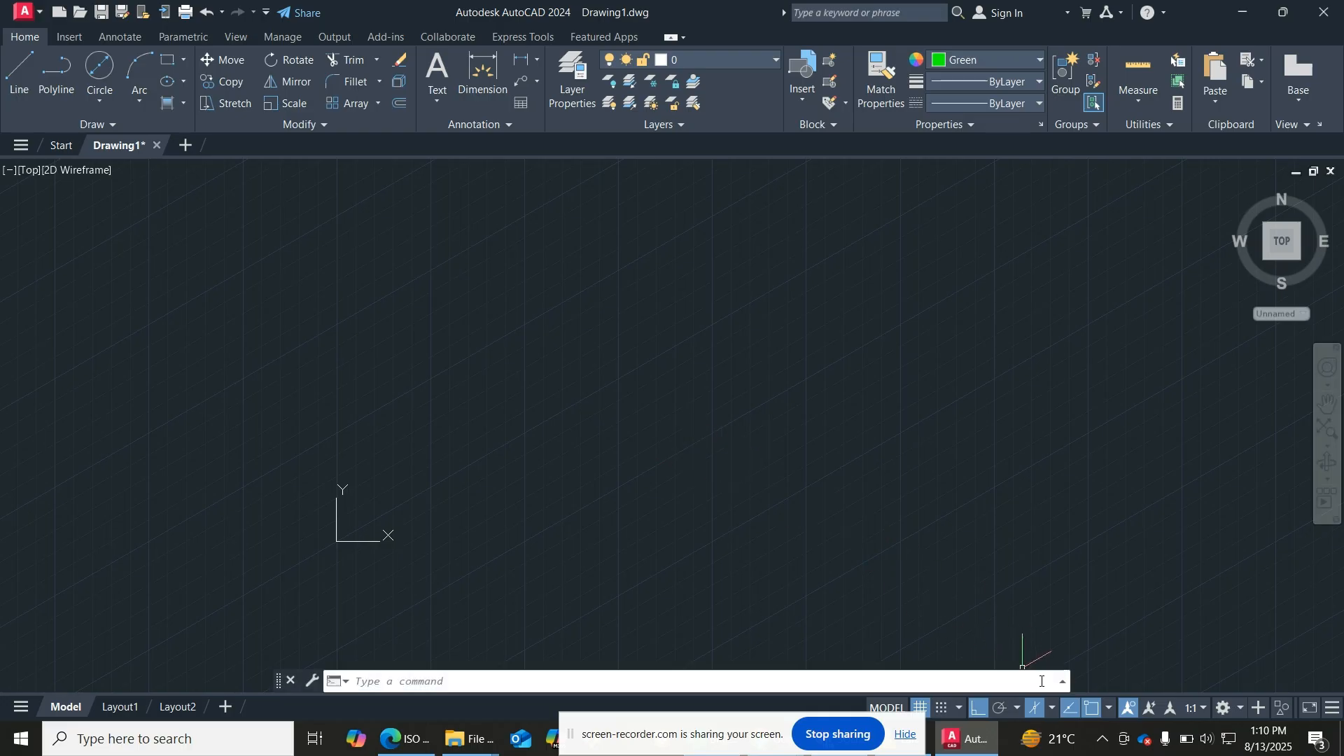
pyautogui.click(1050, 712)
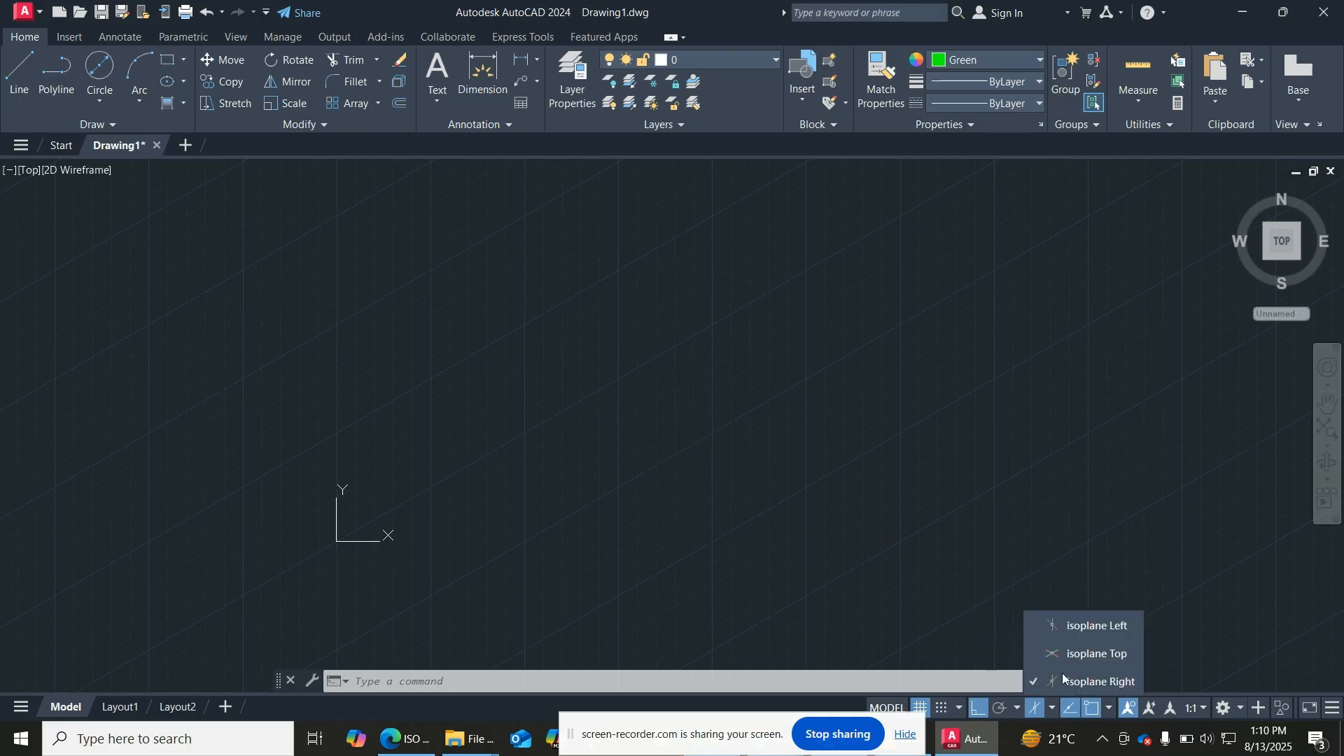
pyautogui.click(1070, 627)
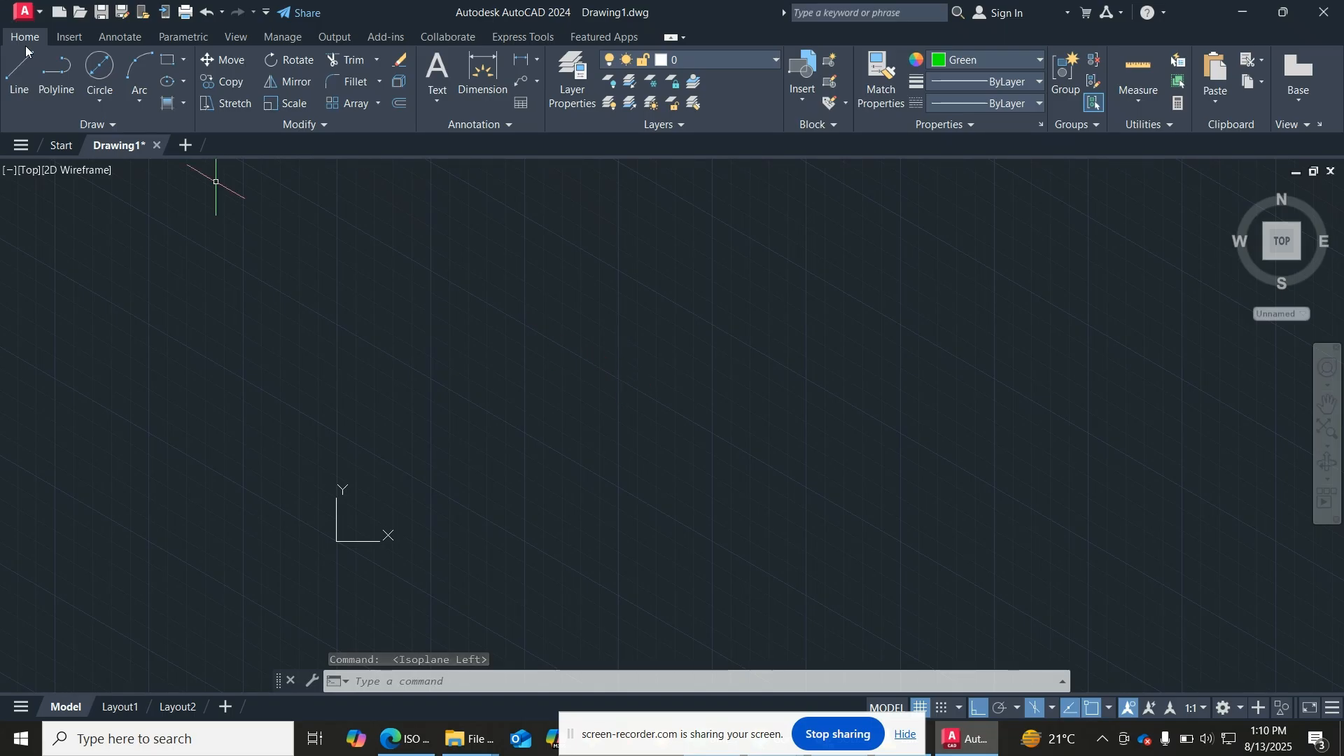
# Step: Draw a closed isometric square on the left isoplane with four 50-unit lines, starting upward from its lower-left corner
pyautogui.click(21, 70)
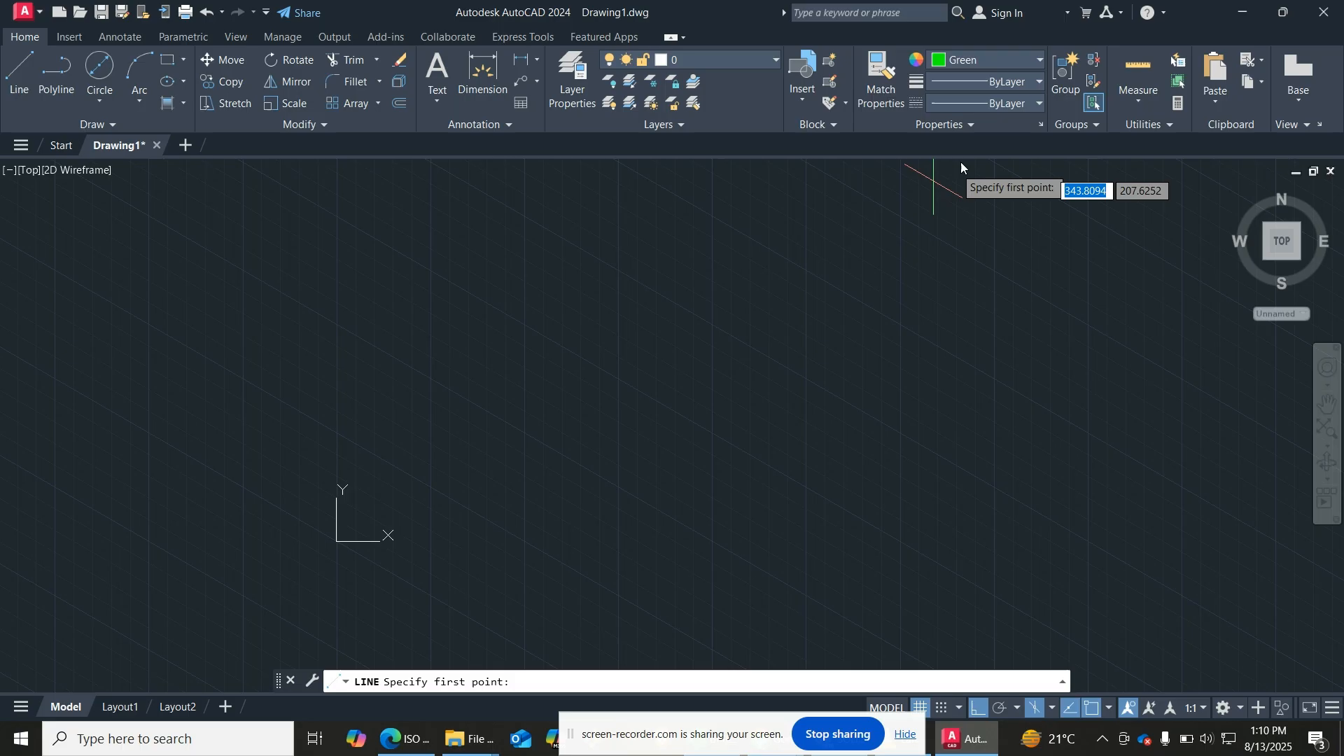
pyautogui.click(977, 82)
pyautogui.click(977, 83)
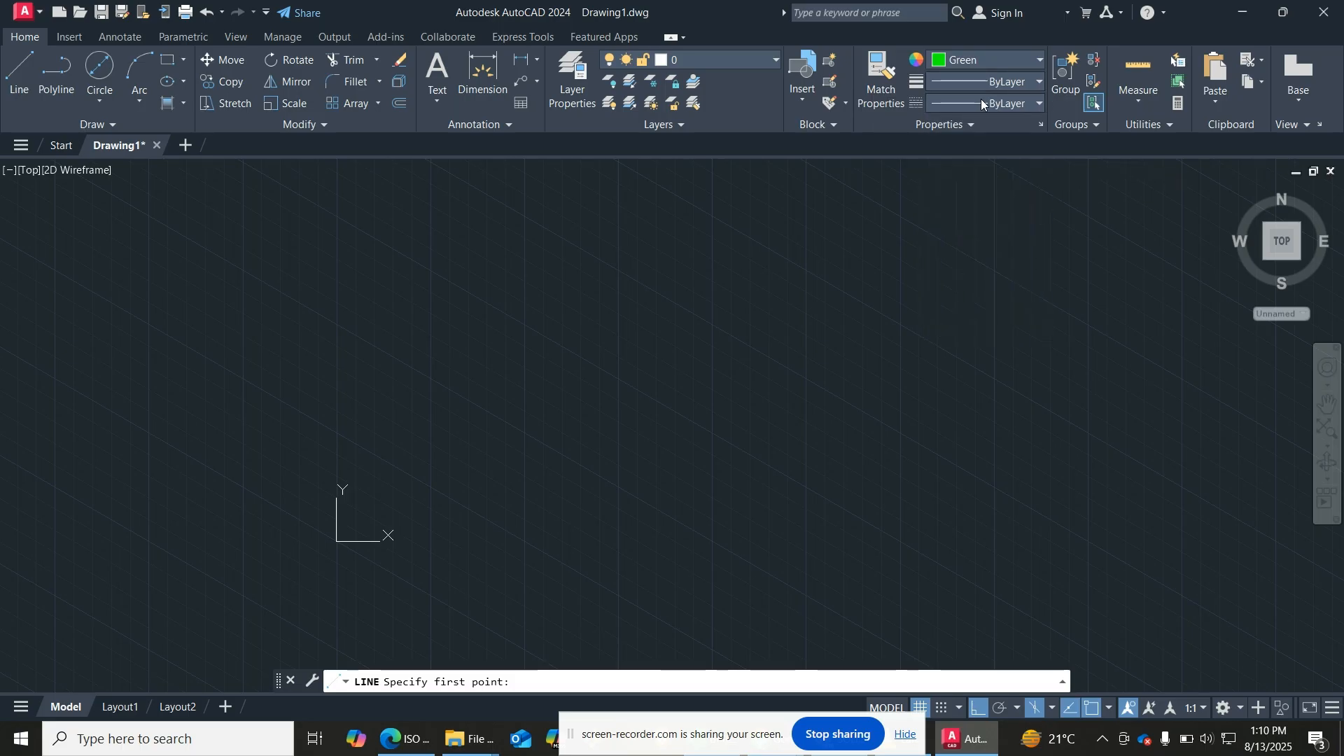
pyautogui.click(982, 103)
pyautogui.click(981, 103)
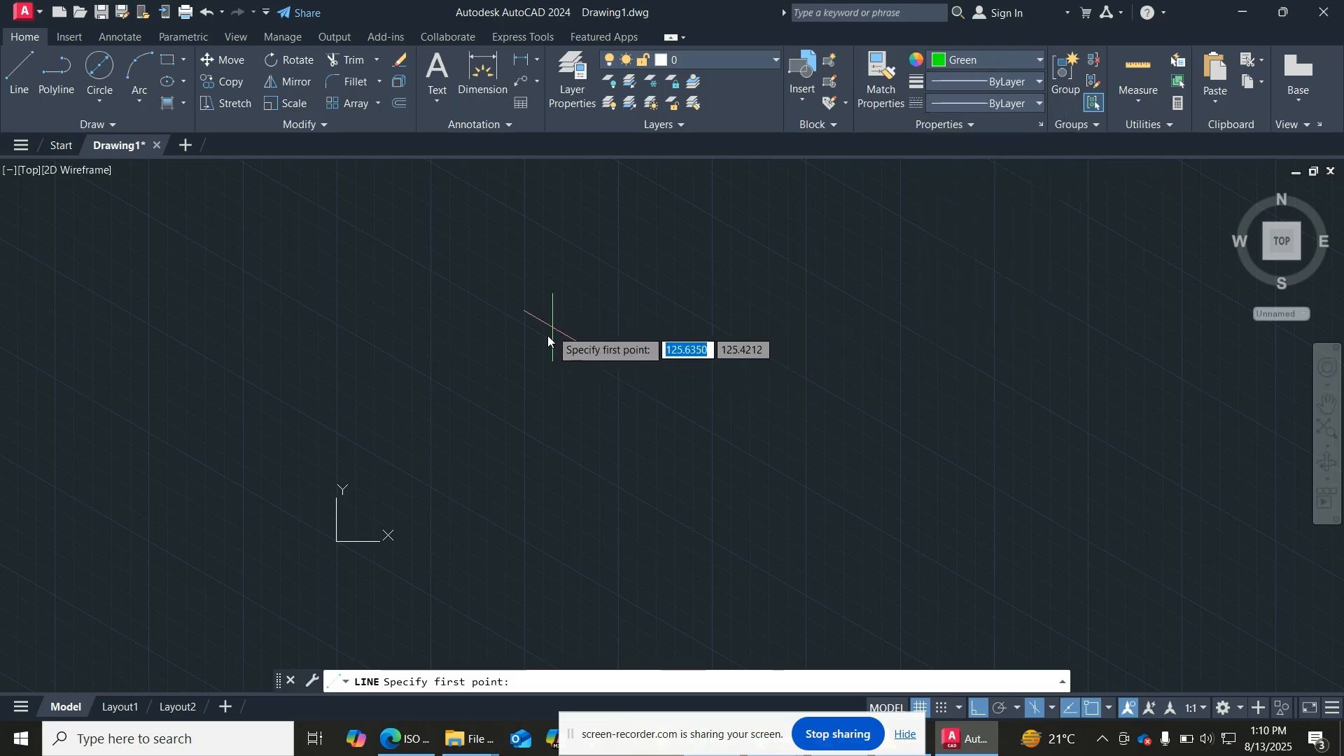
pyautogui.click(507, 449)
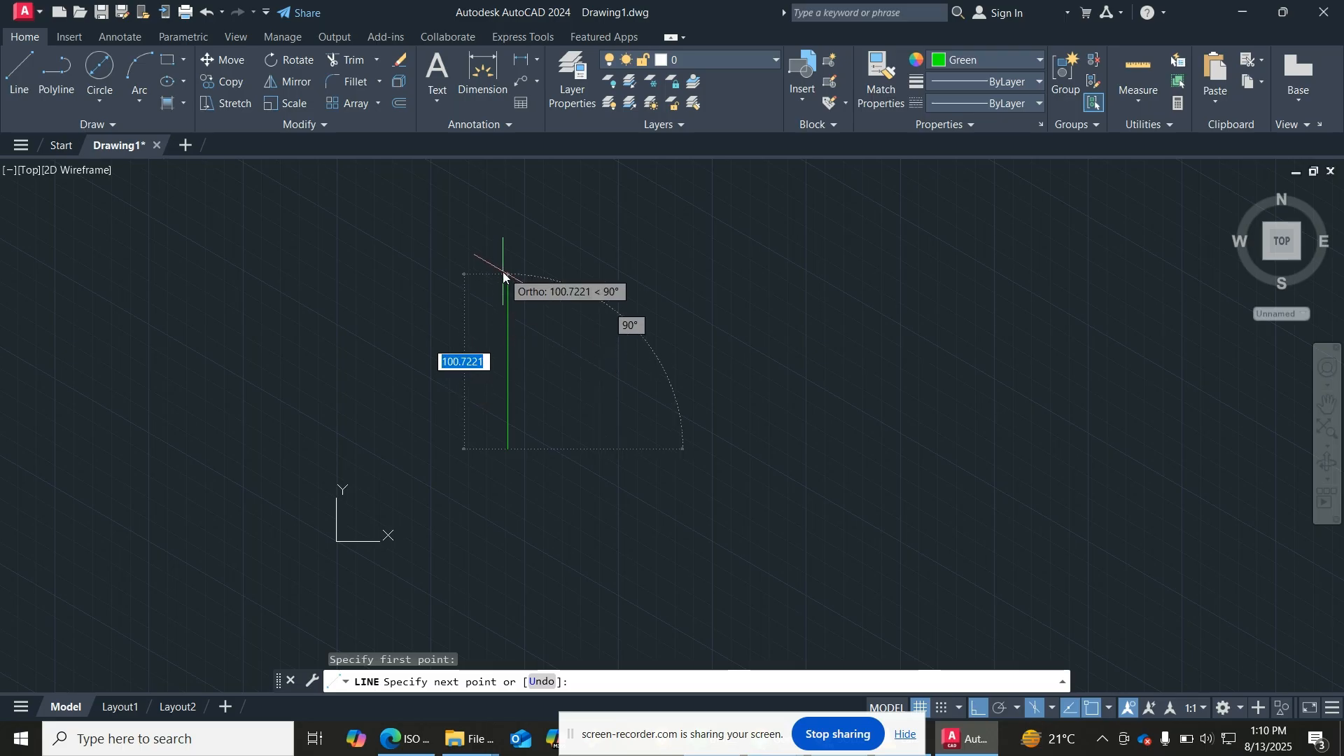
pyautogui.write('50')
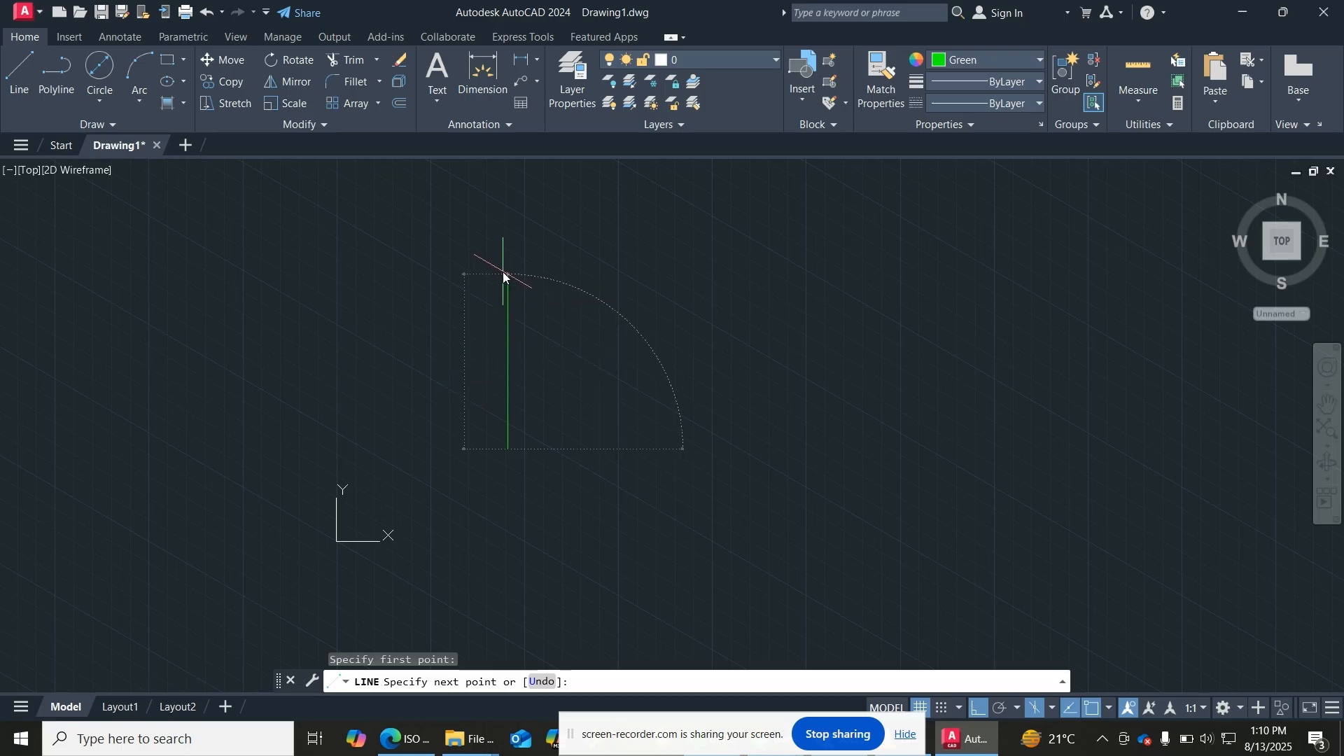
pyautogui.press('Return')
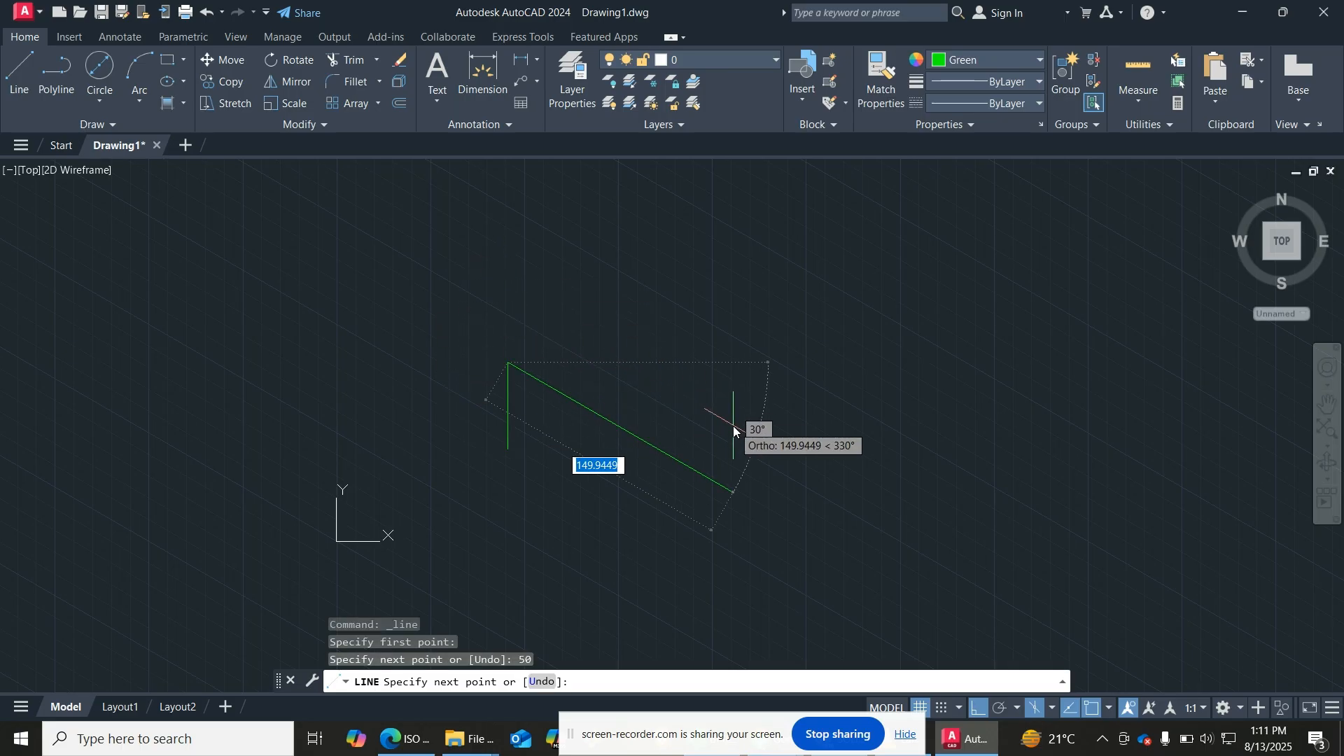
pyautogui.write('50')
pyautogui.press('Return')
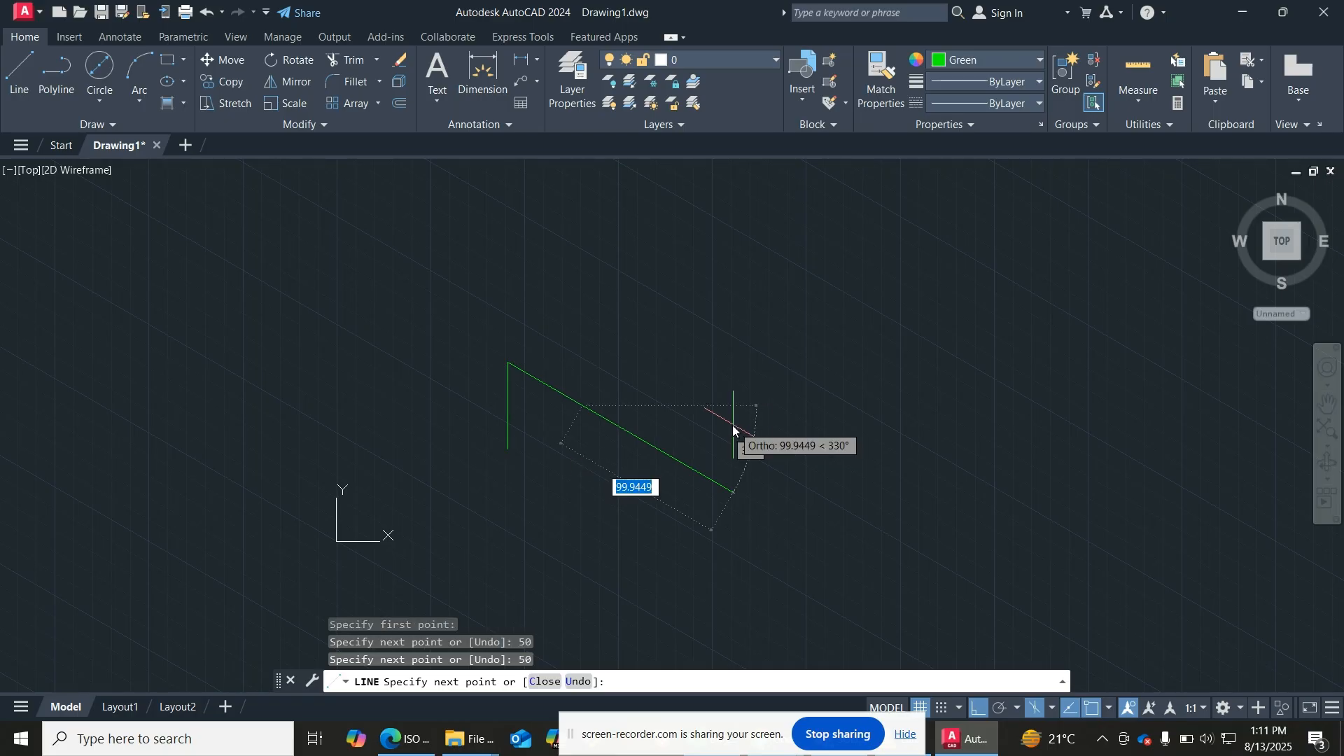
pyautogui.write('50')
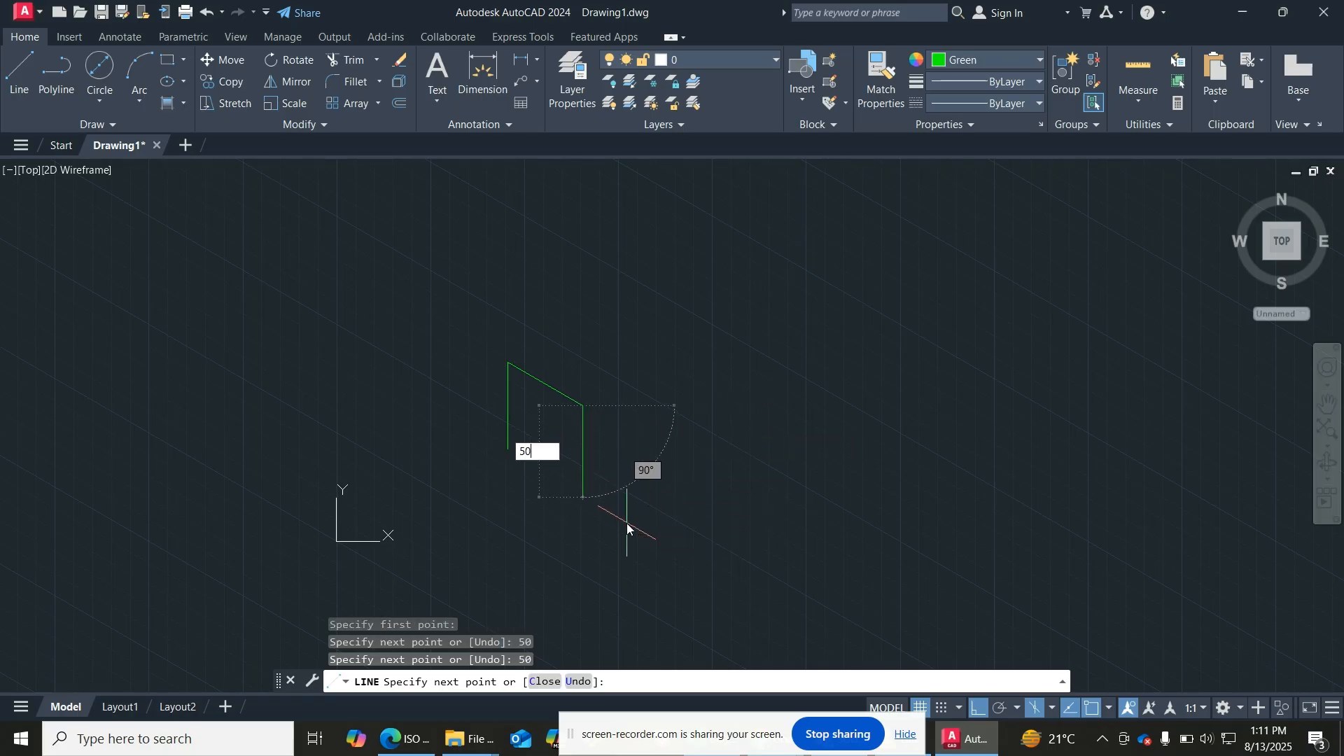
pyautogui.press('Return')
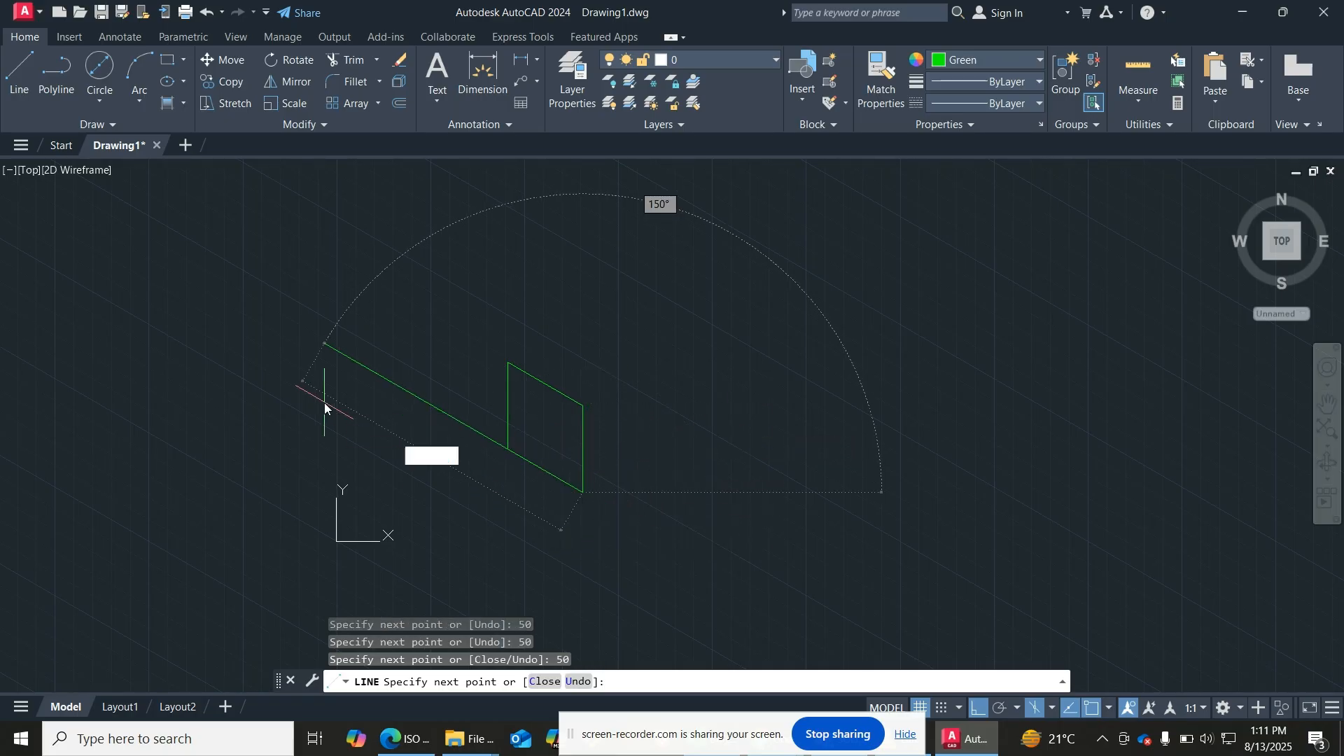
pyautogui.write('50')
pyautogui.press('Return')
pyautogui.press('Return')
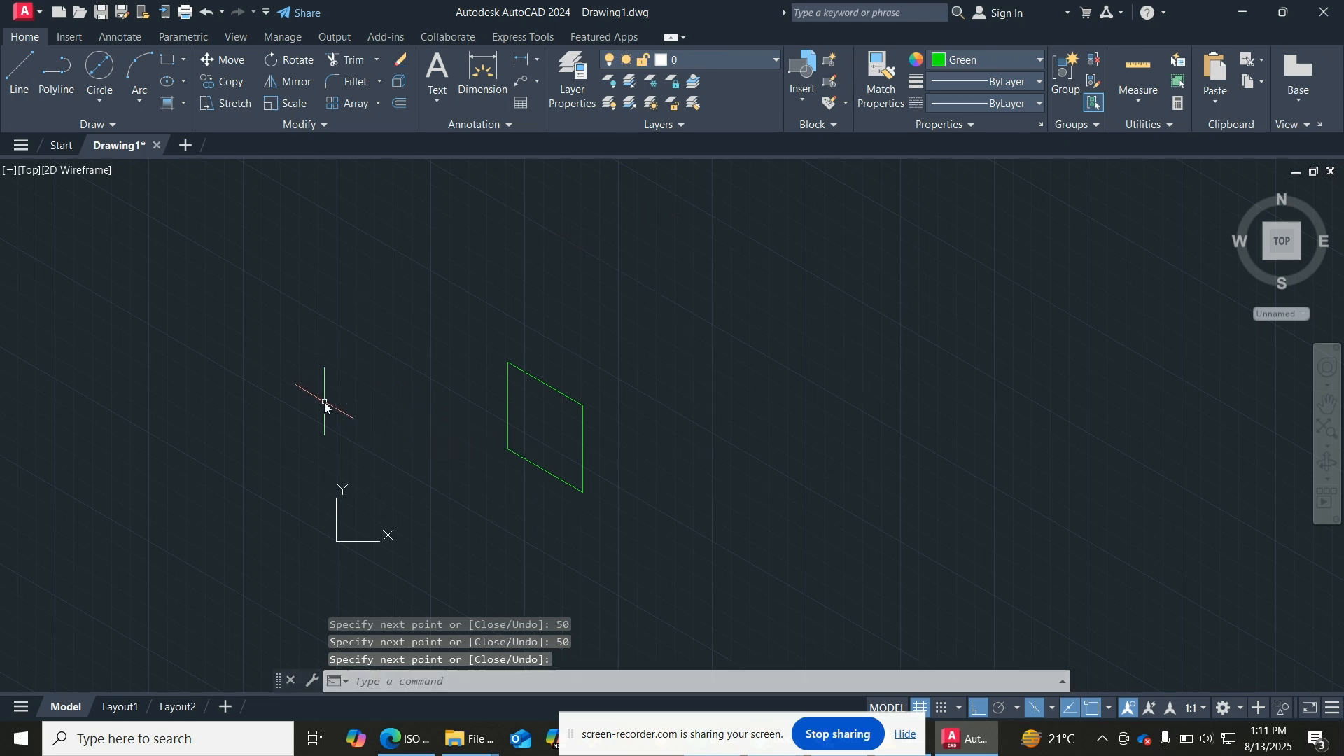
# Step: Switch the drafting plane to isoplane Right and return it to isoplane Left
pyautogui.click(1329, 431)
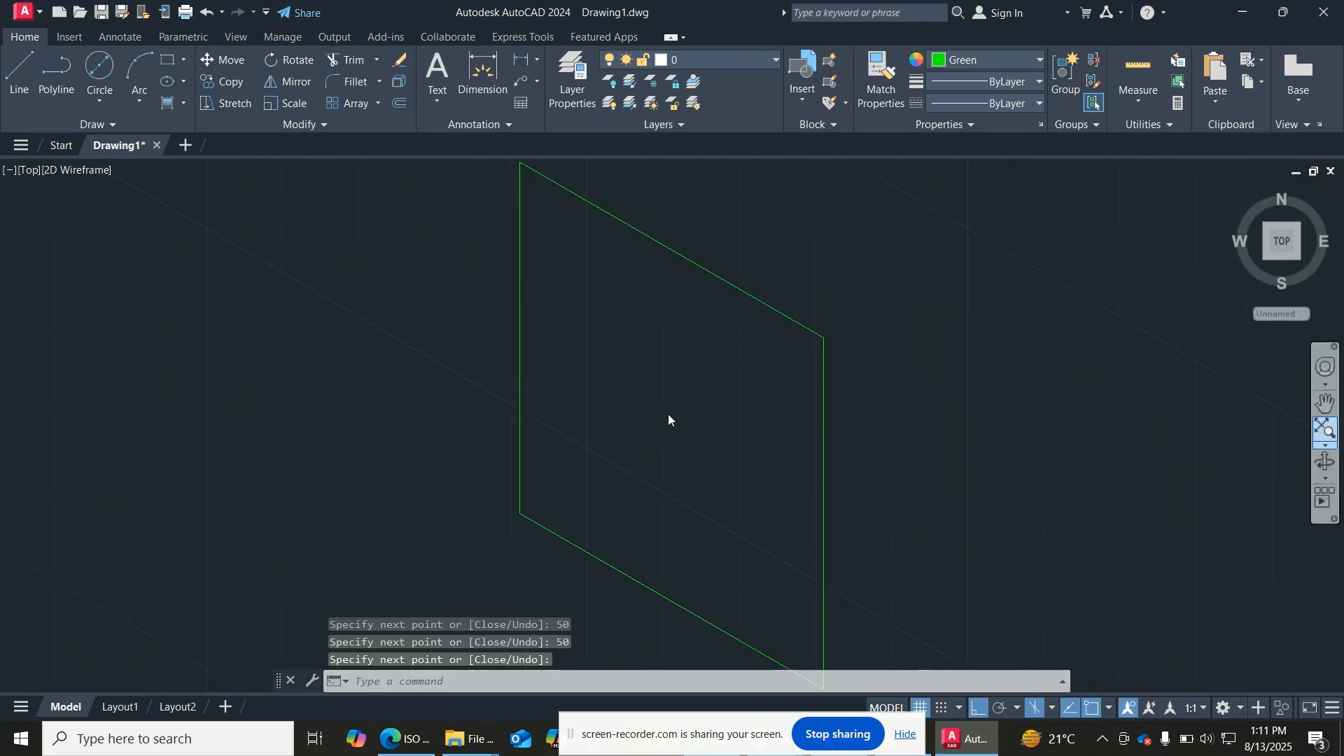
pyautogui.scroll(-6, 645, 411)
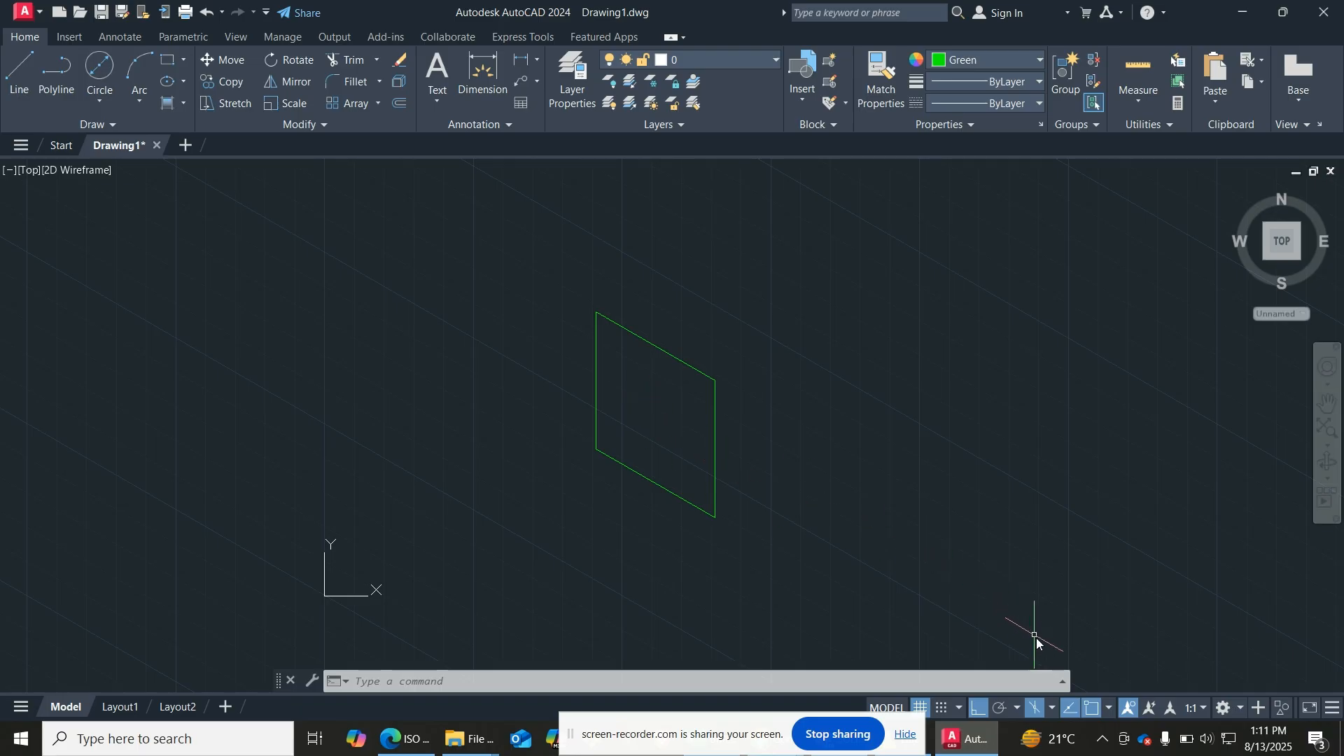
pyautogui.click(1051, 709)
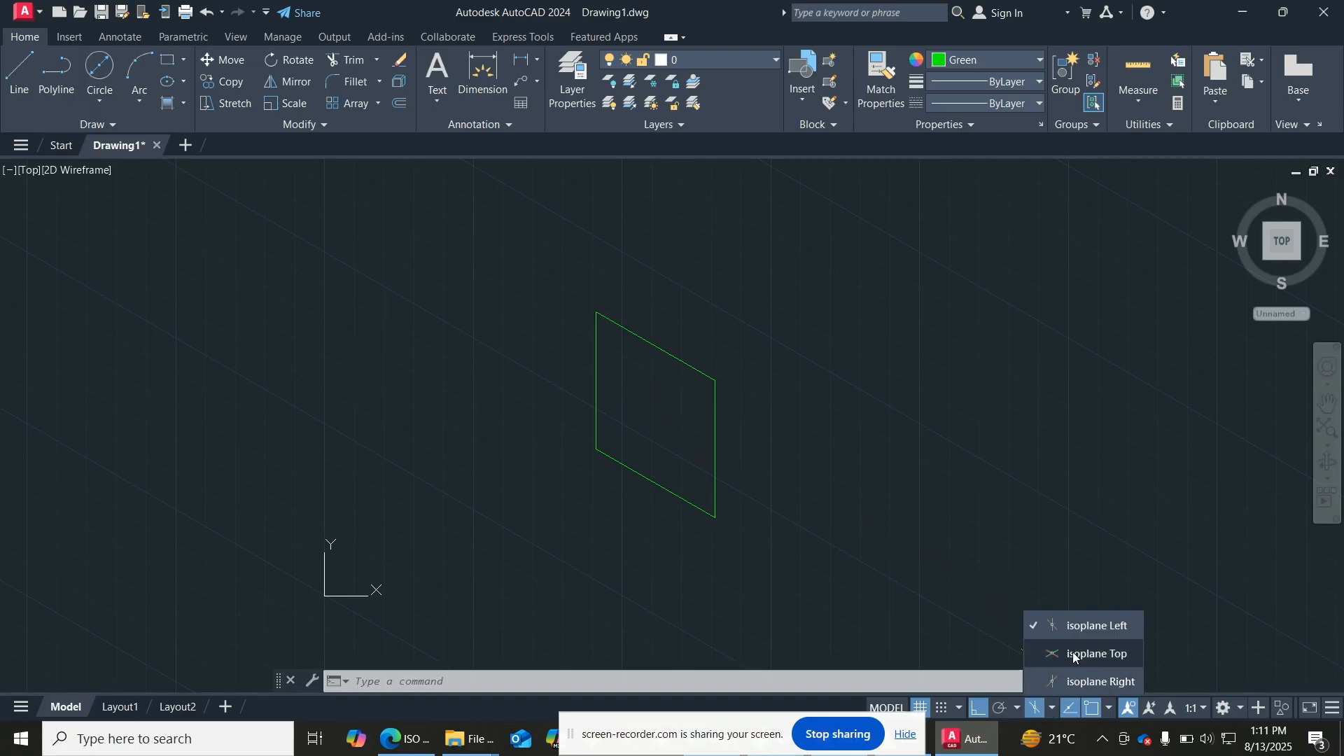
pyautogui.click(1107, 671)
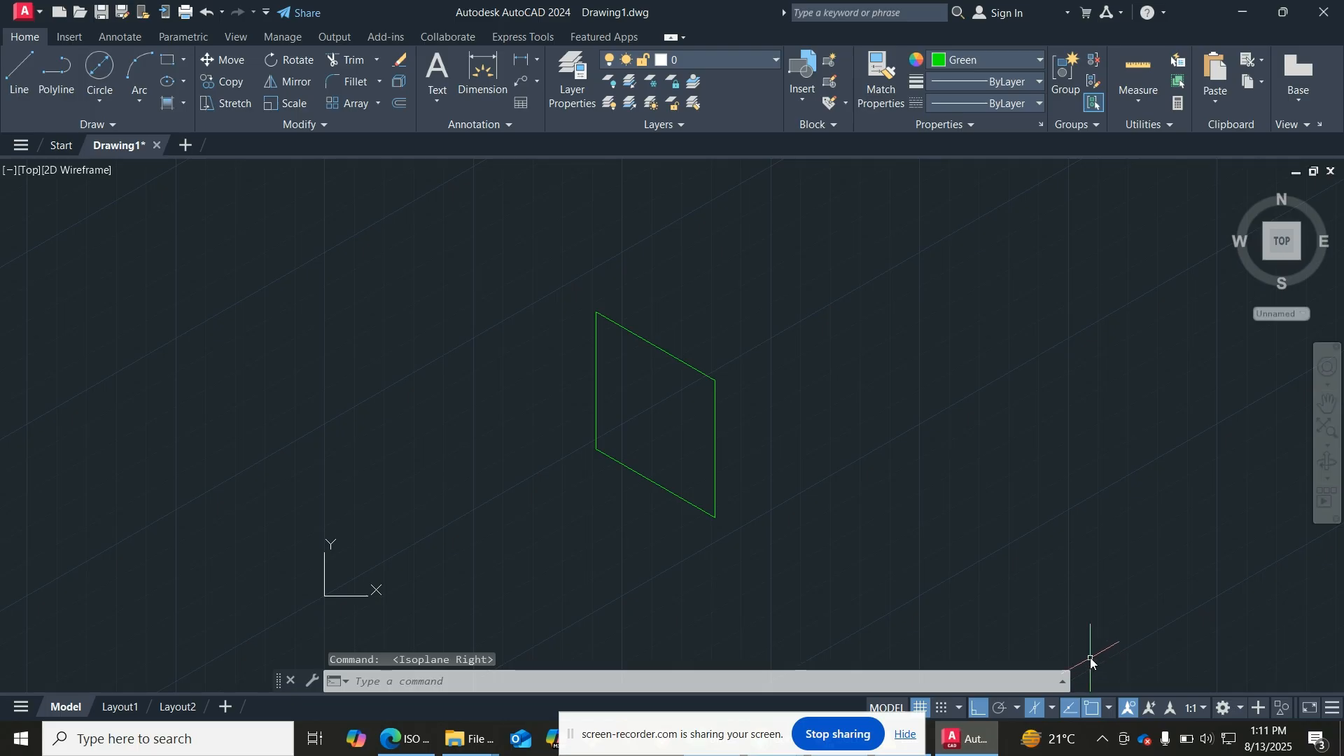
pyautogui.click(1051, 708)
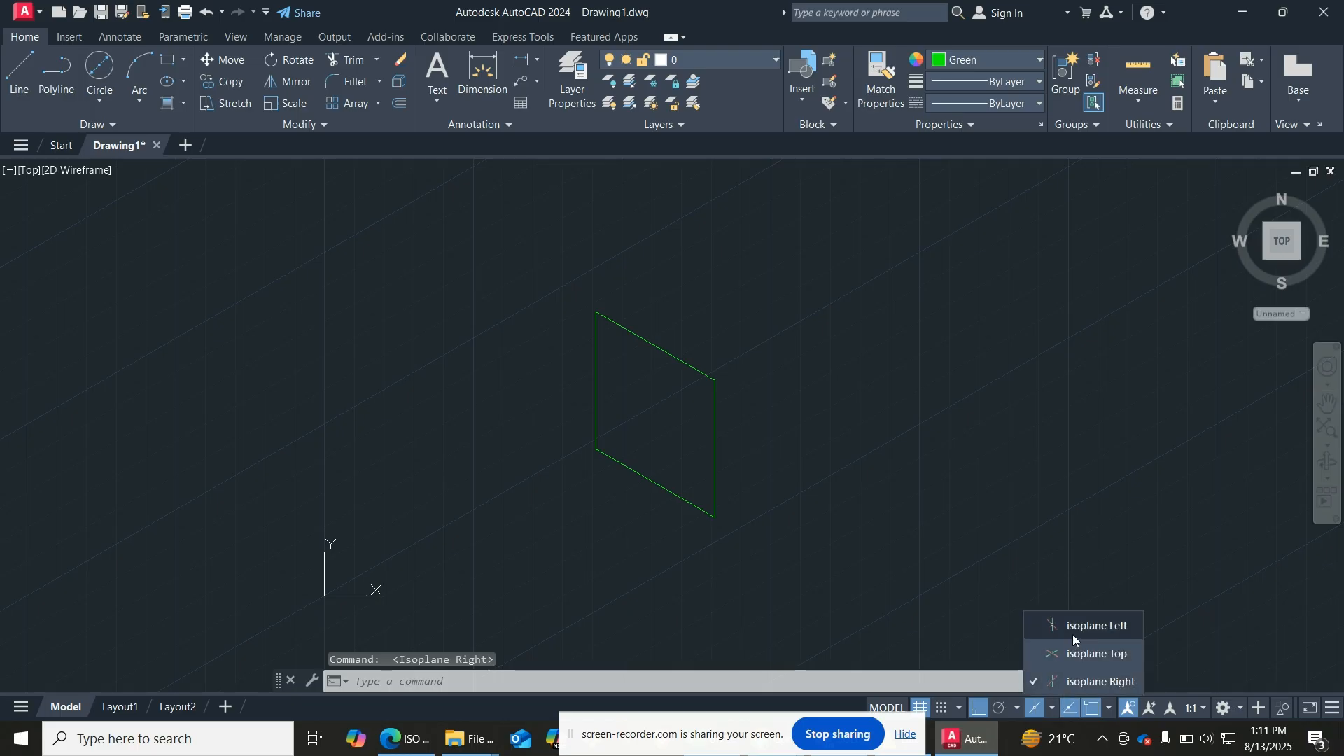
pyautogui.click(1098, 624)
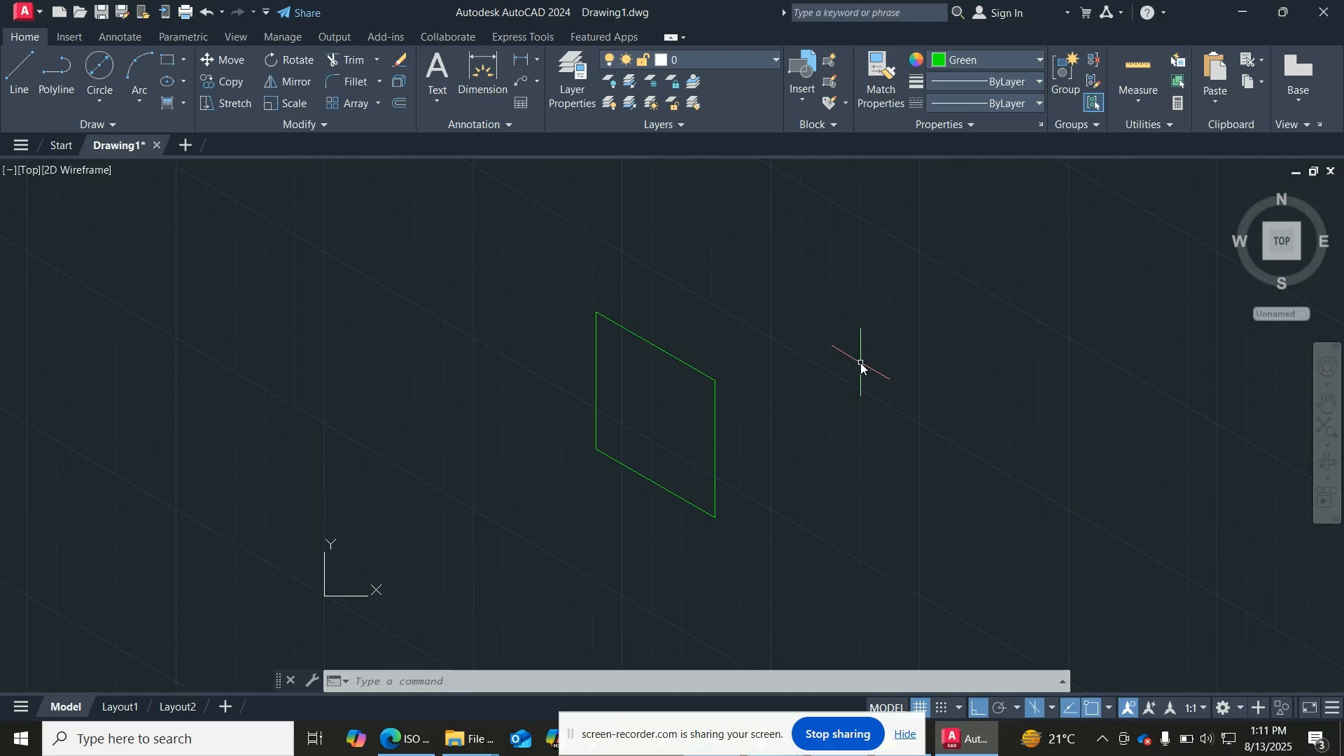
# Step: Cycle the drafting plane repeatedly through isoplanes Top, Right and Left, ending on isoplane Top
pyautogui.press('F5')
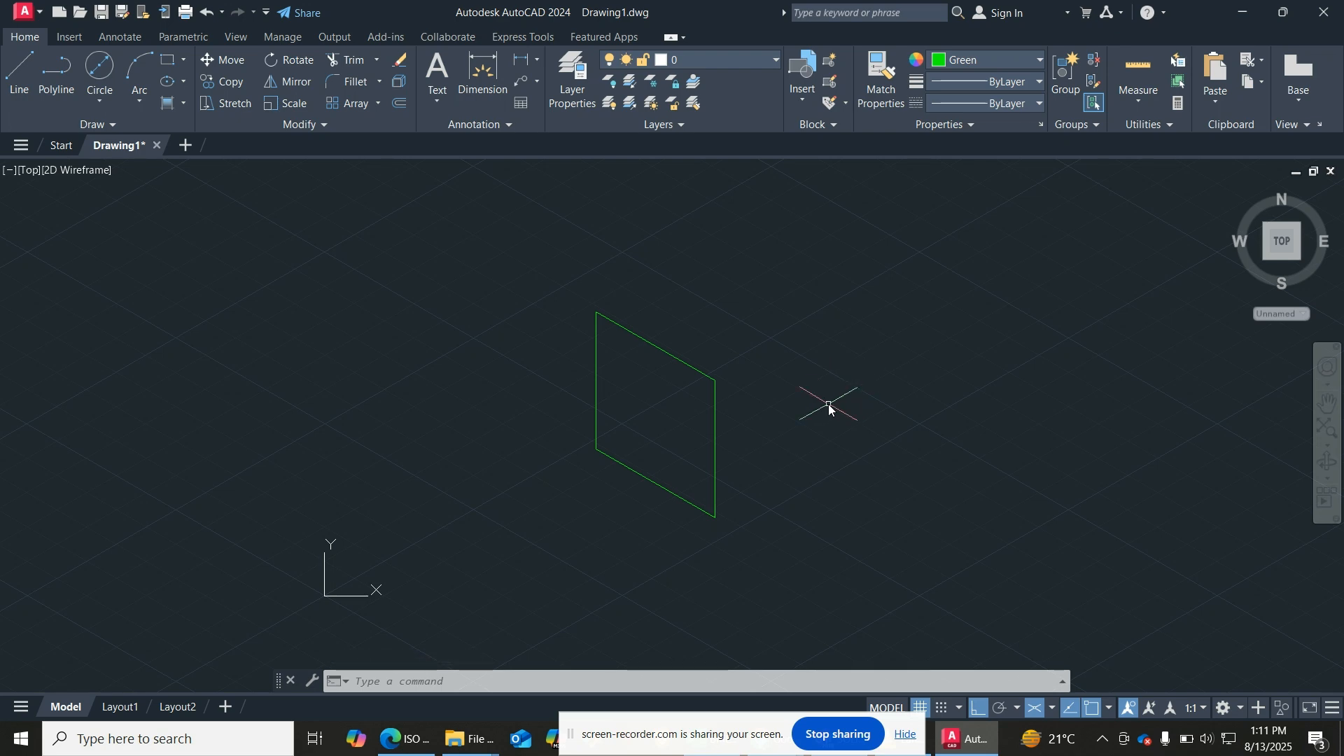
pyautogui.press('F5')
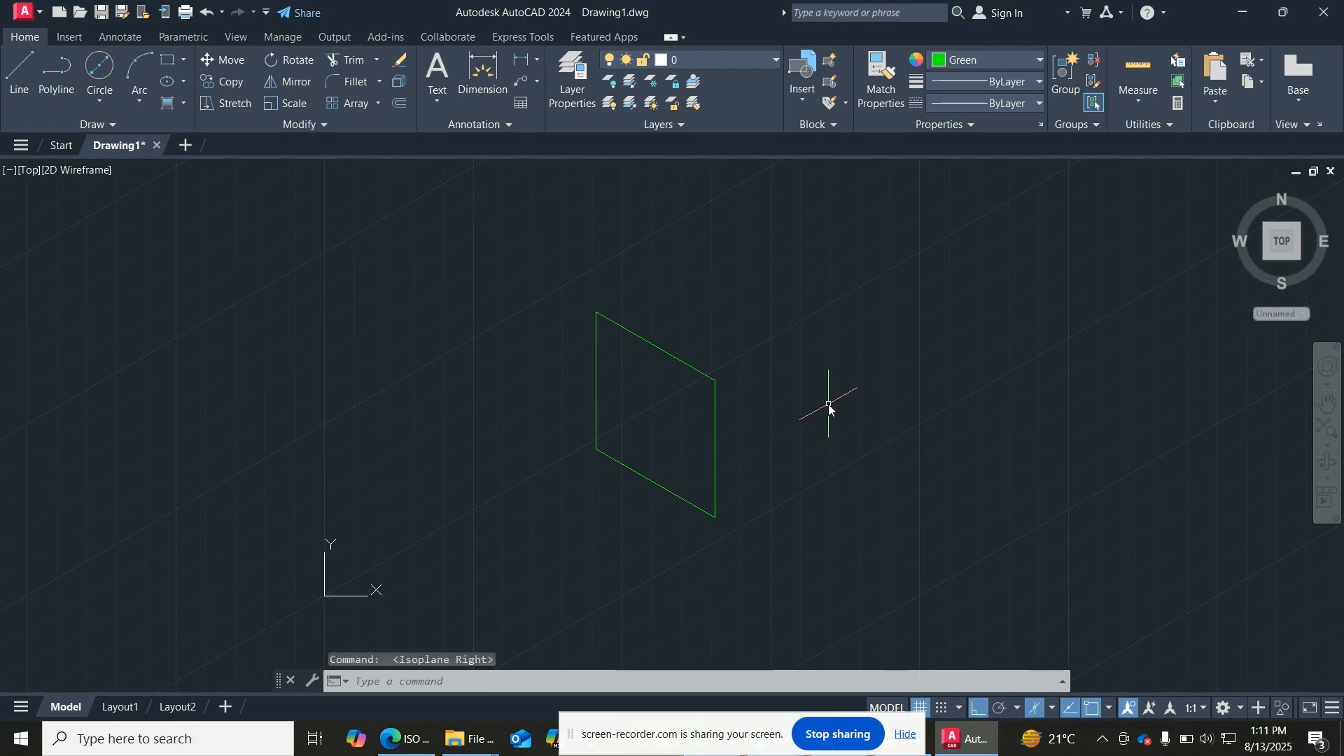
pyautogui.press('F5')
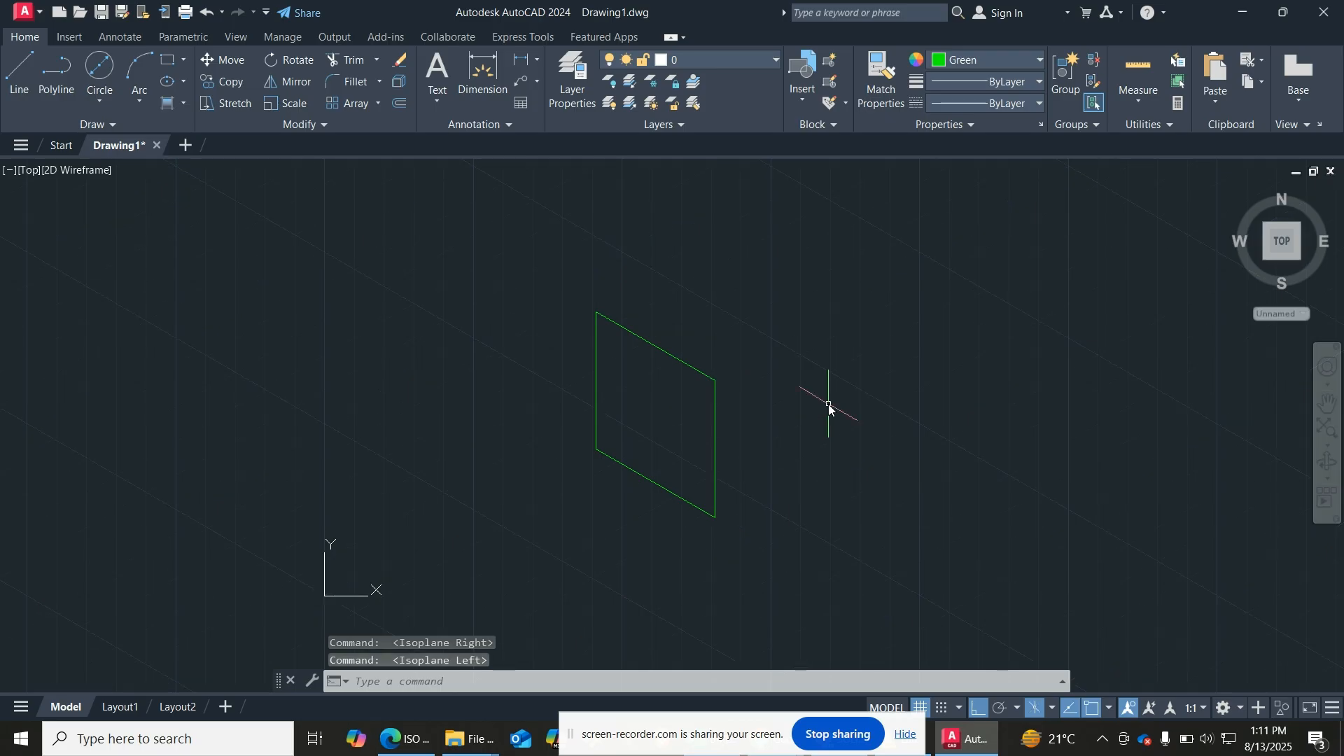
pyautogui.press('F5')
pyautogui.press('F5')
pyautogui.press('F5')
pyautogui.press('F5')
pyautogui.press('F5')
pyautogui.press('F5')
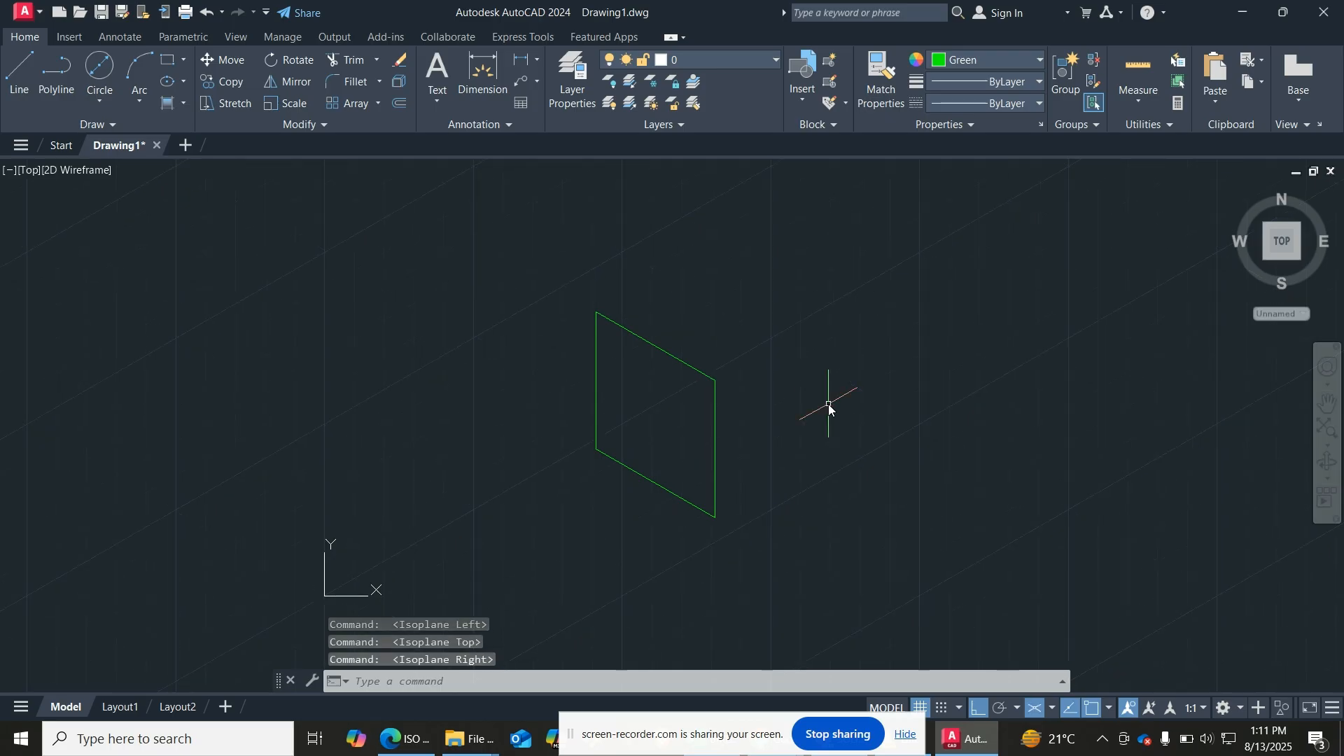
pyautogui.press('F5')
pyautogui.press('F5')
pyautogui.press('F5')
pyautogui.press('F5')
pyautogui.press('F5')
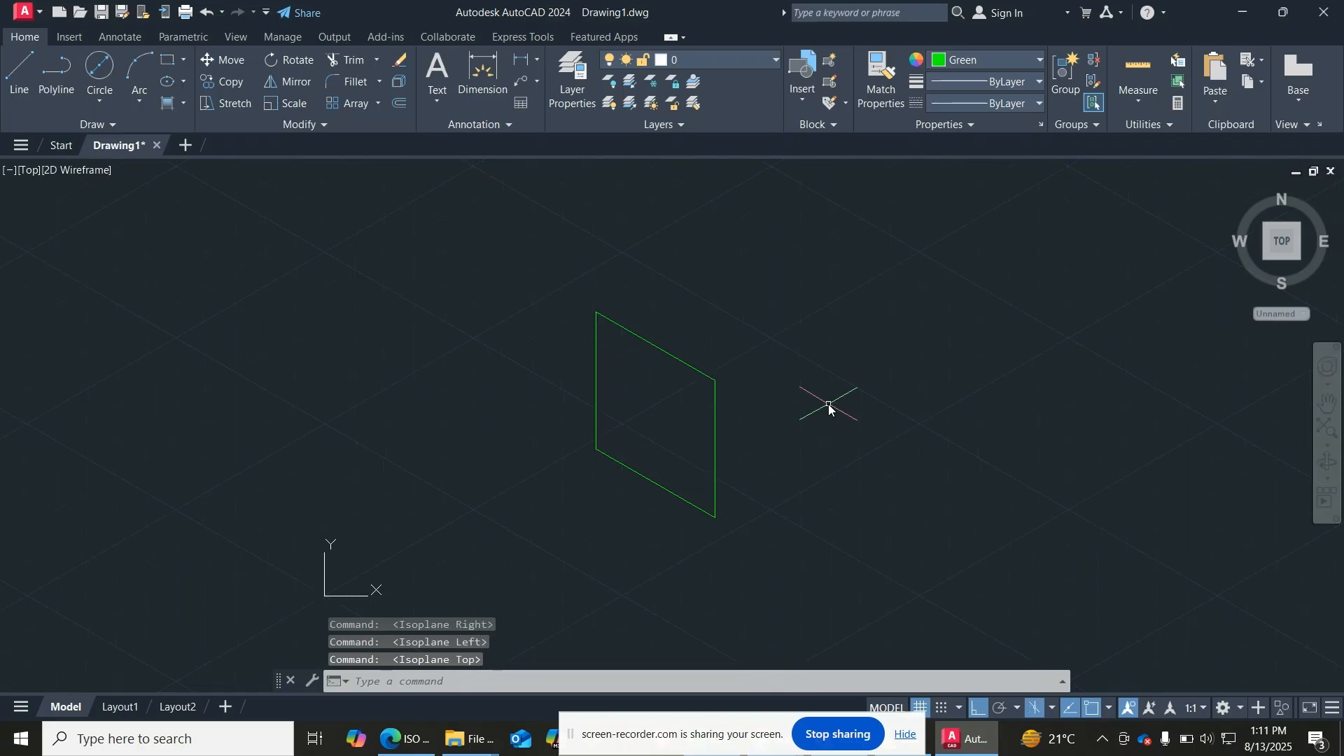
# Step: Turn on 3D object snap and cycle the drafting plane repeatedly through isoplanes Left, Top and Right, ending on isoplane Right
pyautogui.press('F4')
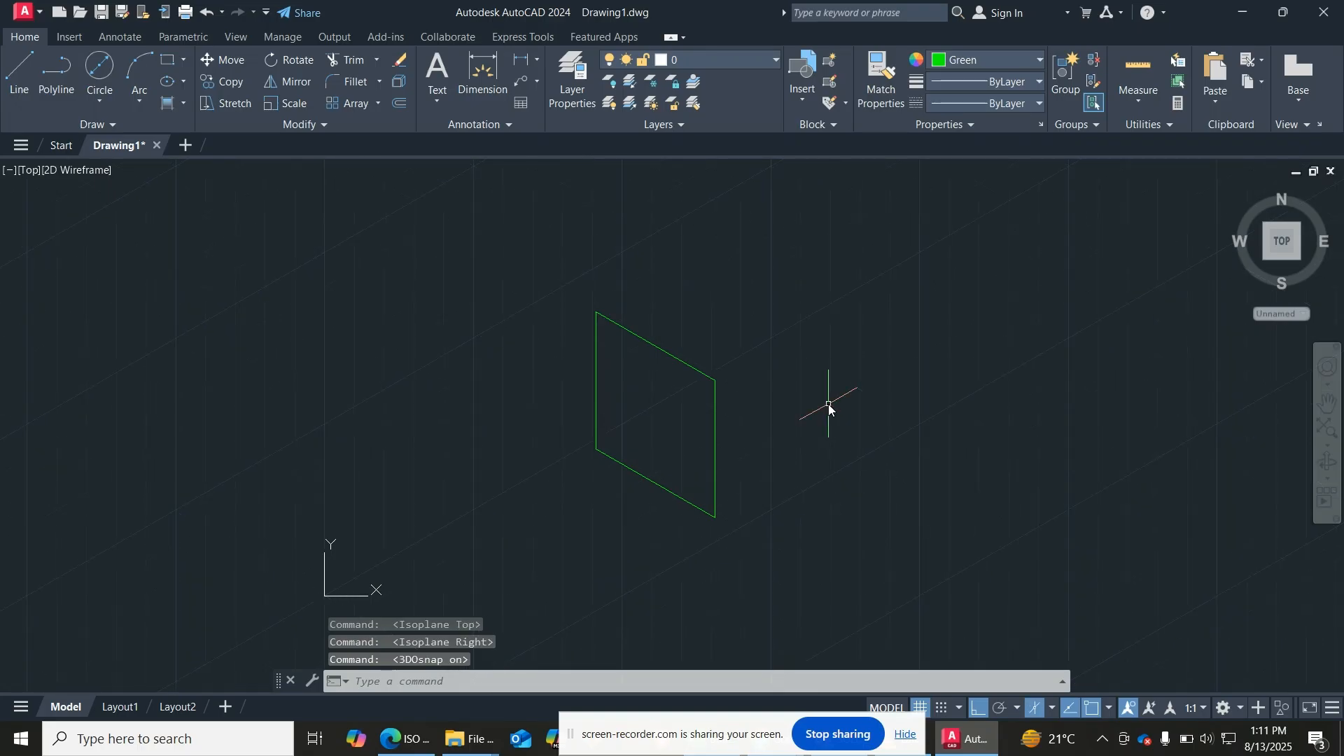
pyautogui.press('F5')
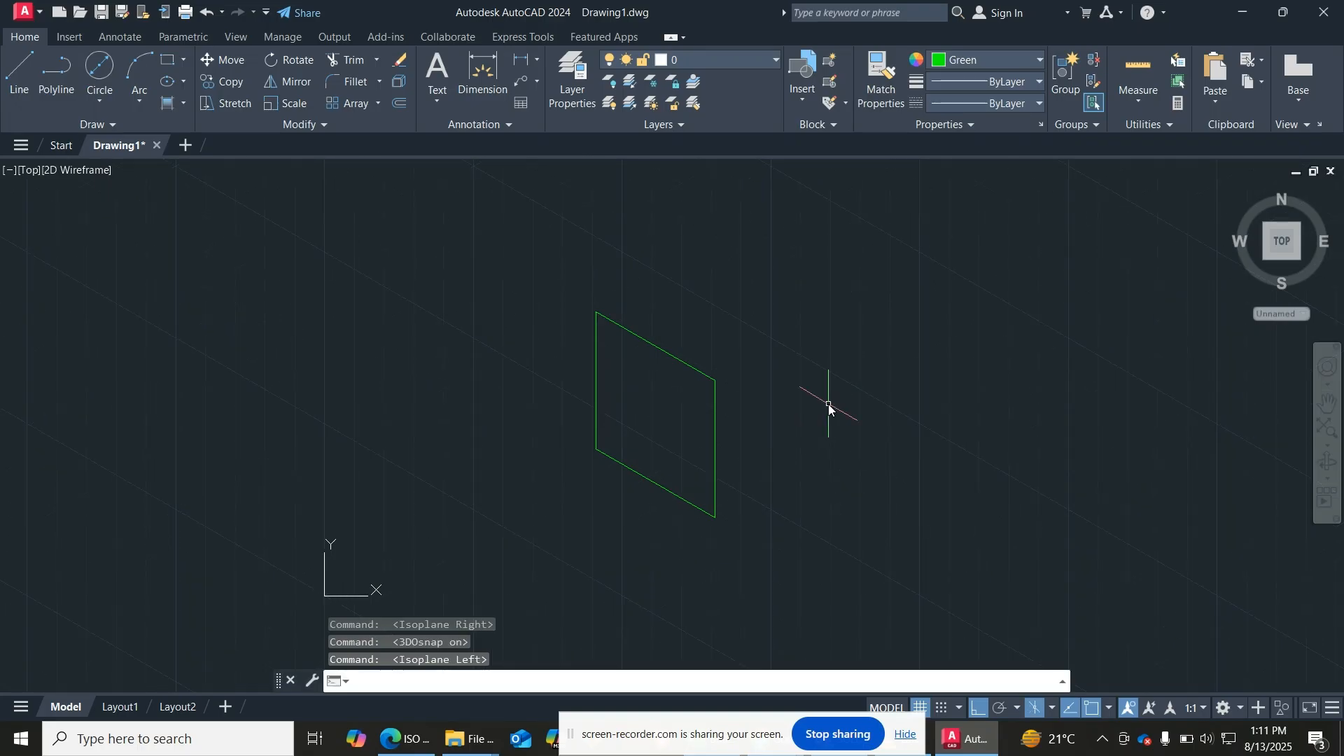
pyautogui.press('F5')
pyautogui.press('F5')
pyautogui.press('F5')
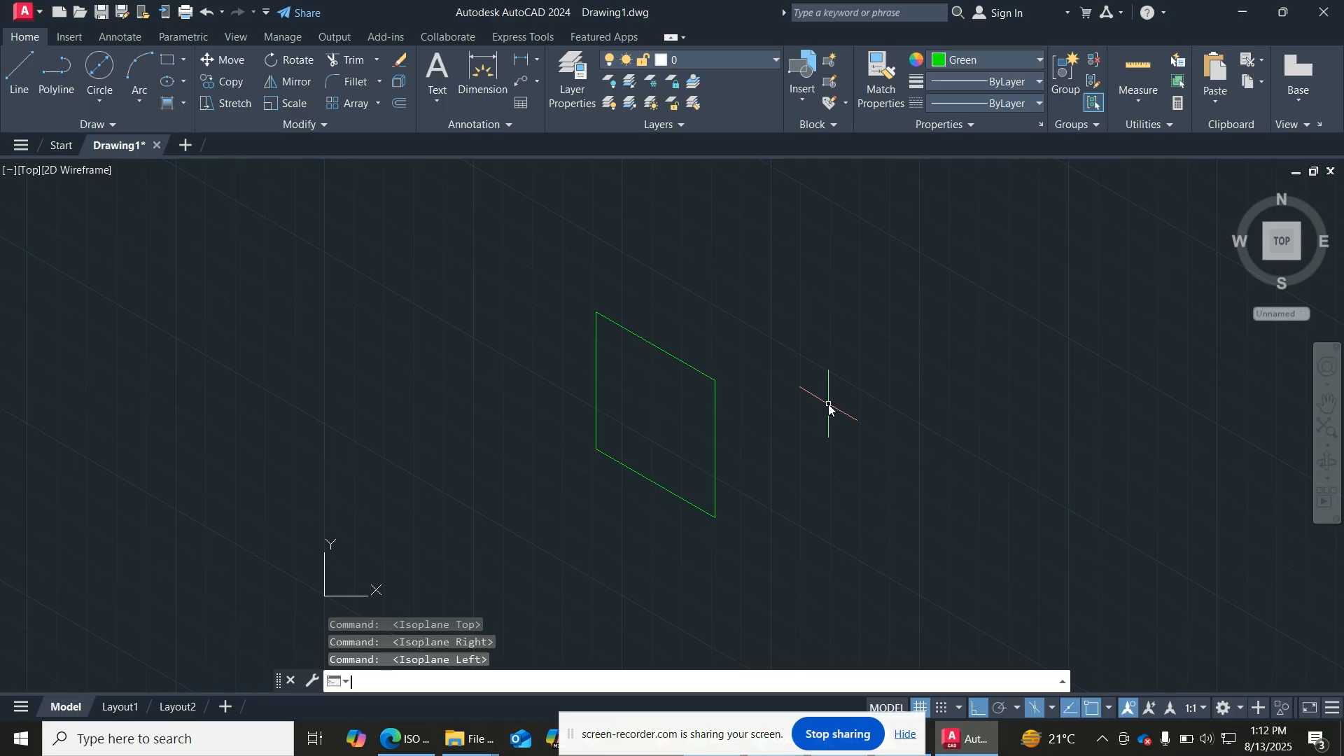
pyautogui.press('F5')
pyautogui.press('F5')
pyautogui.press('F5')
pyautogui.press('F5')
pyautogui.press('F5')
pyautogui.press('F5')
pyautogui.press('F5')
pyautogui.press('F5')
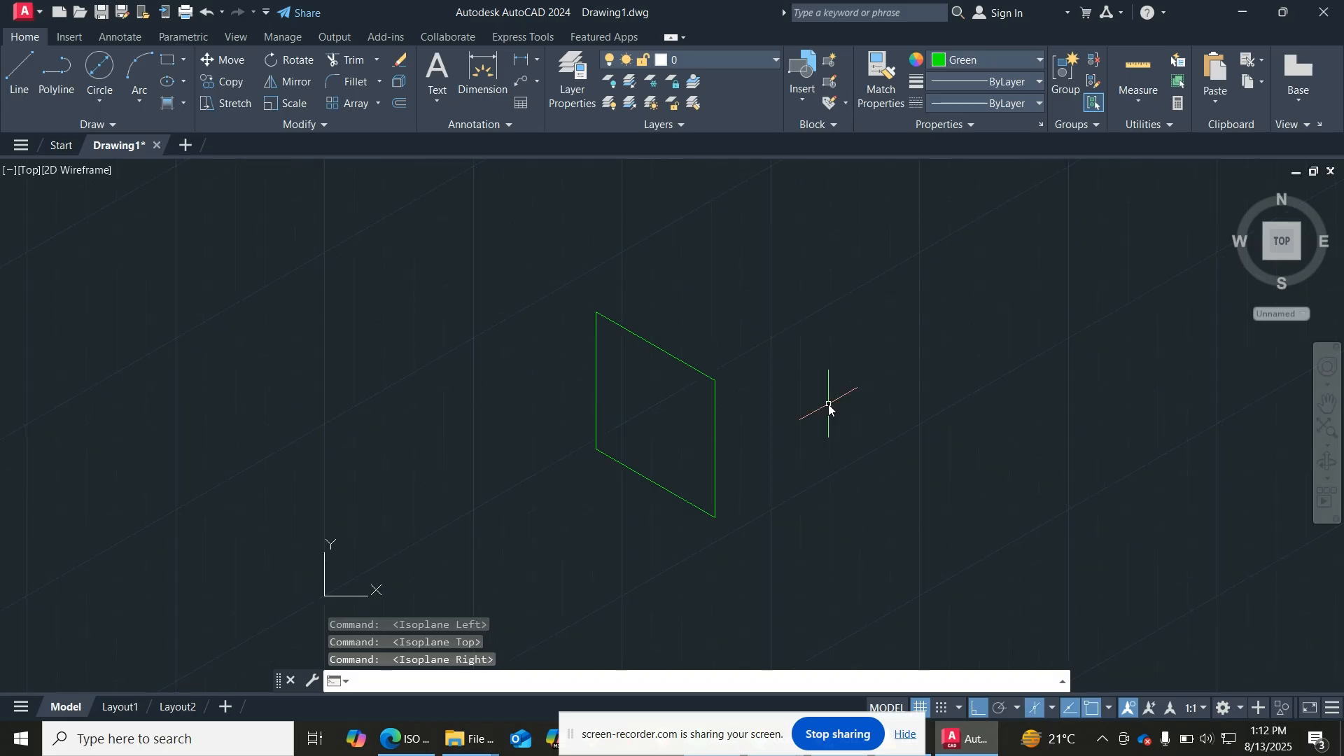
pyautogui.press('F5')
pyautogui.press('F5')
pyautogui.press('F5')
pyautogui.click(1052, 712)
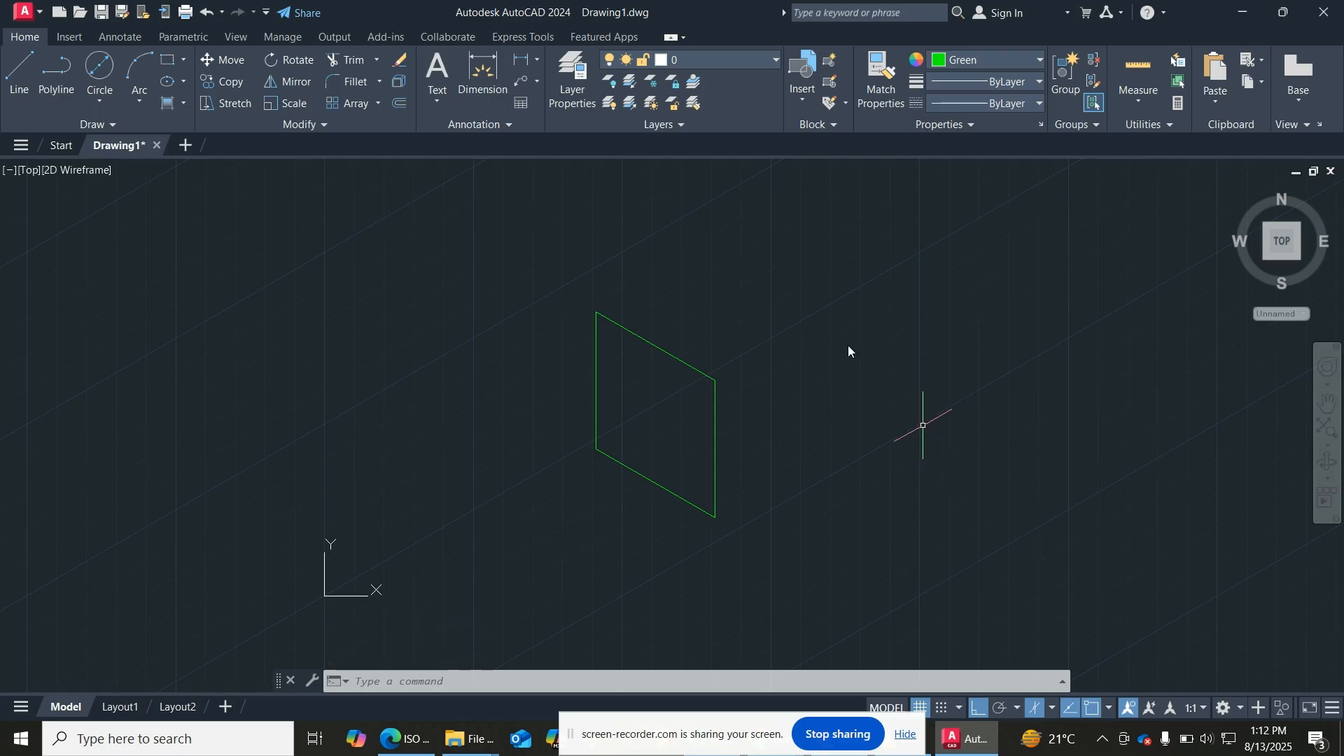
# Step: Draw the cube's right face with three 50-unit lines, starting up along 30° from the left face's upper-right corner and ending at its lower-right corner
pyautogui.click(20, 74)
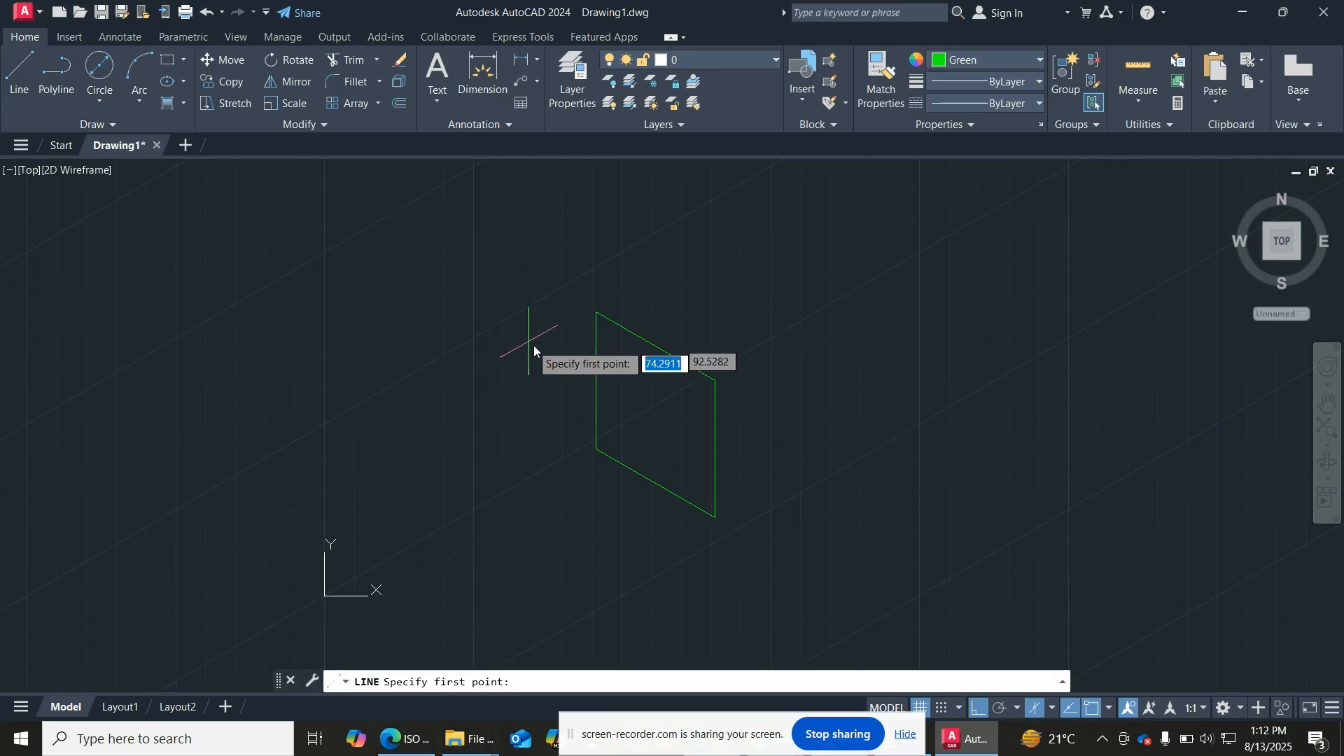
pyautogui.click(718, 381)
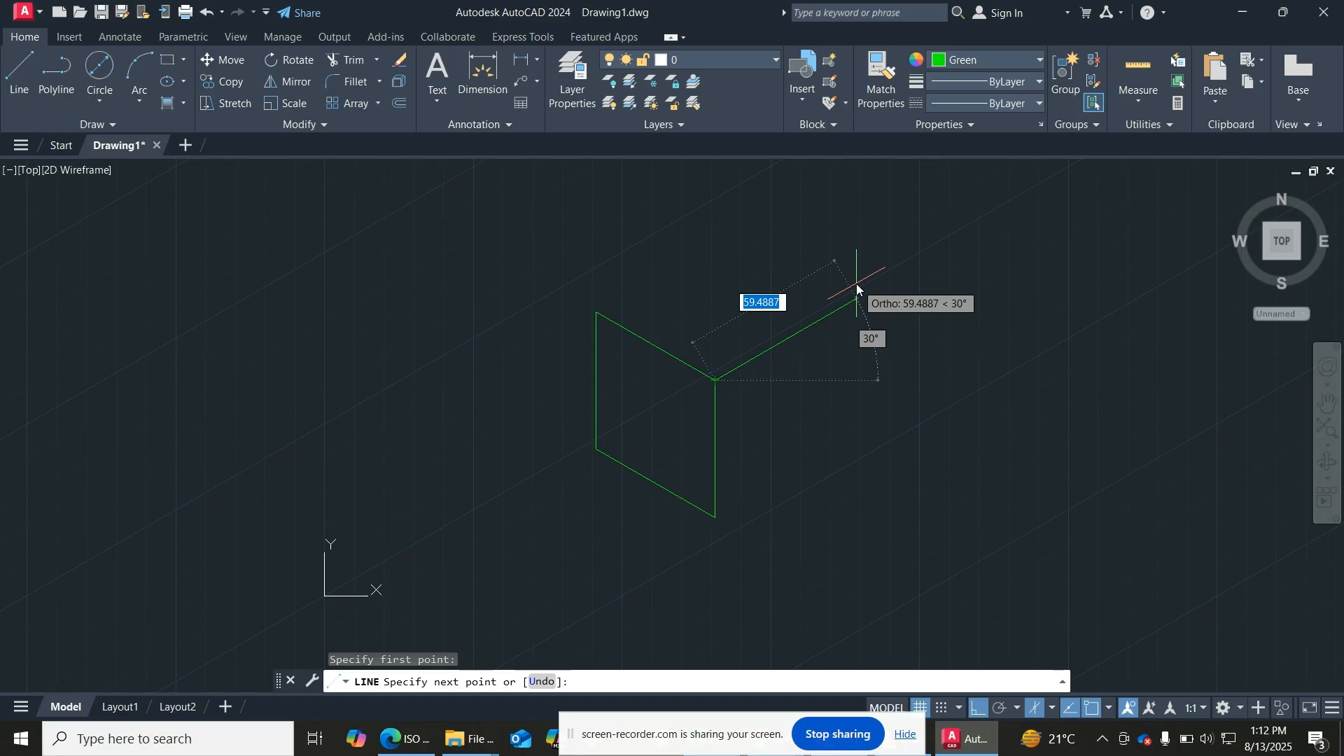
pyautogui.write('50')
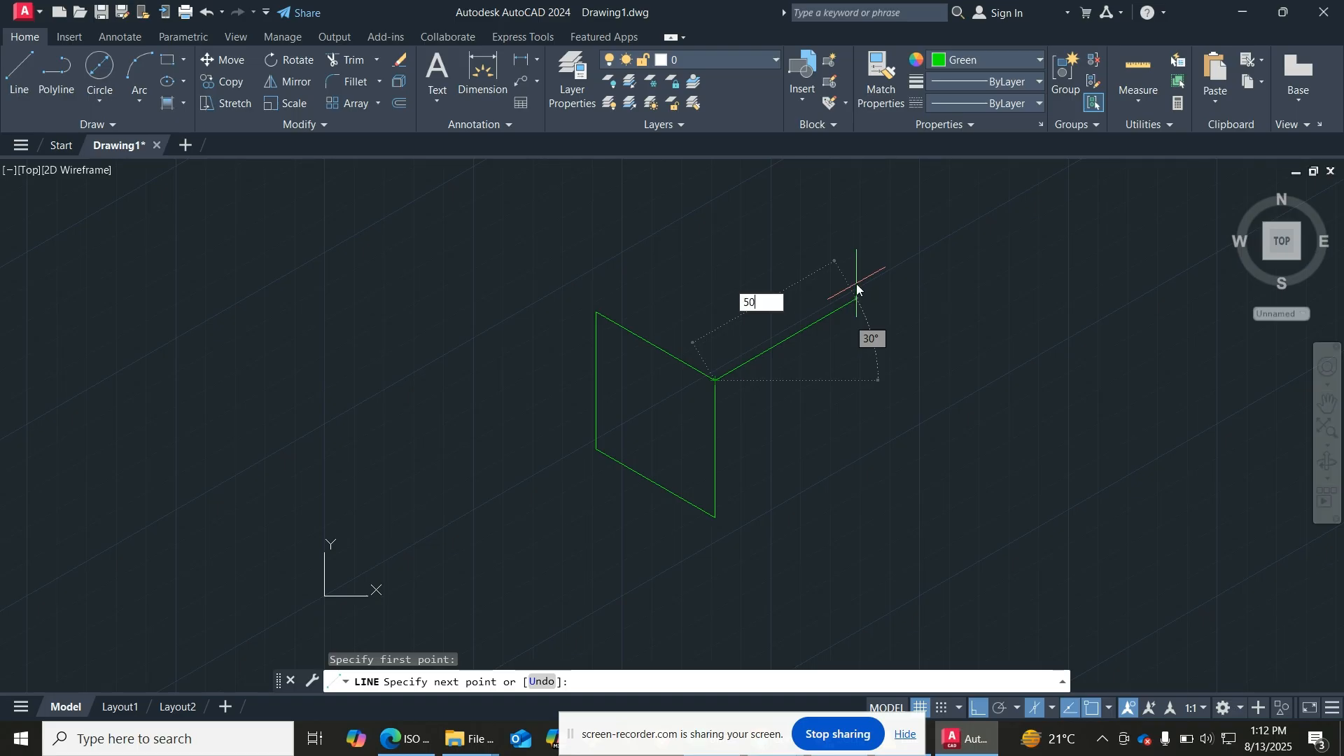
pyautogui.press('Return')
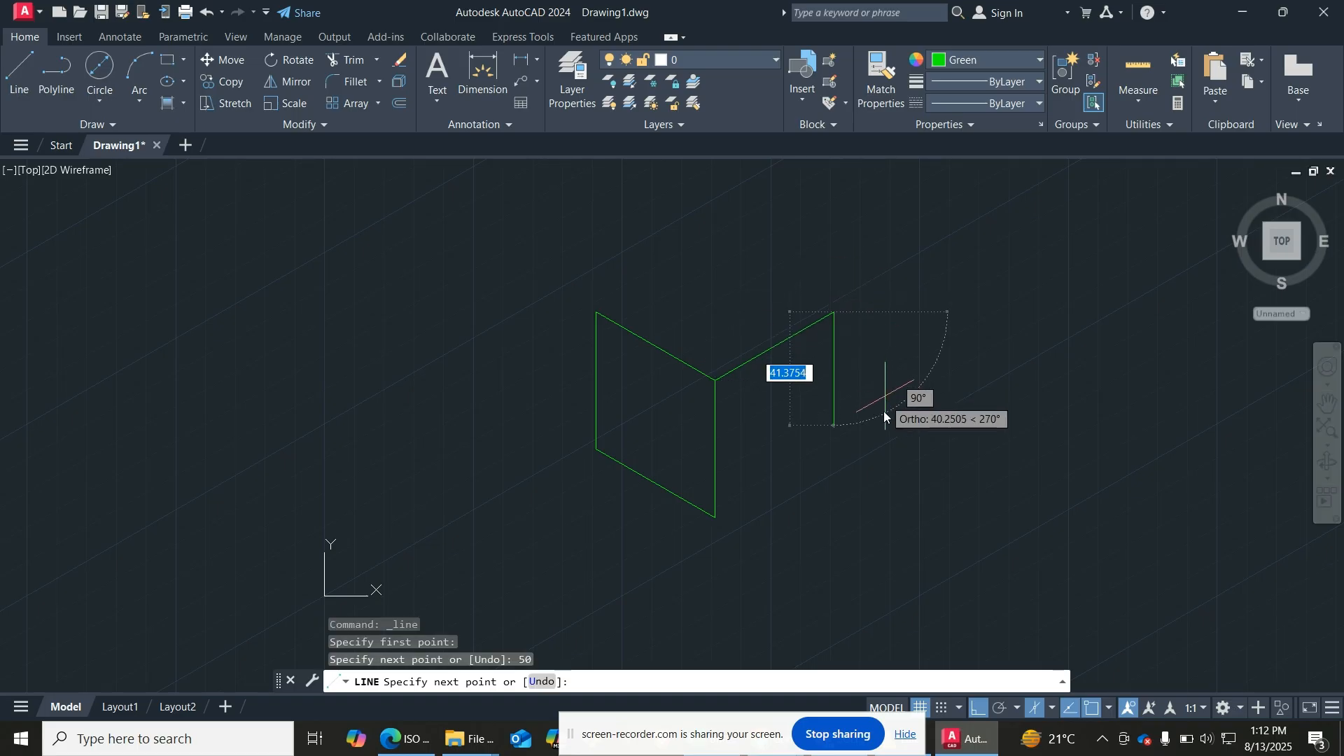
pyautogui.write('50')
pyautogui.press('Return')
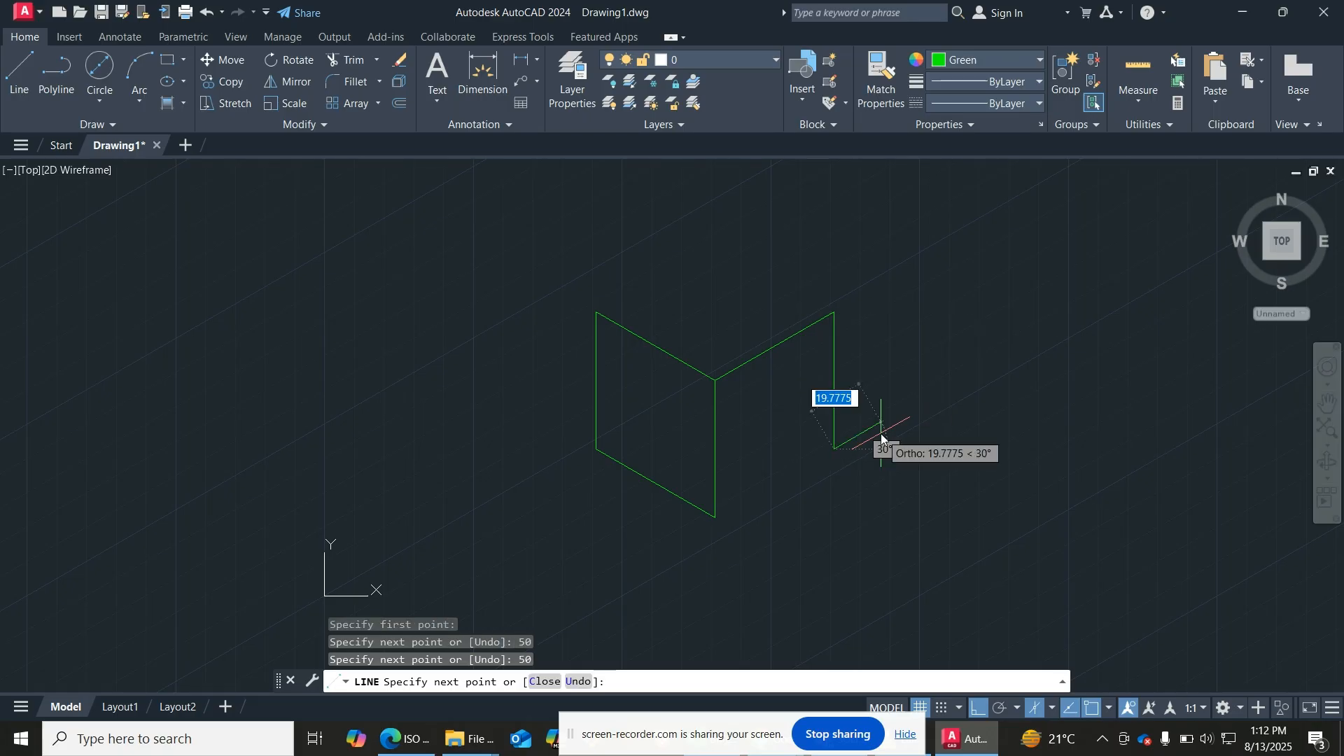
pyautogui.write('50')
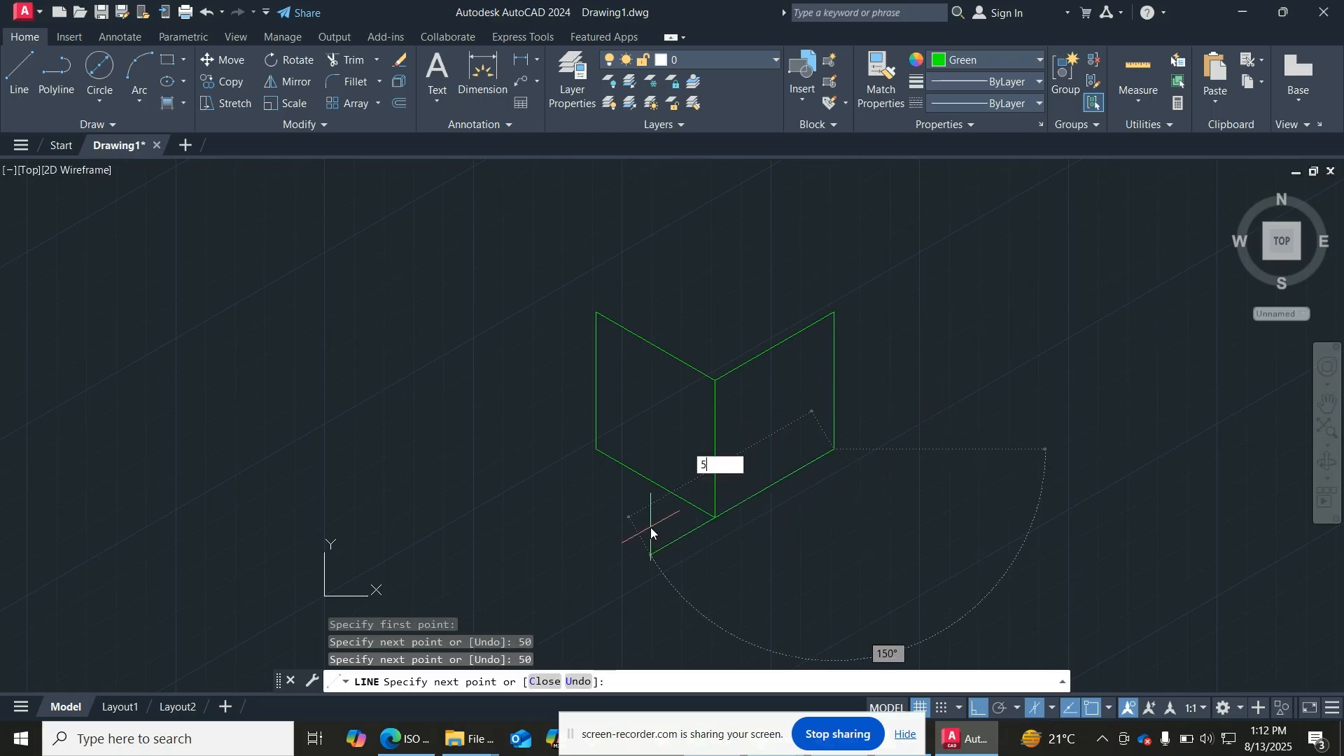
pyautogui.press('Return')
pyautogui.press('Return')
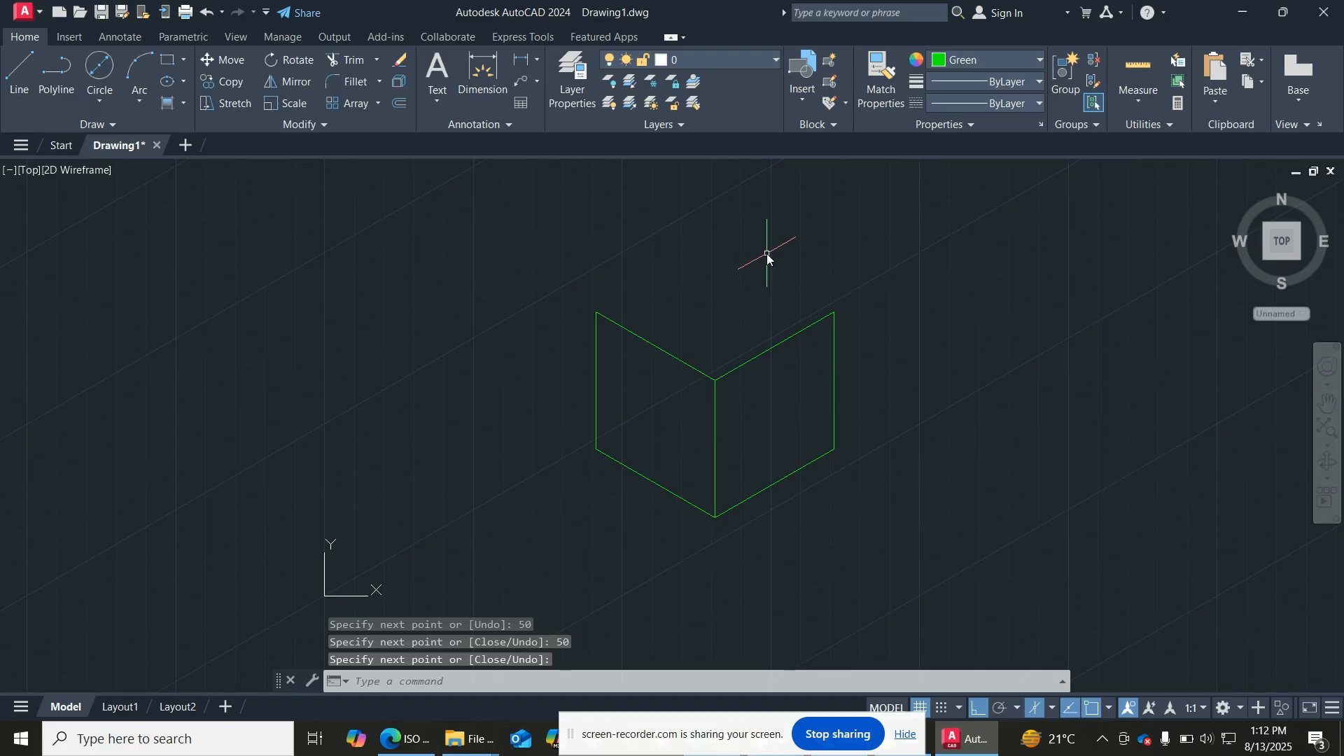
# Step: Switch to isoplane Top and complete the cube's top face with two 50-unit lines starting from the left face's upper-left corner
pyautogui.press('F5')
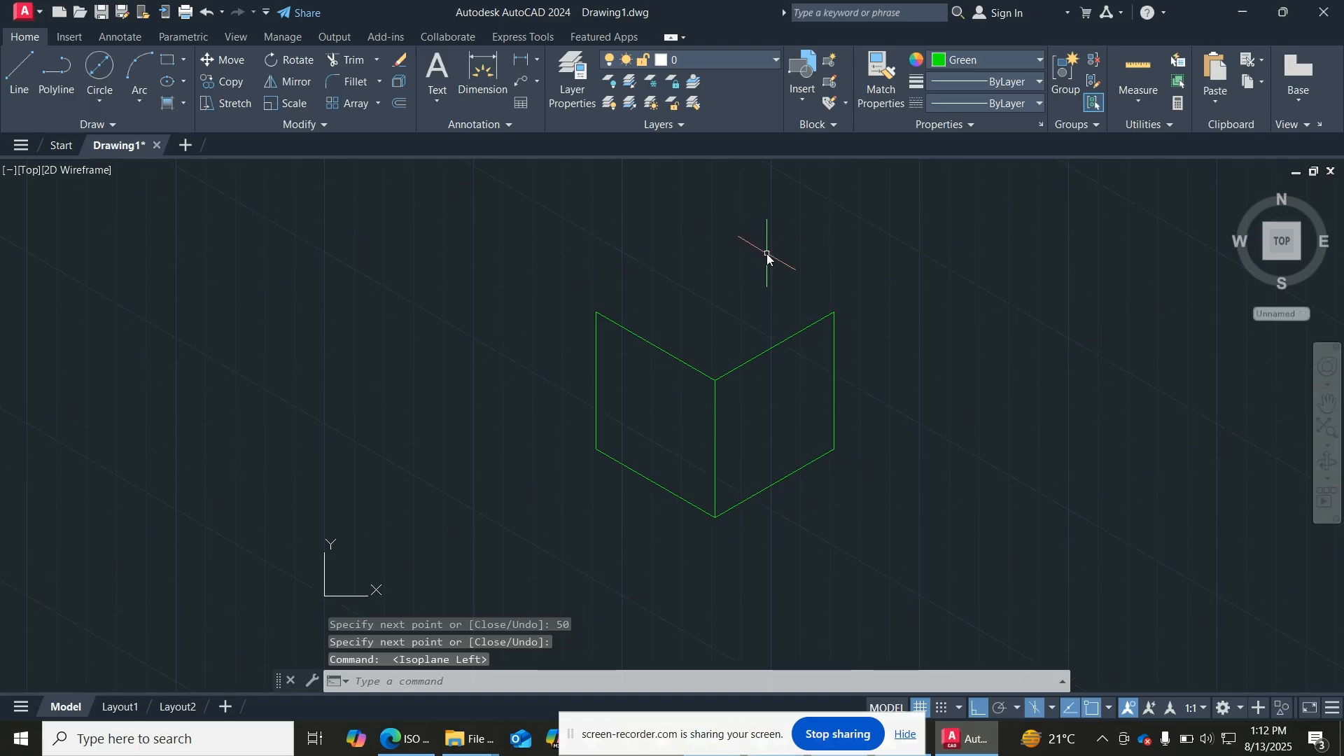
pyautogui.press('F5')
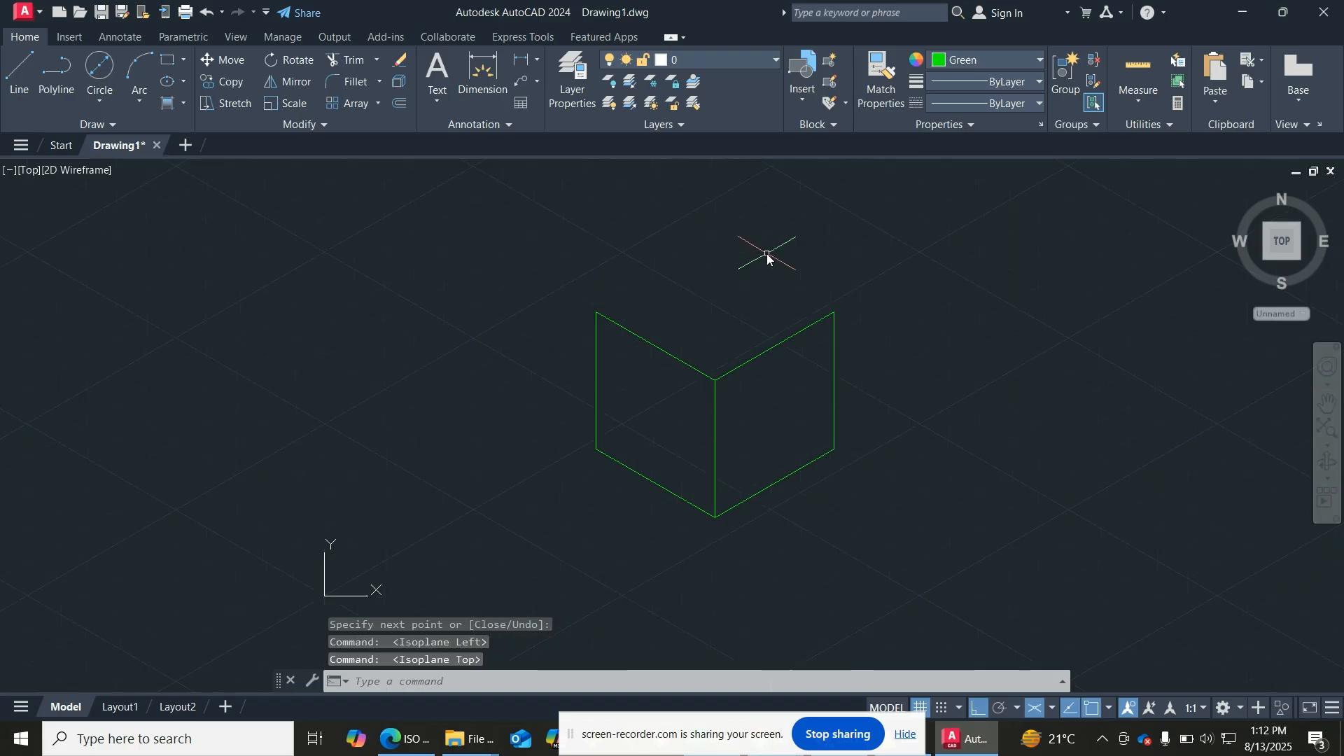
pyautogui.click(14, 87)
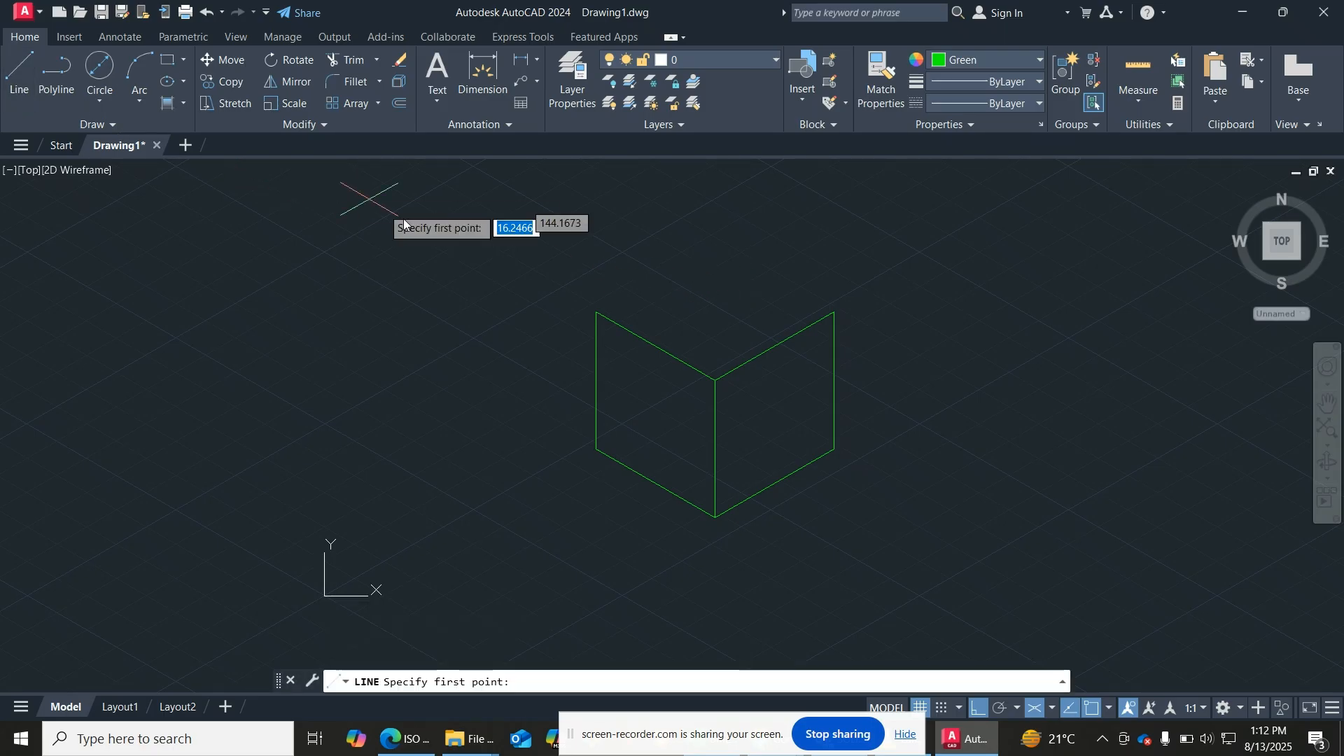
pyautogui.click(592, 320)
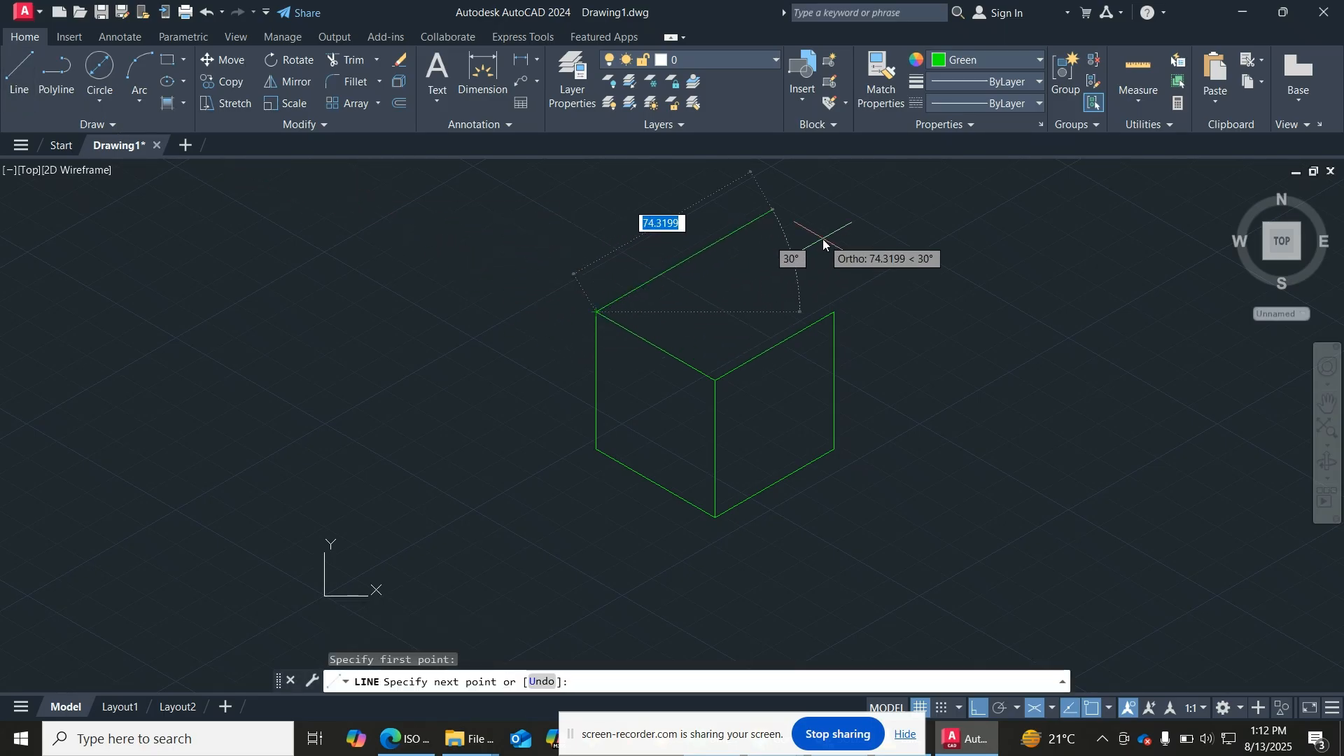
pyautogui.write('50')
pyautogui.press('Return')
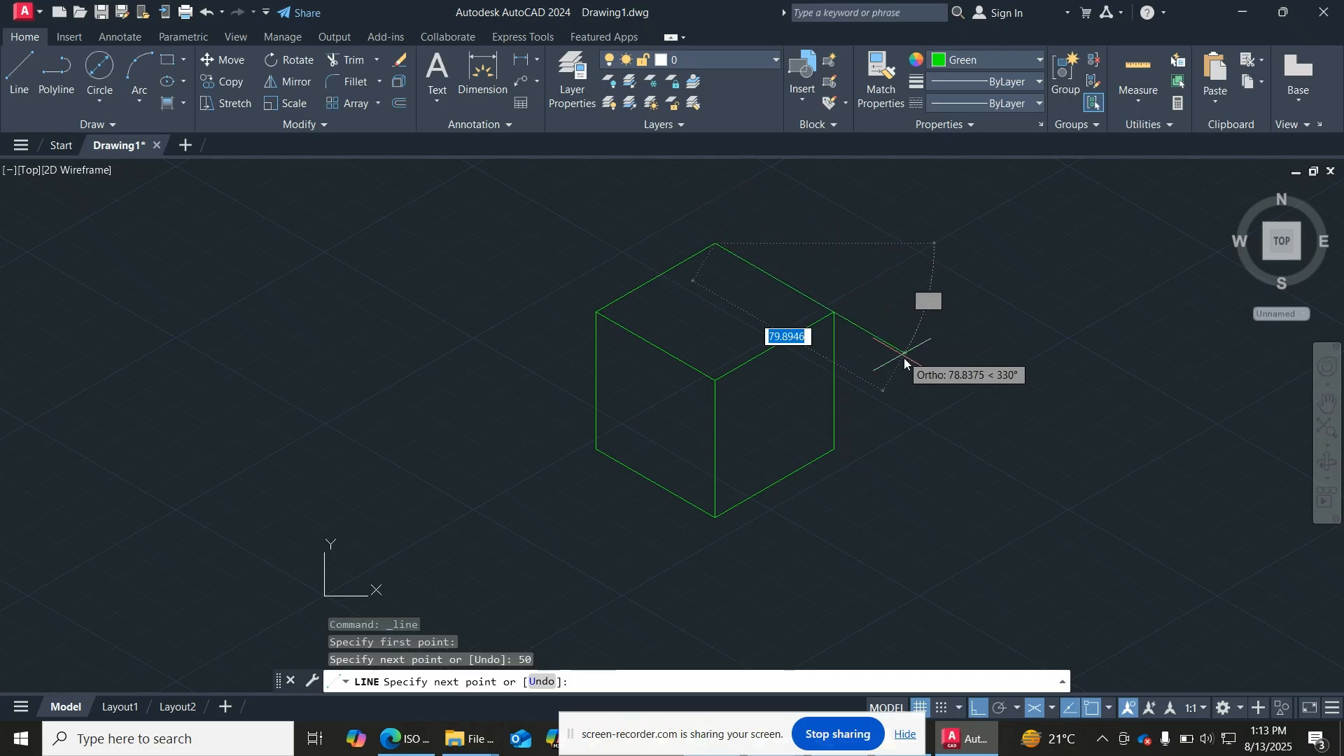
pyautogui.write('50')
pyautogui.press('Return')
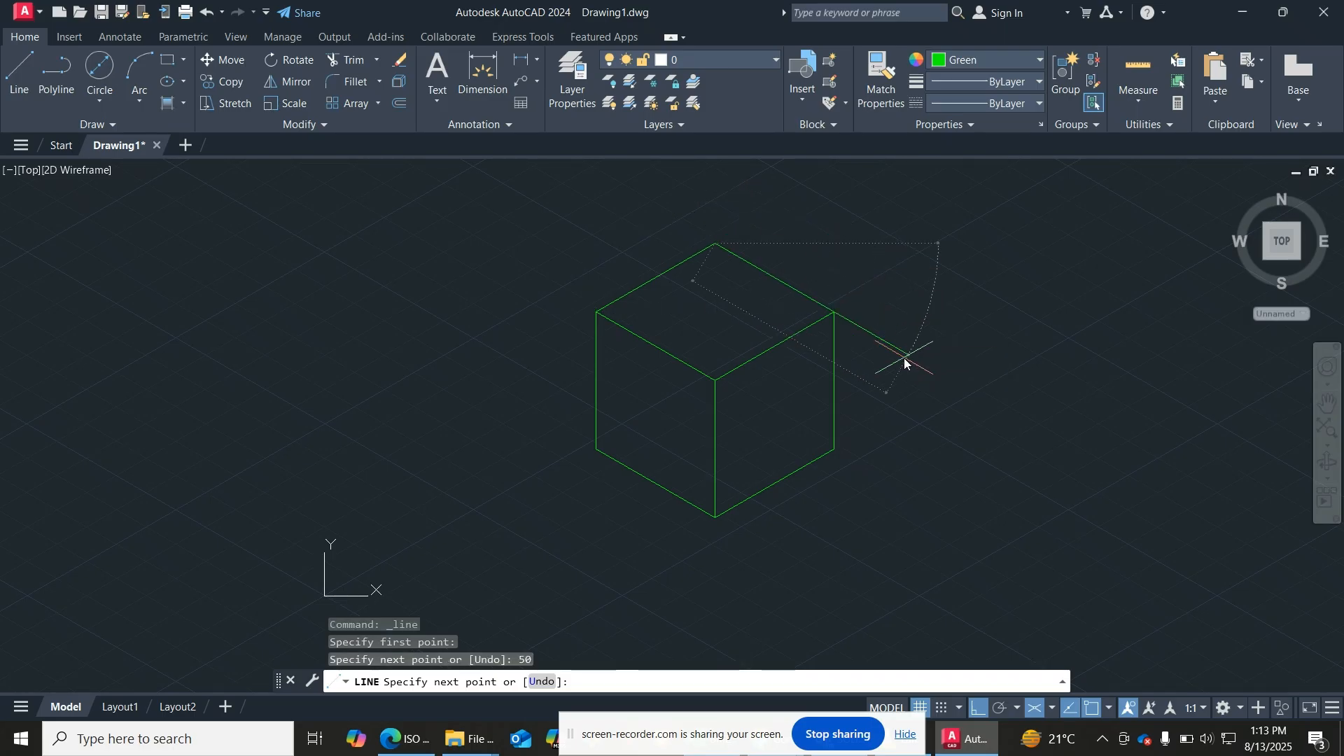
pyautogui.press('Return')
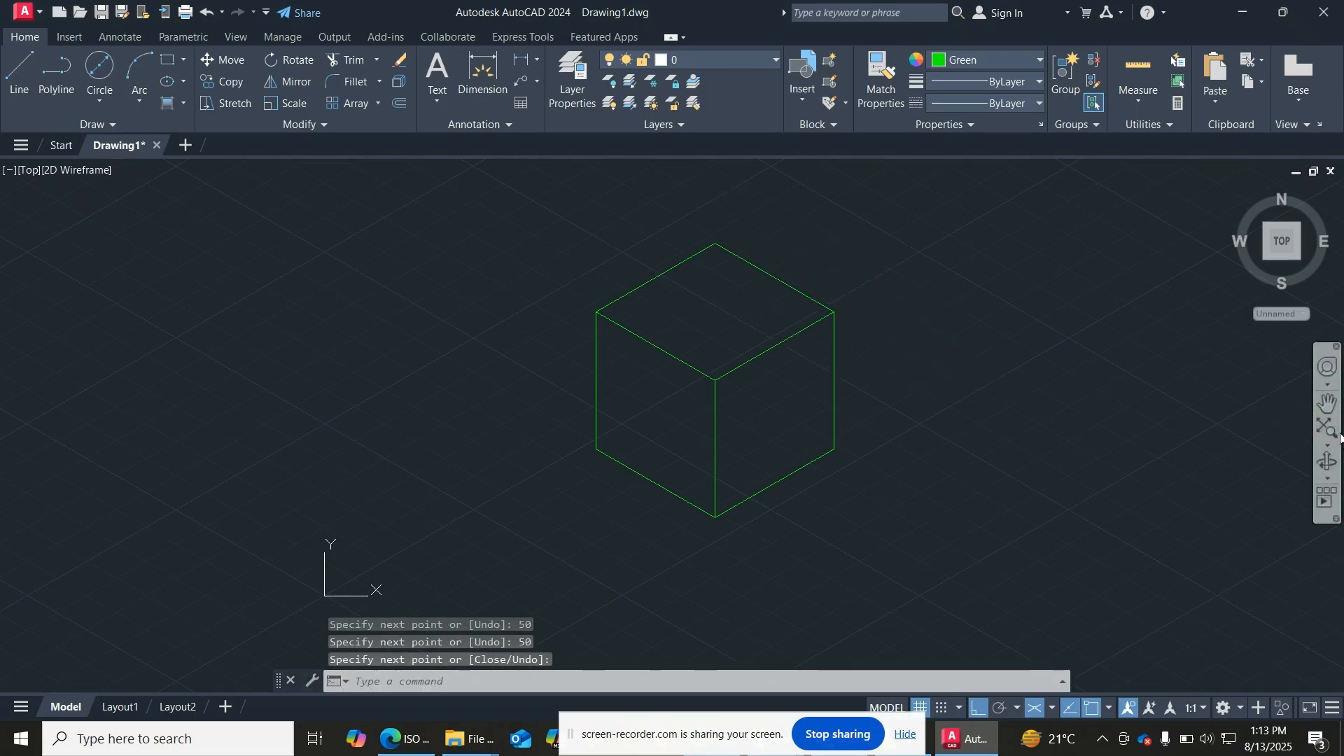
# Step: Preview the plot of the cube with the PDFCreator printer, inspect it up close, and leave the plot without printing
pyautogui.click(1329, 428)
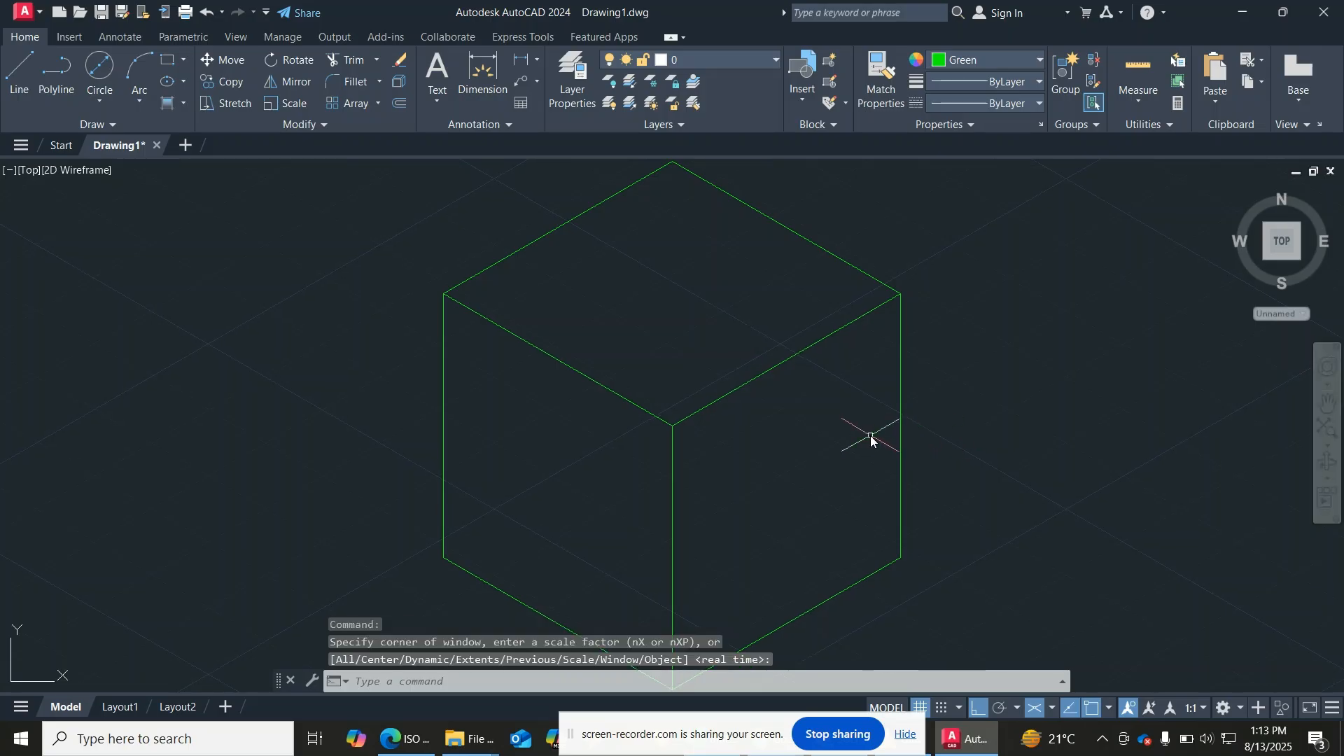
pyautogui.scroll(-1, 868, 438)
pyautogui.scroll(1, 991, 498)
pyautogui.scroll(-1, 992, 498)
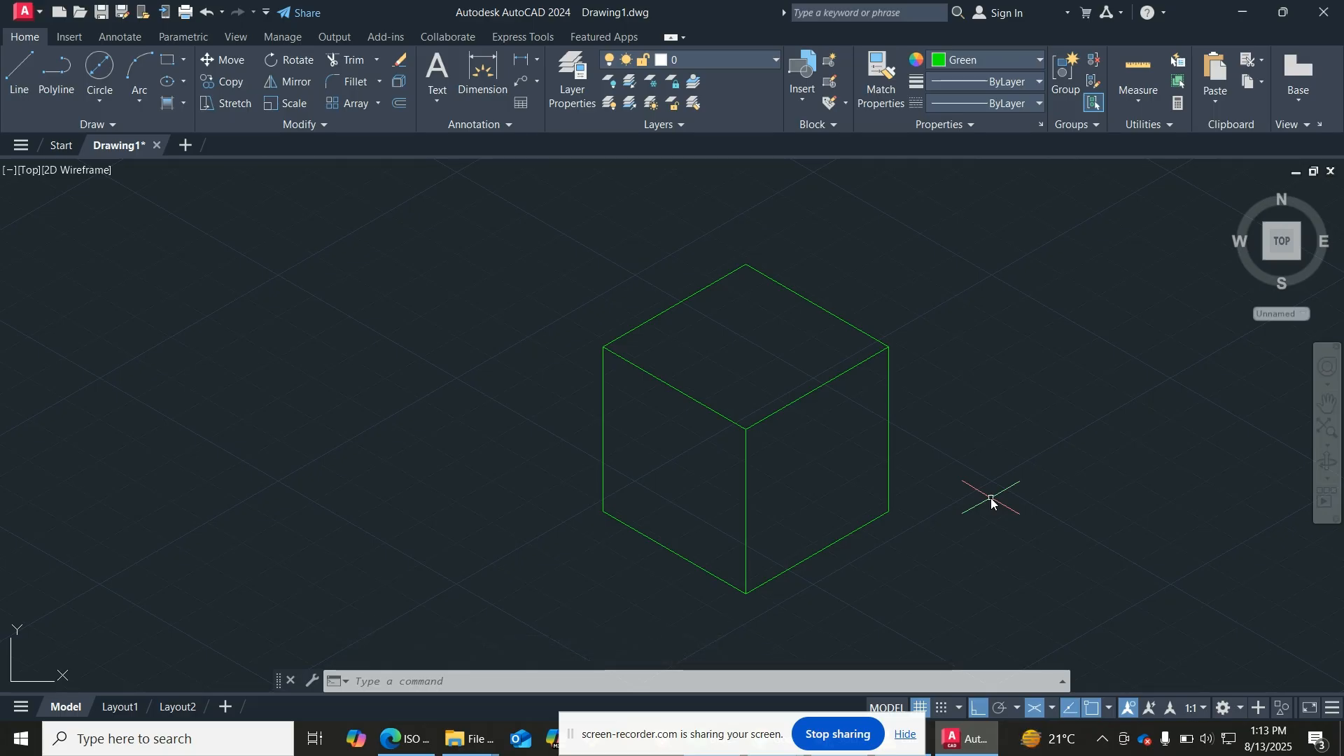
pyautogui.hotkey('ctrl', 'p')
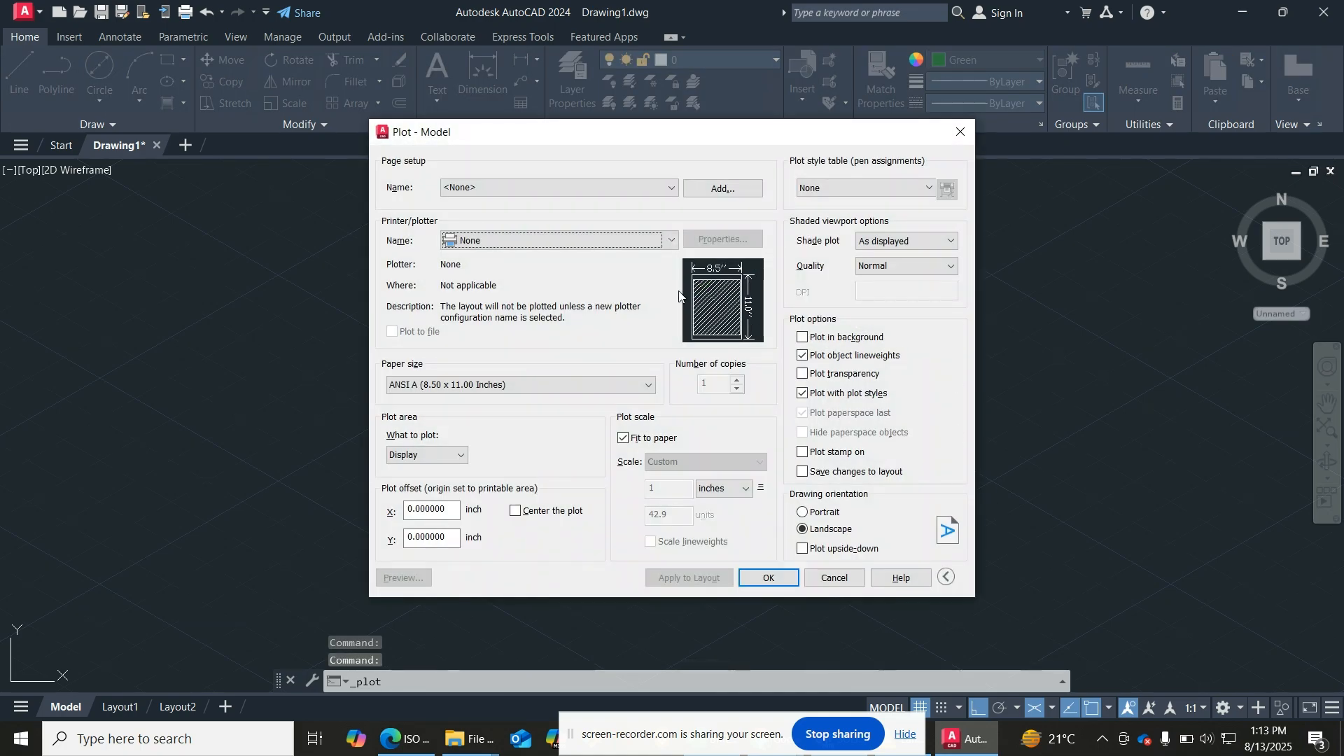
pyautogui.click(606, 242)
pyautogui.click(487, 289)
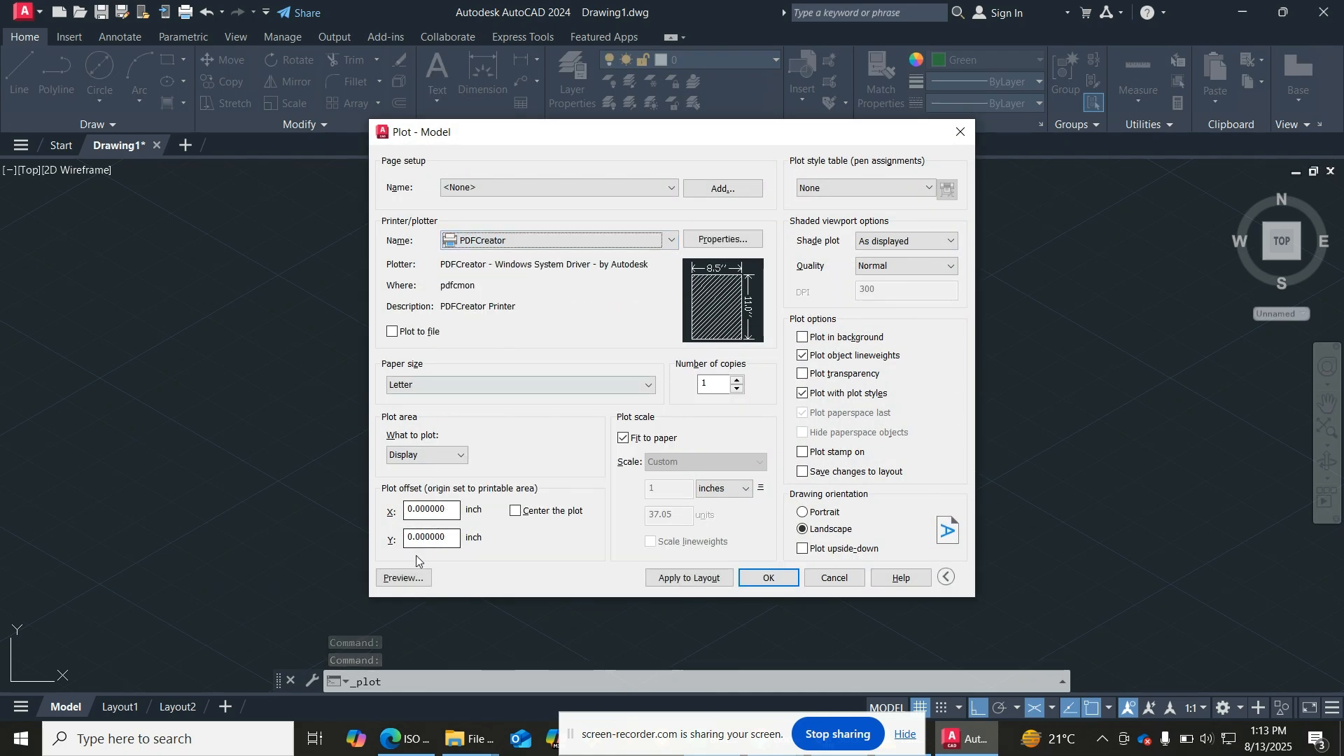
pyautogui.click(402, 576)
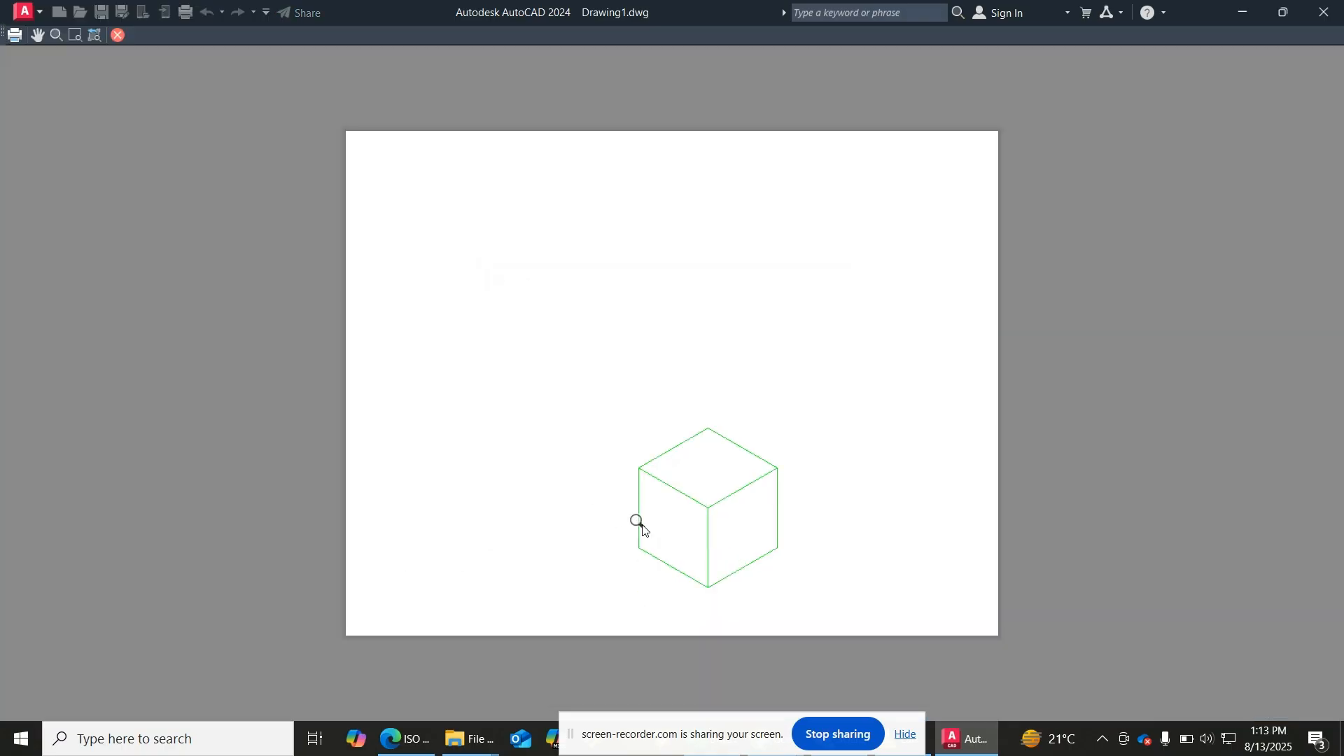
pyautogui.scroll(4, 642, 530)
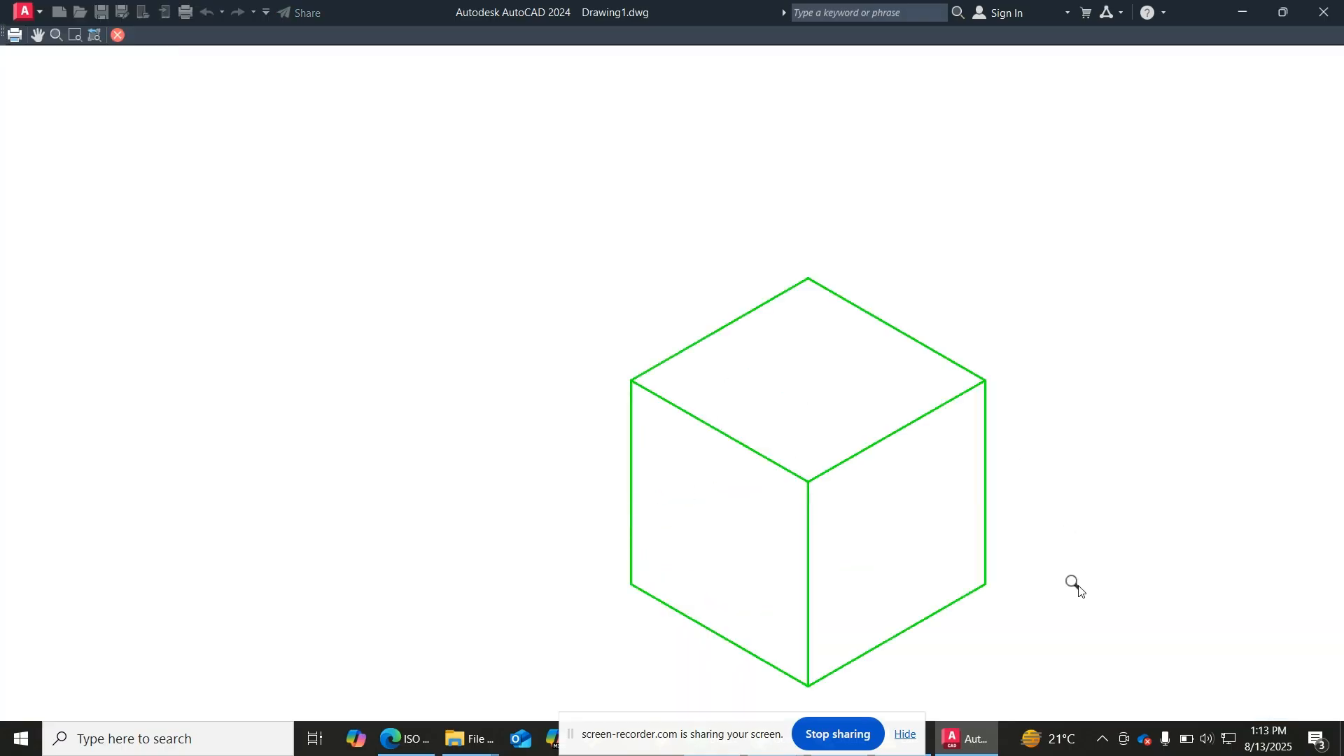
pyautogui.scroll(2, 1057, 591)
pyautogui.scroll(-4, 843, 623)
pyautogui.scroll(4, 738, 642)
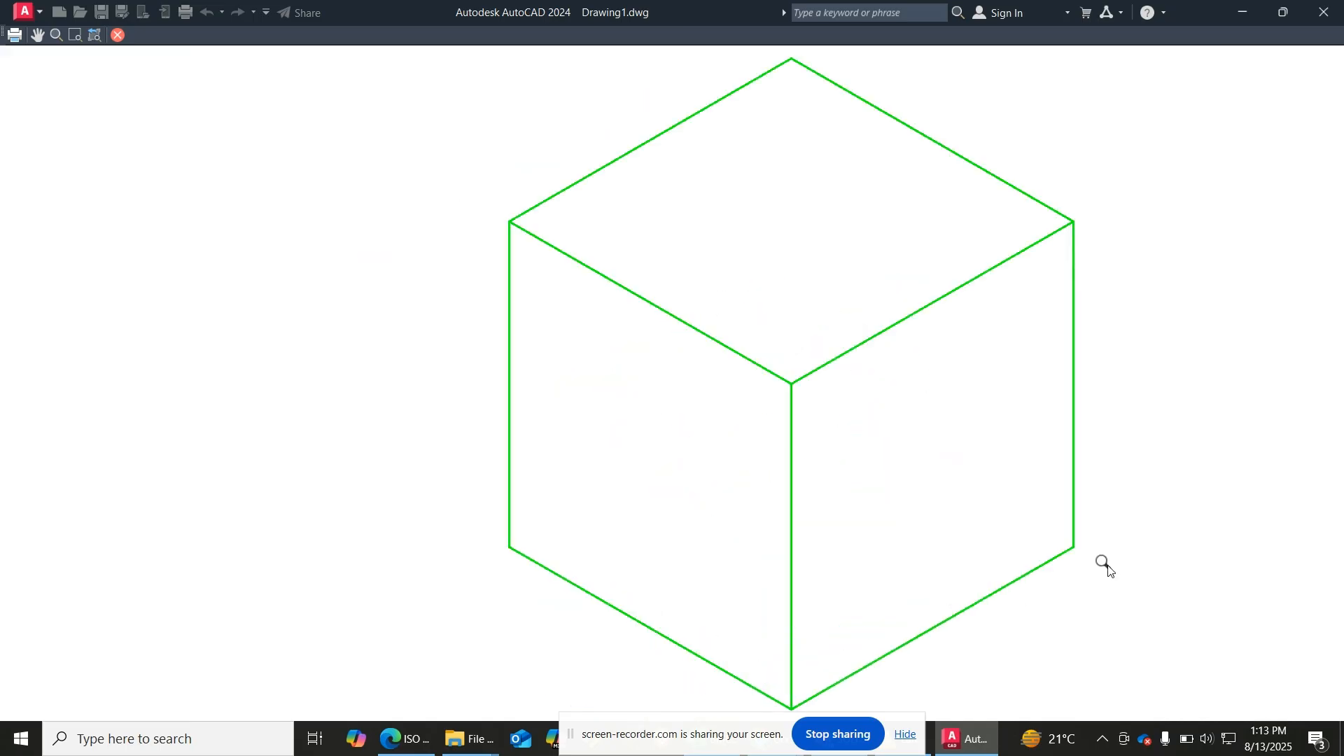
pyautogui.press('Escape')
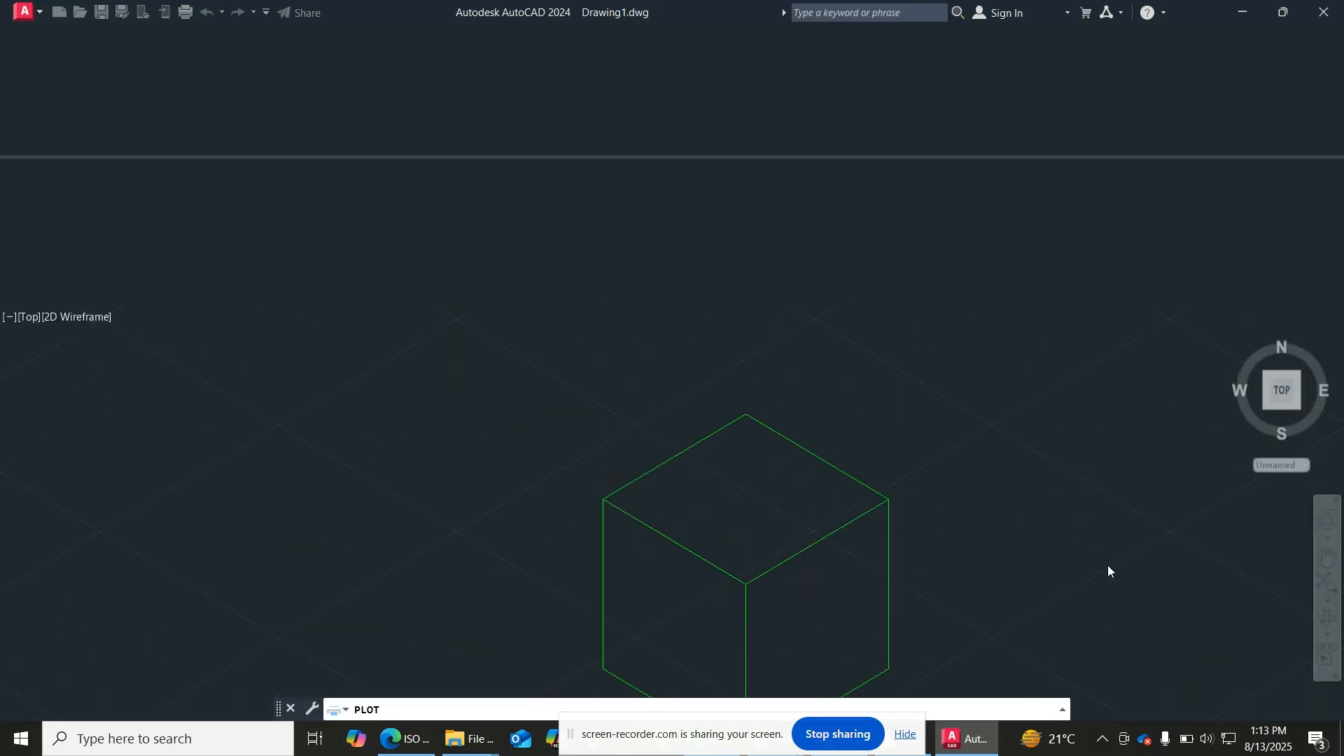
pyautogui.press('Escape')
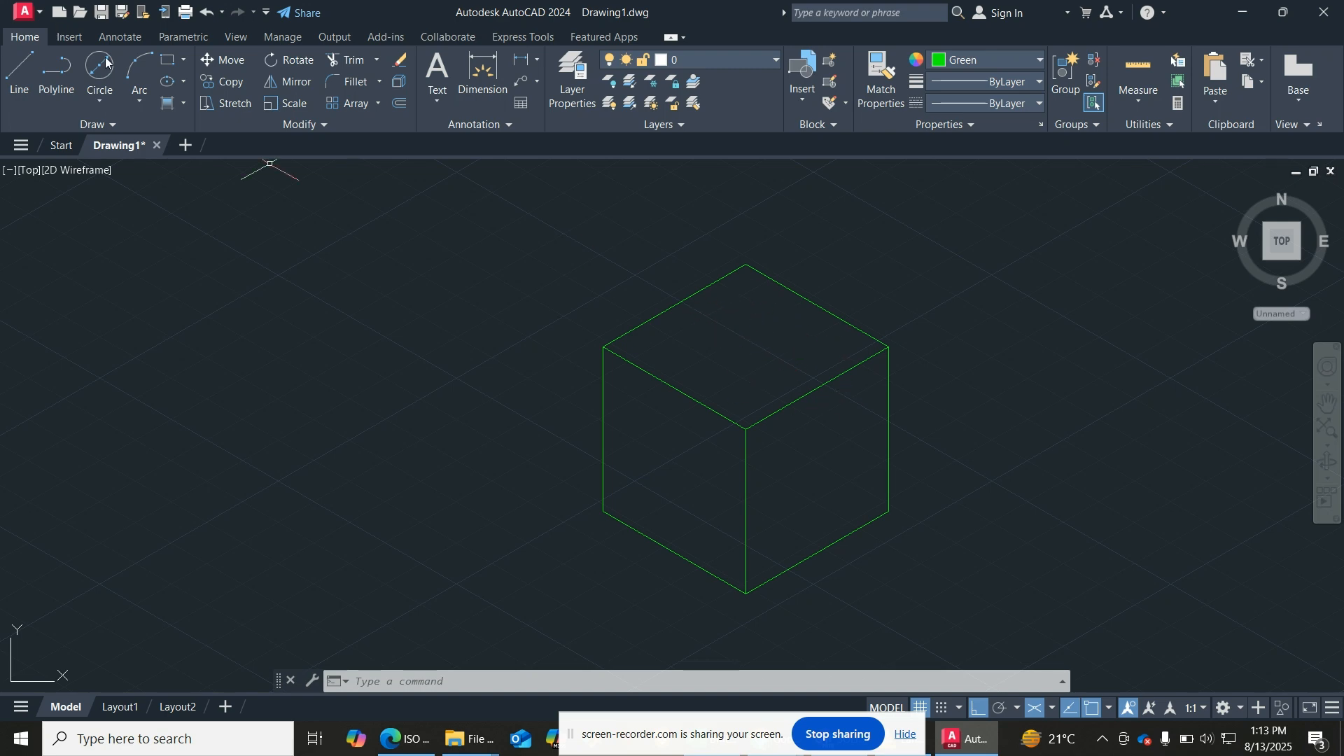
# Step: Draw a line across the cube's top face between the midpoints of its back-left and front-right edges
pyautogui.click(102, 102)
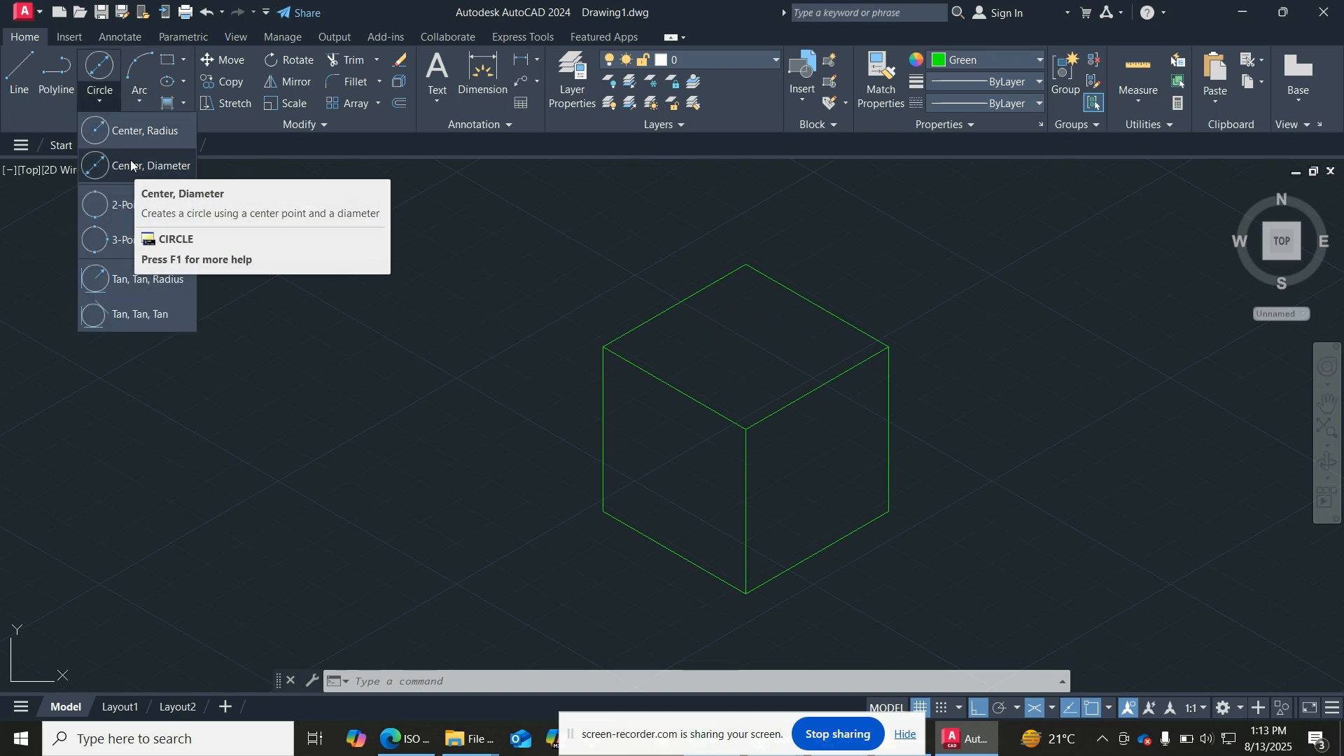
pyautogui.click(23, 102)
pyautogui.click(680, 308)
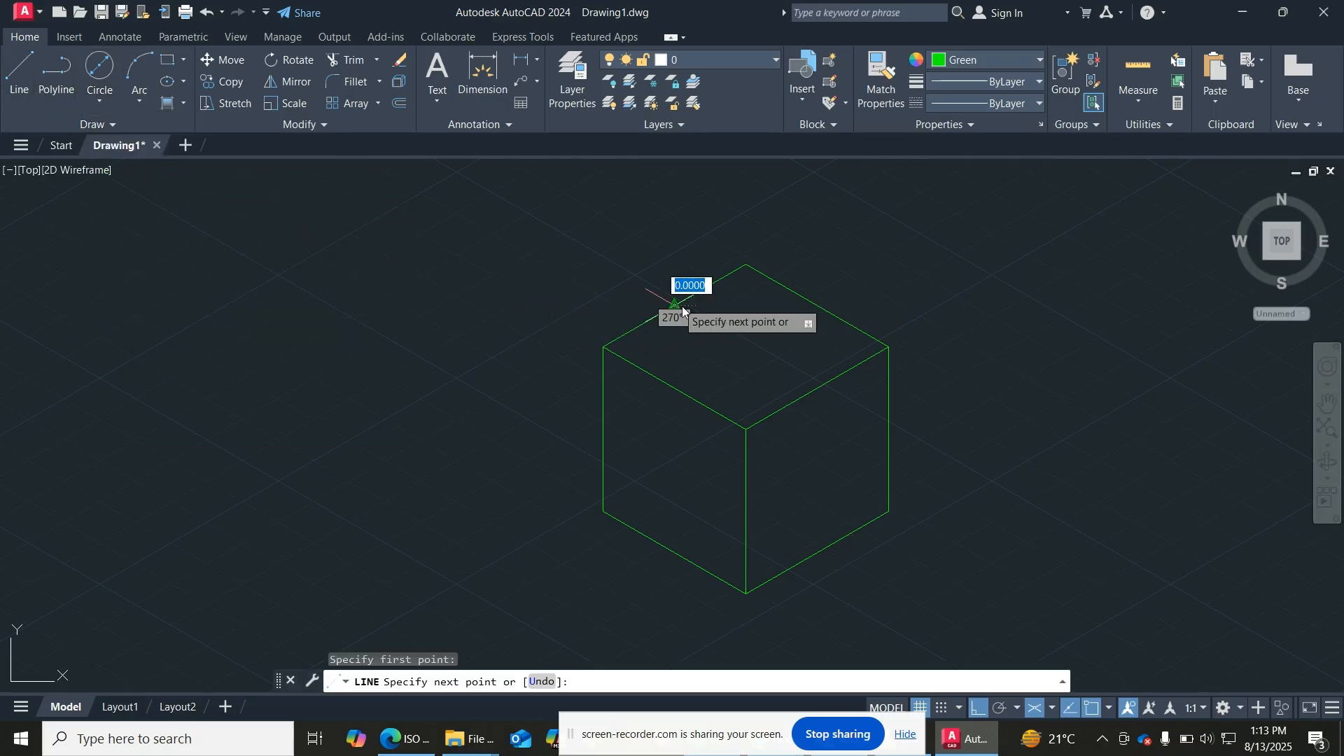
pyautogui.click(817, 374)
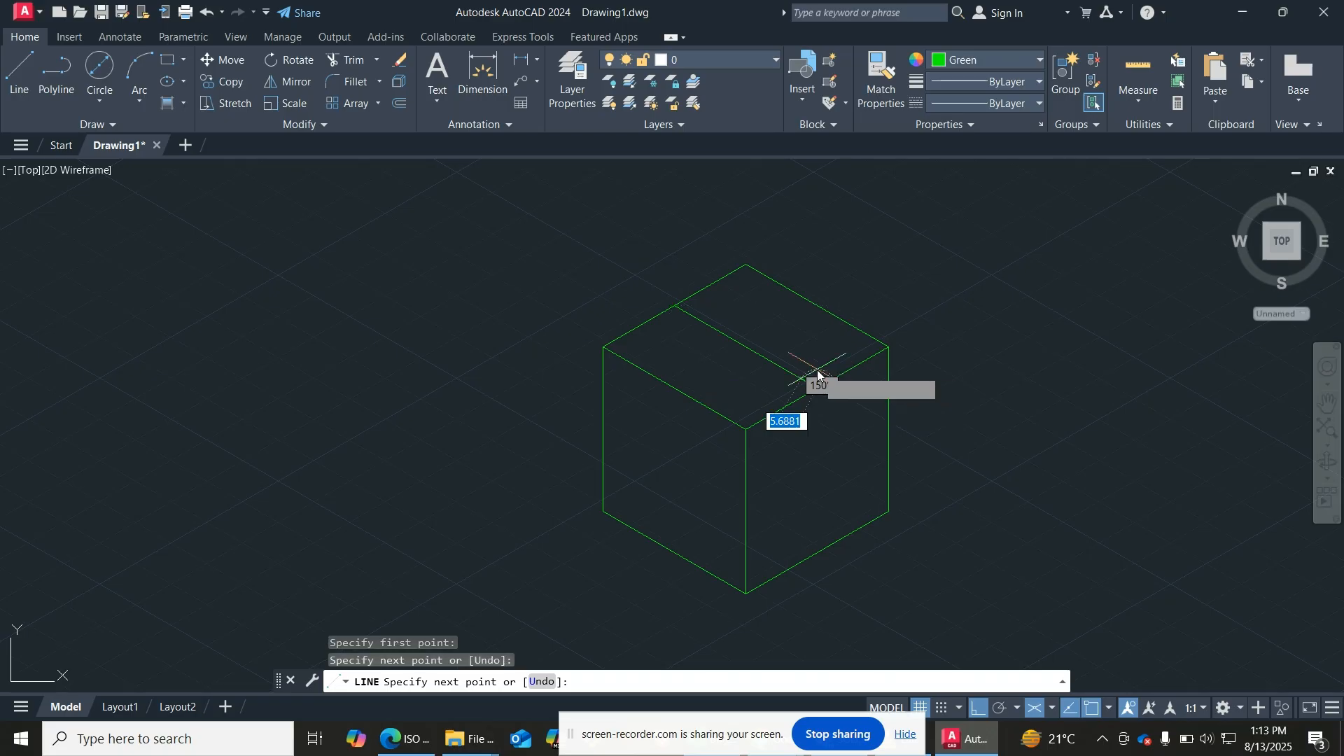
pyautogui.press('Escape')
# Step: Try drawing a center-diameter circle at the midpoint of the top face's dividing line, and undo it
pyautogui.click(98, 68)
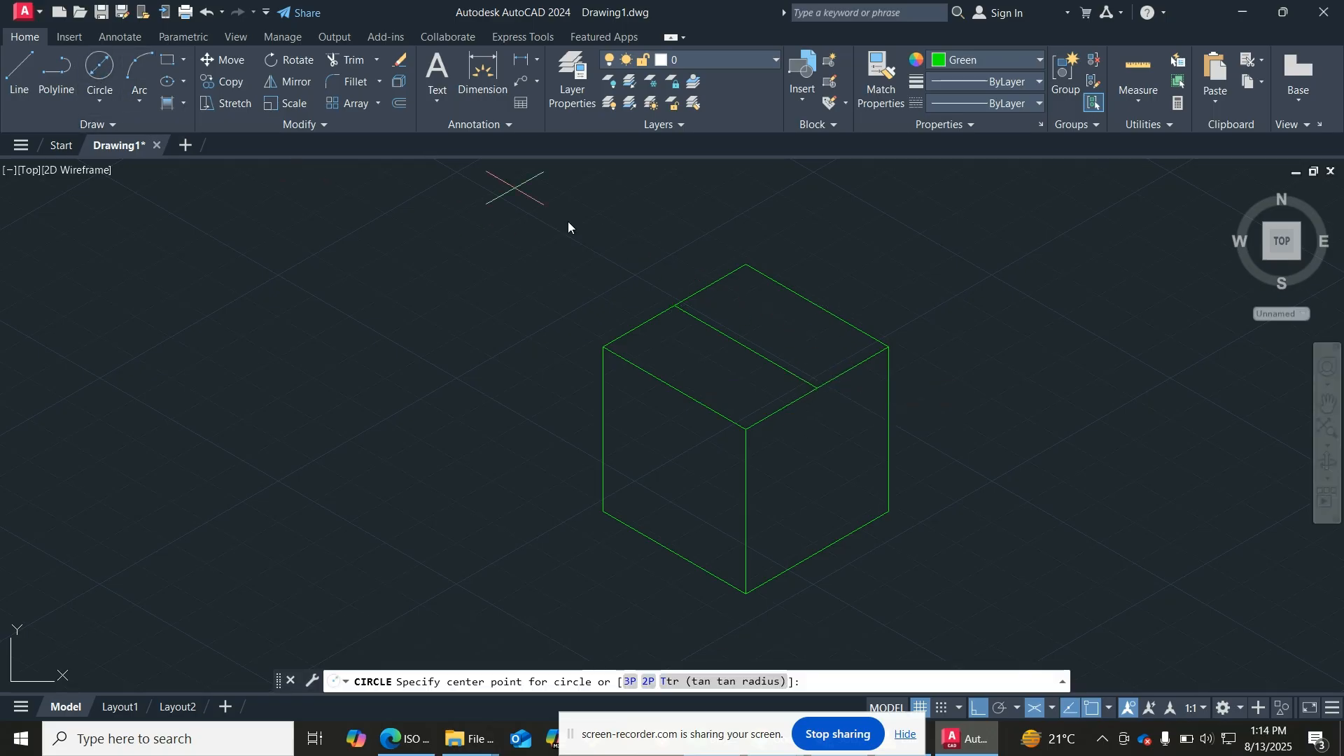
pyautogui.click(746, 347)
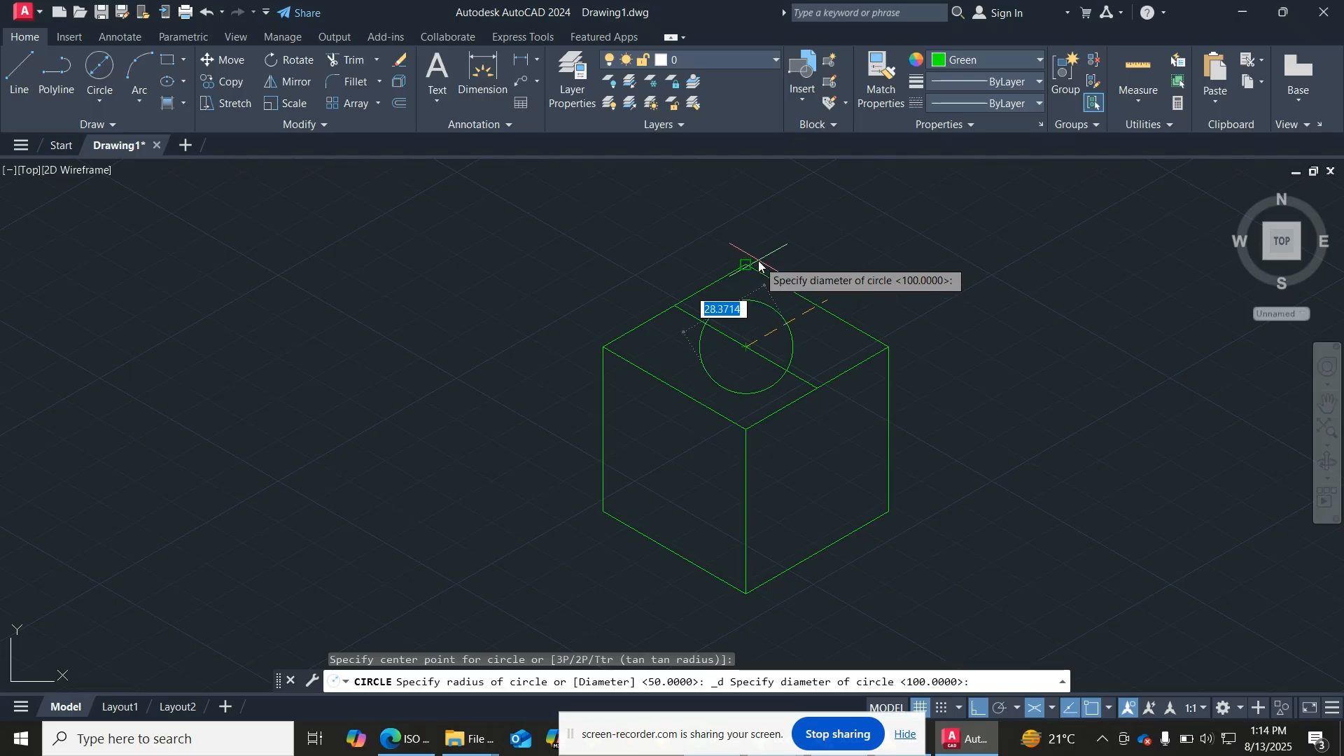
pyautogui.click(754, 284)
pyautogui.hotkey('ctrl', 'z')
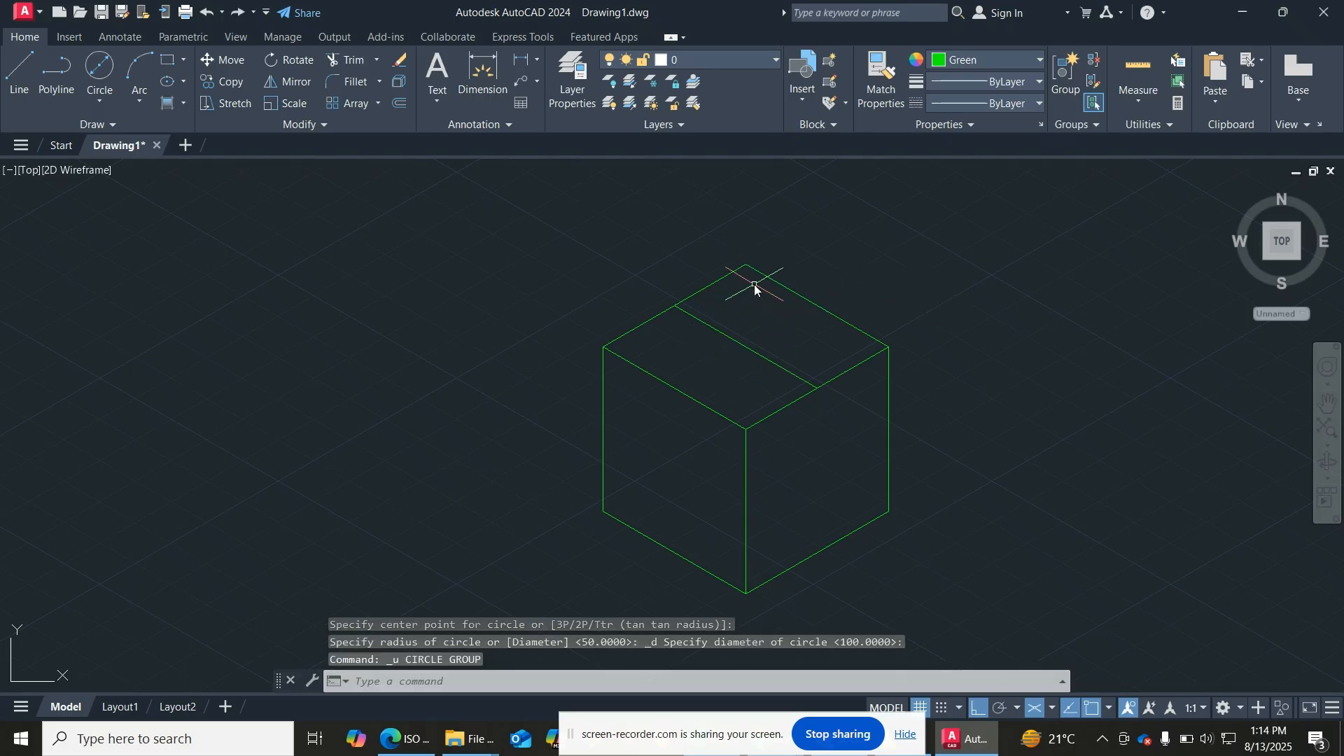
pyautogui.click(56, 70)
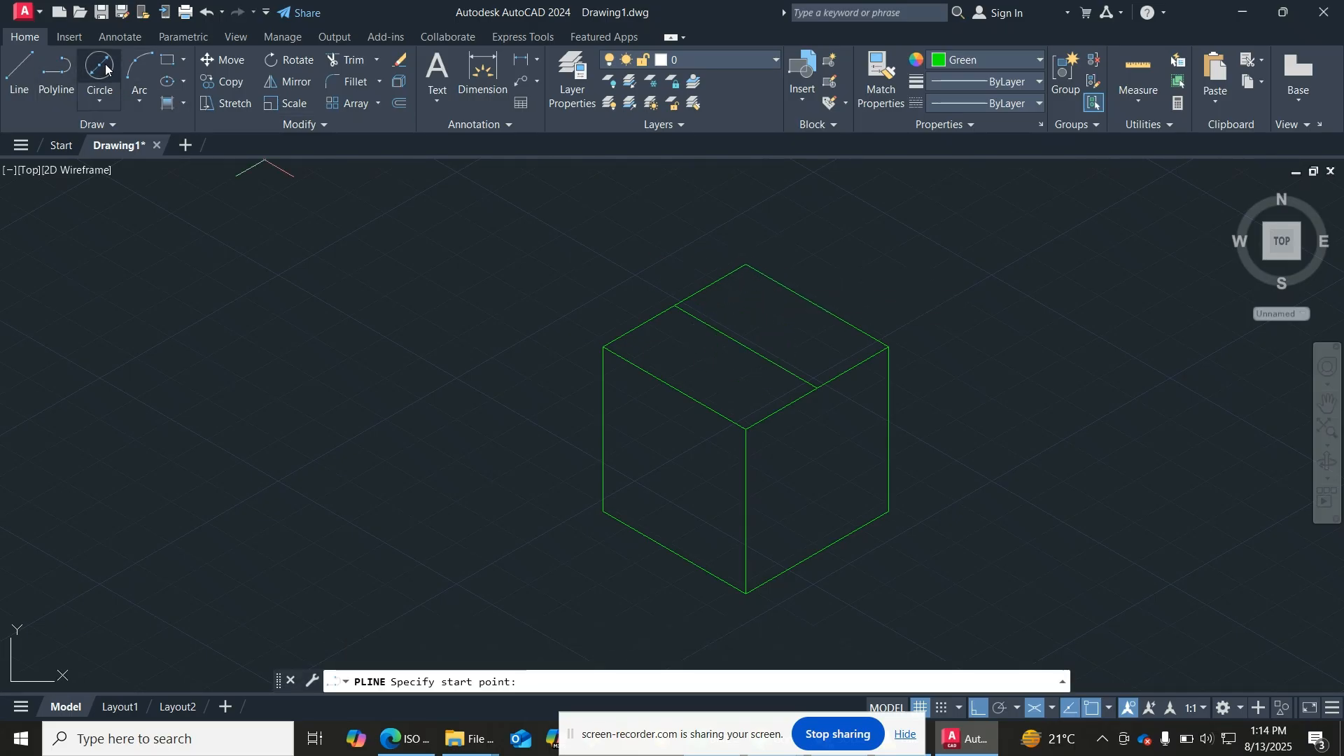
# Step: Draw a 30-unit-diameter circle centred on the midpoint of the top face's dividing line, and erase that line
pyautogui.click(100, 70)
pyautogui.click(748, 350)
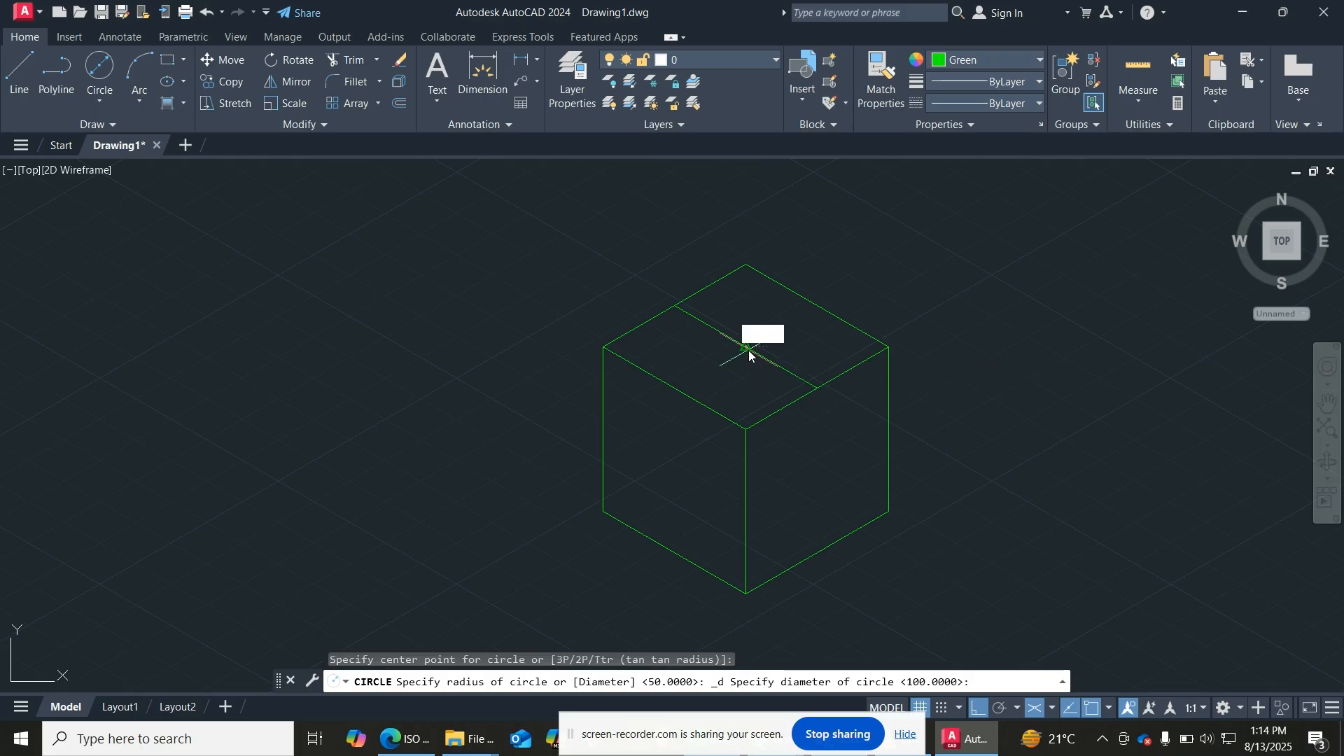
pyautogui.write('30')
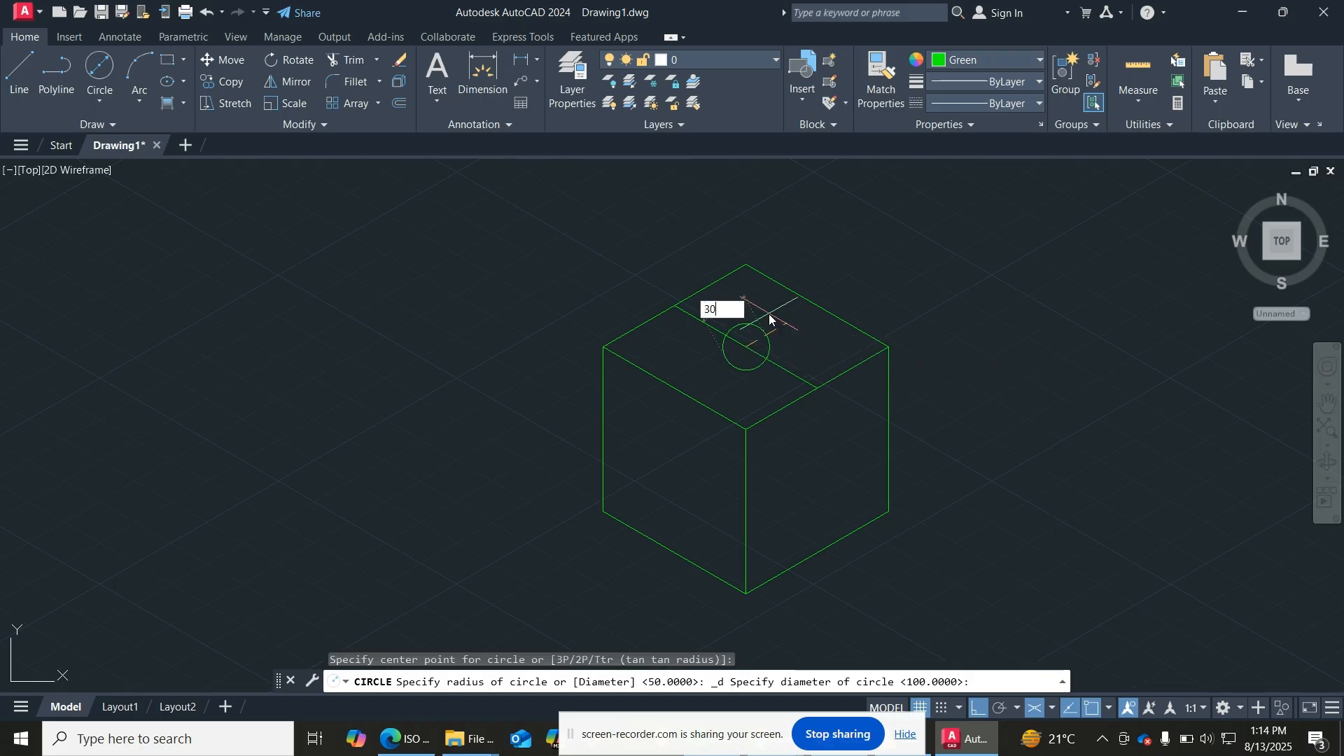
pyautogui.press('Return')
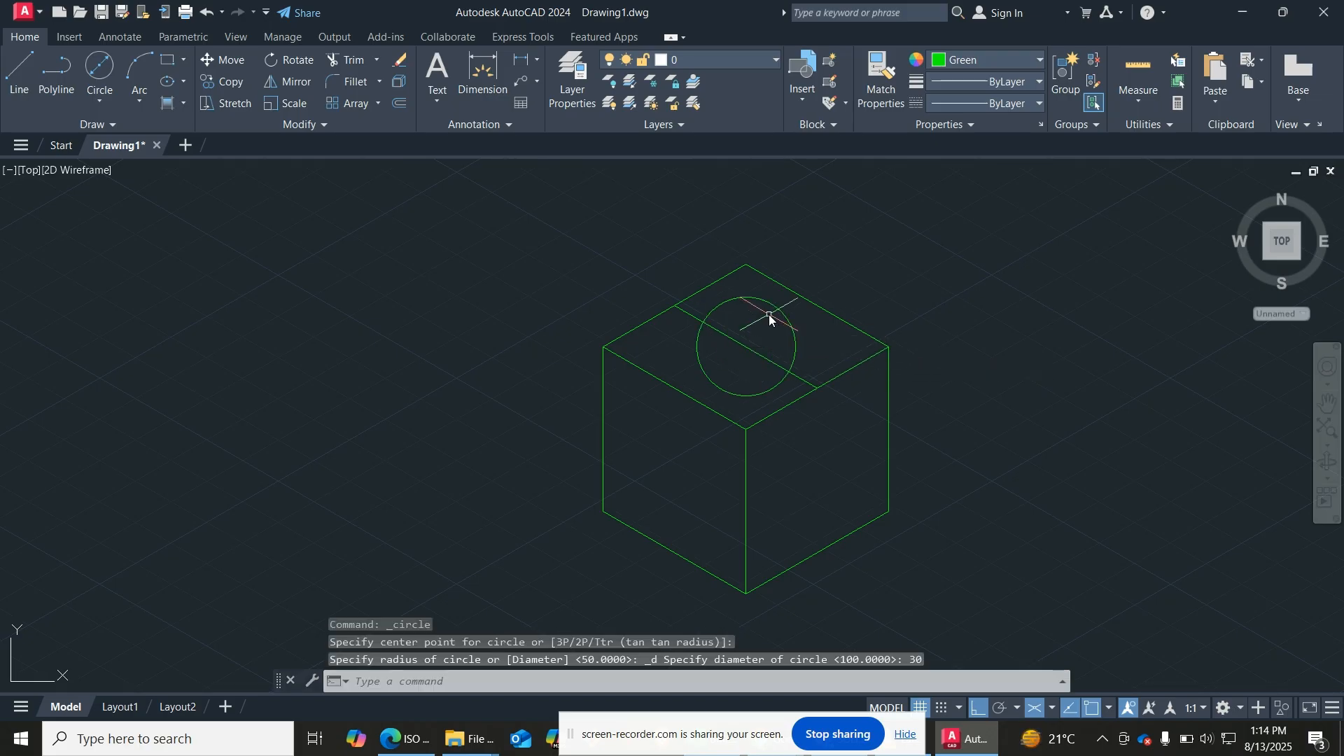
pyautogui.scroll(-2, 1023, 353)
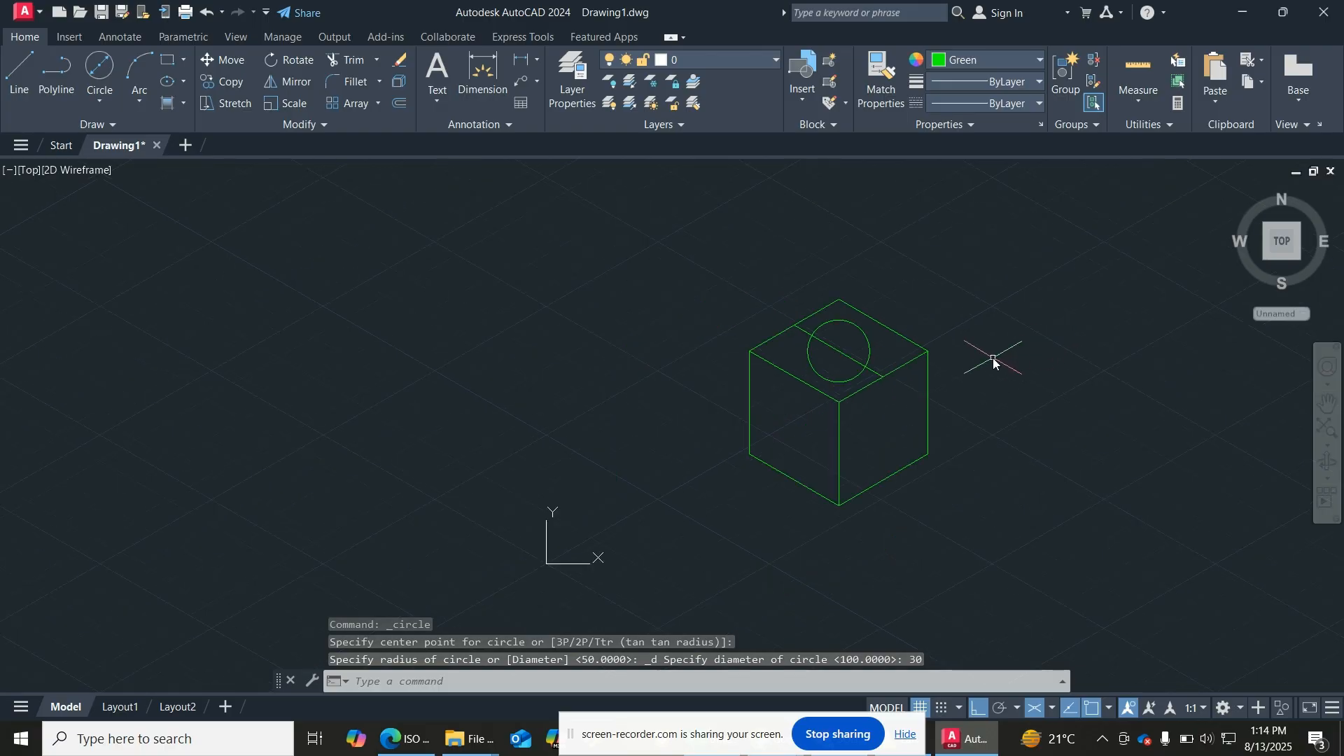
pyautogui.click(1327, 426)
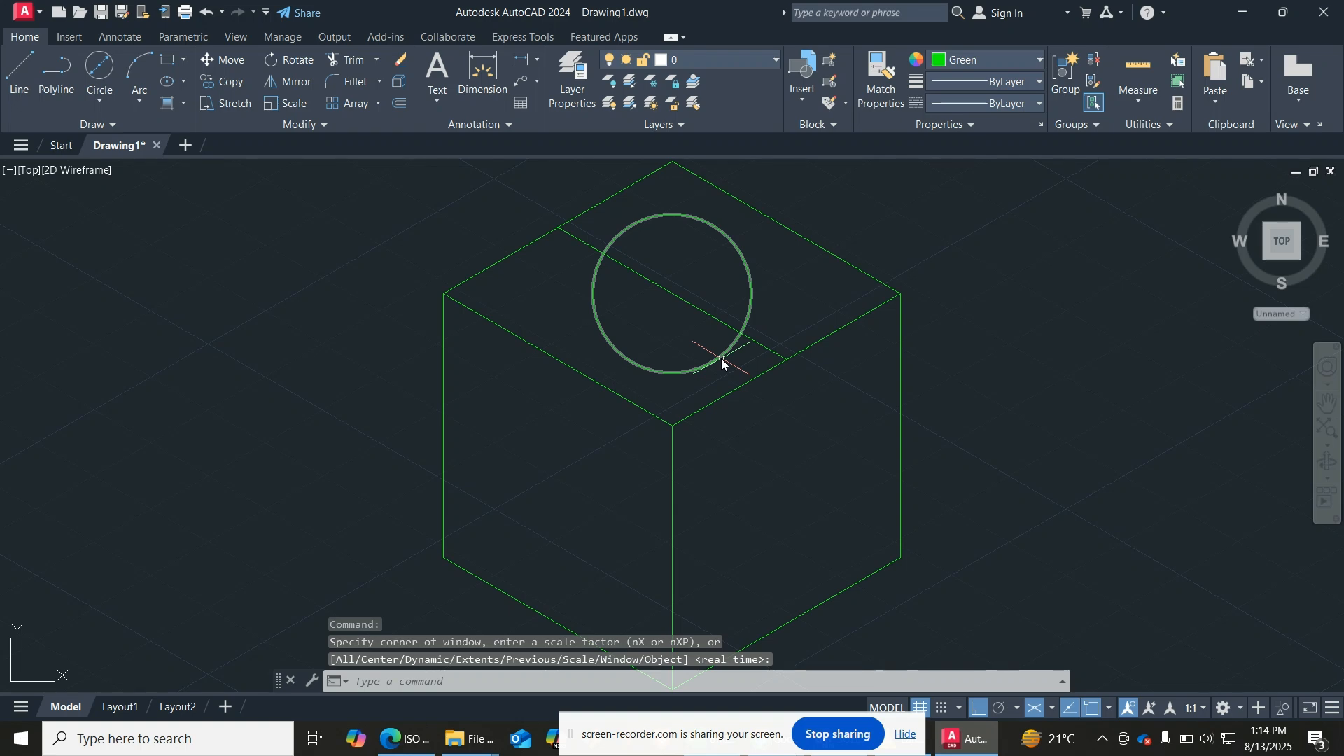
pyautogui.scroll(1, 970, 399)
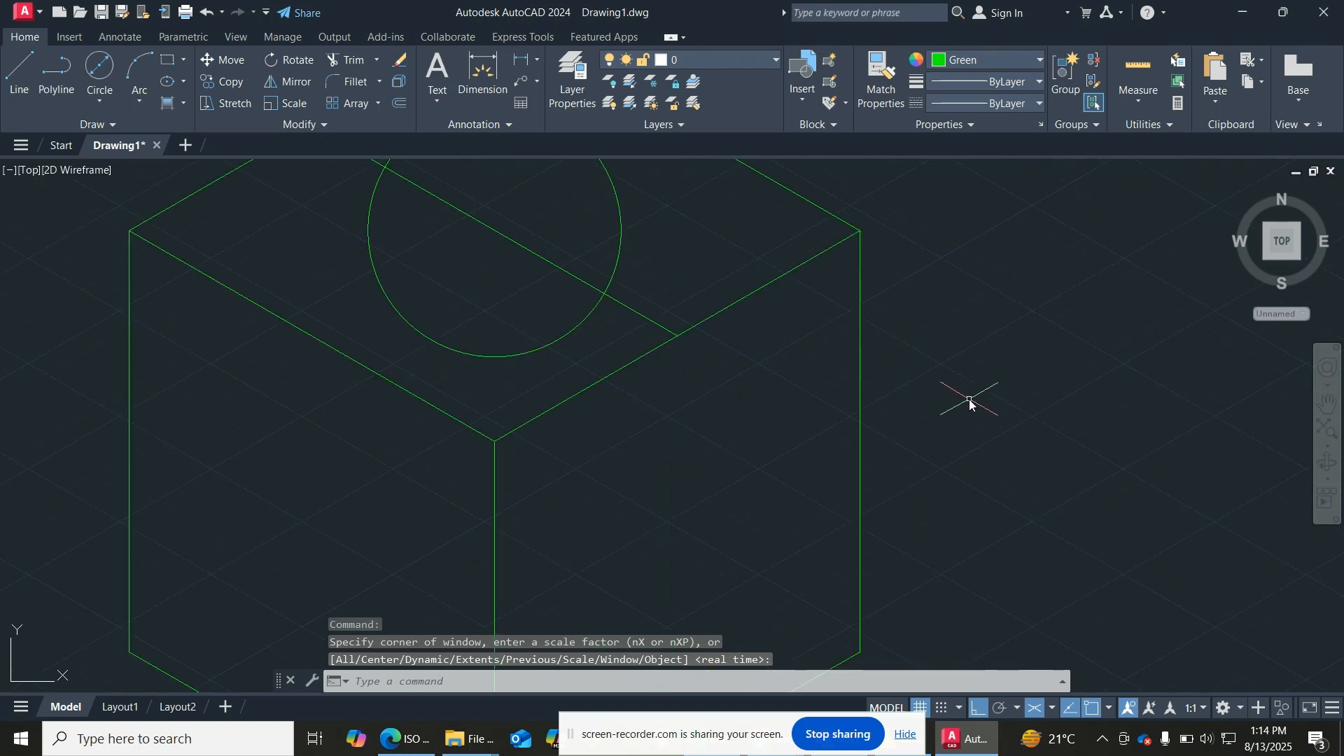
pyautogui.scroll(-3, 969, 399)
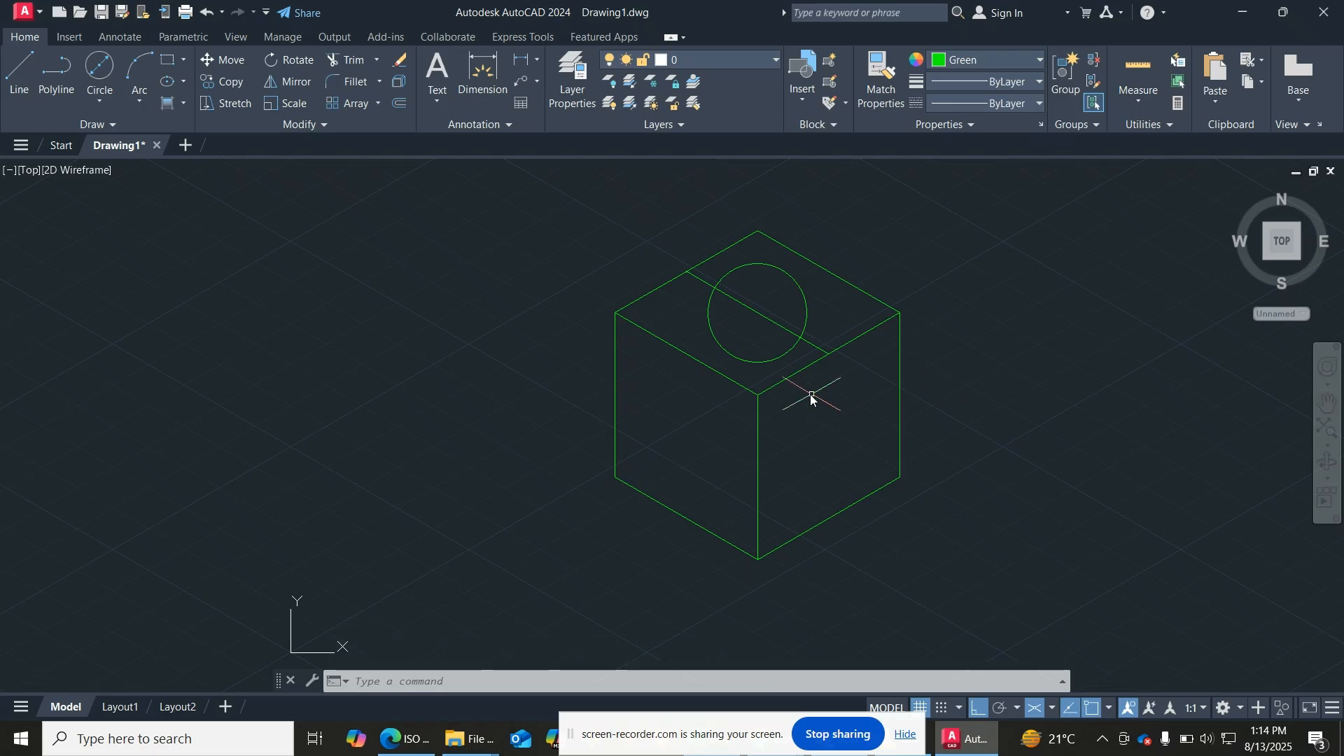
pyautogui.click(771, 324)
pyautogui.press('Delete')
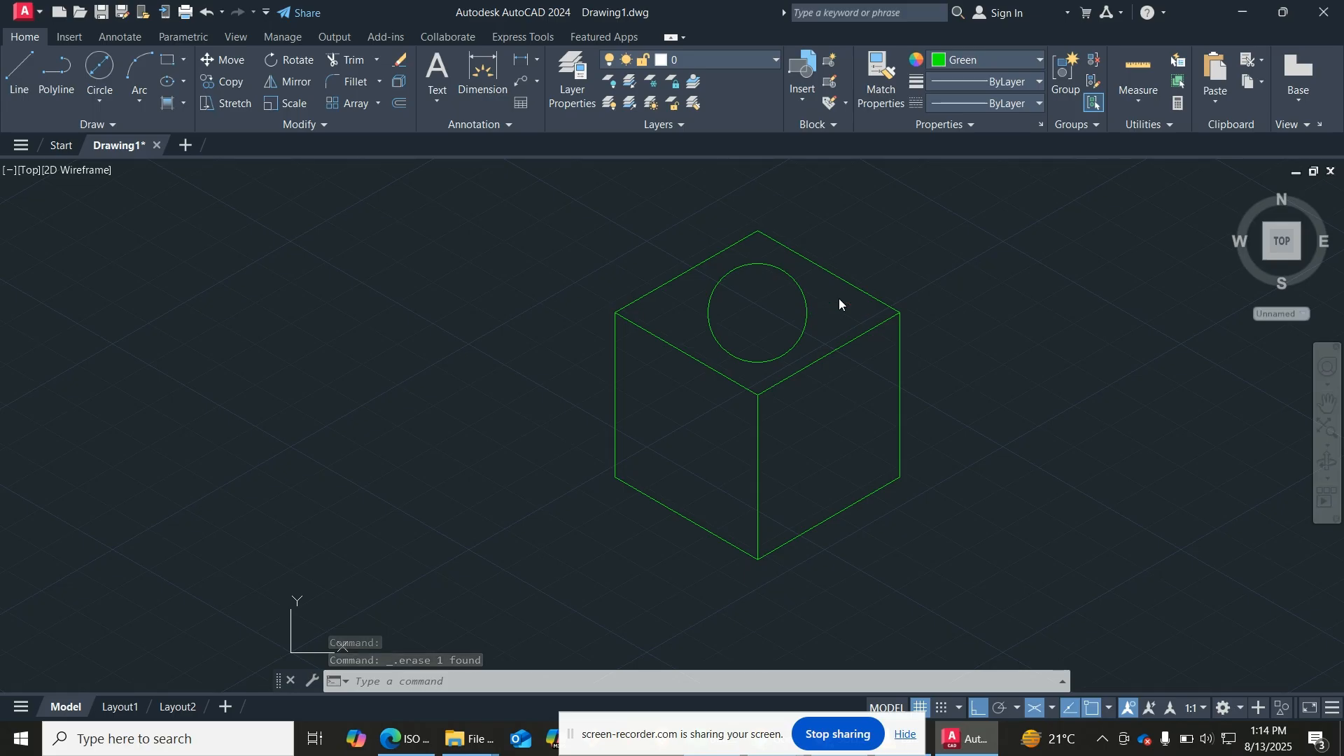
# Step: Preview the plot of the cube and circle with the PDFCreator printer, and leave the plot without printing
pyautogui.hotkey('ctrl', 'p')
pyautogui.click(602, 240)
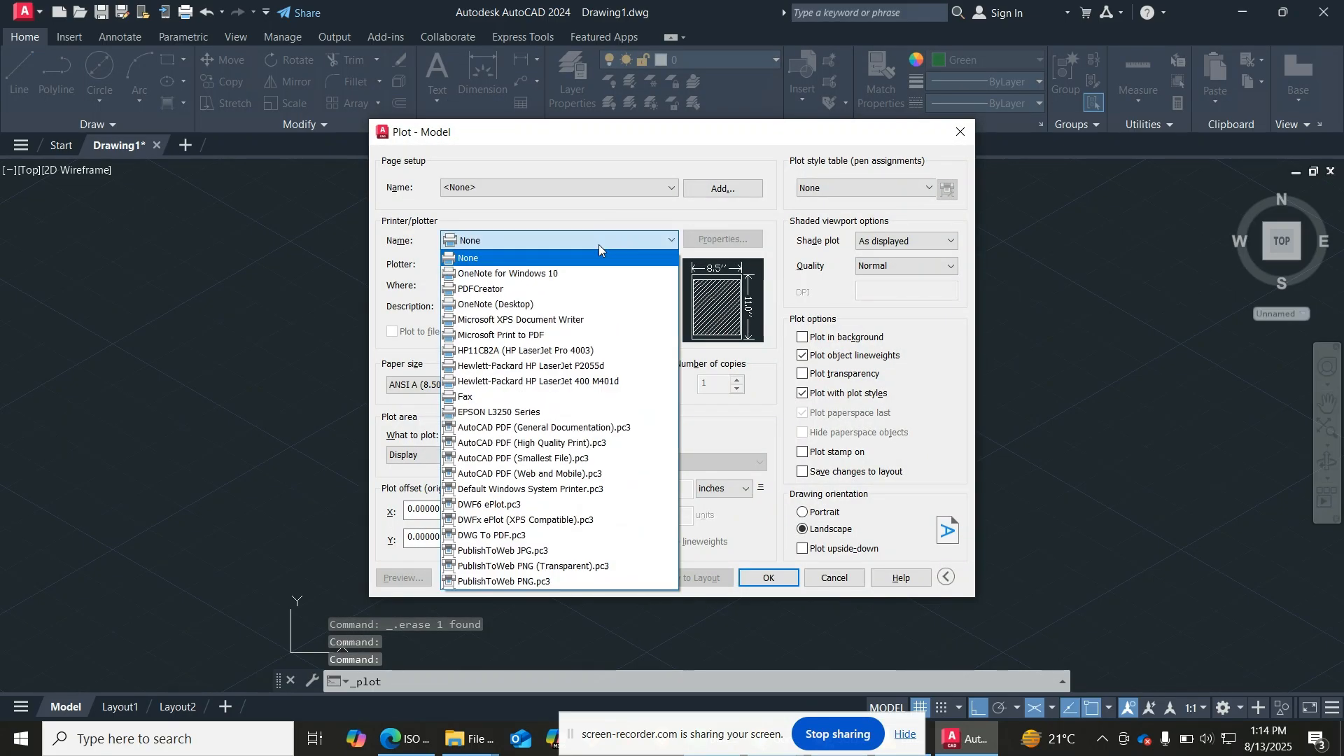
pyautogui.click(489, 288)
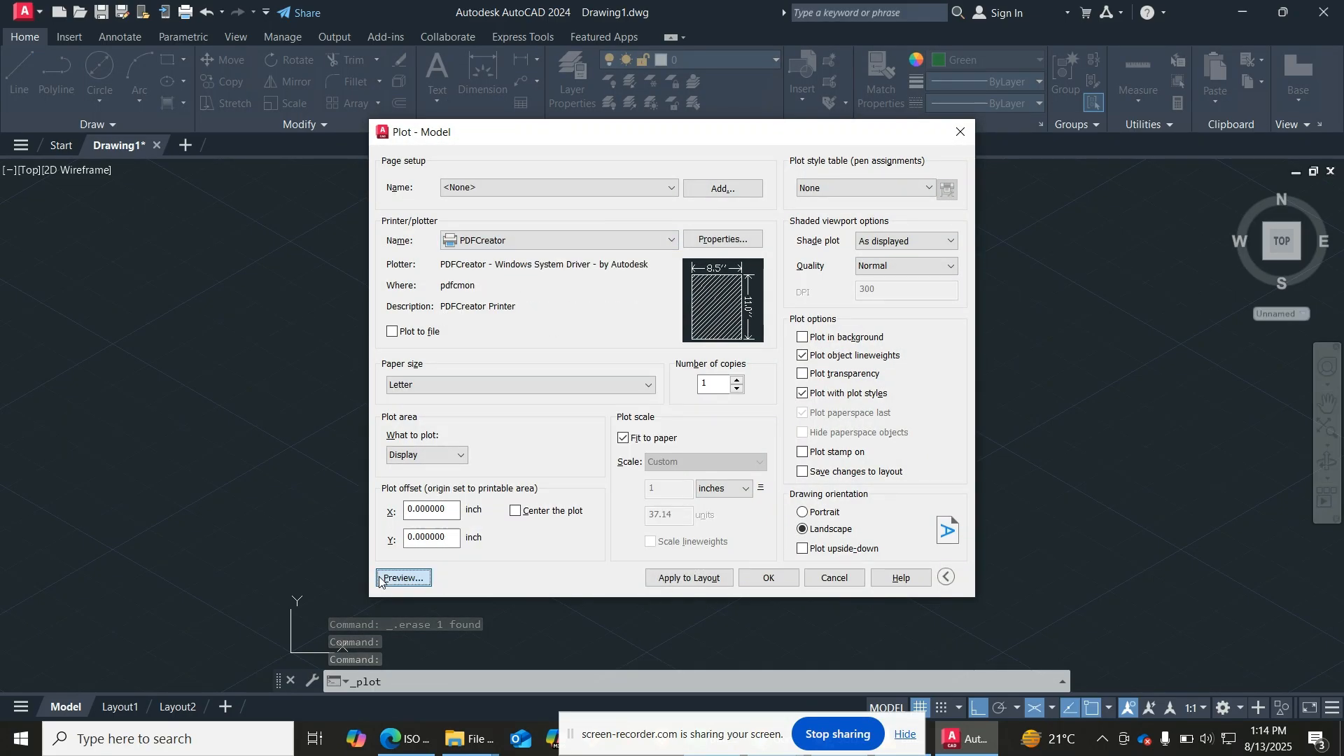
pyautogui.click(403, 578)
pyautogui.scroll(5, 700, 513)
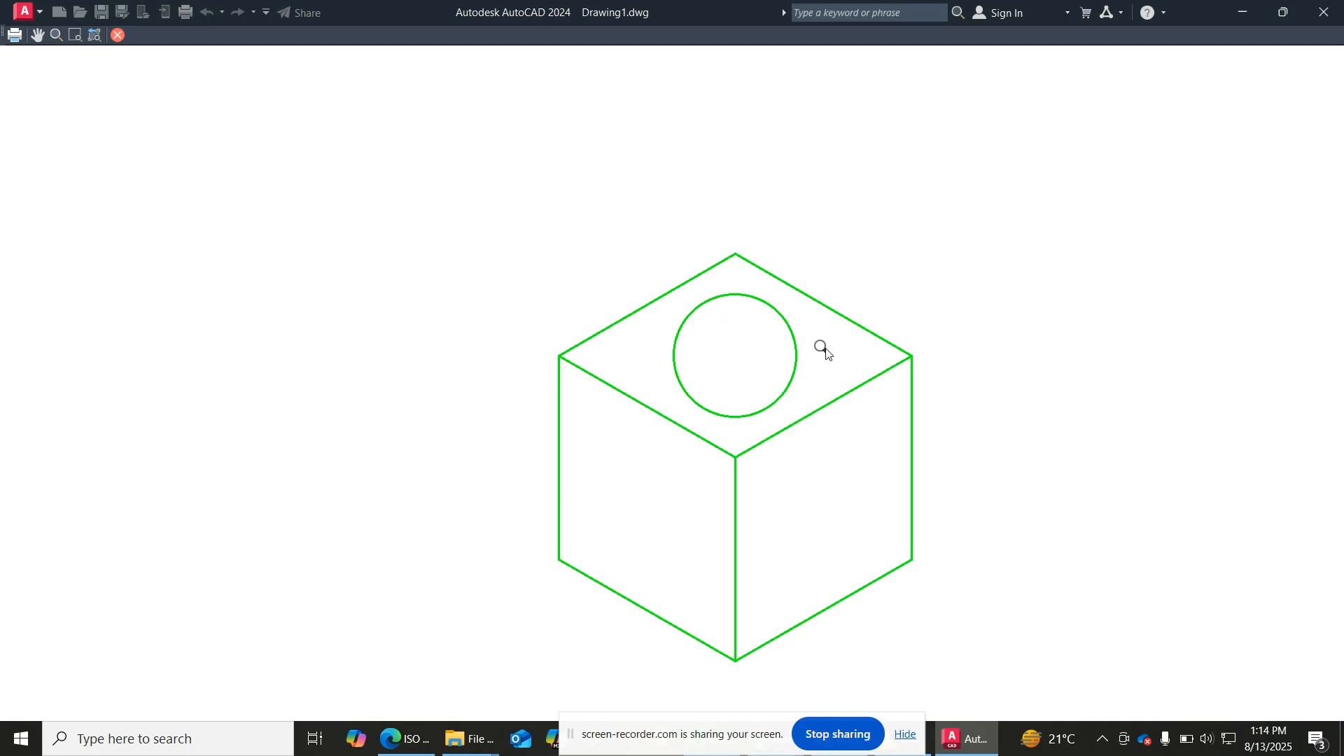
pyautogui.press('Escape')
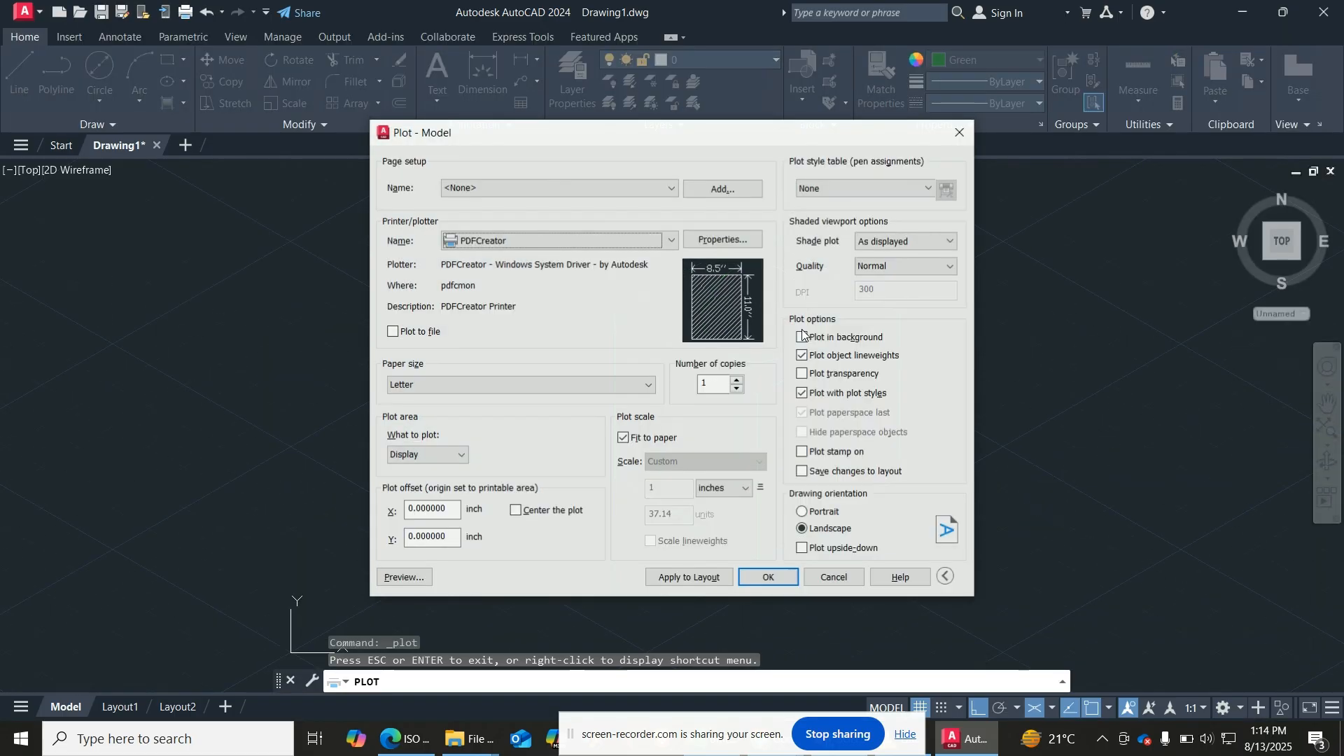
pyautogui.press('Escape')
# Step: Erase the circle from the cube's top face
pyautogui.click(805, 327)
pyautogui.press('Delete')
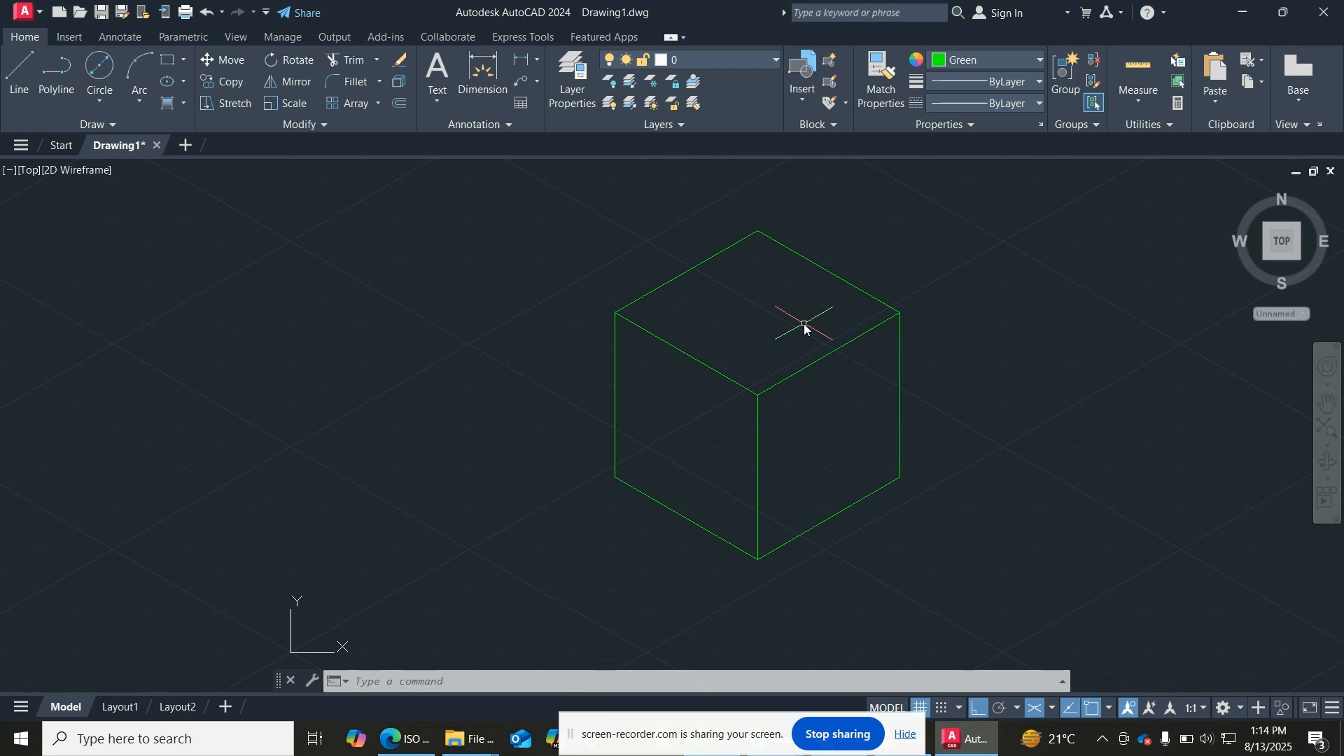
pyautogui.click(182, 82)
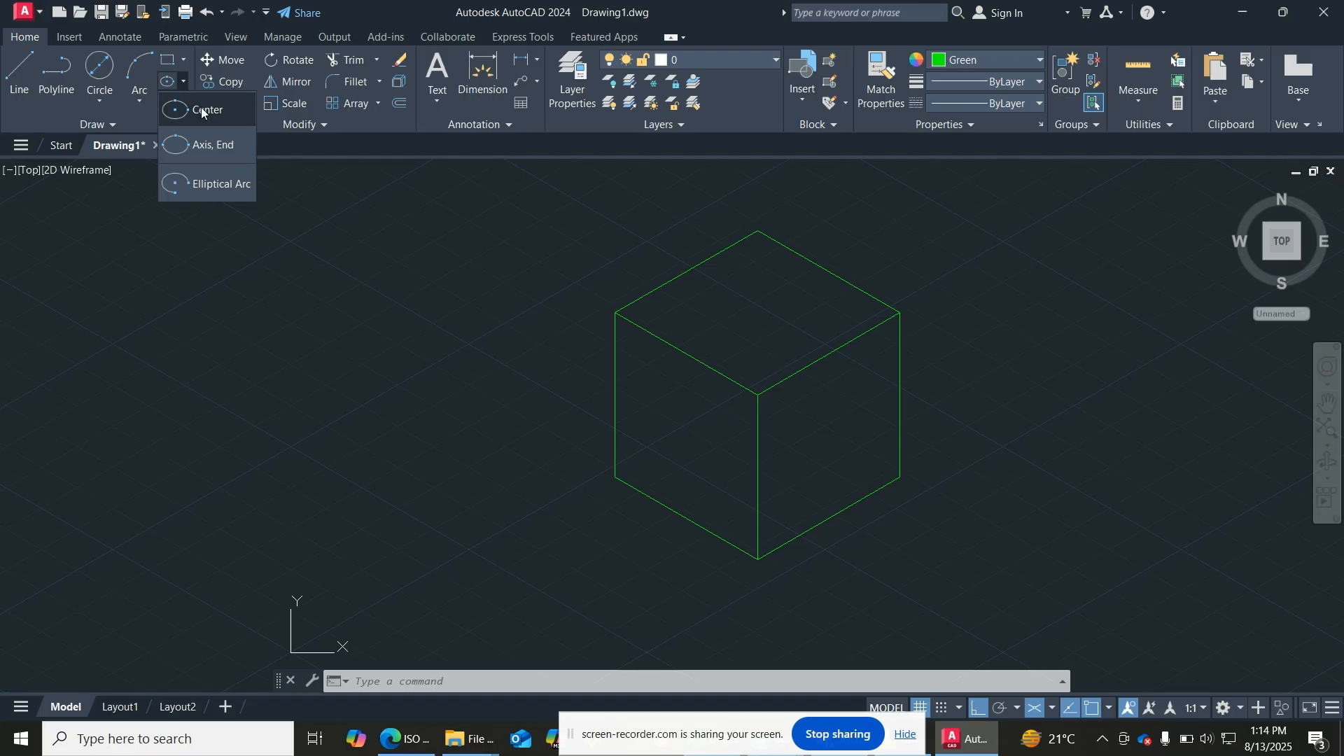
pyautogui.click(201, 108)
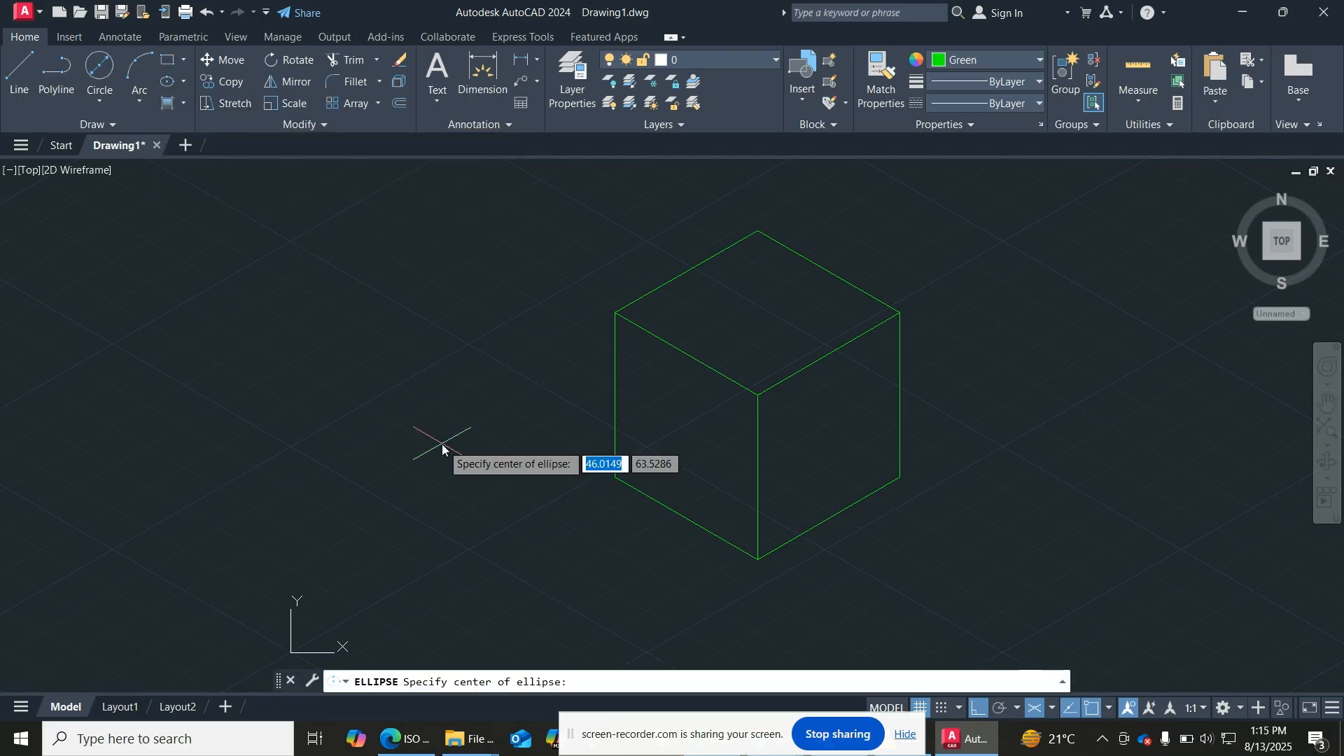
pyautogui.press('Escape')
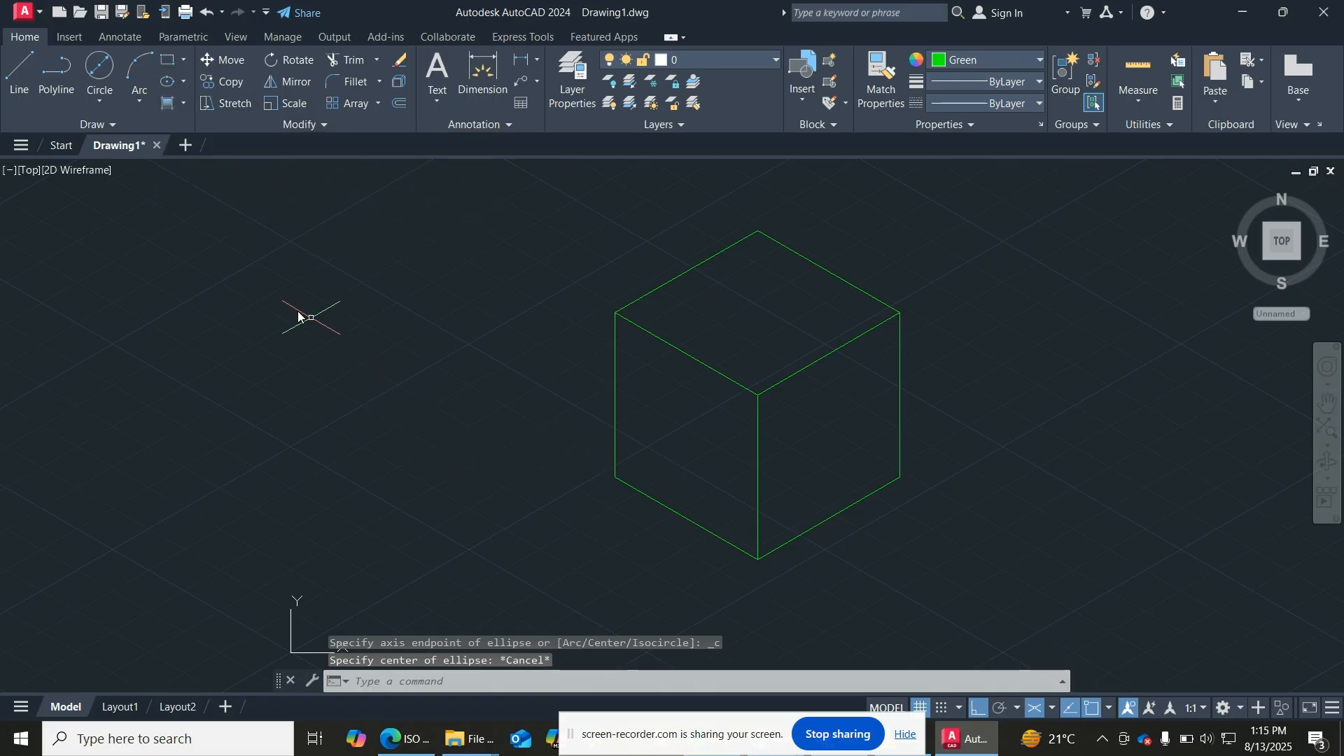
pyautogui.click(170, 80)
pyautogui.press('Escape')
pyautogui.write('el')
pyautogui.press('Return')
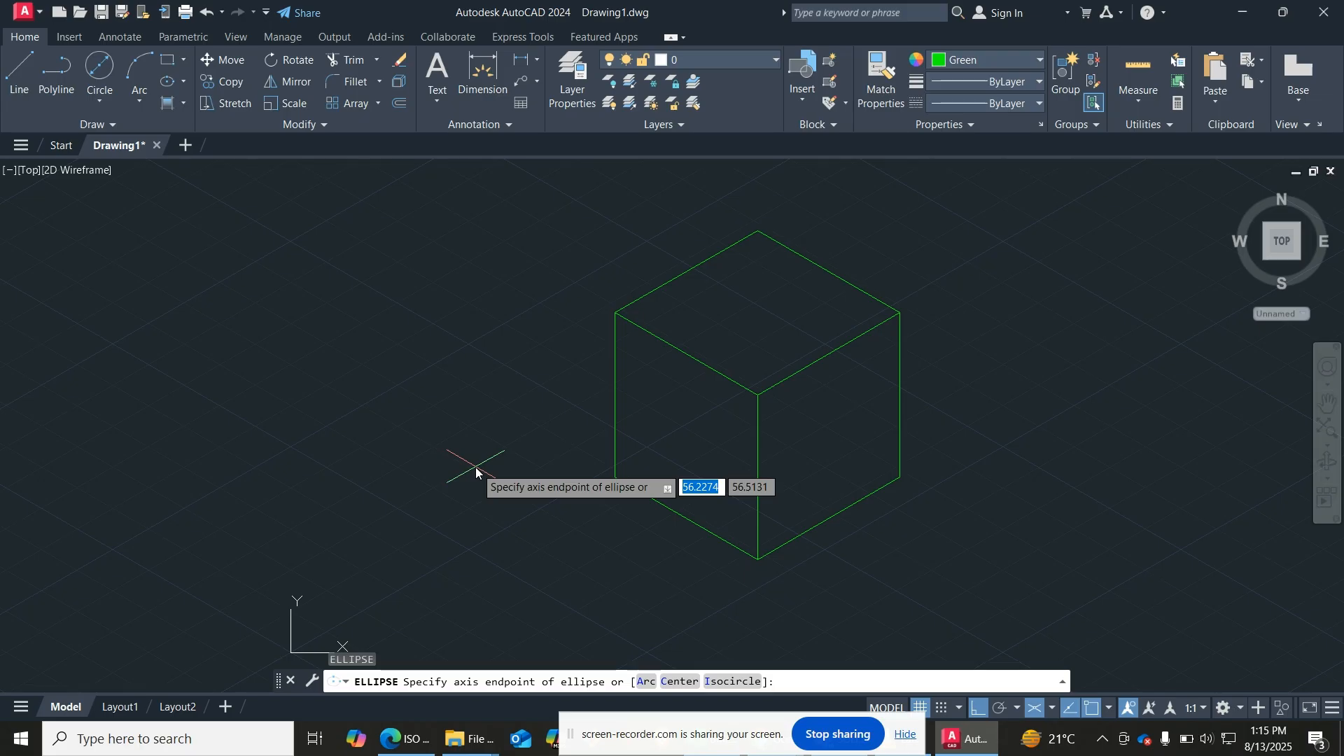
pyautogui.press('Escape')
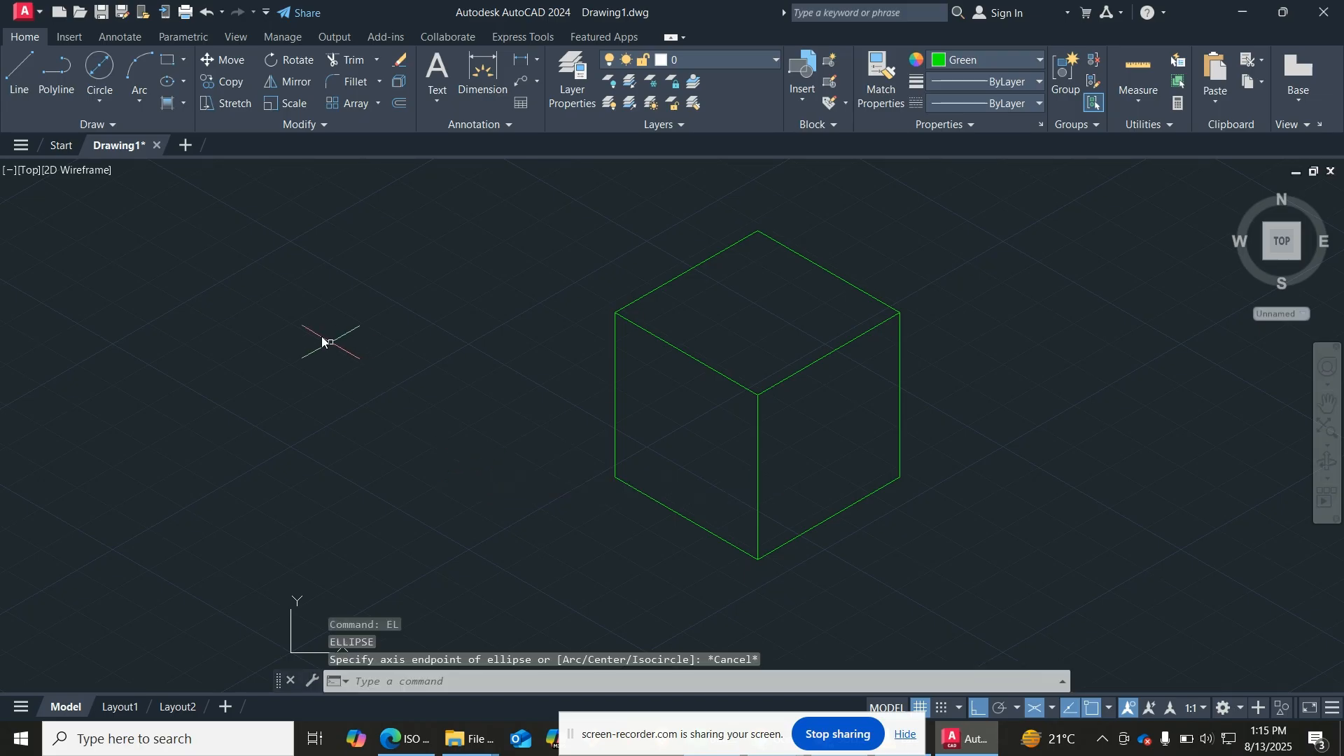
pyautogui.click(182, 81)
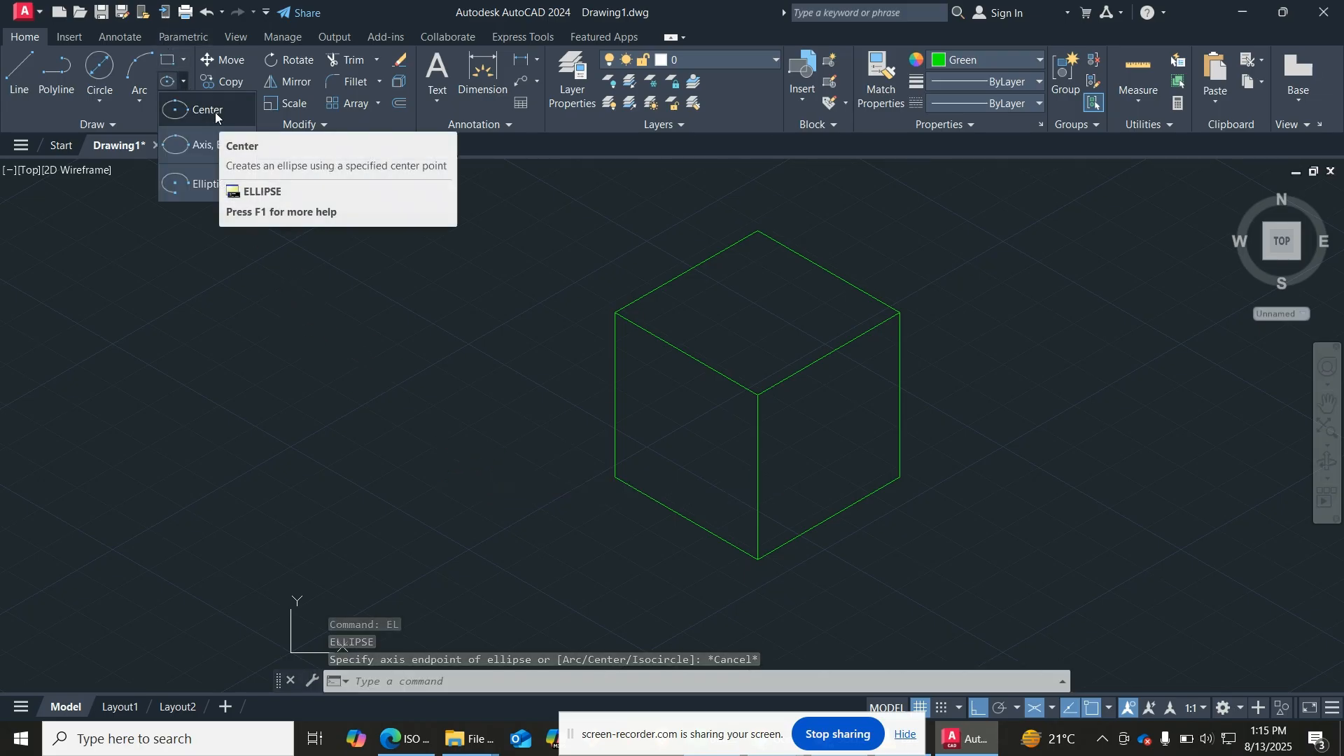
pyautogui.write('EL')
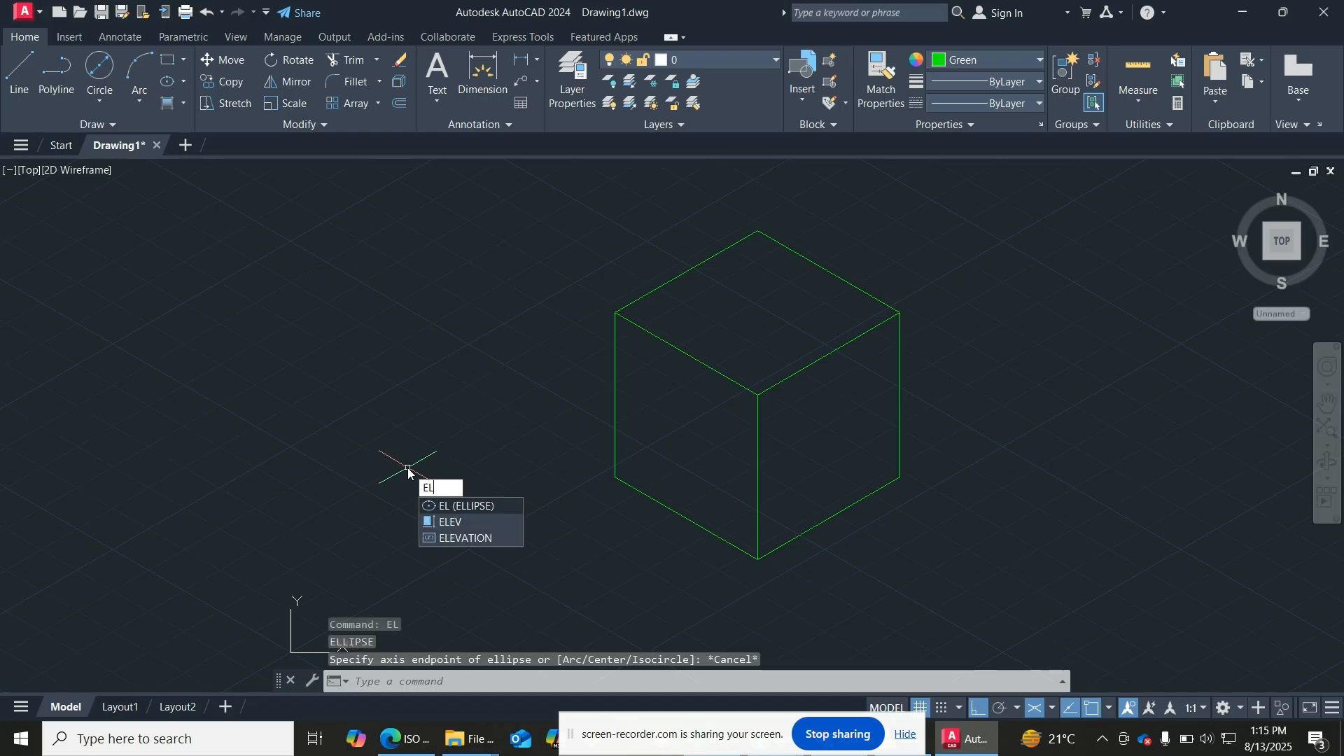
pyautogui.press('Return')
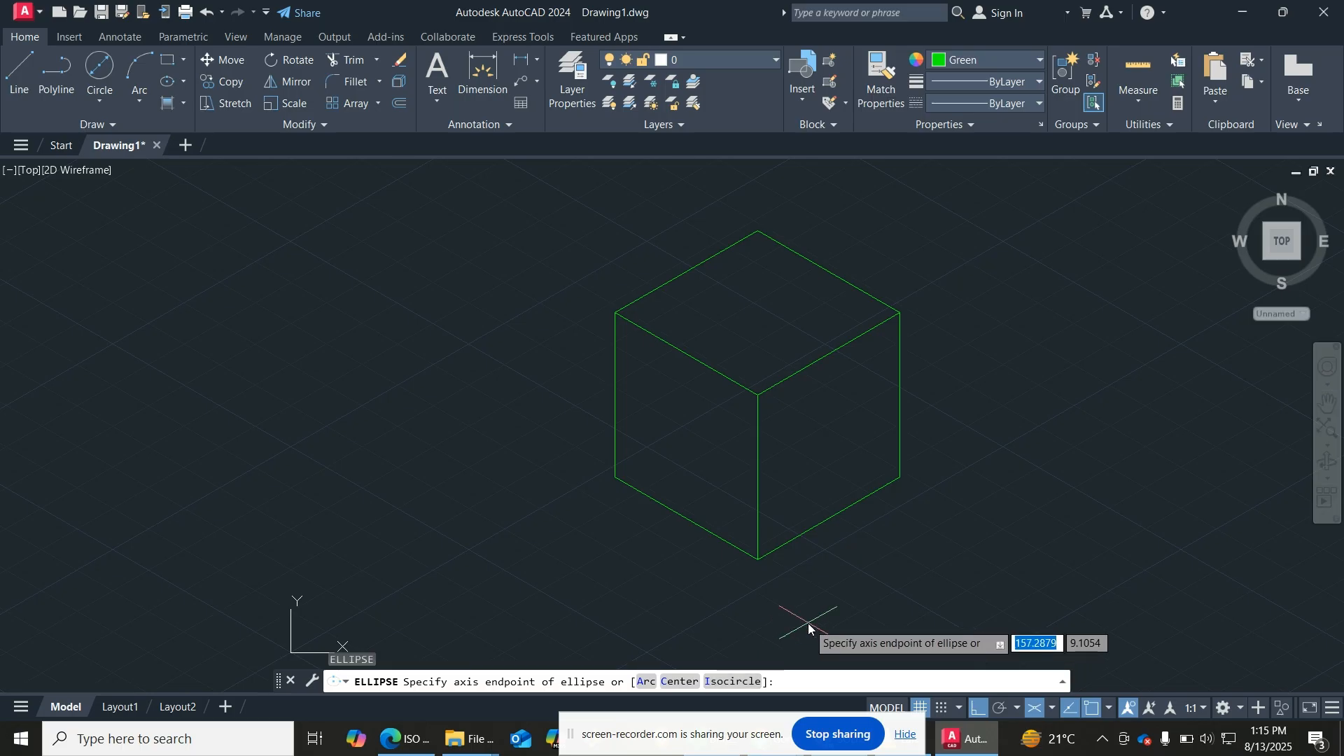
pyautogui.click(731, 681)
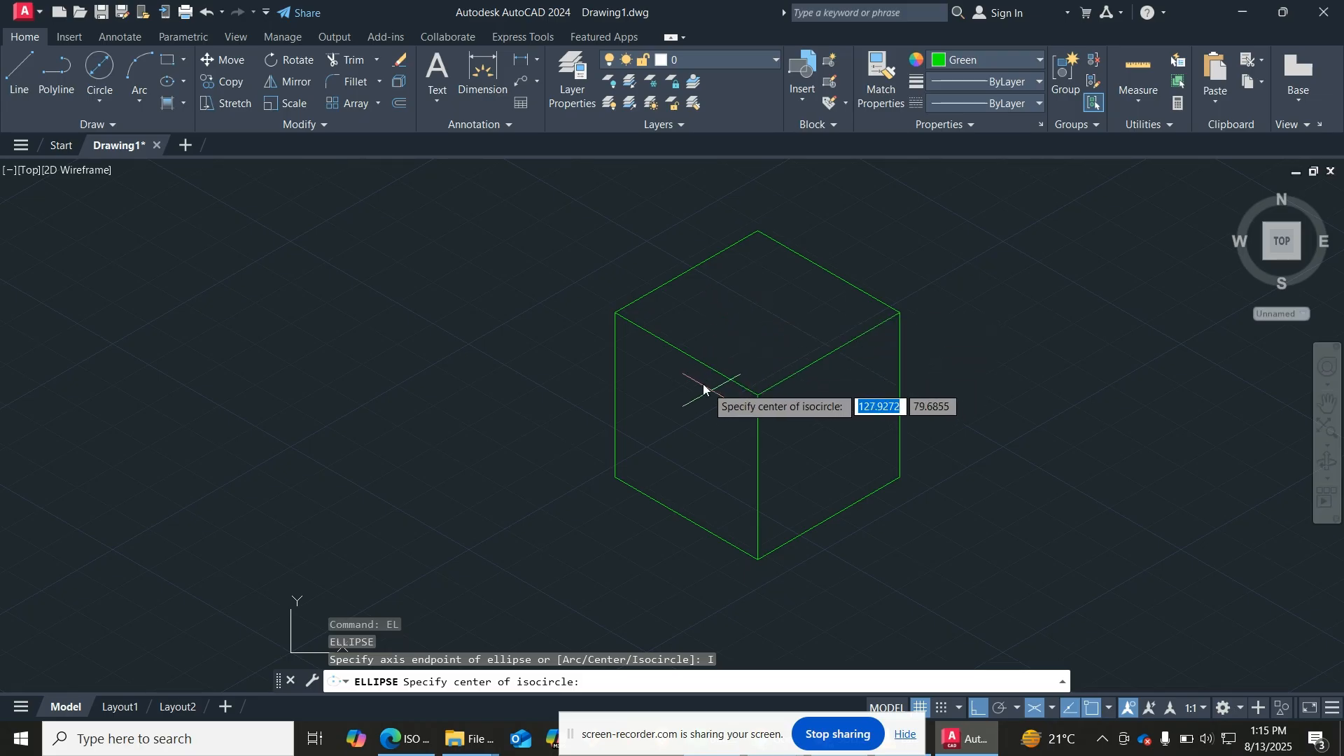
pyautogui.press('Escape')
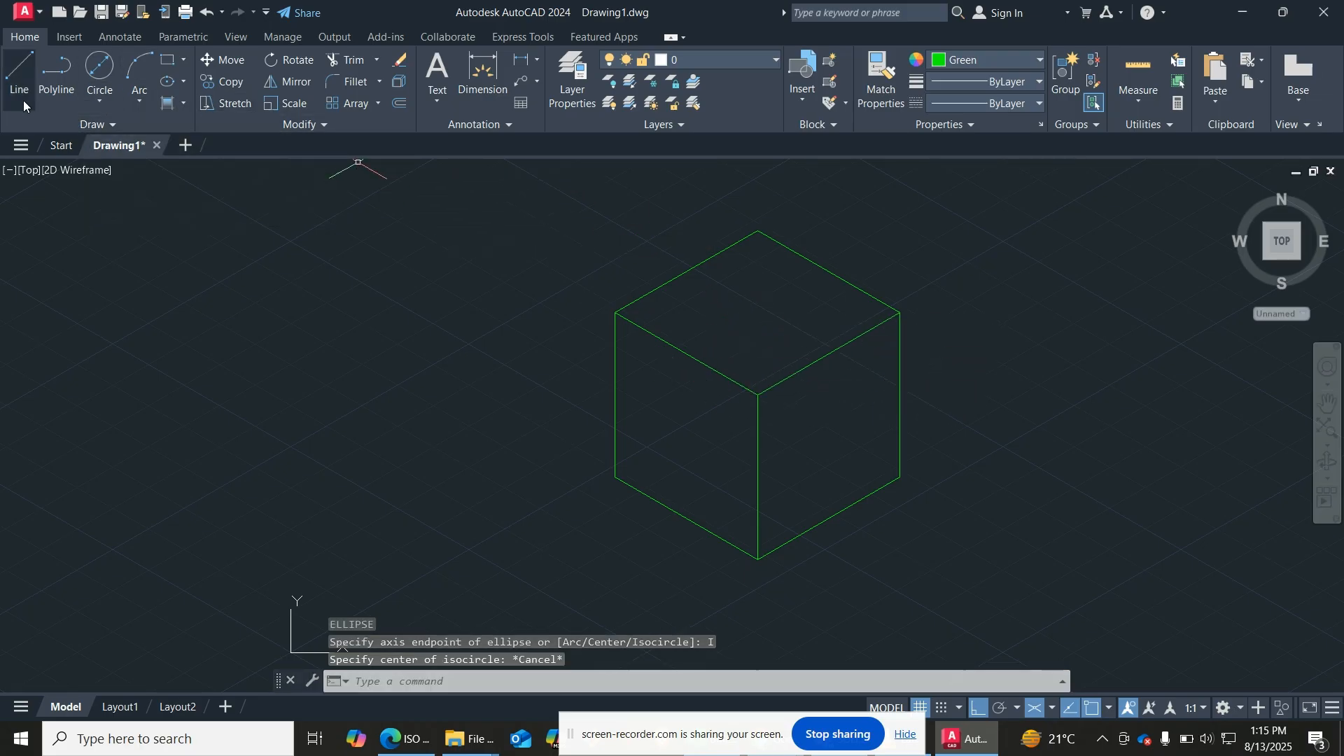
# Step: Draw a line across the cube's top face between the midpoints of its back-left and front-right edges
pyautogui.click(24, 96)
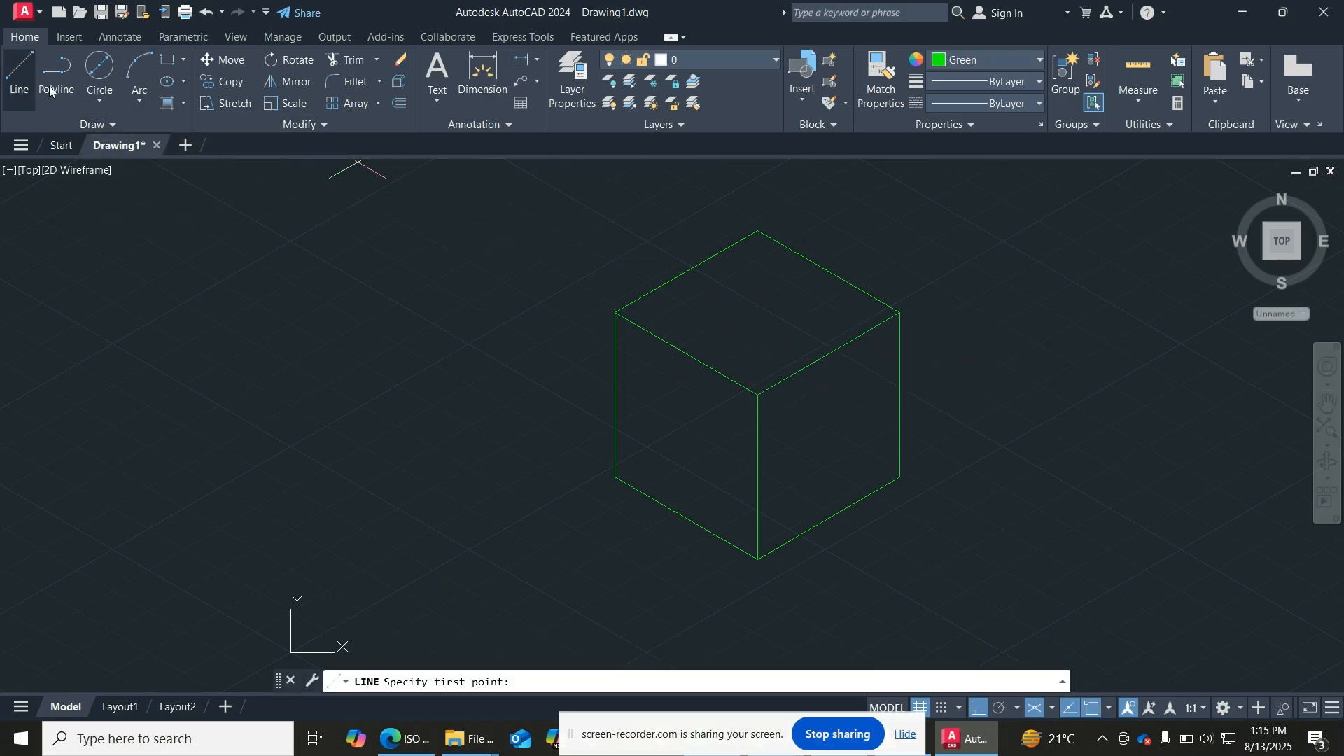
pyautogui.click(688, 271)
pyautogui.click(827, 352)
pyautogui.press('Escape')
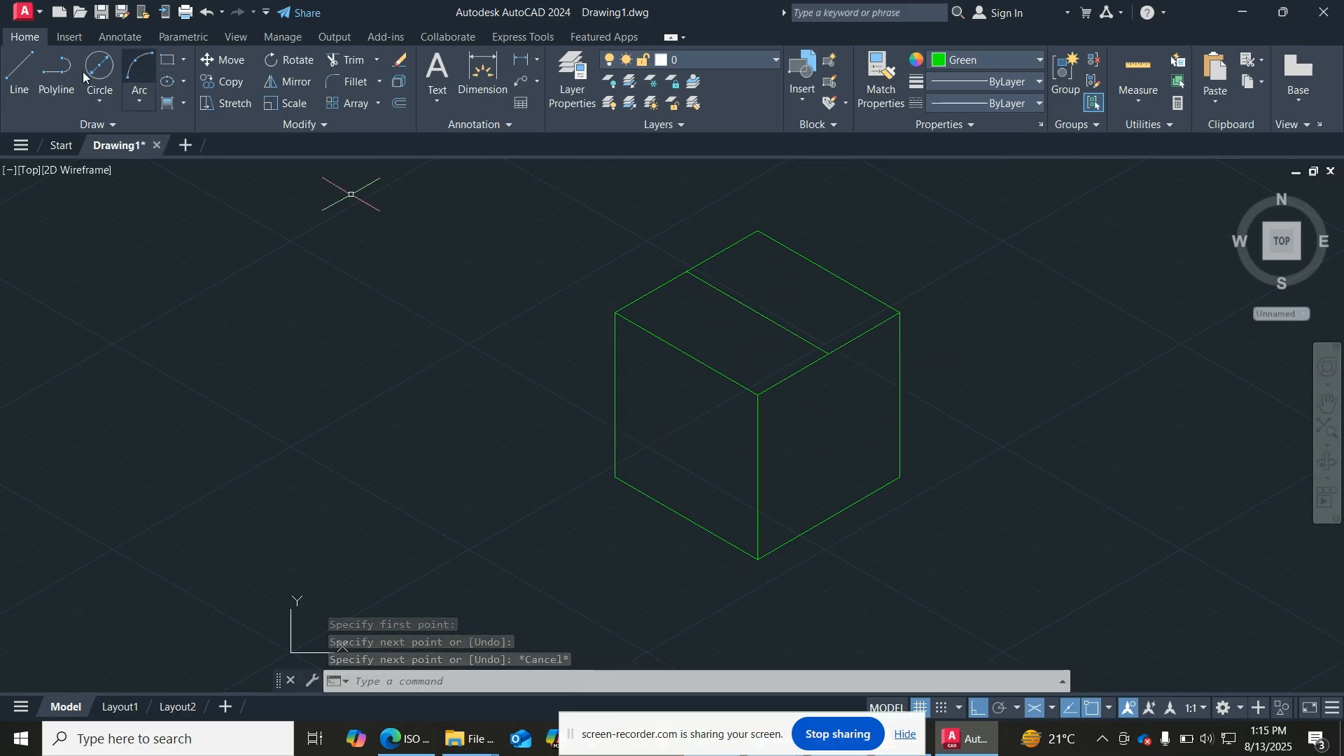
# Step: Switch to isoplane Left and draw a vertical line on the left face between its upper and lower edge midpoints
pyautogui.click(28, 76)
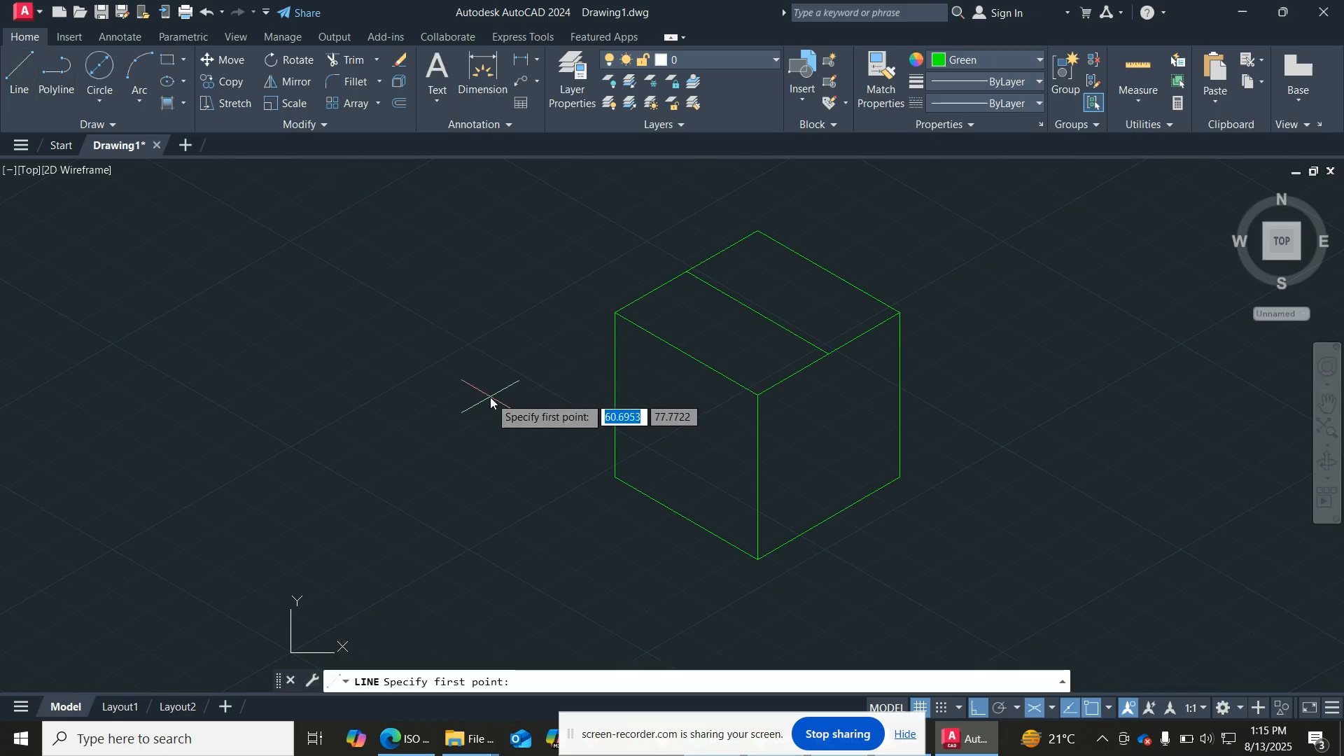
pyautogui.press('F5')
pyautogui.press('F5')
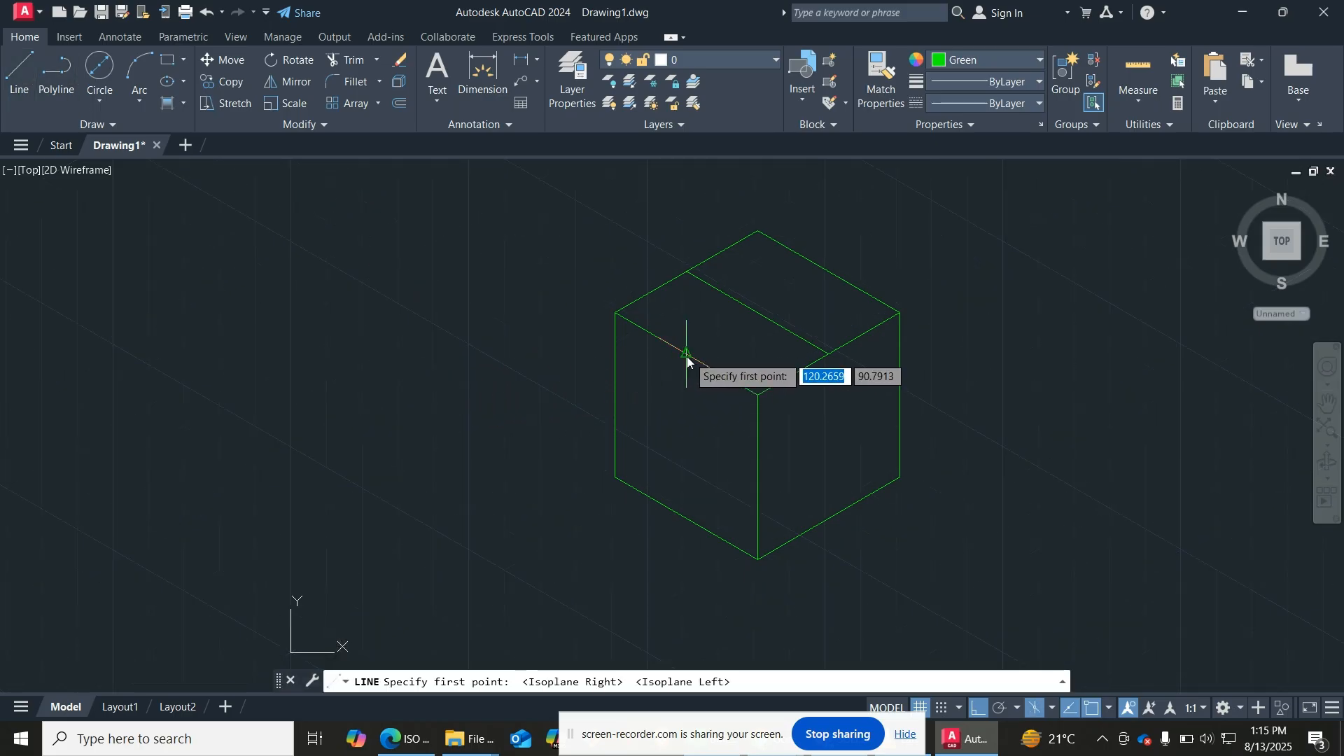
pyautogui.click(687, 354)
pyautogui.click(687, 518)
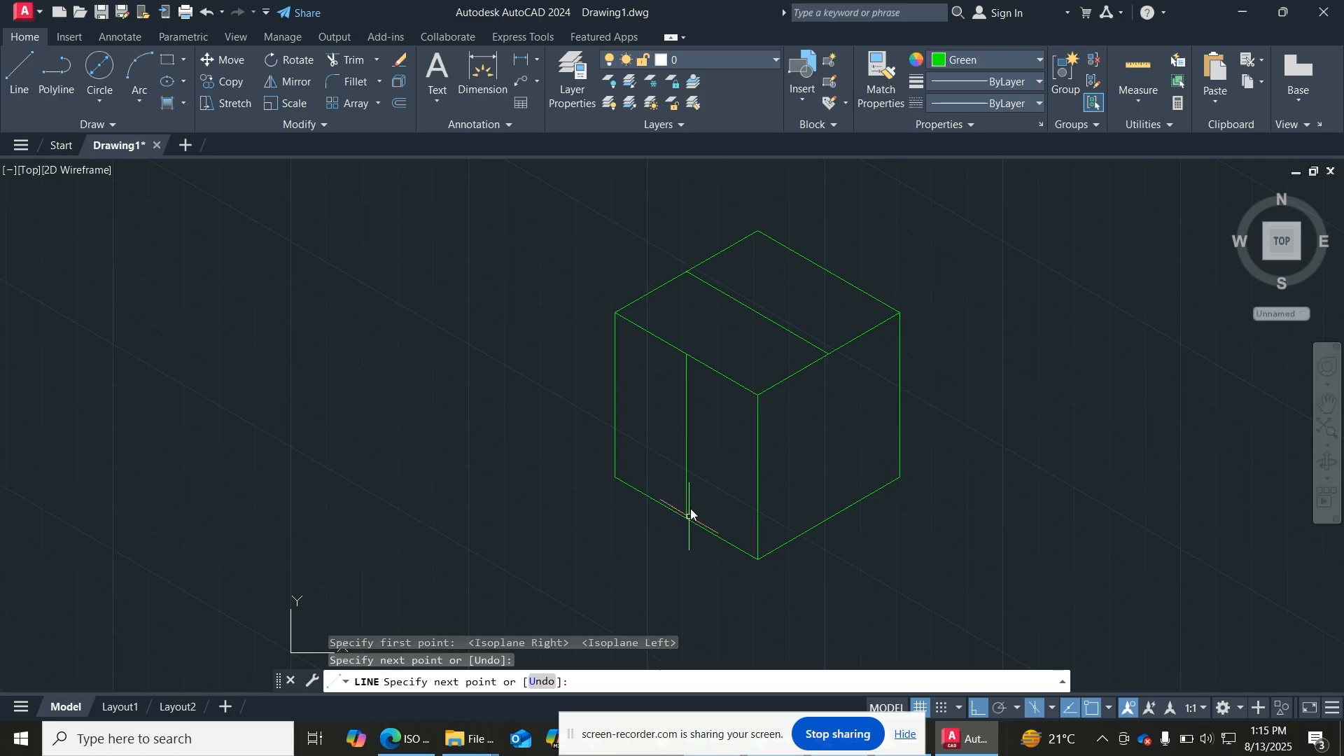
pyautogui.press('Escape')
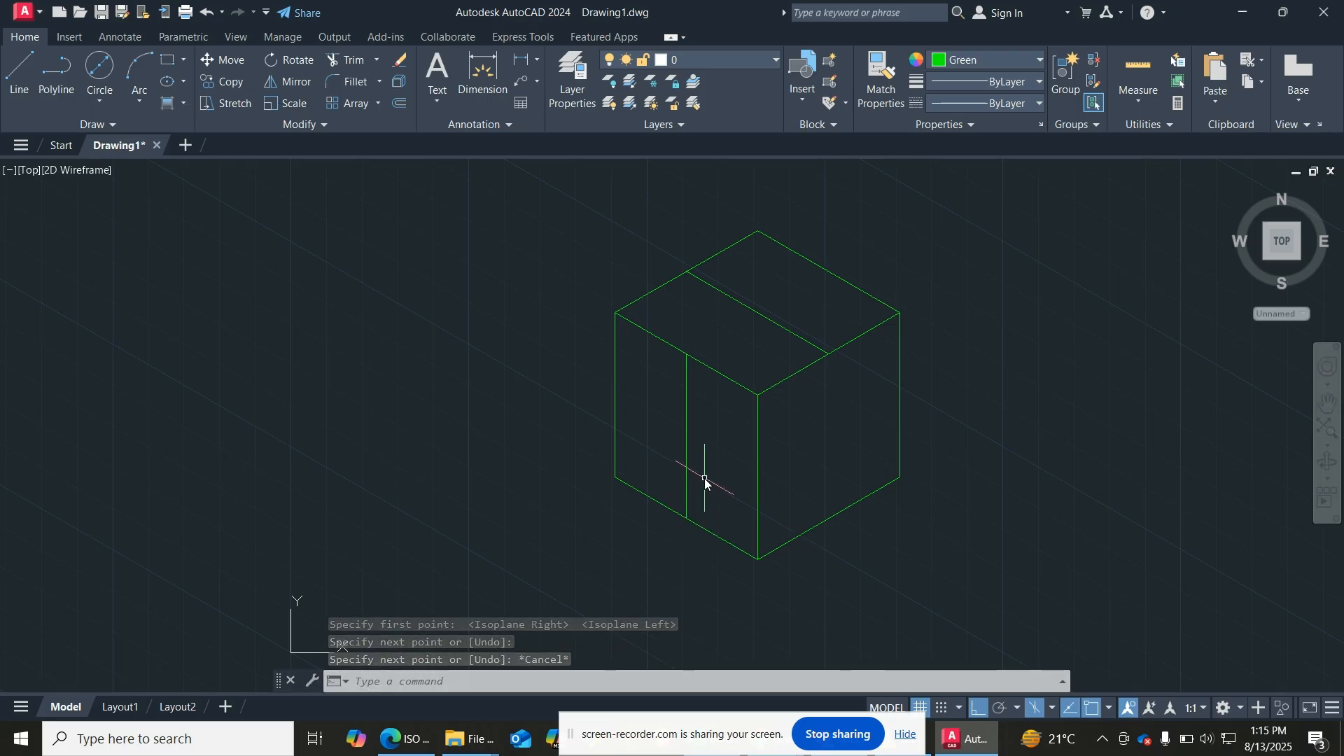
# Step: Switch to isoplane Right and draw a vertical line on the right face between its upper and lower edge midpoints
pyautogui.press('F5')
pyautogui.press('F5')
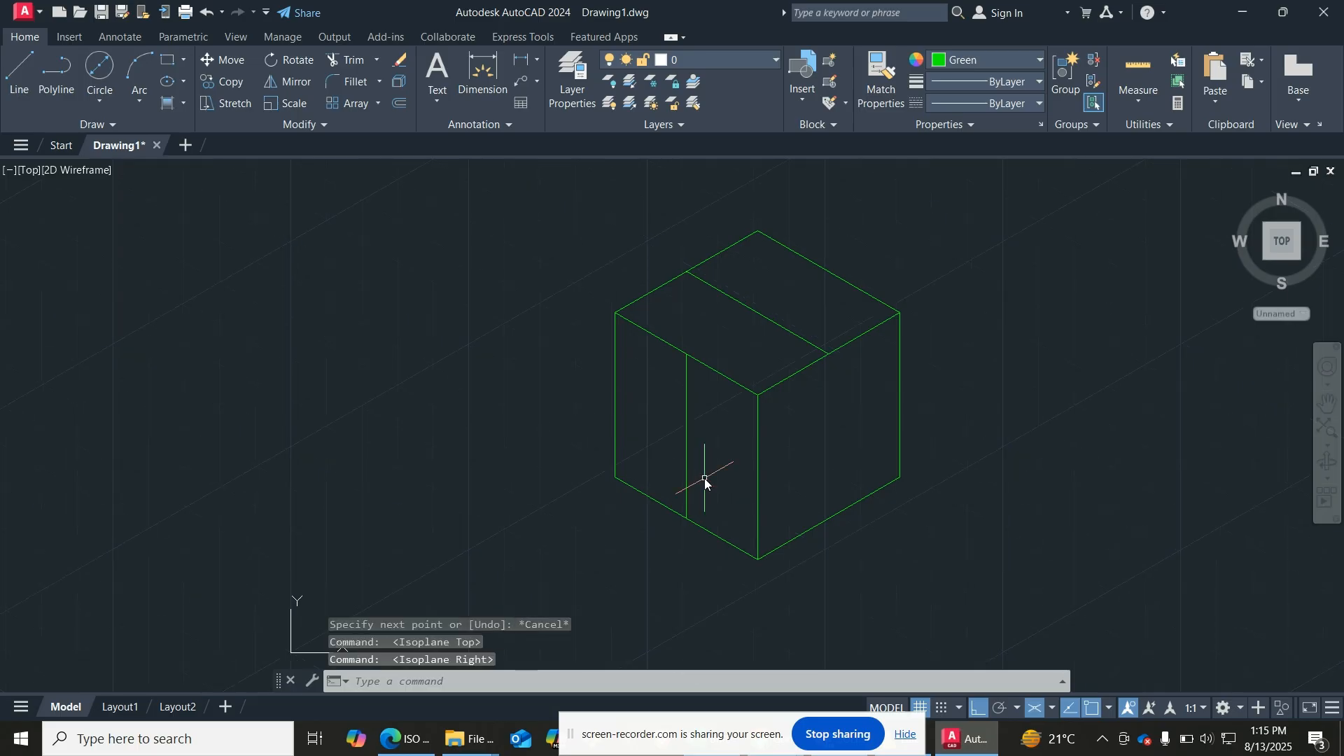
pyautogui.click(19, 74)
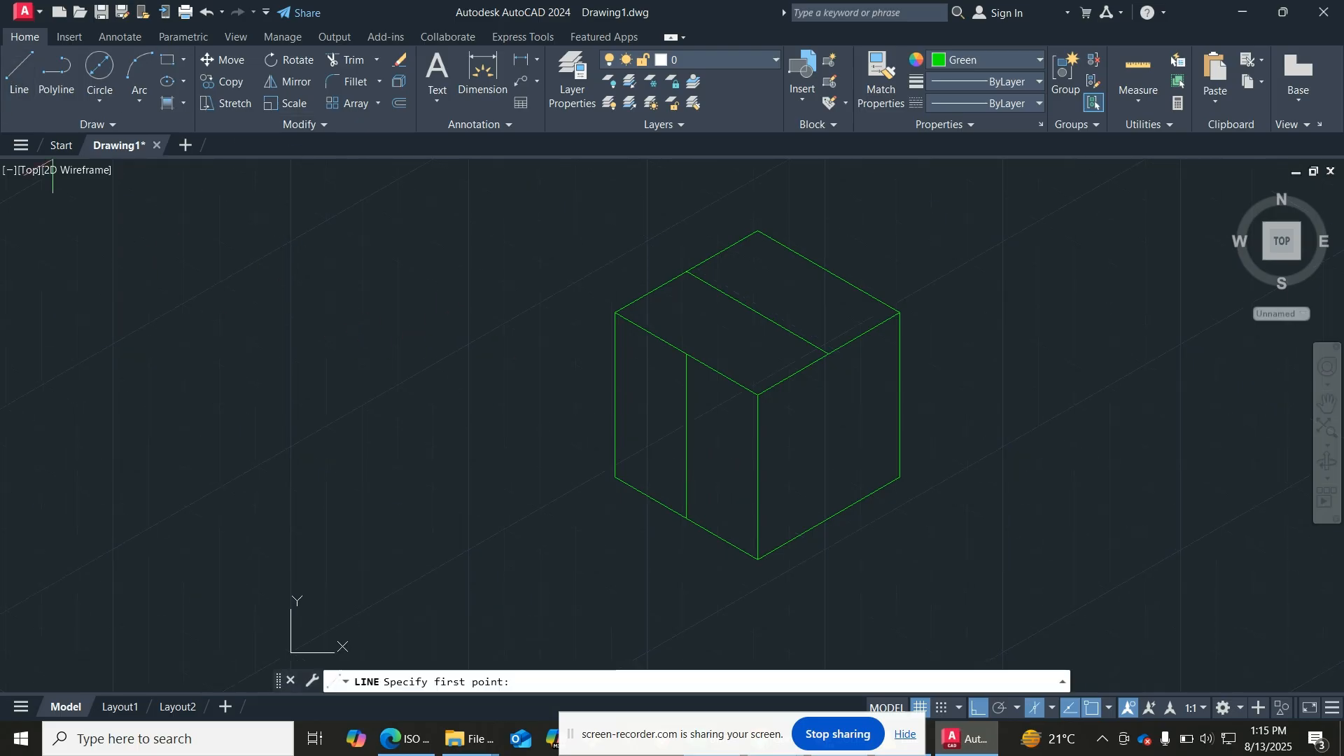
pyautogui.click(828, 354)
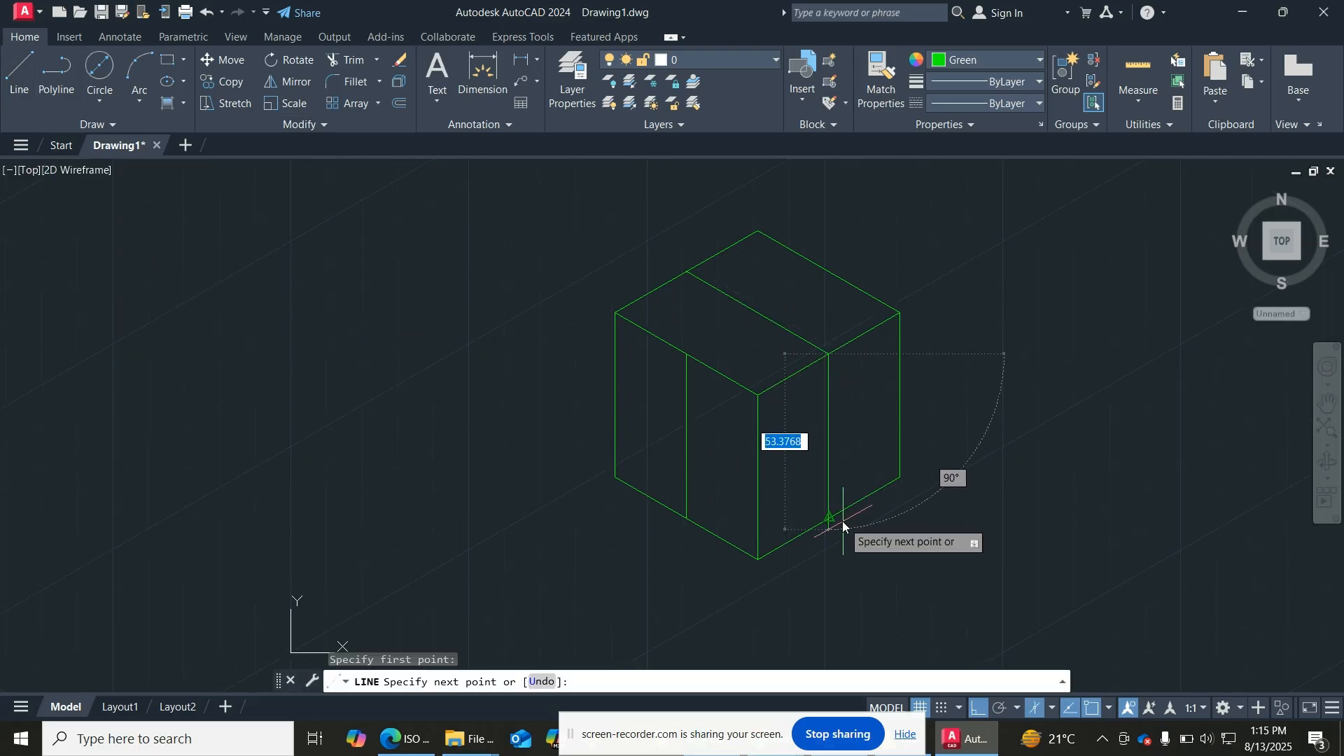
pyautogui.press('Escape')
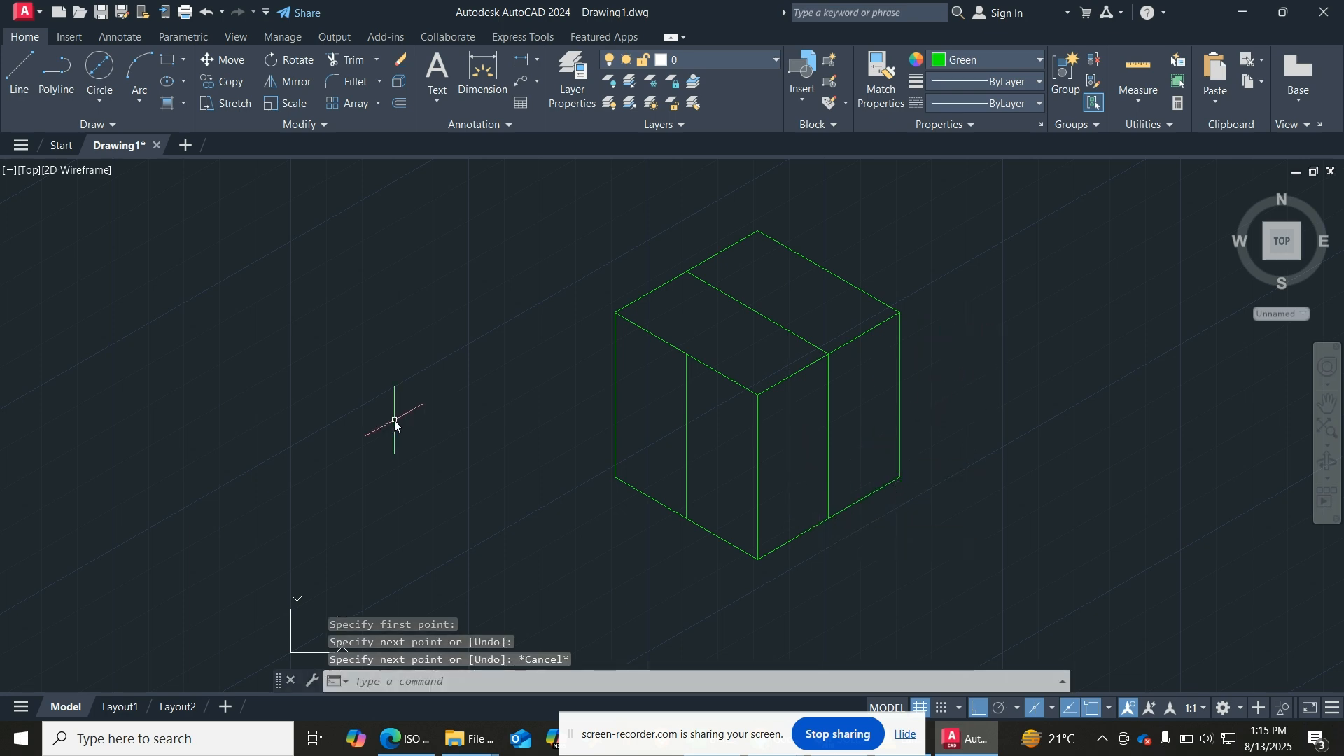
# Step: In isoplane Top, draw an isocircle of radius 15 at the midpoint of the top face's guide line and erase that line
pyautogui.write('el')
pyautogui.press('Return')
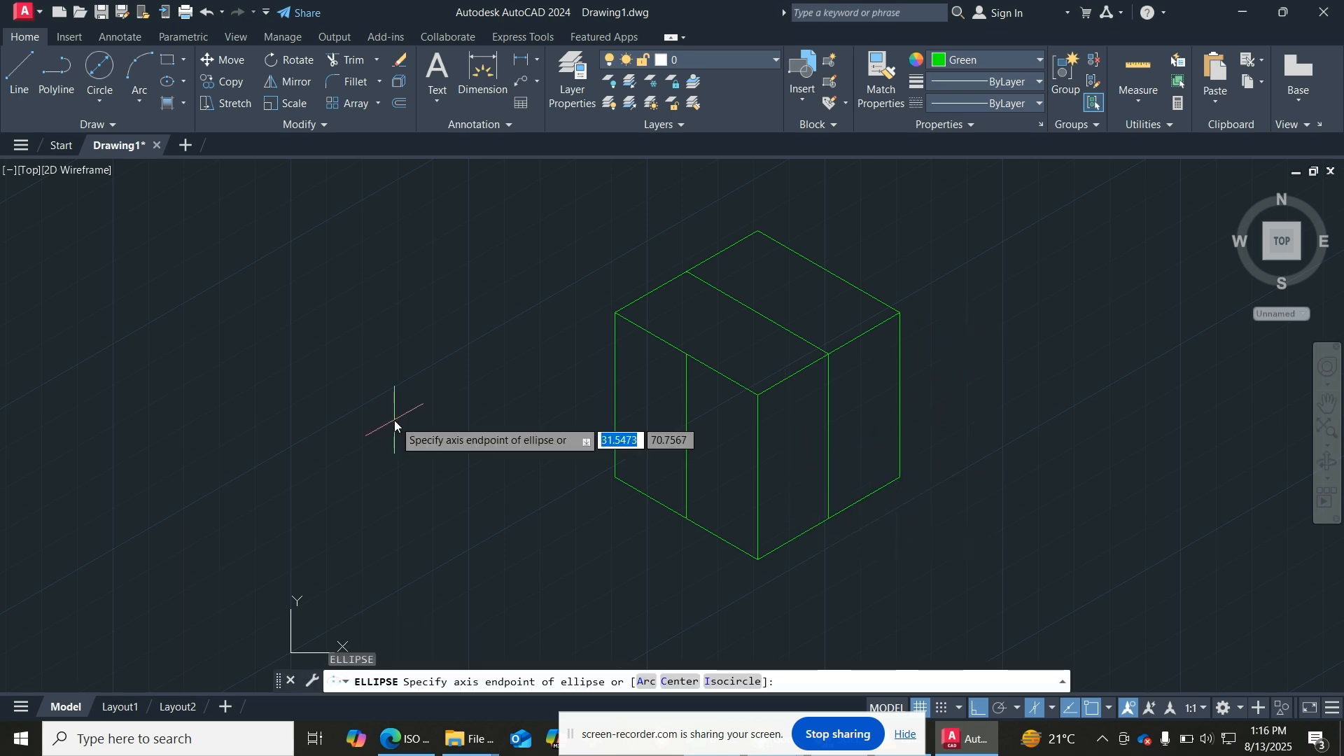
pyautogui.write('i')
pyautogui.press('Return')
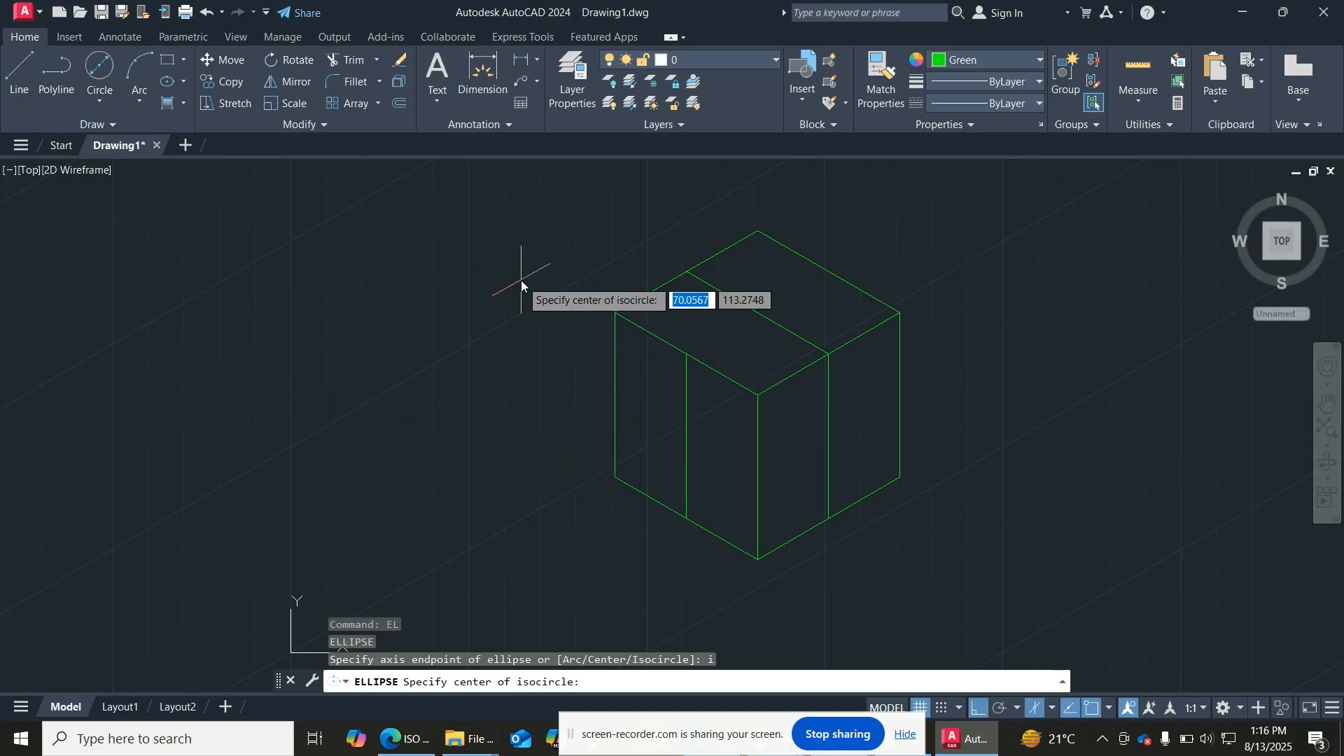
pyautogui.press('F5')
pyautogui.press('F5')
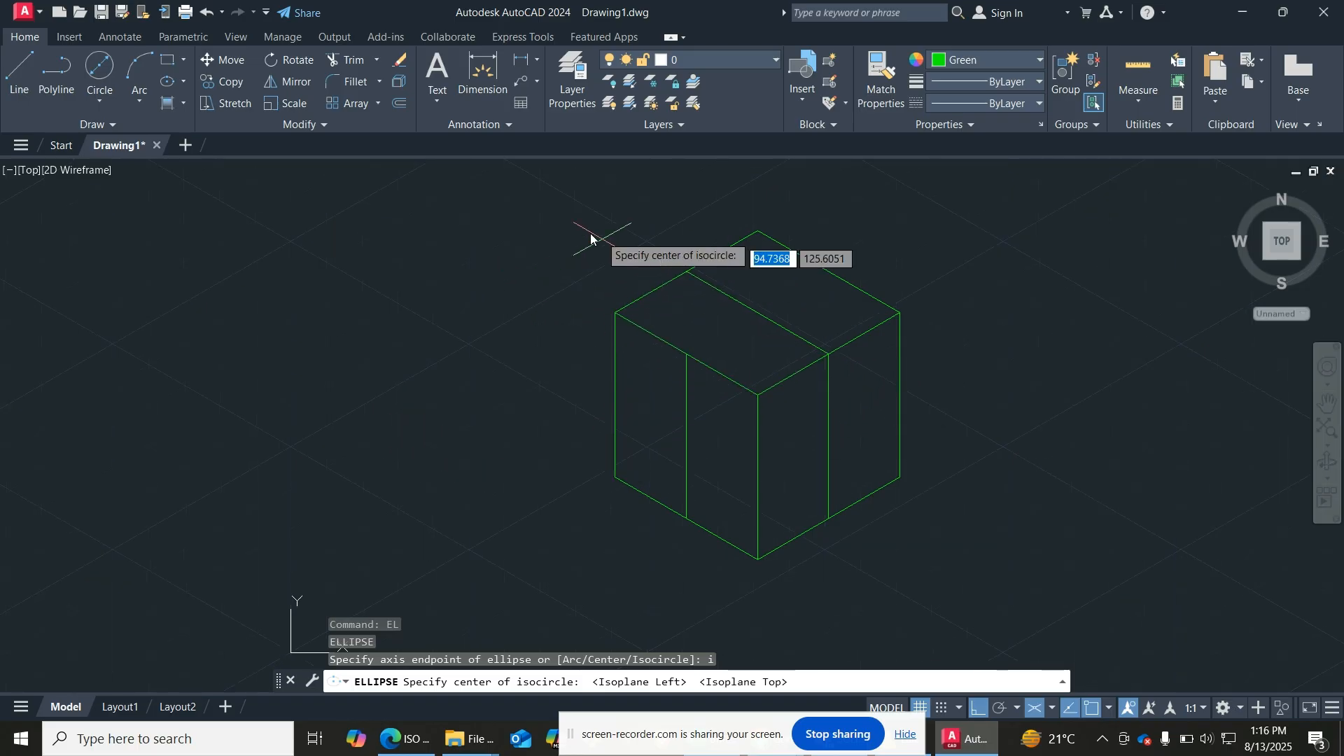
pyautogui.click(761, 310)
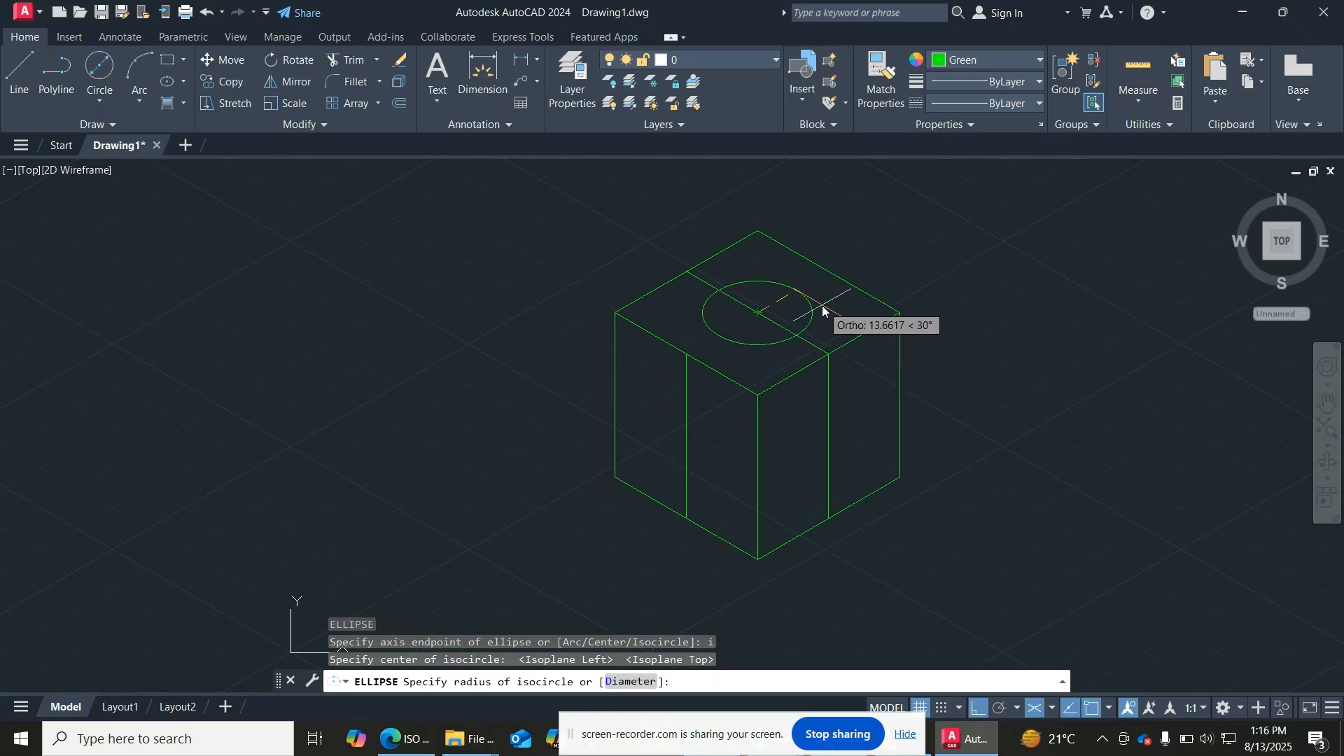
pyautogui.write('15')
pyautogui.press('Return')
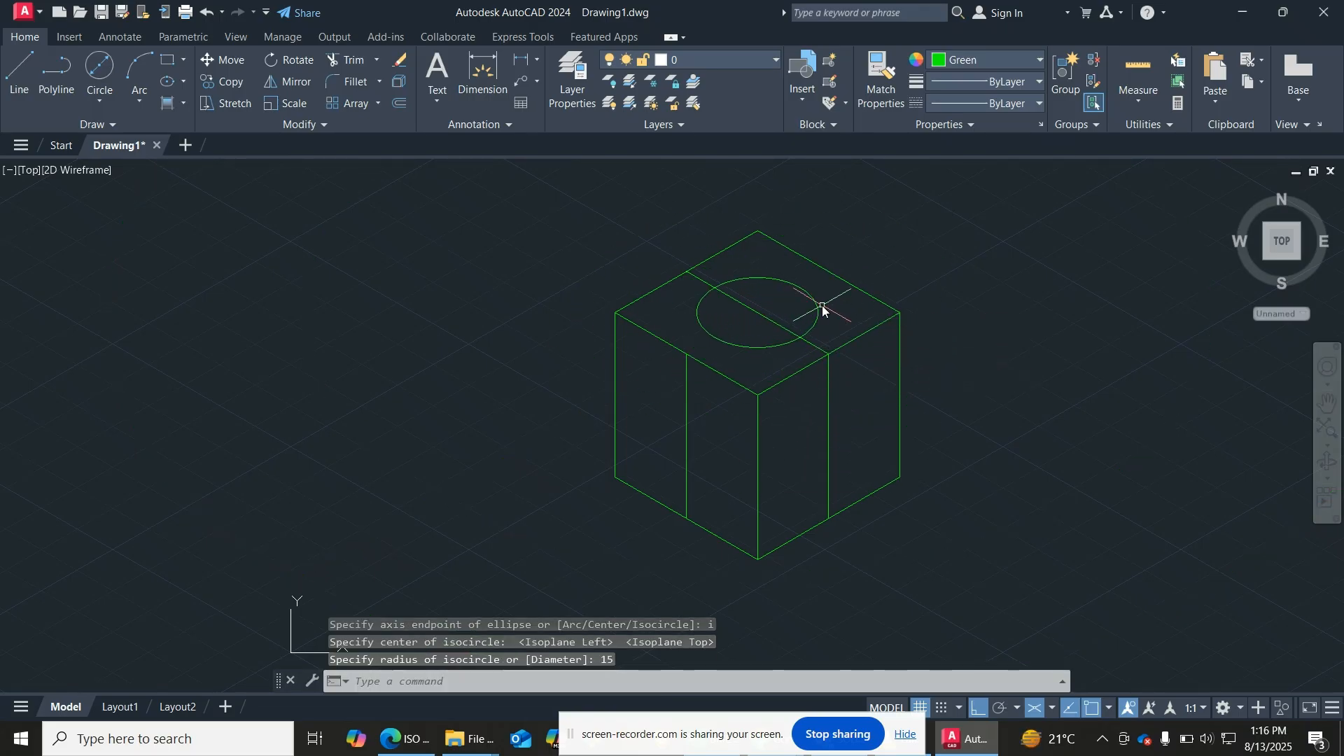
pyautogui.click(762, 318)
pyautogui.press('Delete')
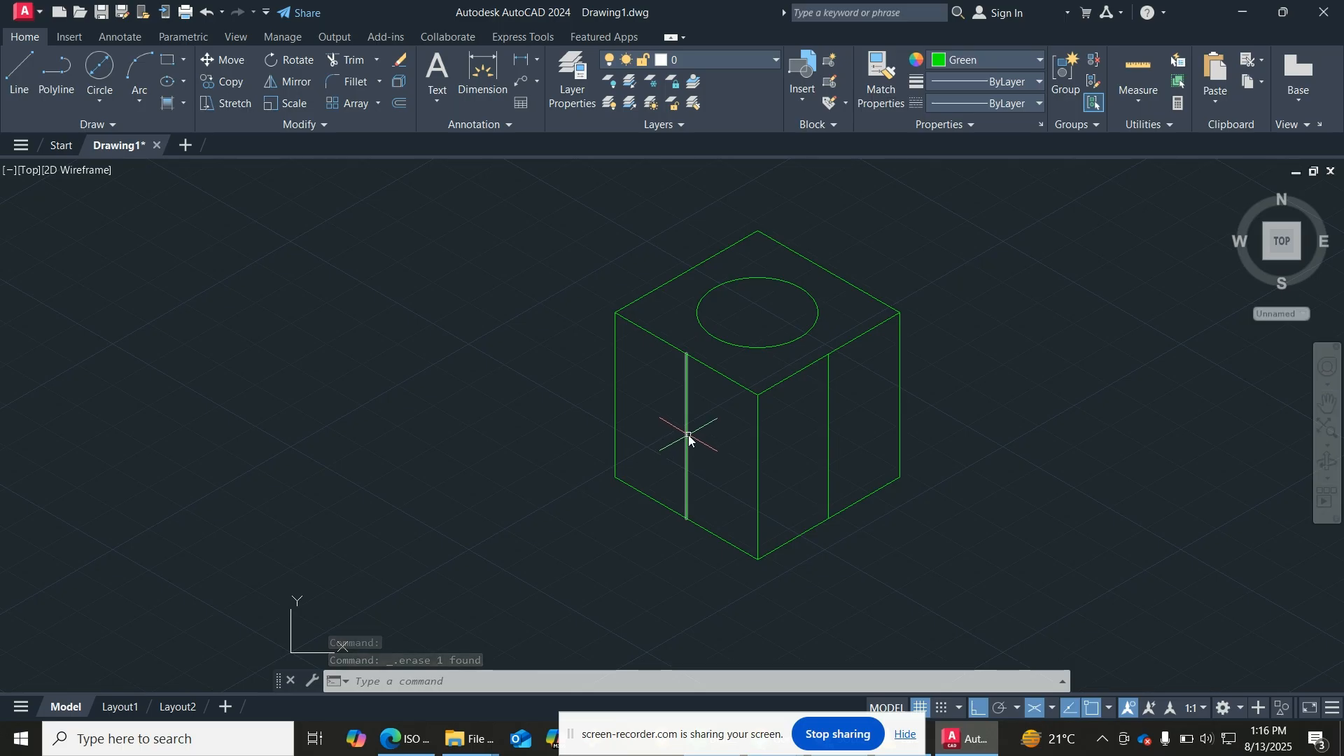
# Step: In isoplane Left, draw an isocircle of radius 15 at the midpoint of the left face's guide line and erase that line
pyautogui.press('F5')
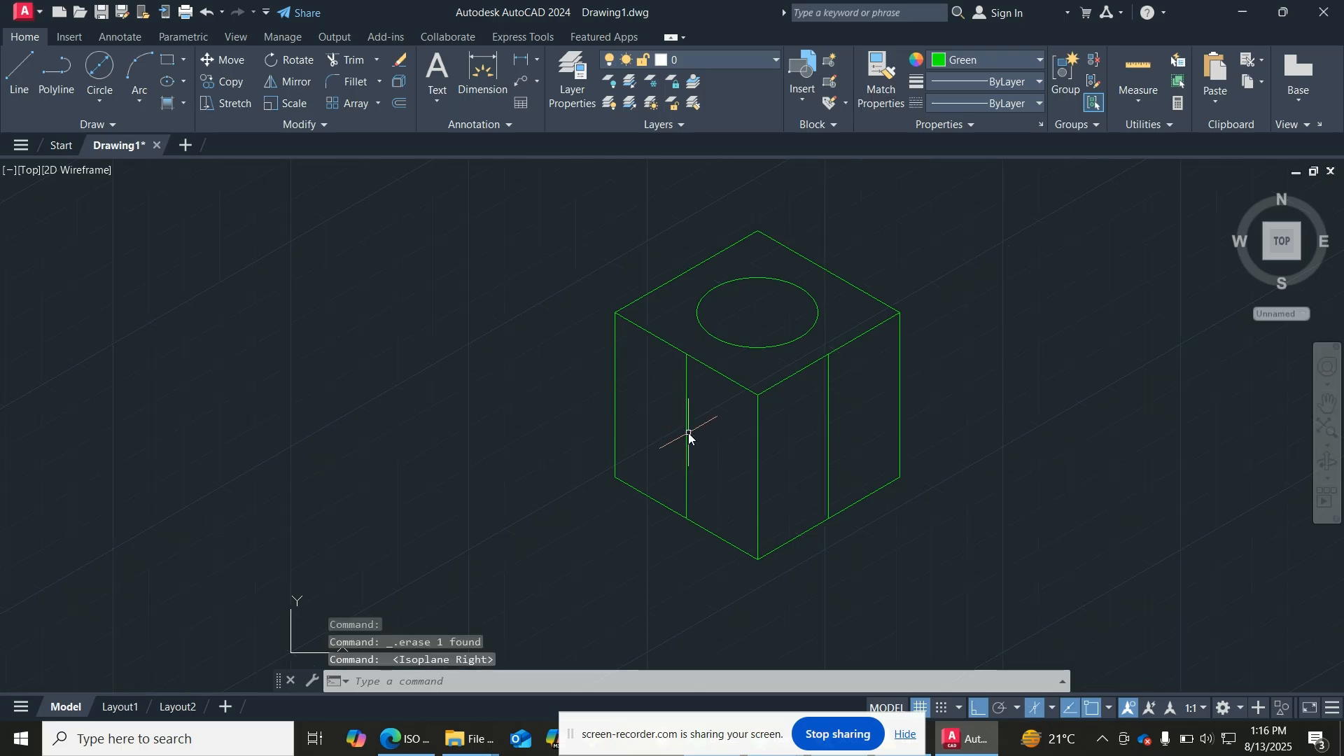
pyautogui.press('F5')
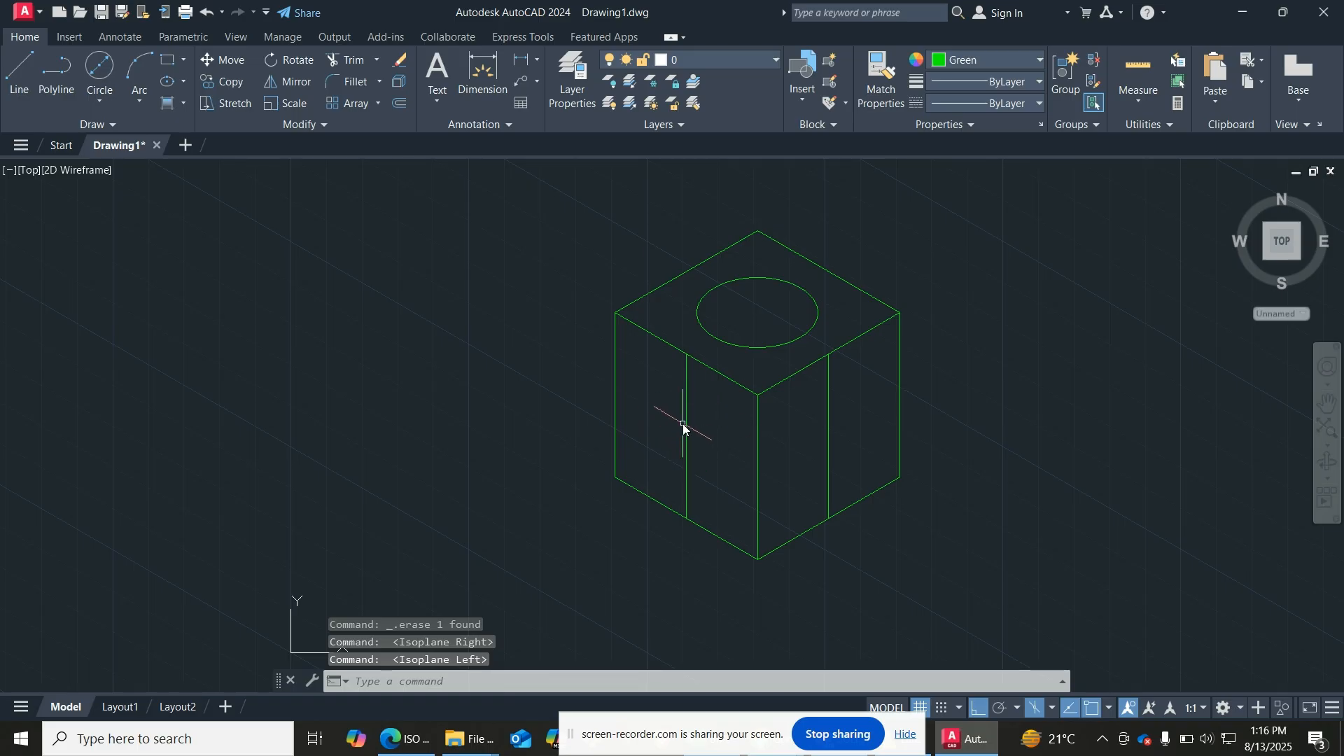
pyautogui.write('el')
pyautogui.press('Return')
pyautogui.write('i')
pyautogui.press('Return')
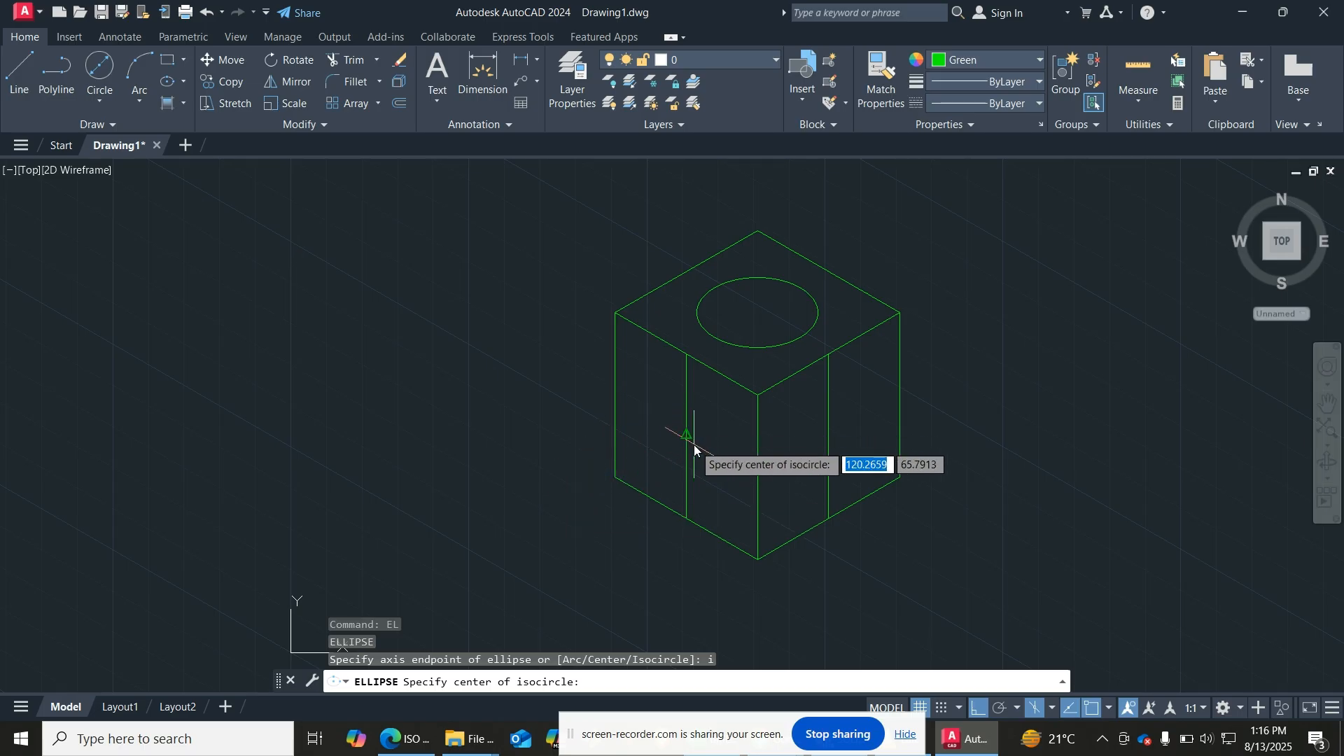
pyautogui.click(690, 440)
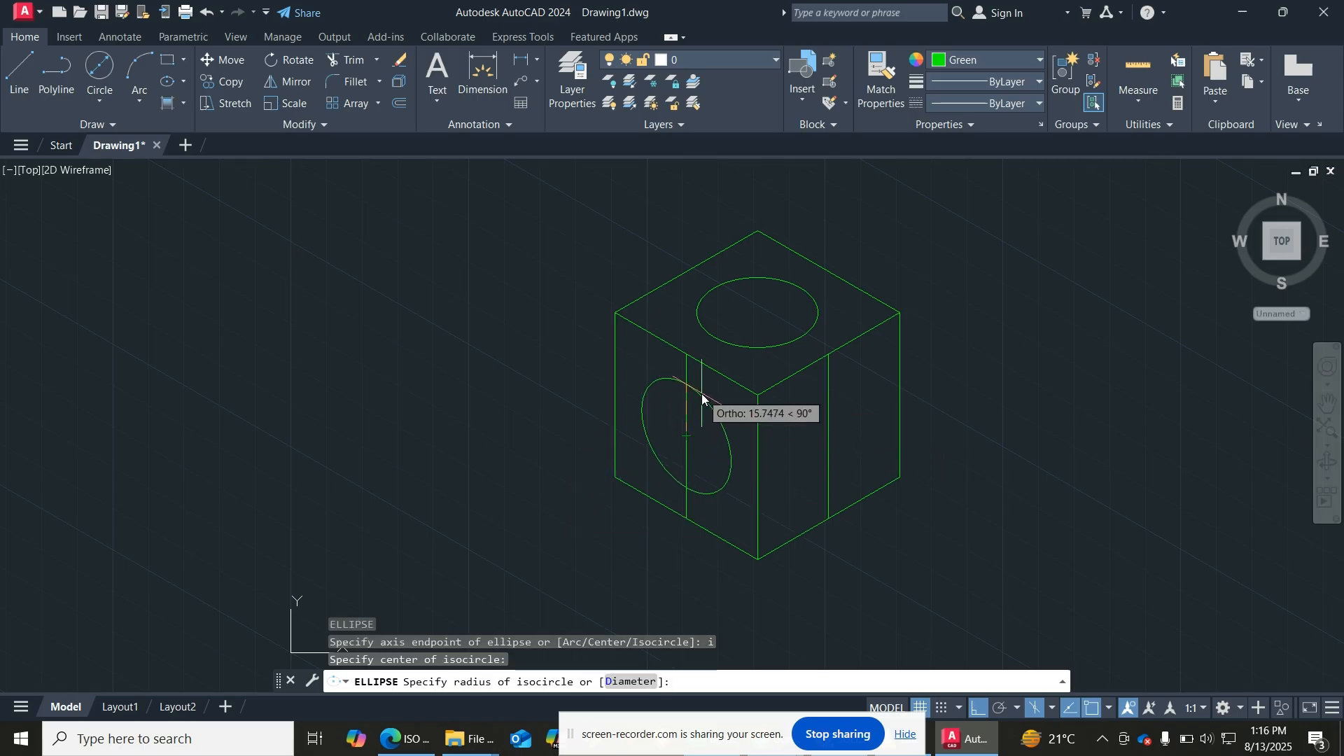
pyautogui.write('15')
pyautogui.press('Return')
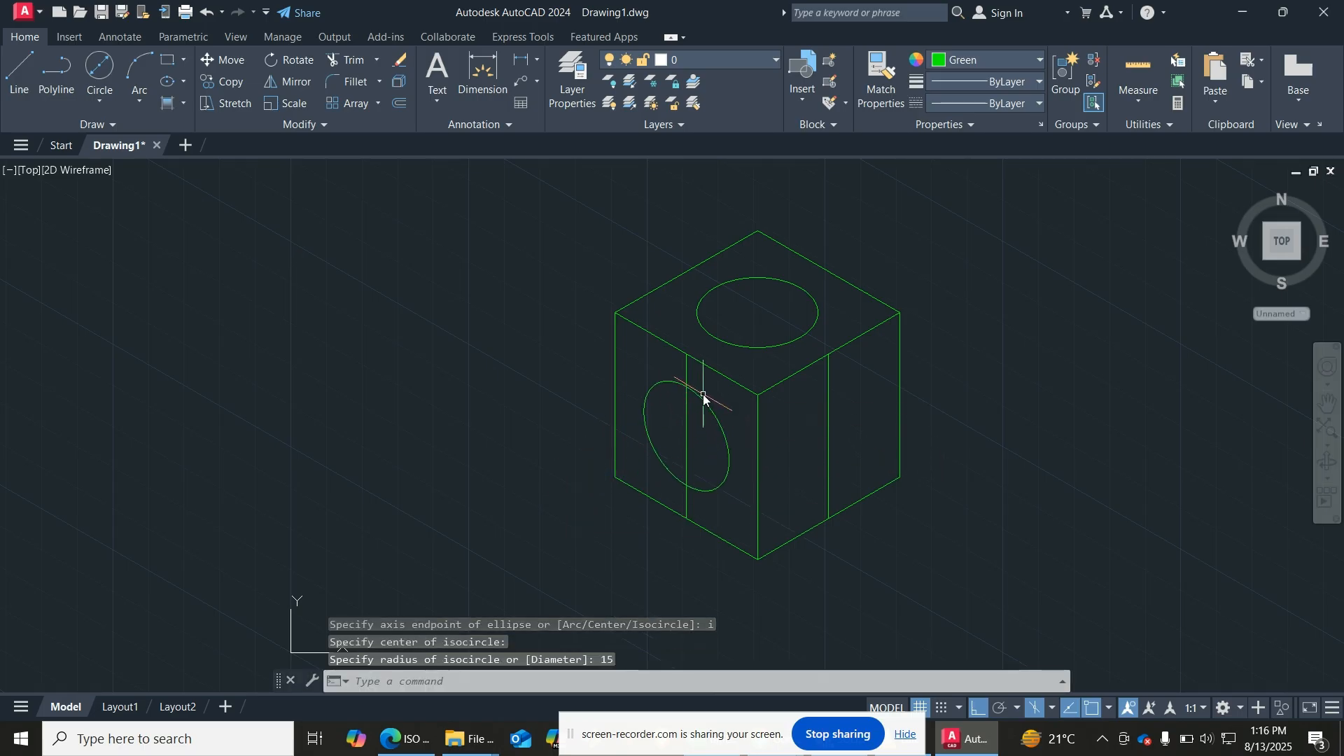
pyautogui.click(688, 442)
pyautogui.press('Delete')
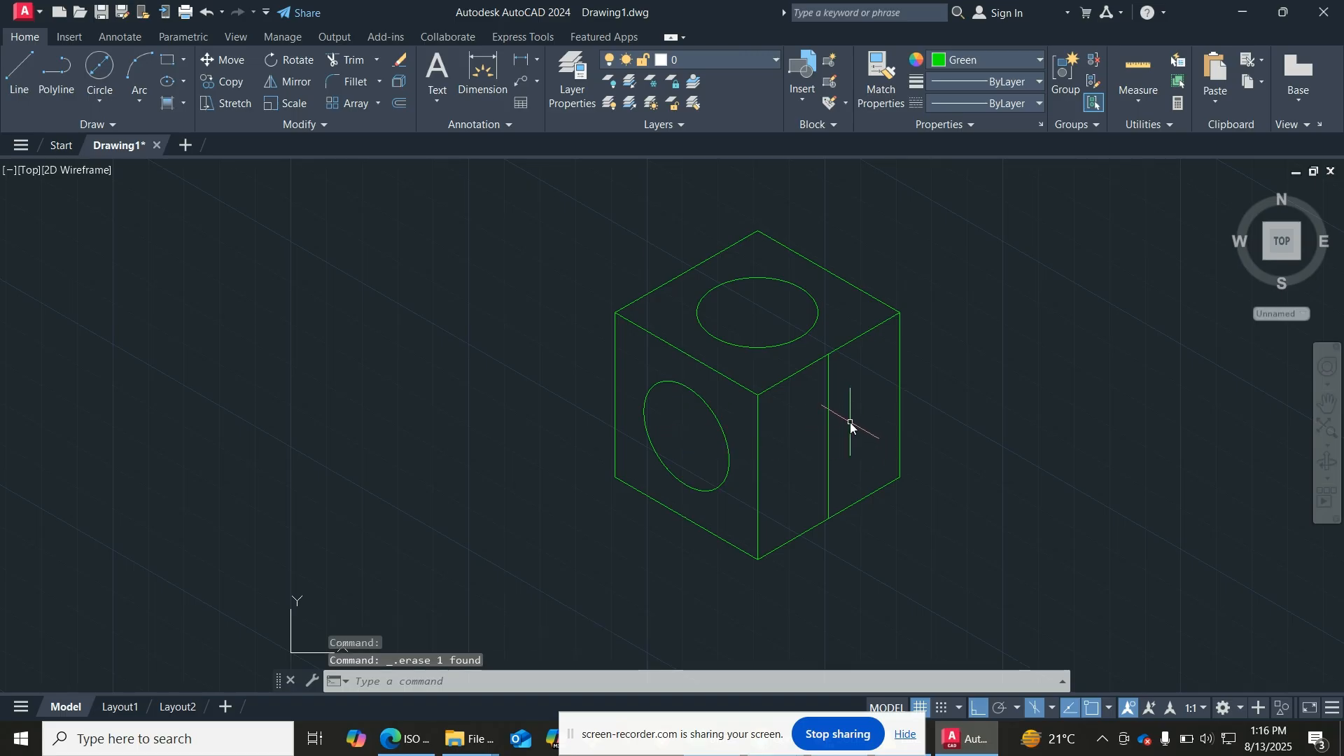
# Step: In isoplane Right, draw an isocircle of radius 15 at the midpoint of the right face's guide line and erase that line
pyautogui.press('F5')
pyautogui.press('F5')
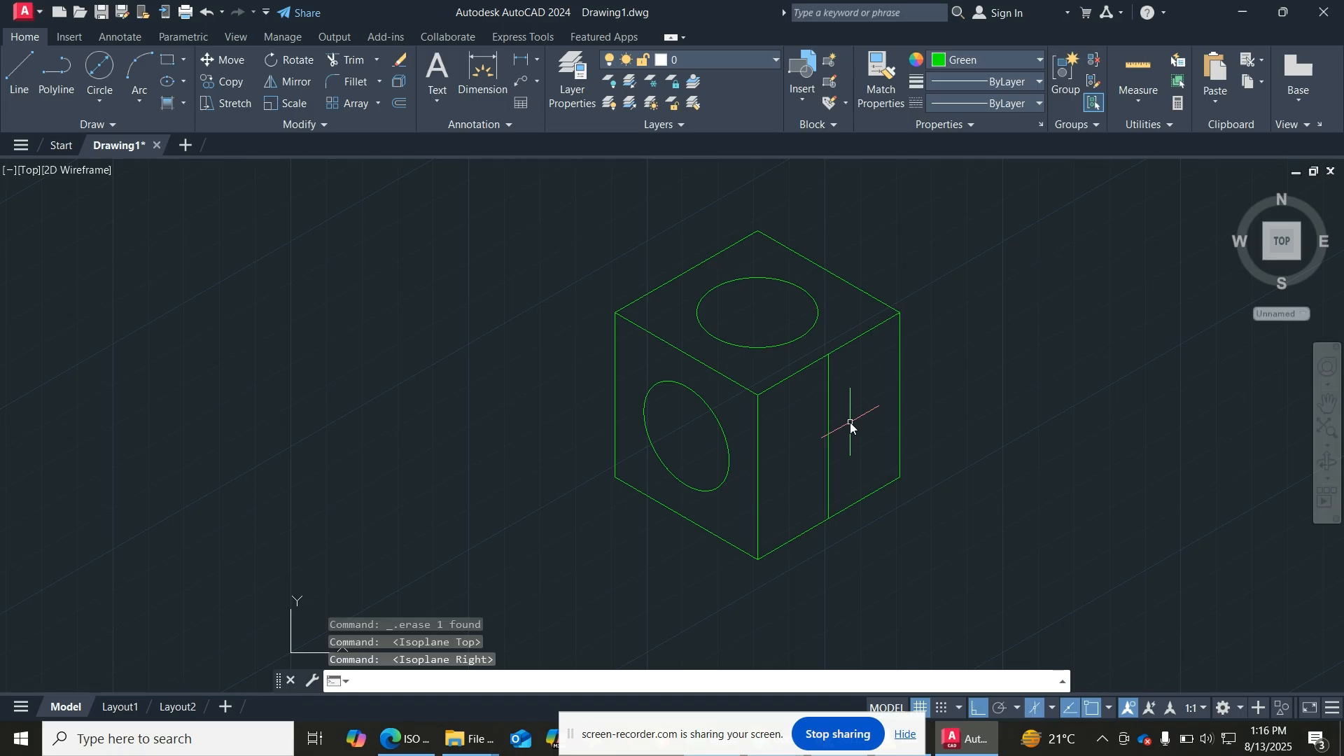
pyautogui.write('el')
pyautogui.press('Return')
pyautogui.write('i')
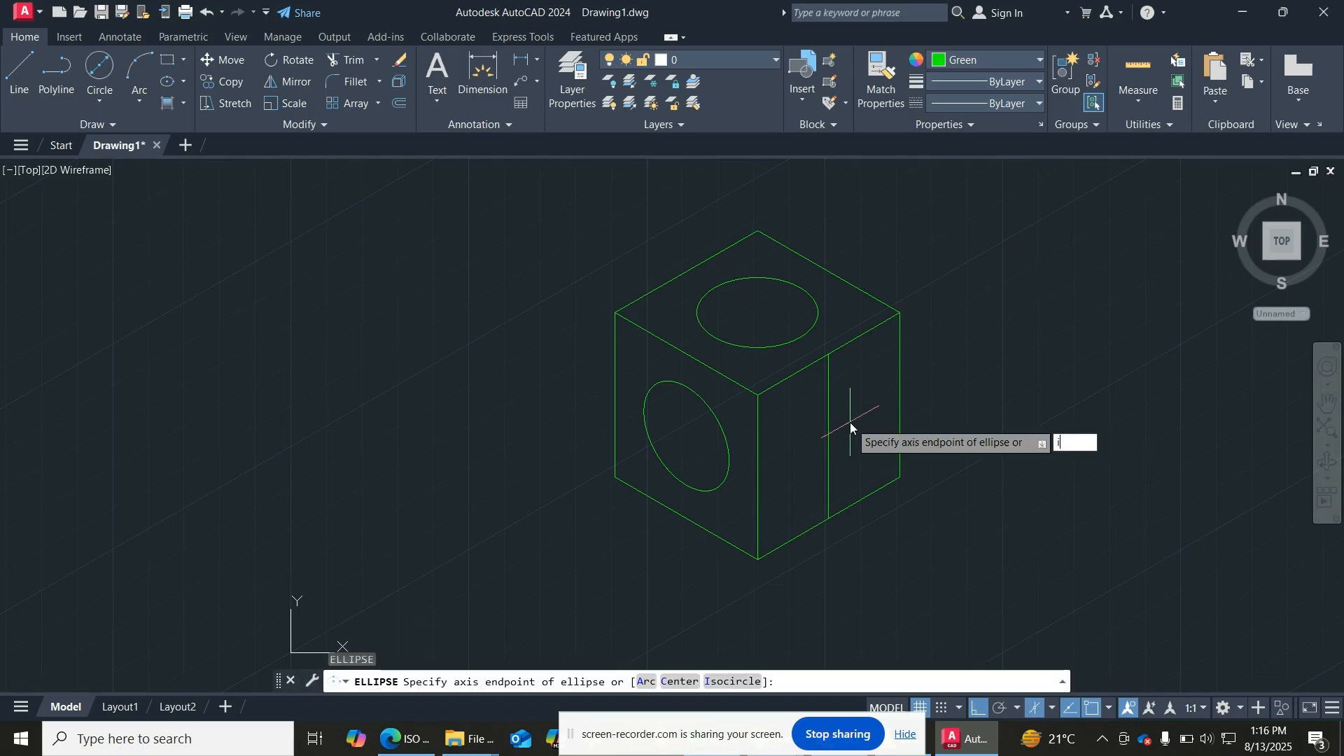
pyautogui.press('Return')
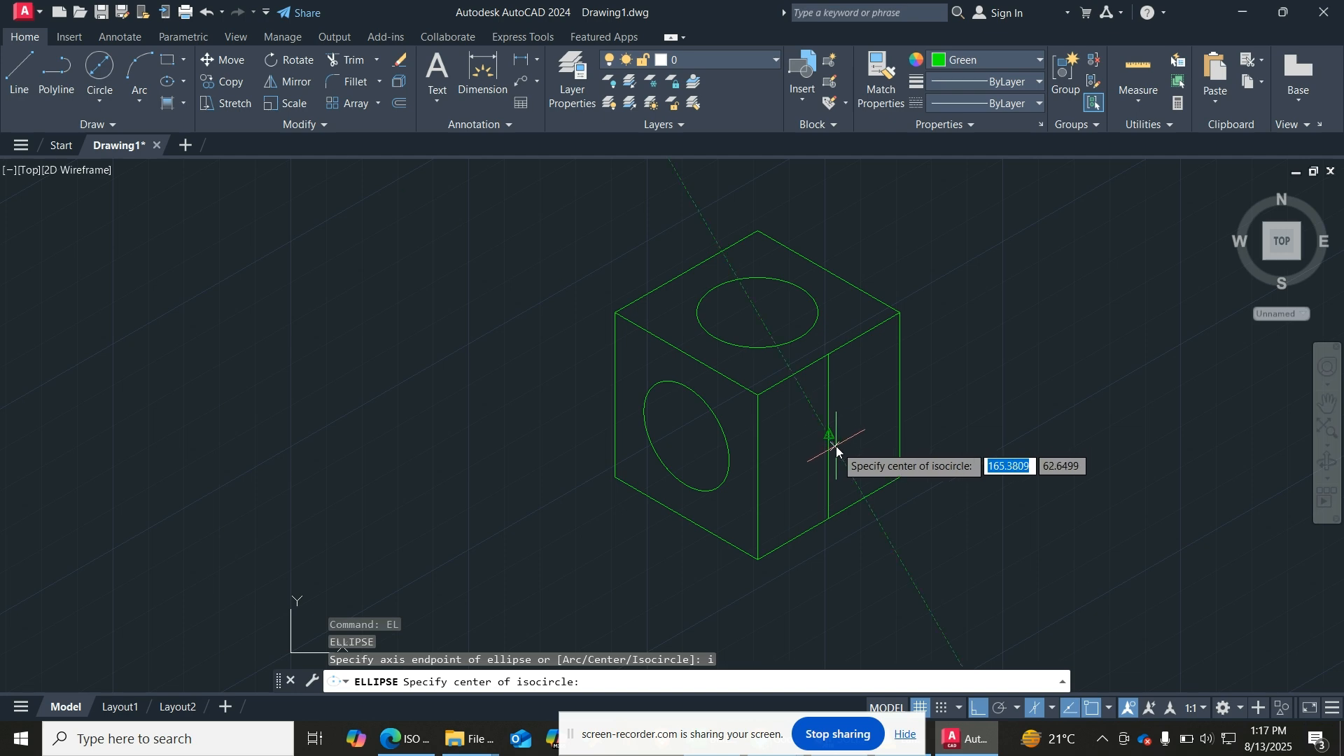
pyautogui.click(833, 439)
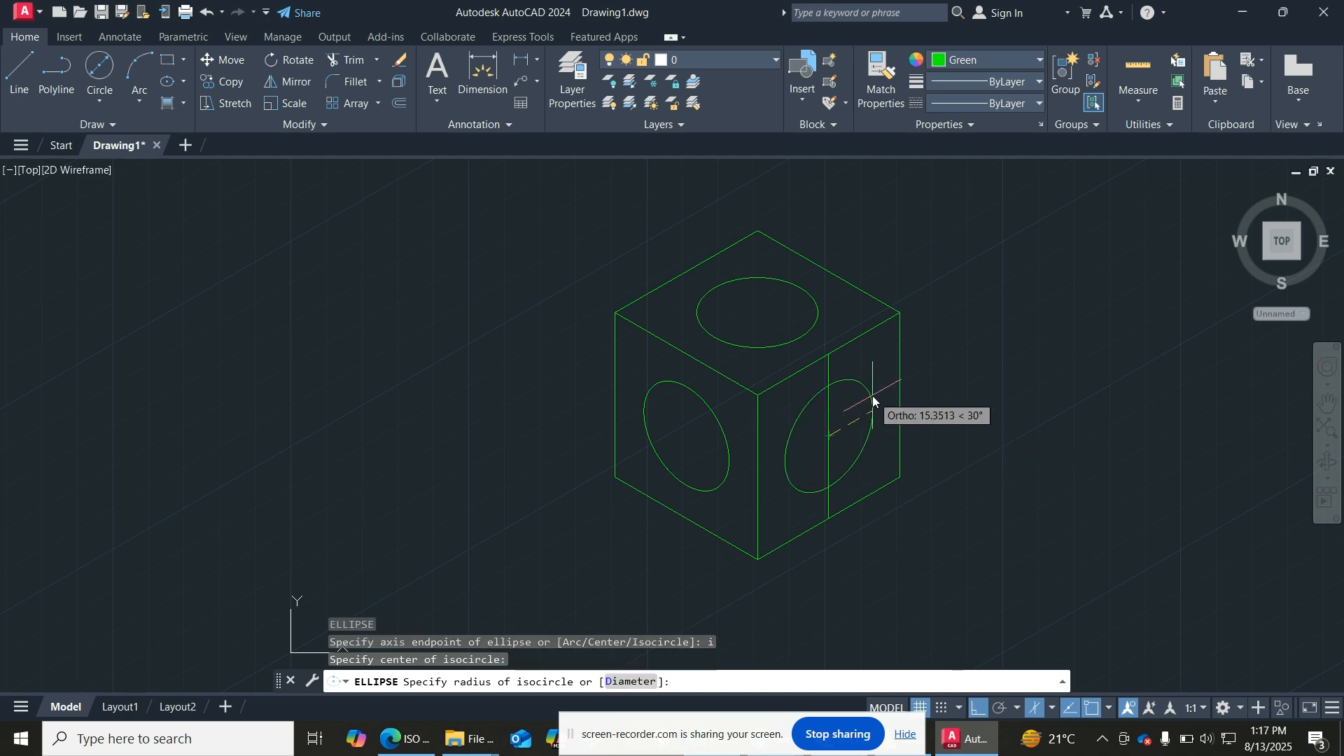
pyautogui.write('15')
pyautogui.press('Return')
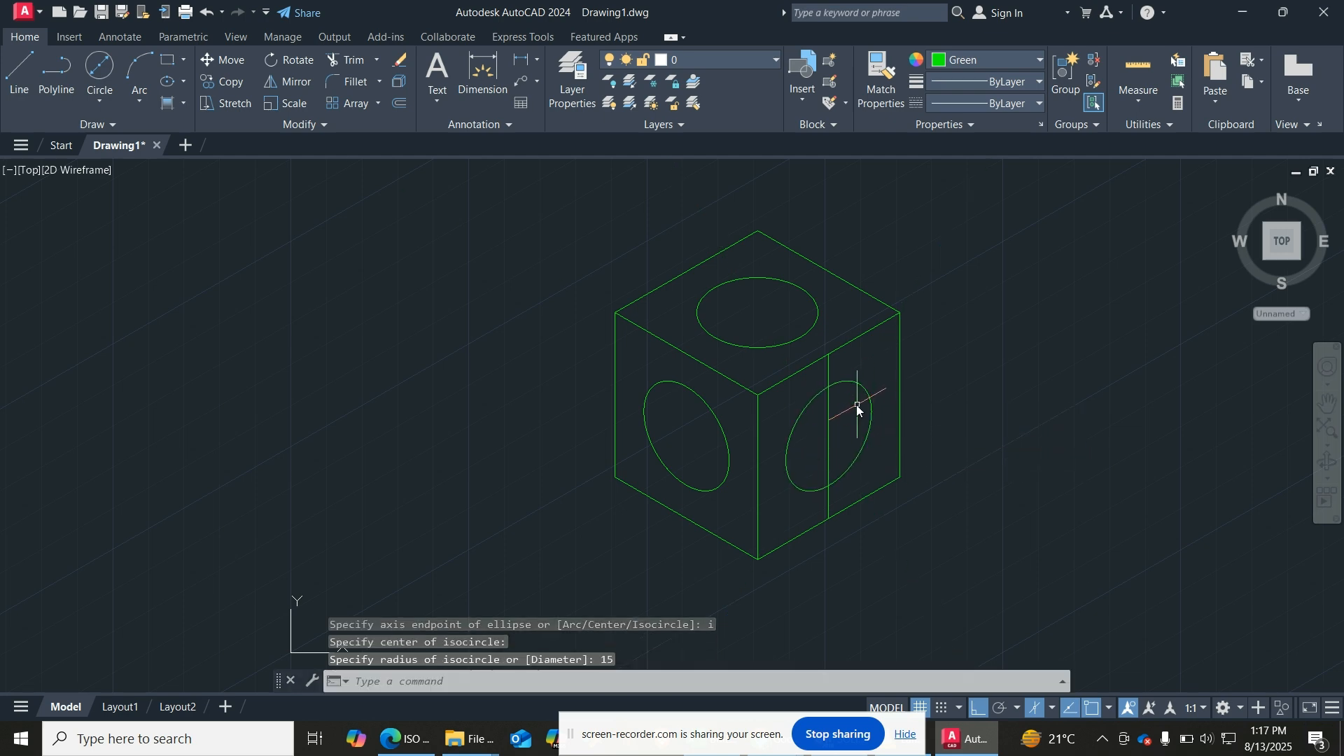
pyautogui.click(830, 427)
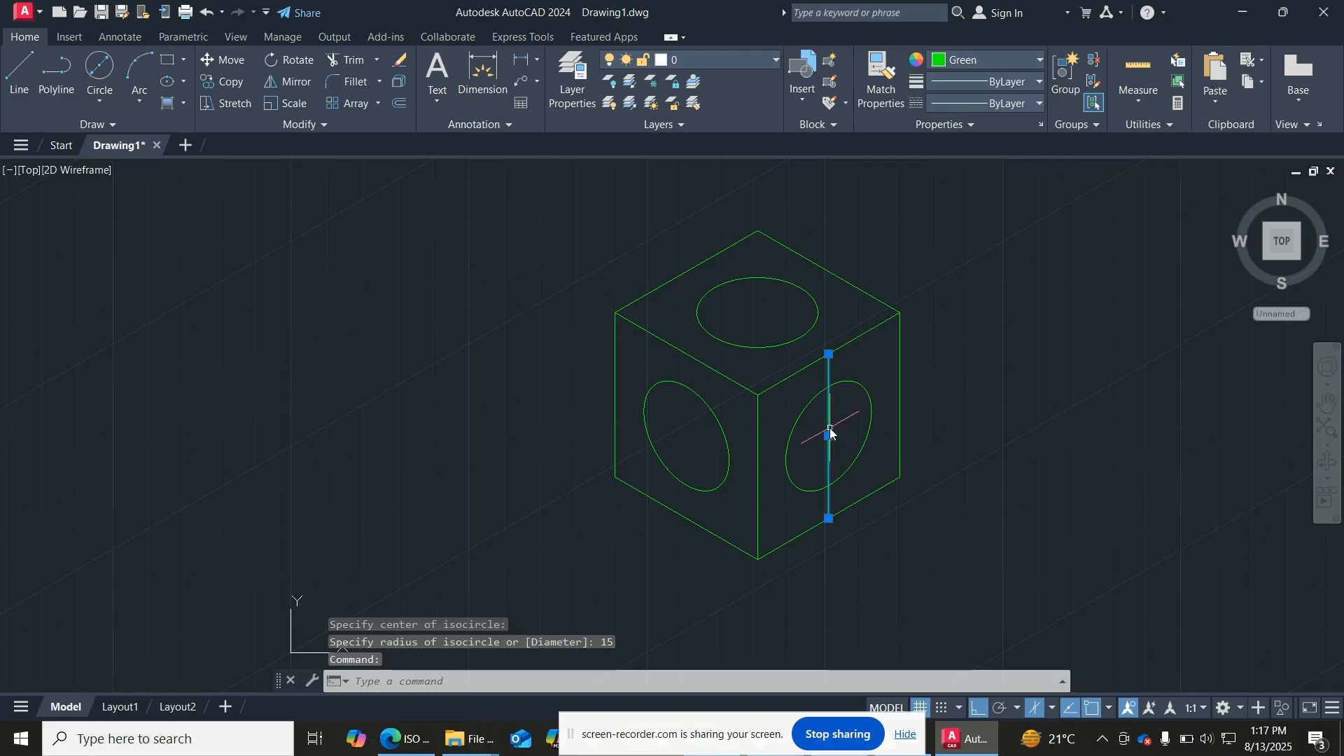
pyautogui.press('Delete')
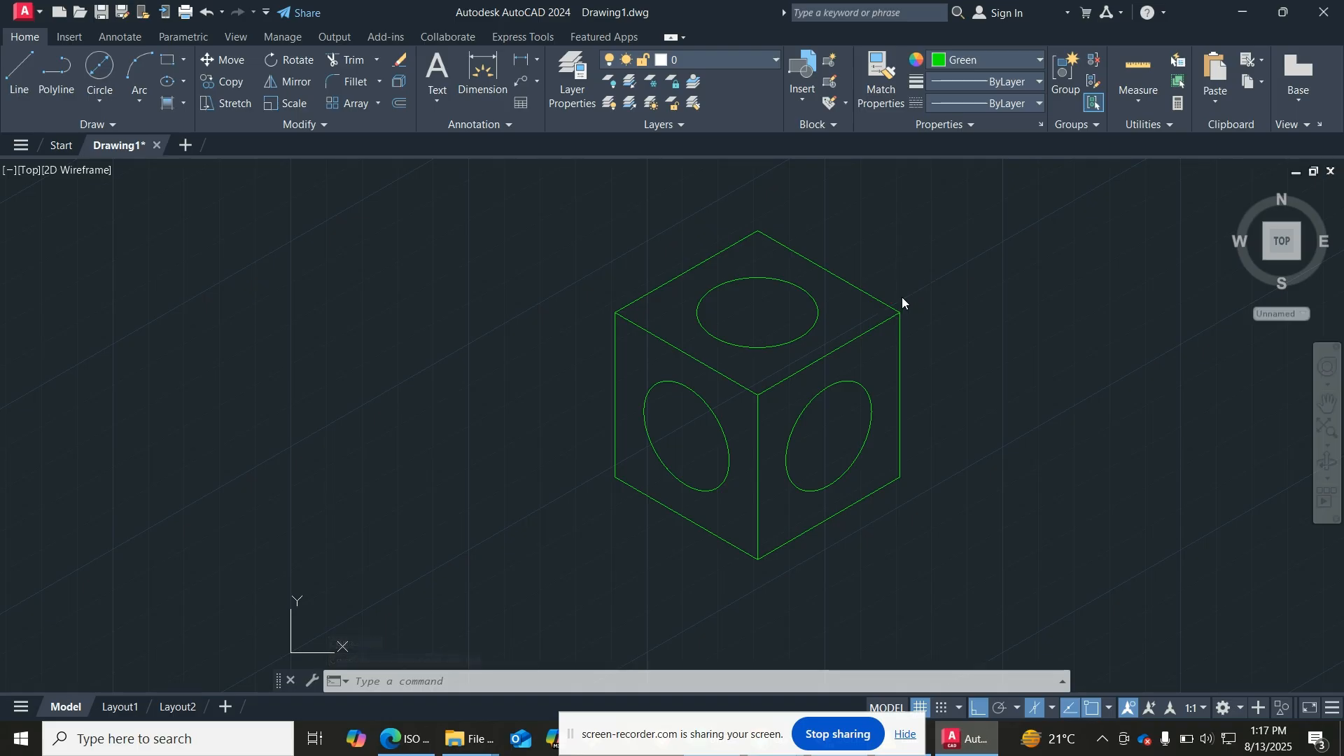
# Step: Preview the plot with PDFCreator as the printer, inspect the cube and its isocircles up close, and leave the preview
pyautogui.hotkey('ctrl', 'p')
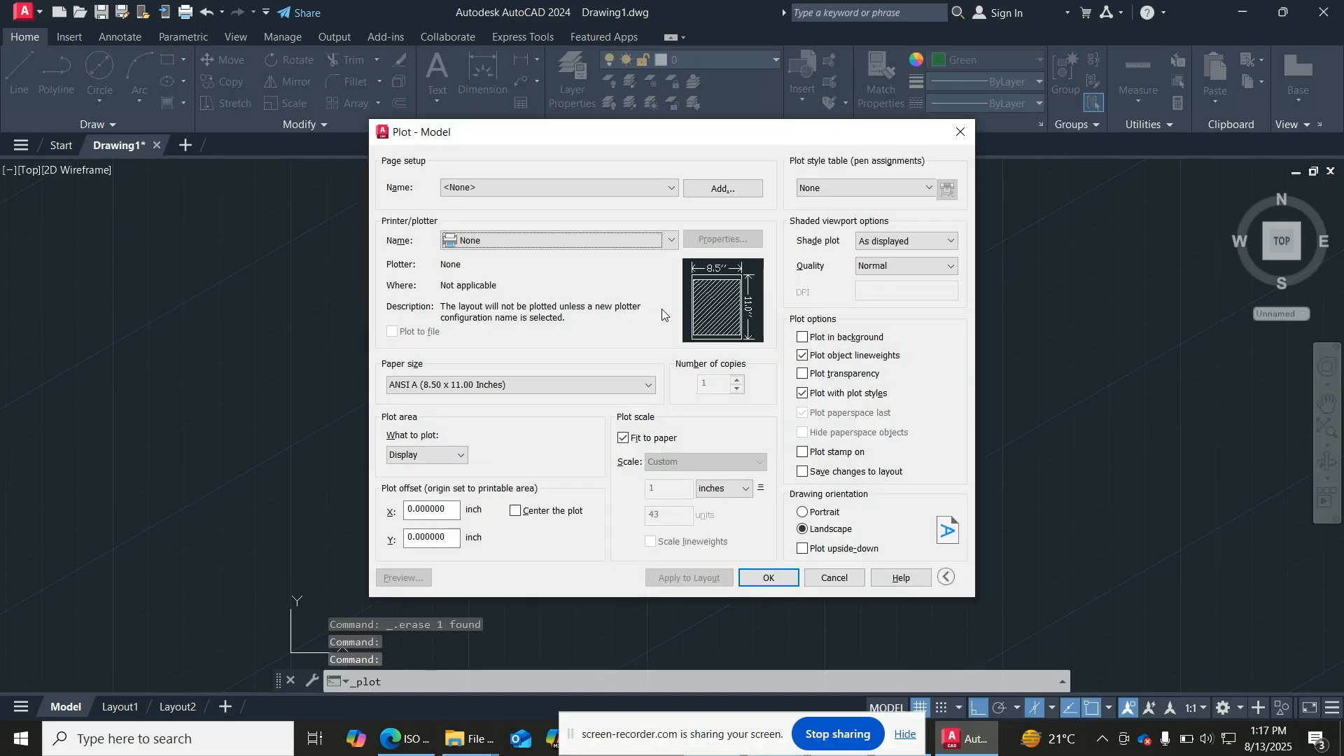
pyautogui.click(657, 245)
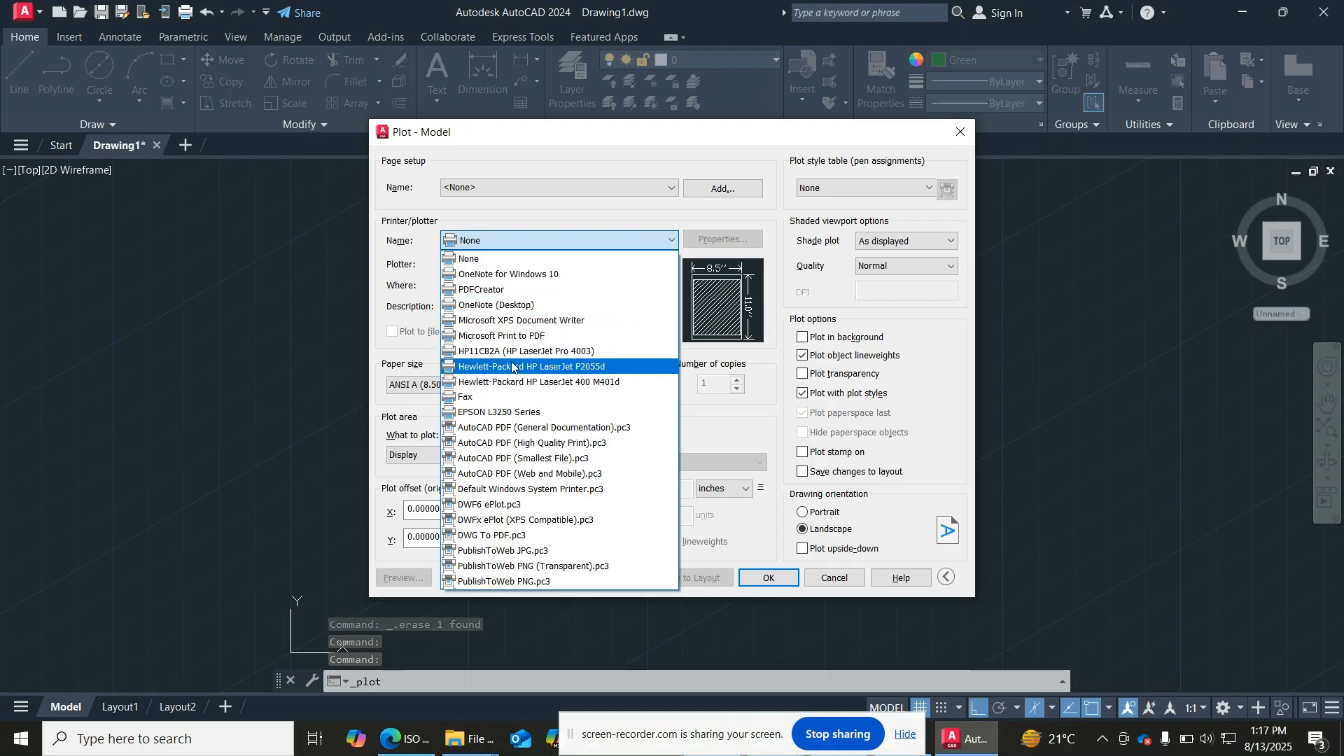
pyautogui.click(472, 289)
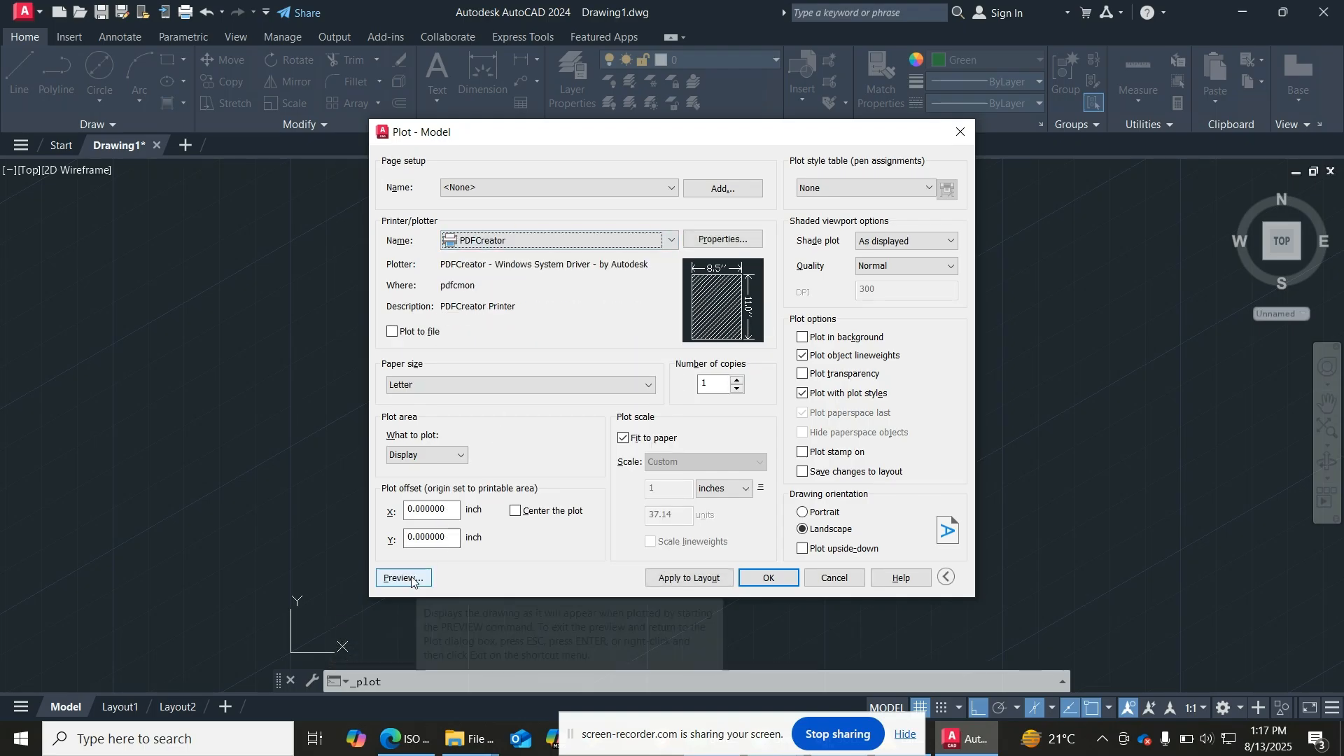
pyautogui.click(409, 578)
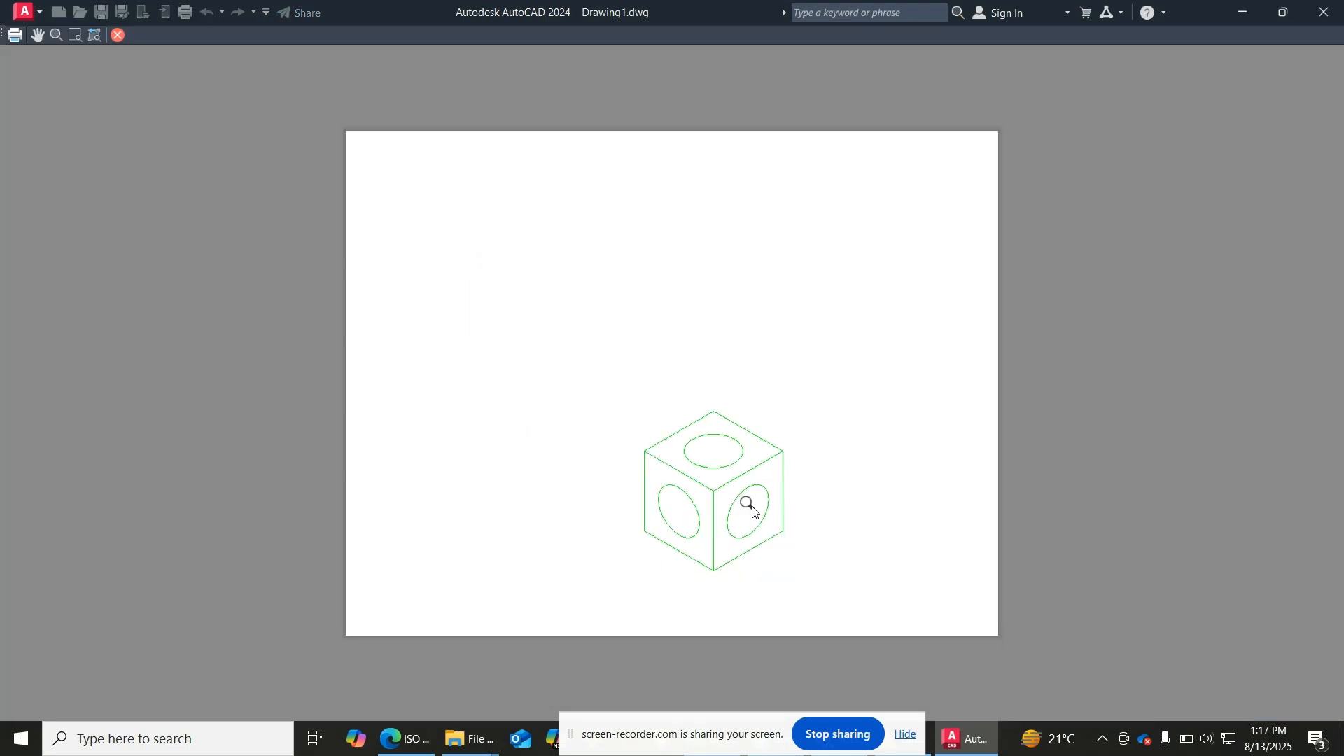
pyautogui.scroll(6, 750, 510)
pyautogui.scroll(-4, 728, 560)
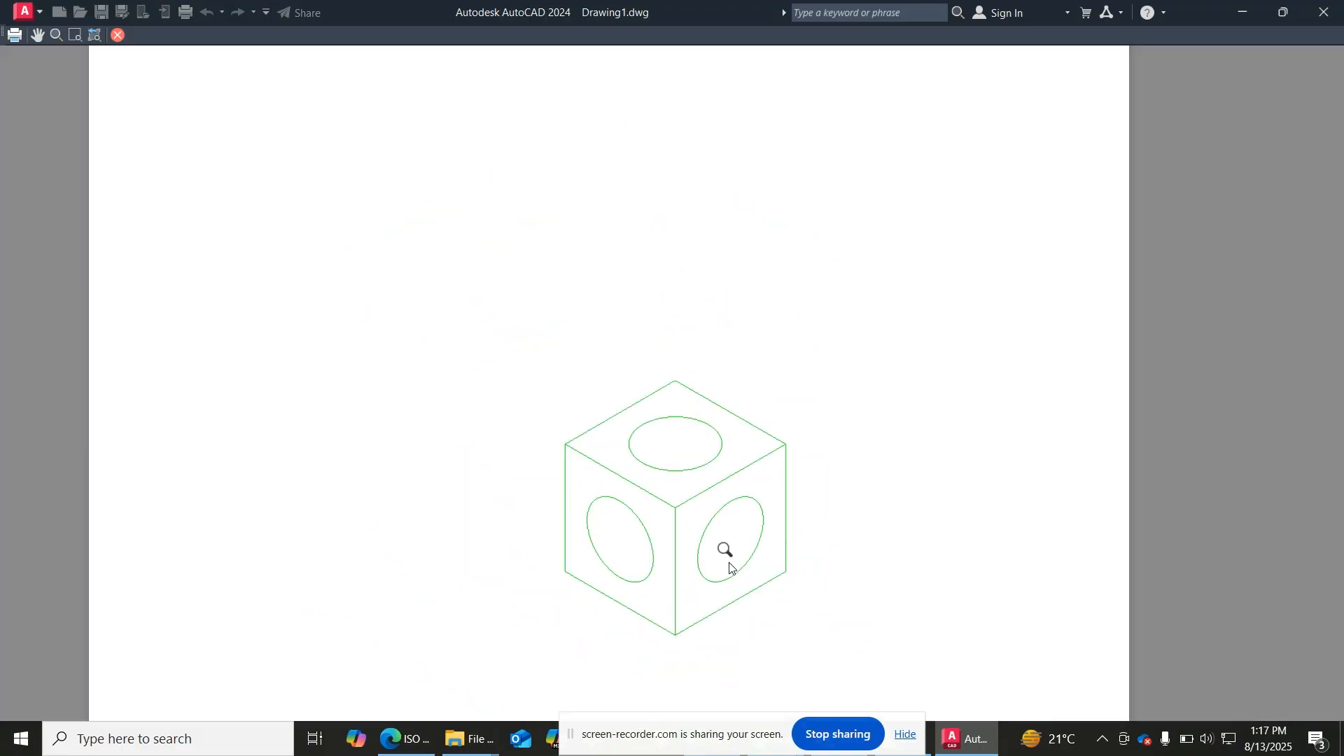
pyautogui.scroll(5, 696, 627)
pyautogui.scroll(-3, 693, 625)
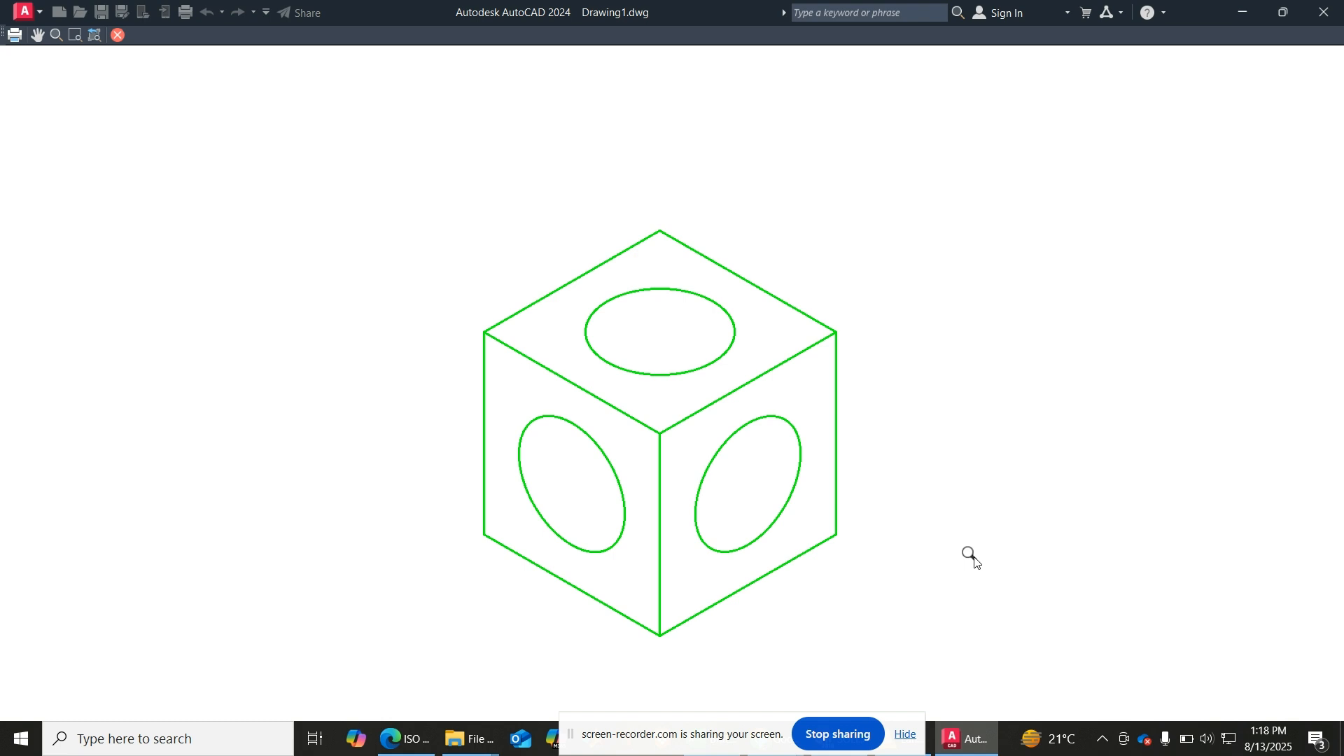
pyautogui.press('Escape')
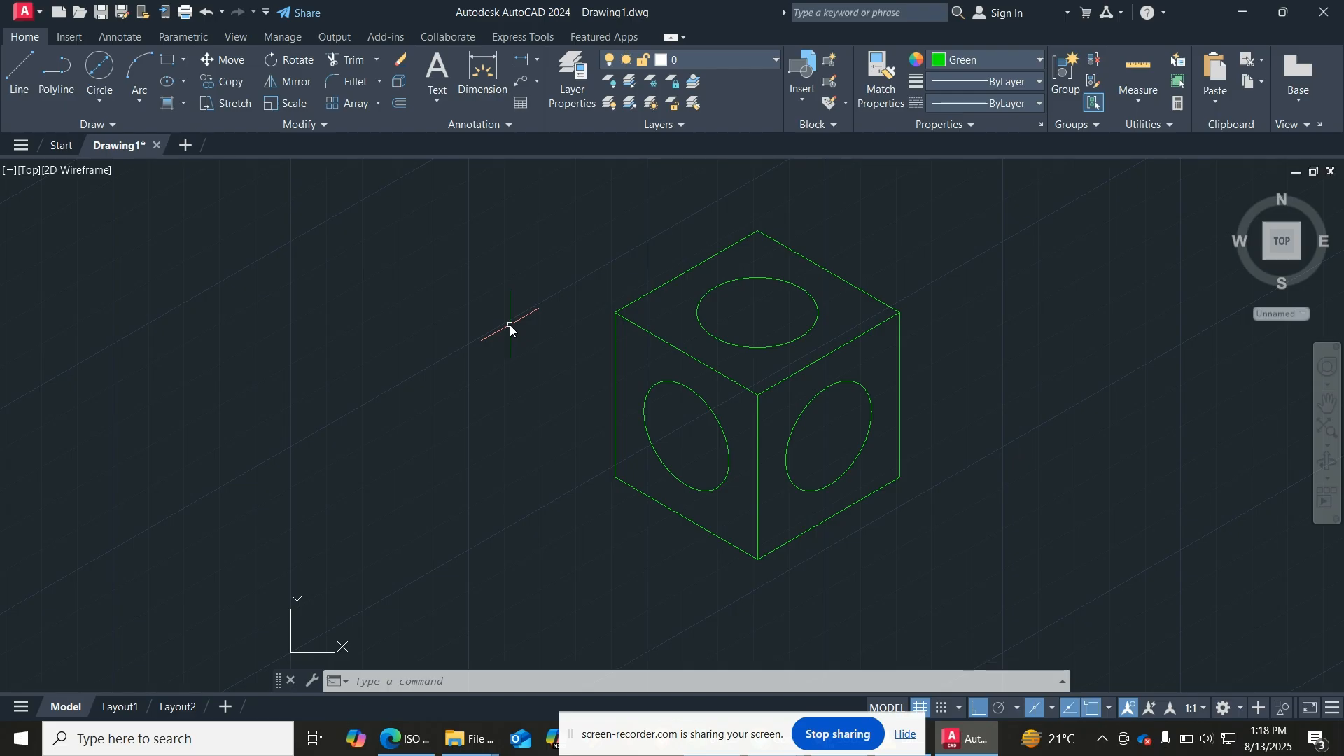
# Step: Try a linear dimension on the cube's outer left vertical edge in isoplane Left, check its text size, and erase it
pyautogui.press('F5')
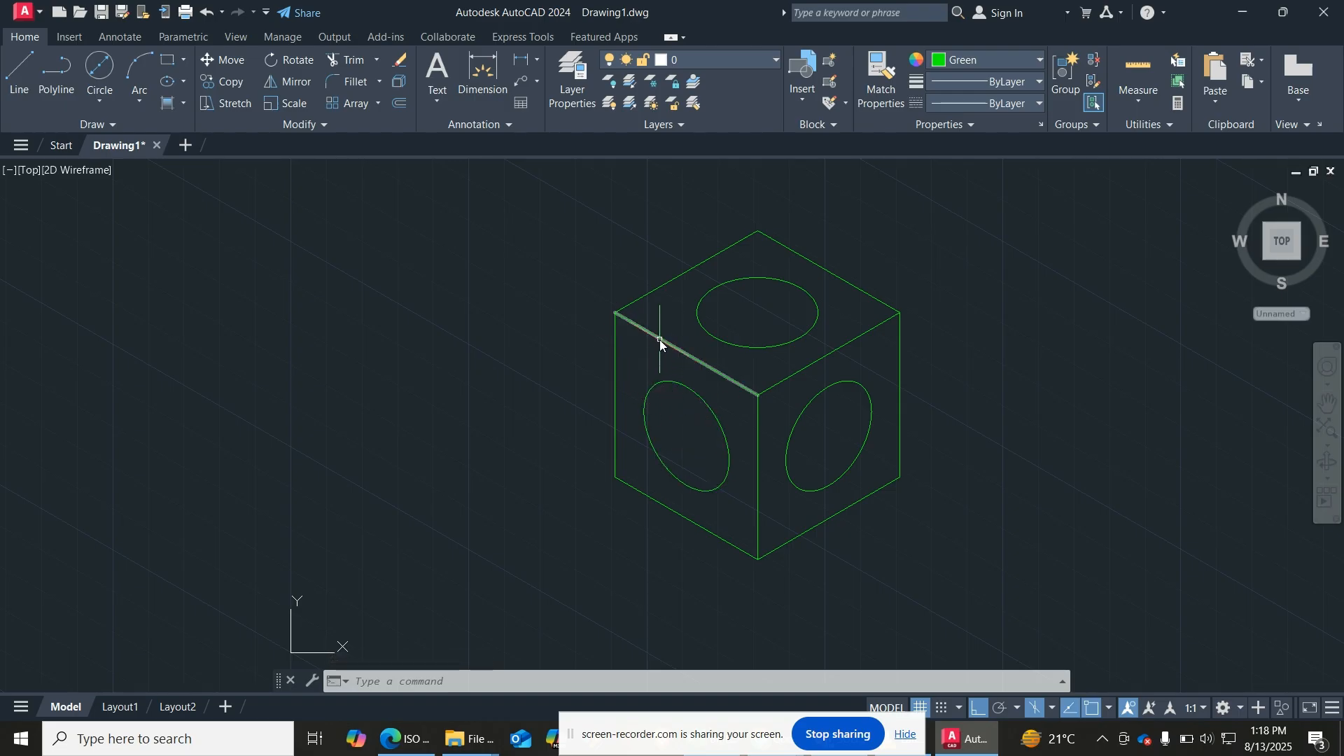
pyautogui.click(532, 61)
pyautogui.click(540, 85)
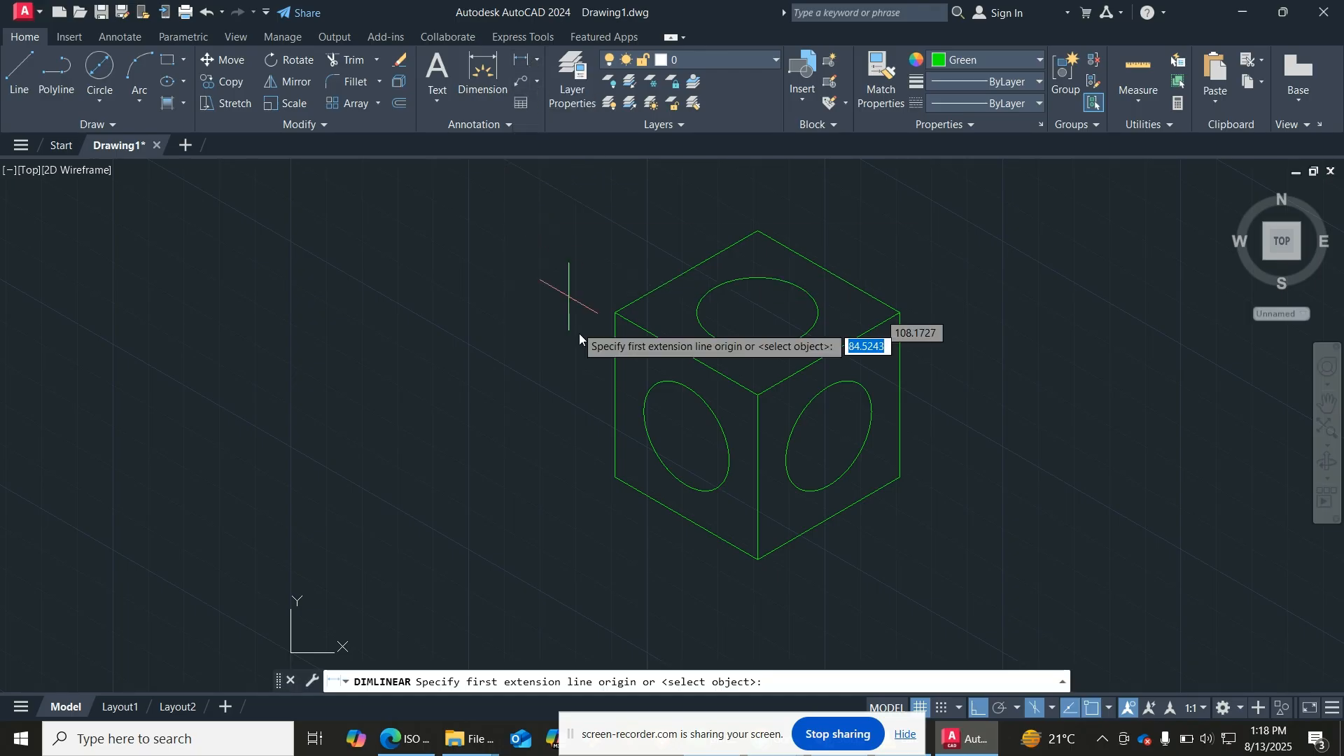
pyautogui.click(615, 317)
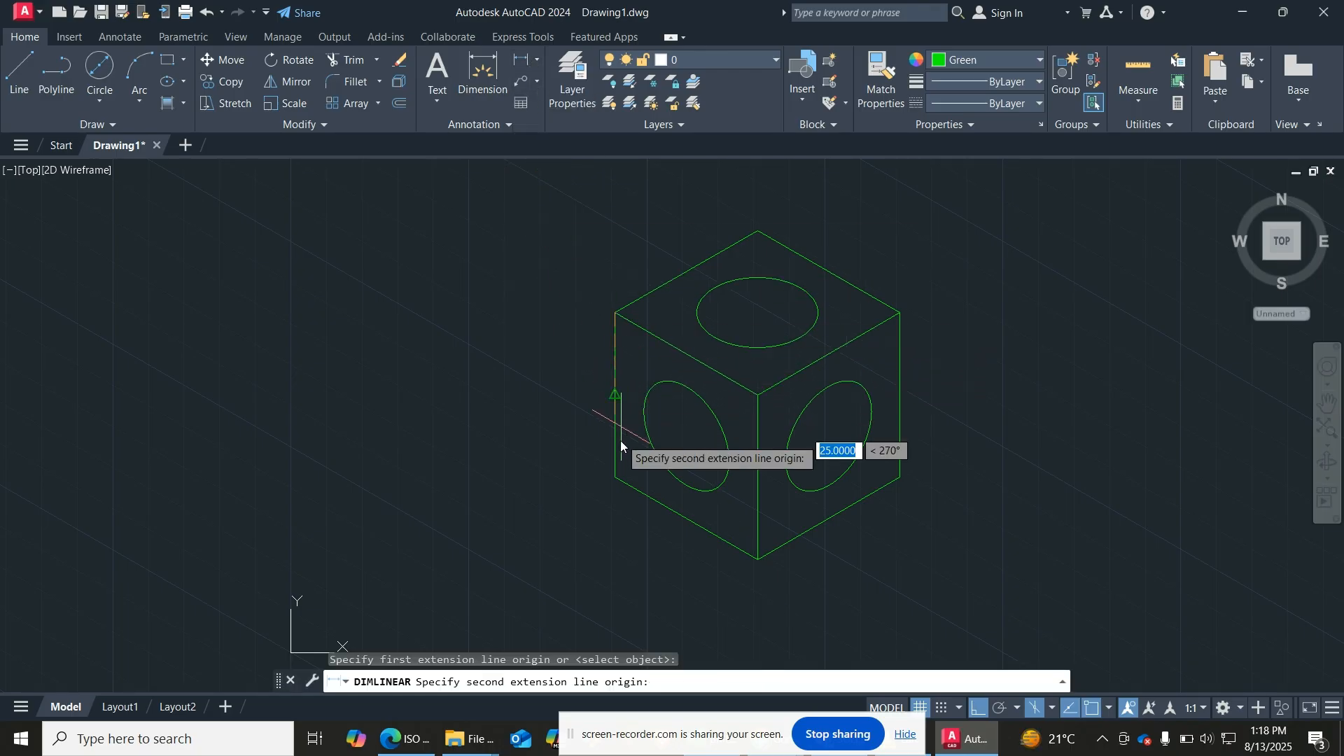
pyautogui.click(615, 478)
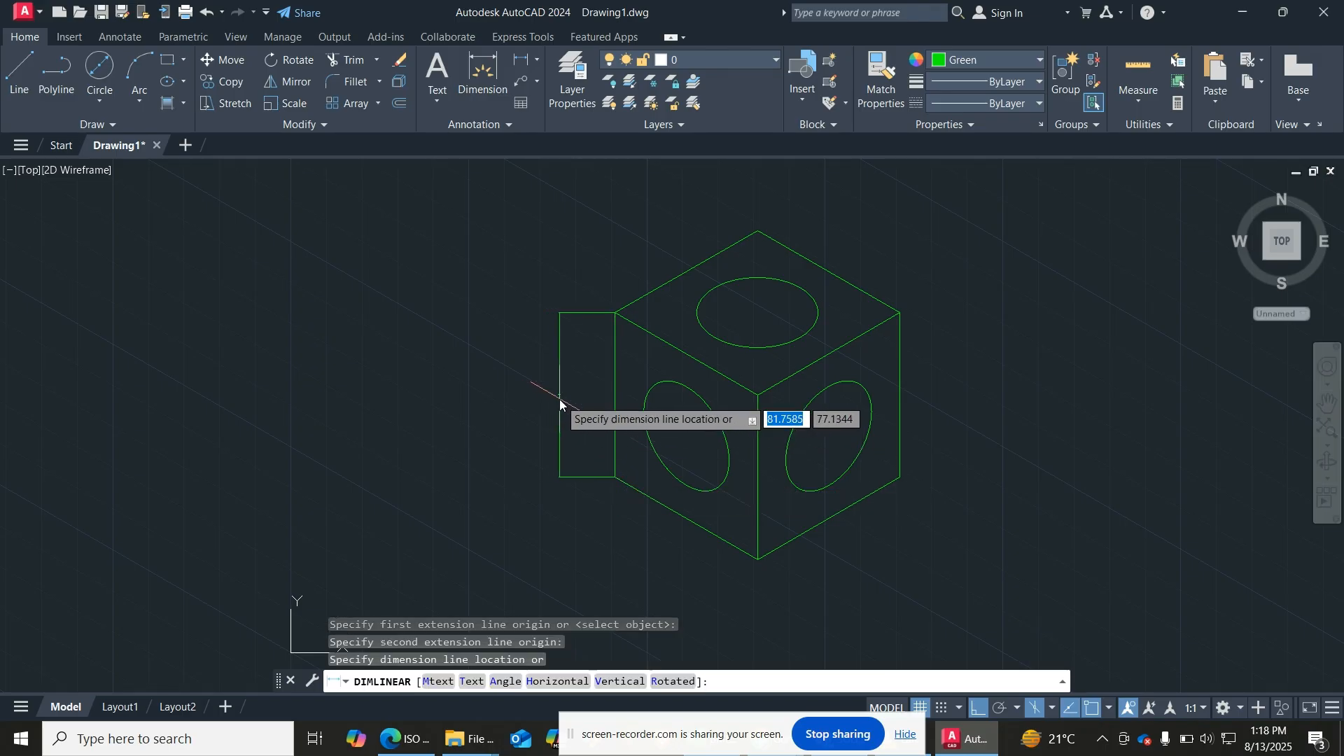
pyautogui.click(560, 403)
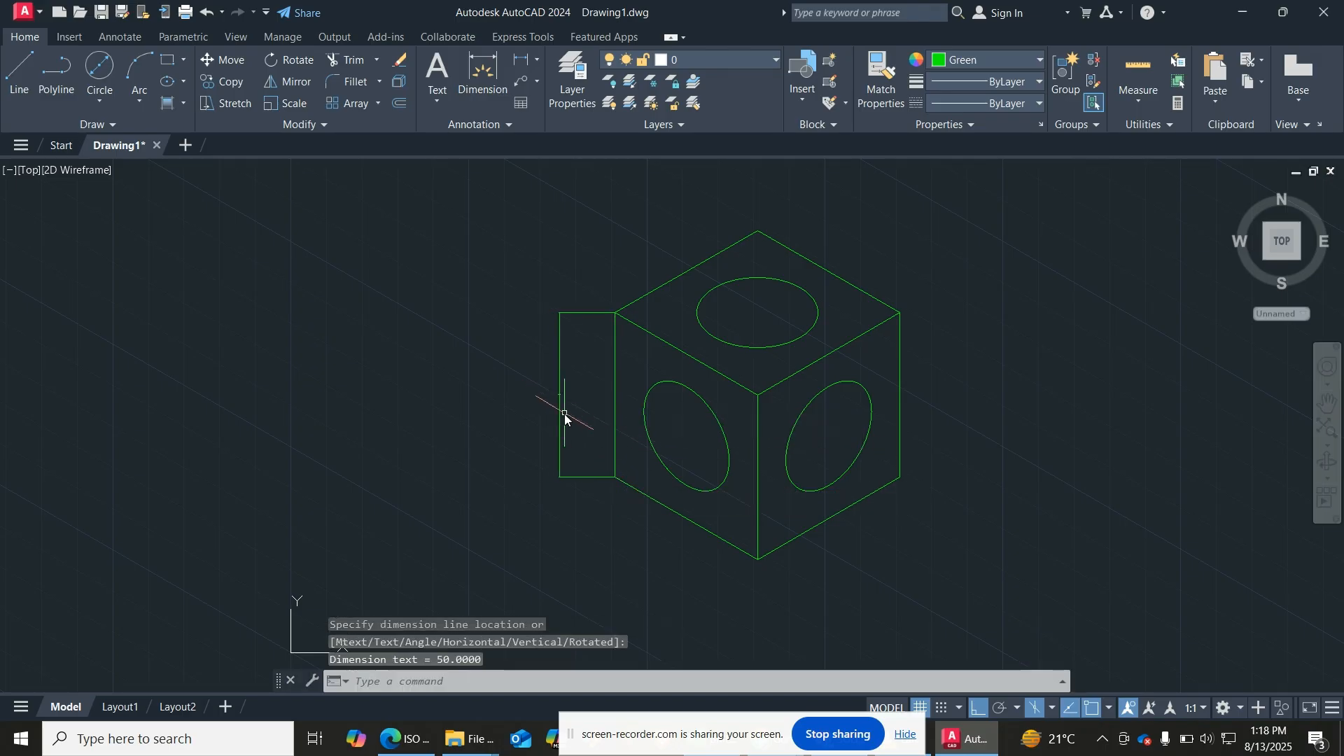
pyautogui.scroll(6, 564, 413)
pyautogui.scroll(2, 518, 328)
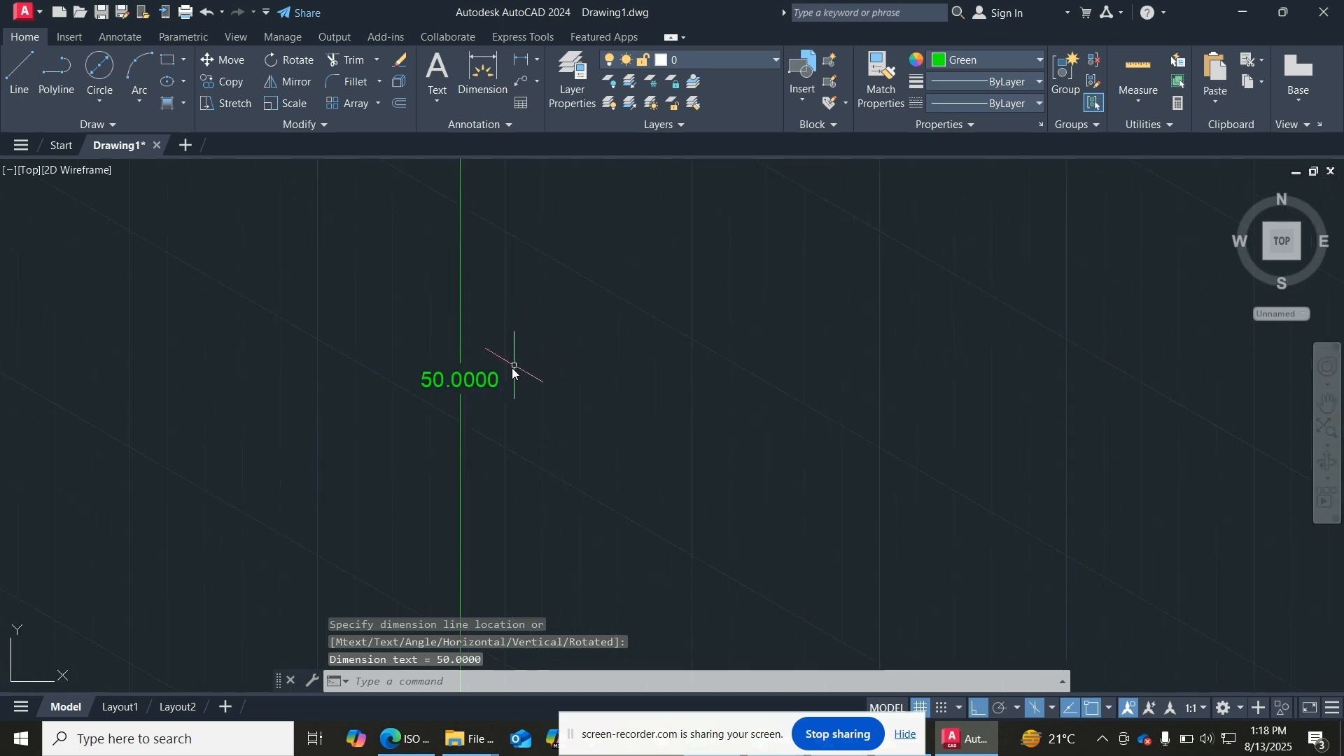
pyautogui.scroll(-7, 513, 372)
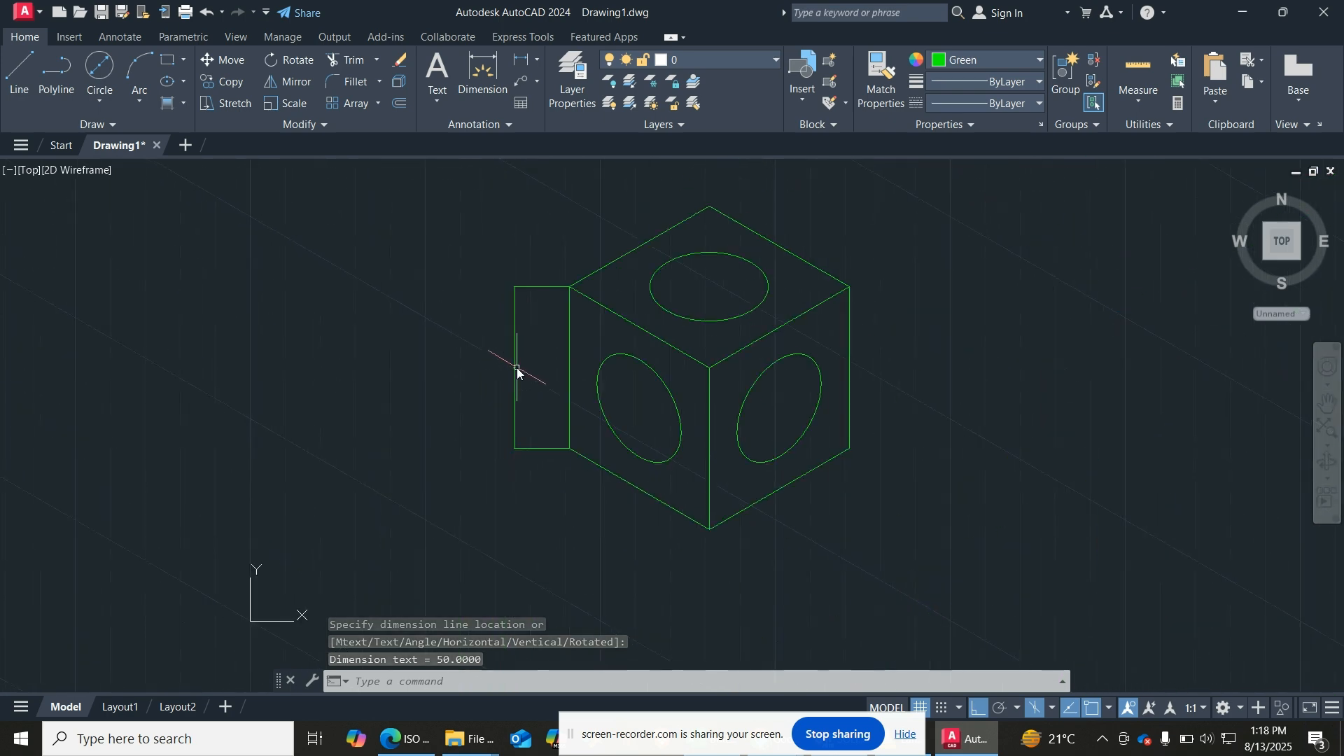
pyautogui.click(537, 287)
pyautogui.press('Delete')
# Step: Open the Standard dimension style for modification and set its arrow size and dimension break size to 2
pyautogui.write('DIM')
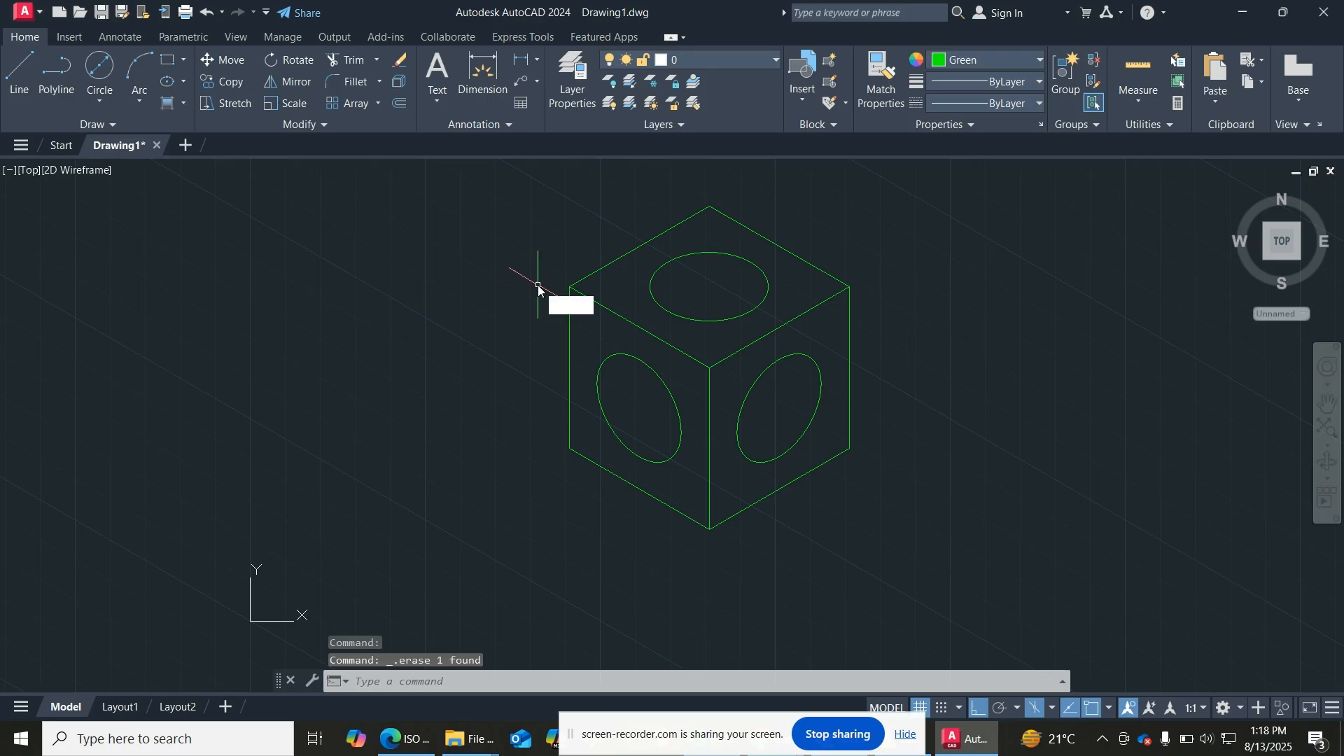
pyautogui.write('STy')
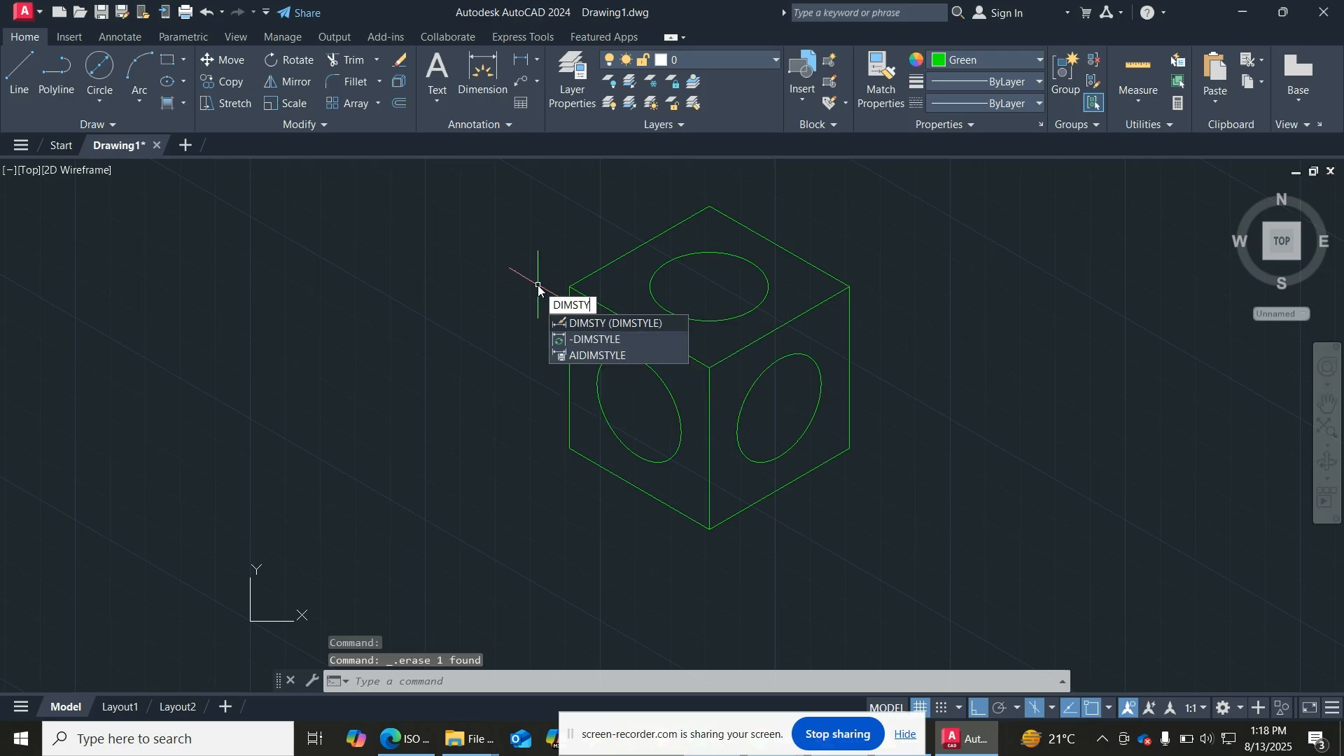
pyautogui.press('Return')
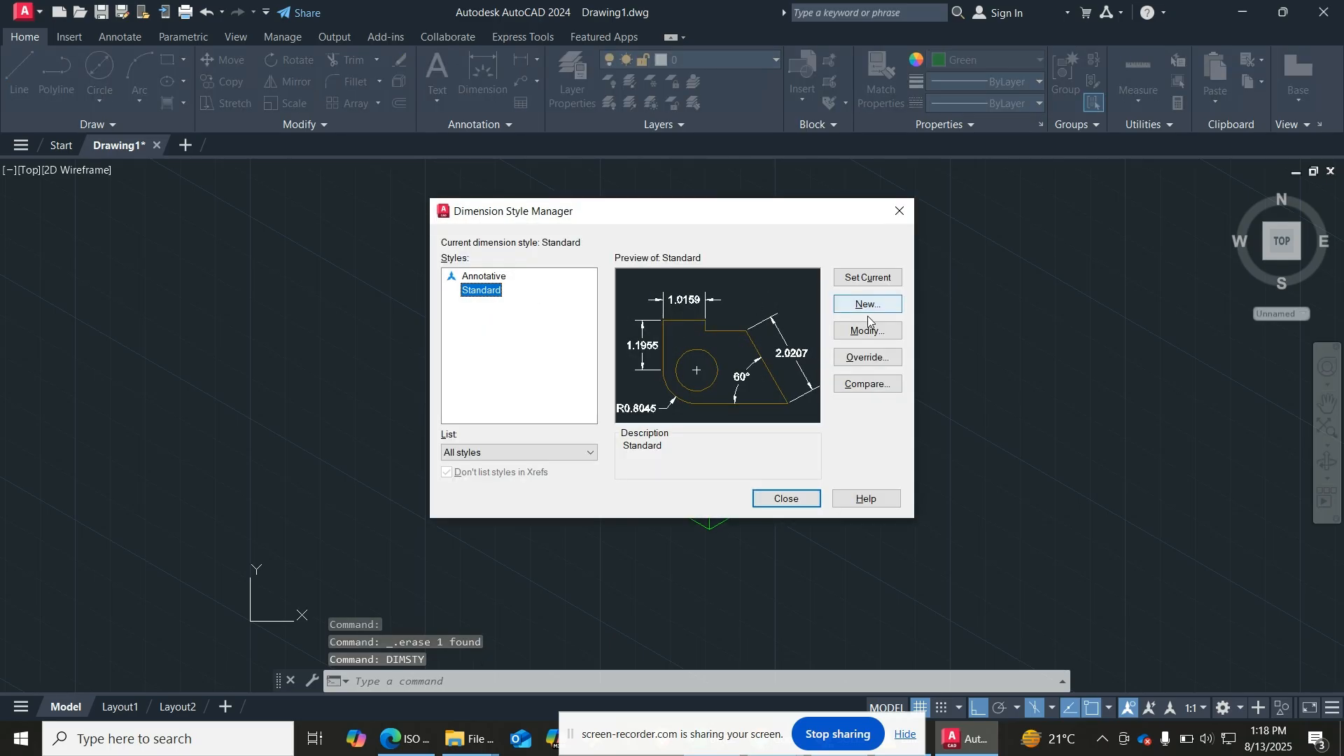
pyautogui.click(869, 332)
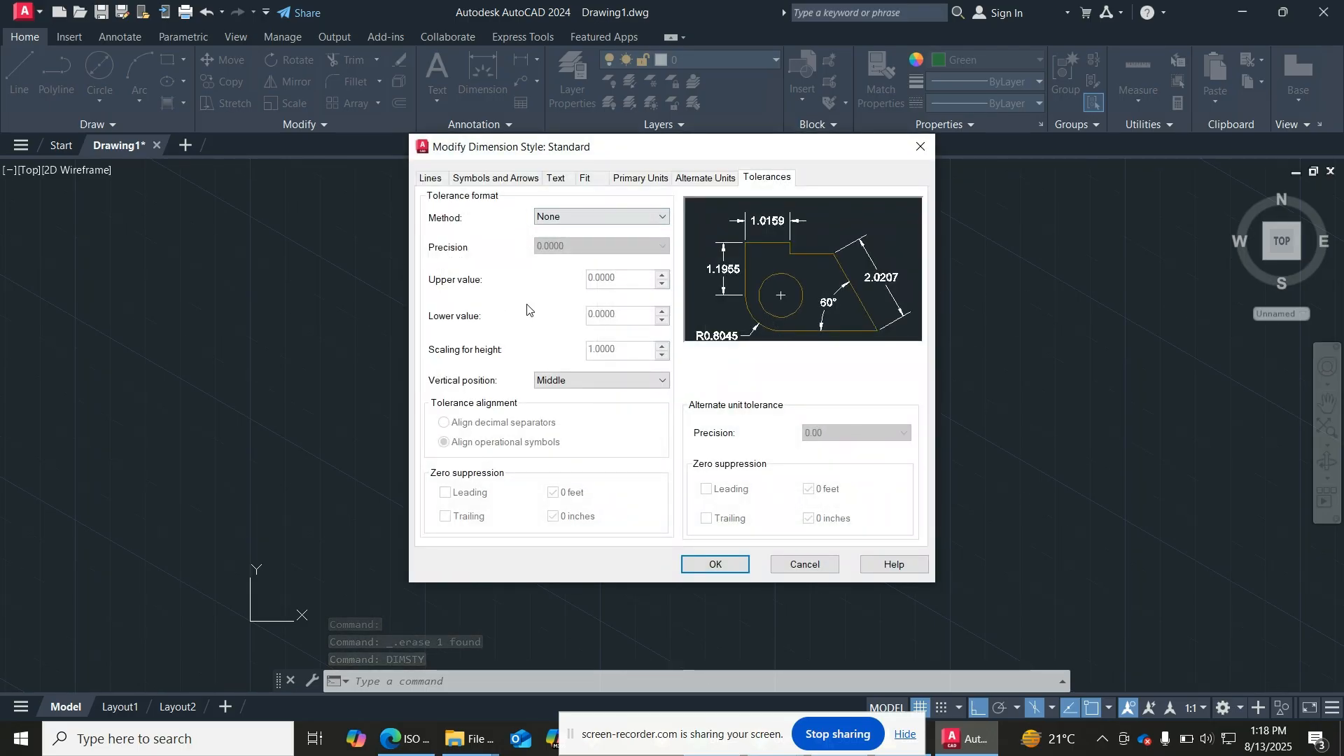
pyautogui.click(464, 179)
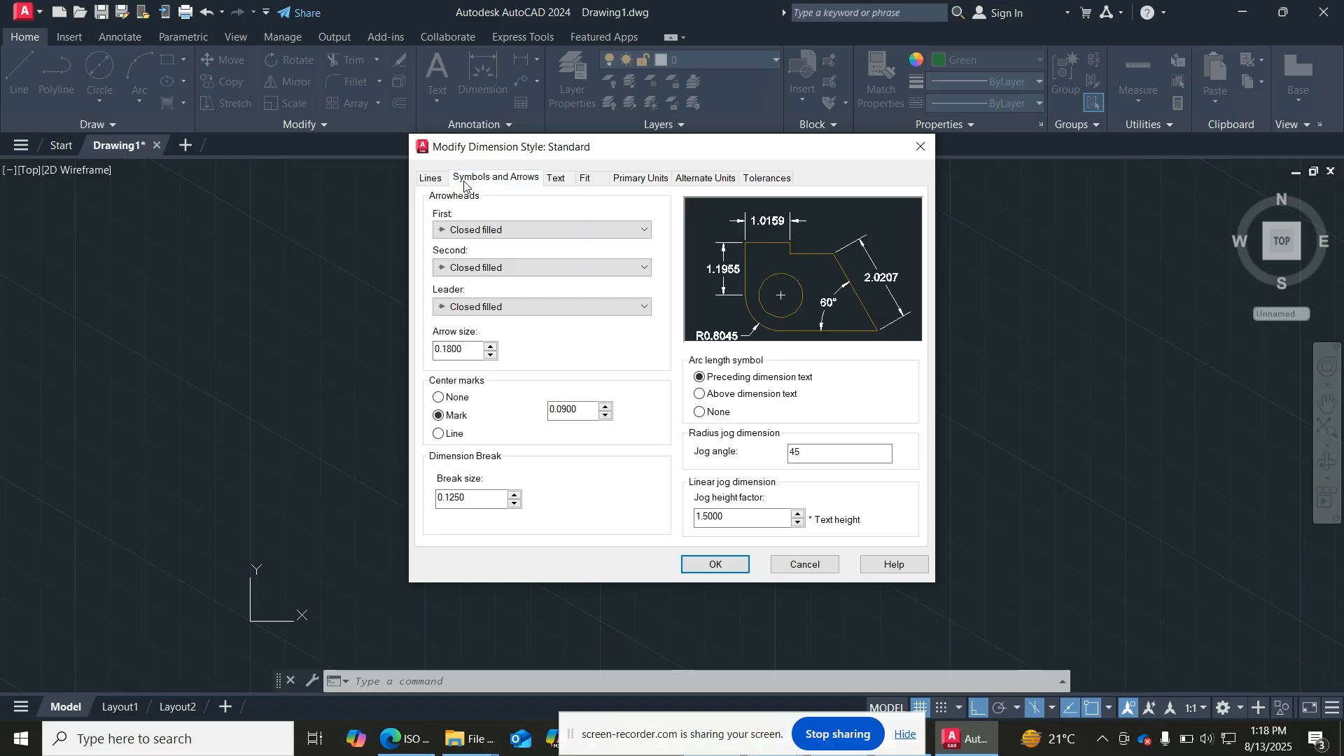
pyautogui.doubleClick(474, 352)
pyautogui.write('2')
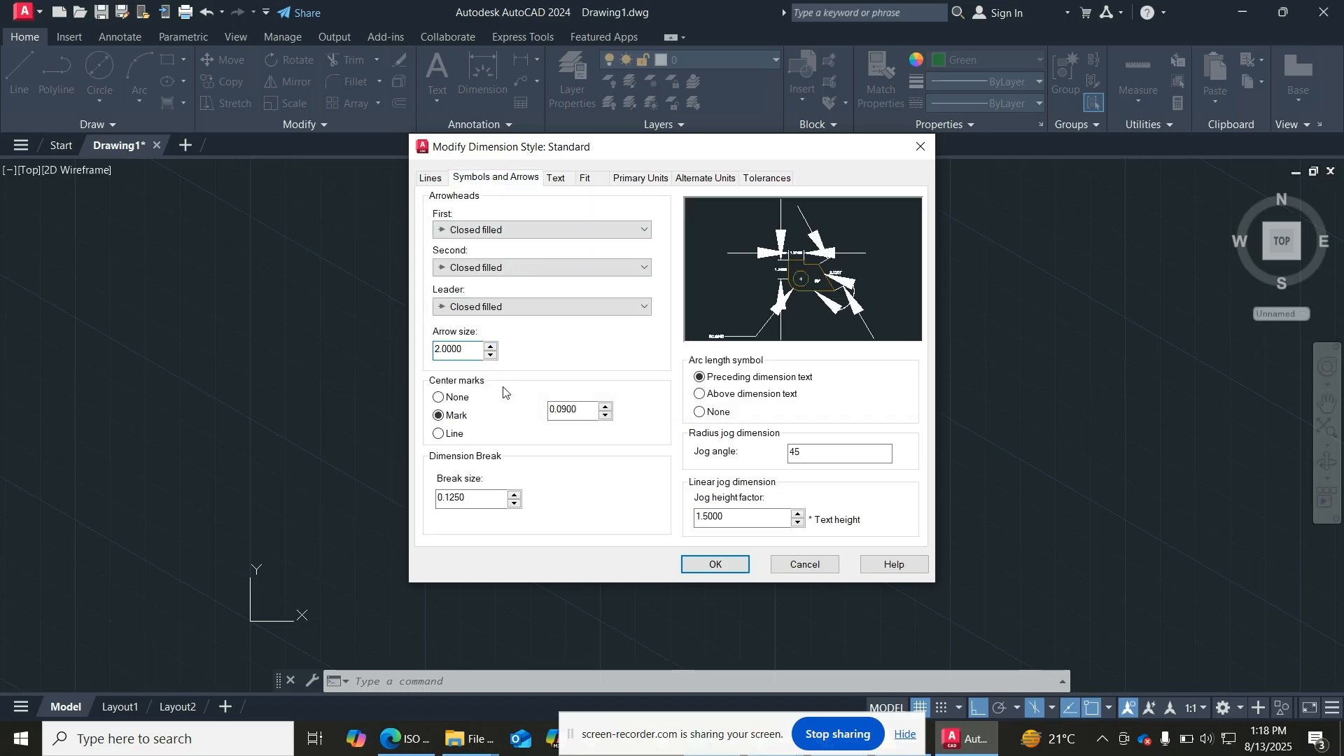
pyautogui.doubleClick(482, 497)
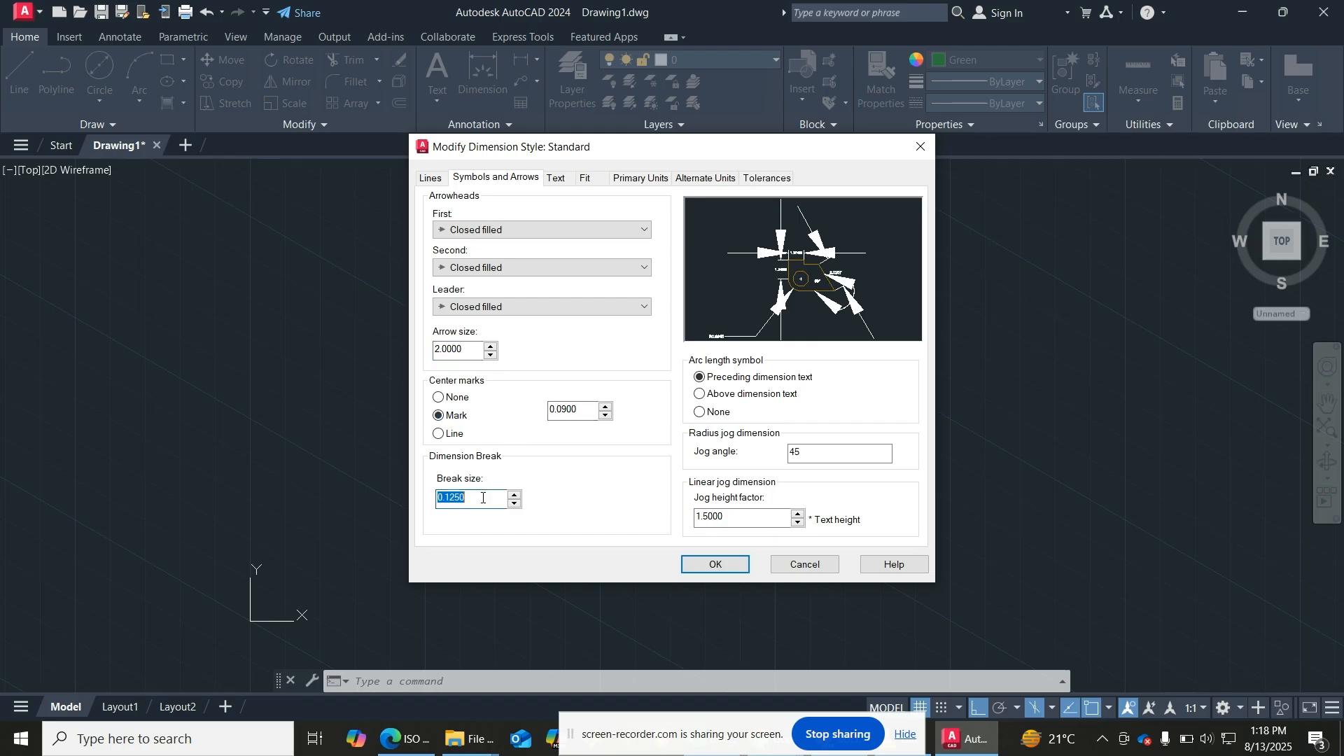
pyautogui.write('2.0000')
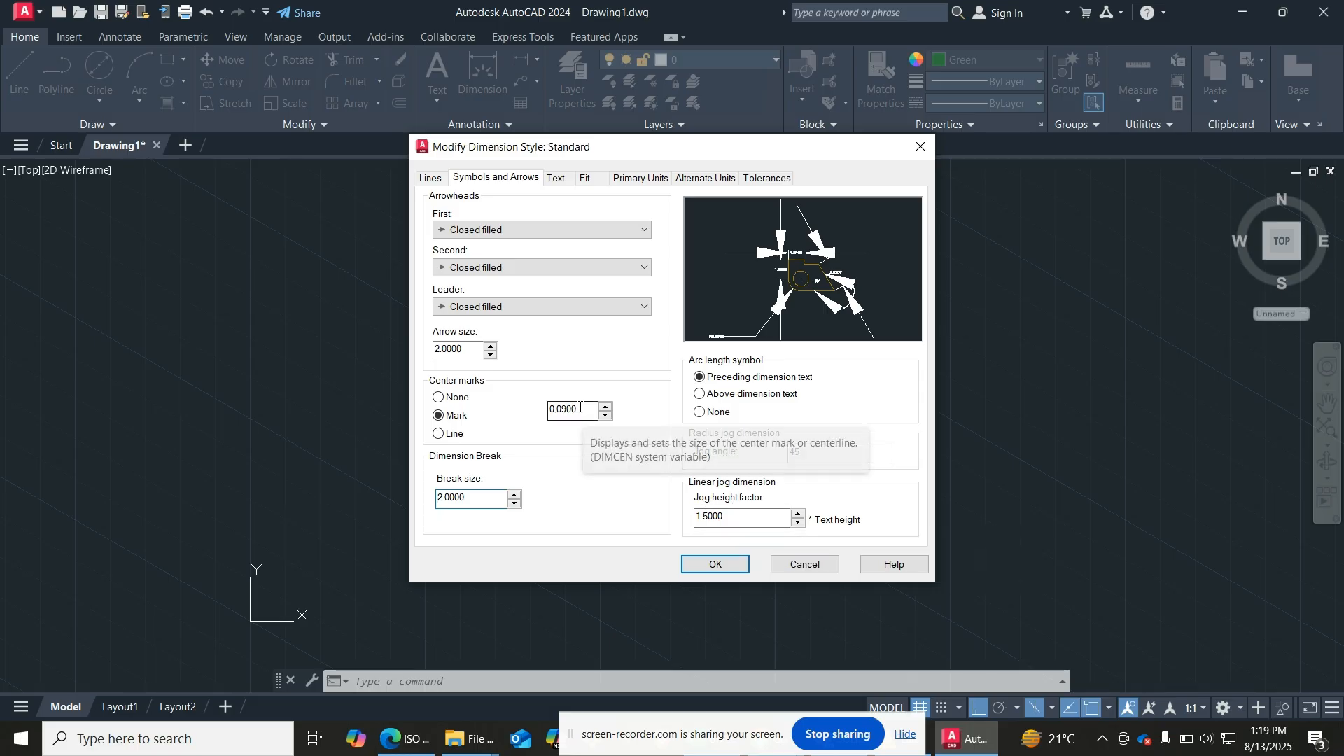
# Step: Set the Standard dimension style's text height to 2 and its text offset from the dimension line to 1
pyautogui.click(555, 179)
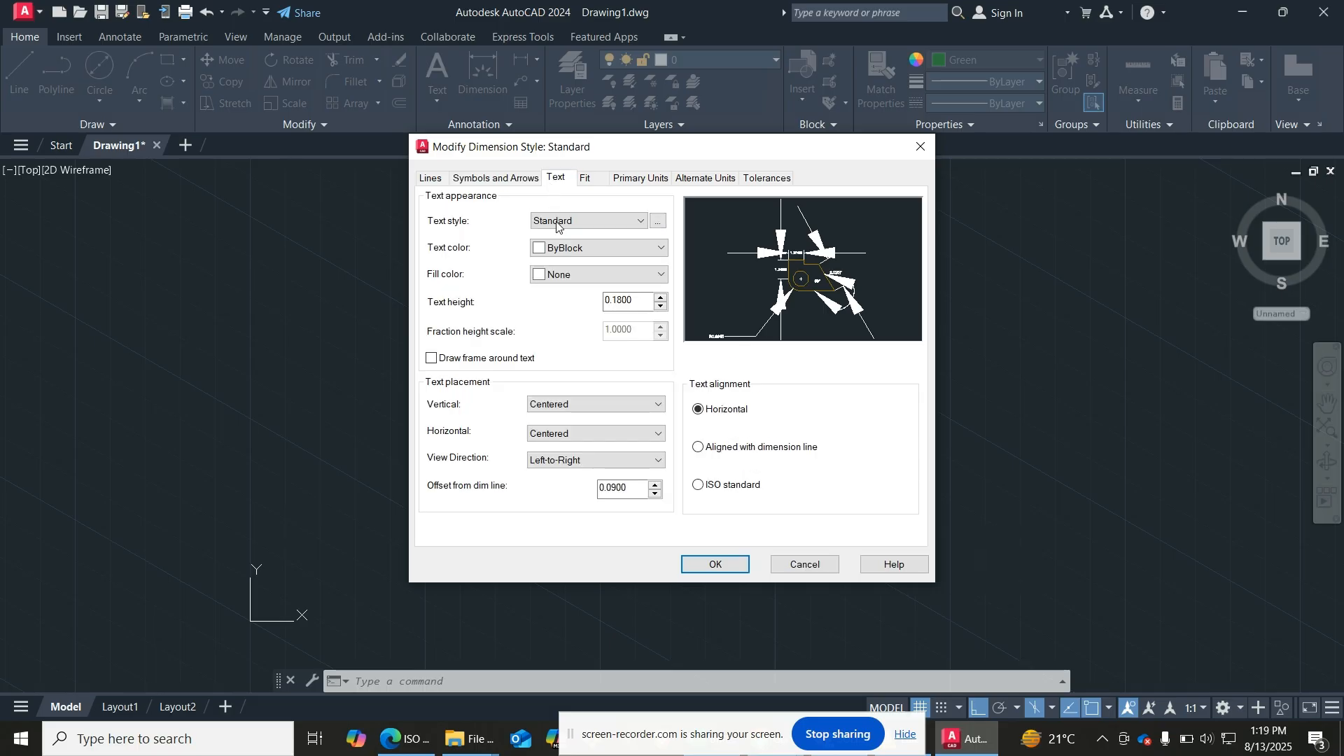
pyautogui.doubleClick(619, 299)
pyautogui.write('2.0000')
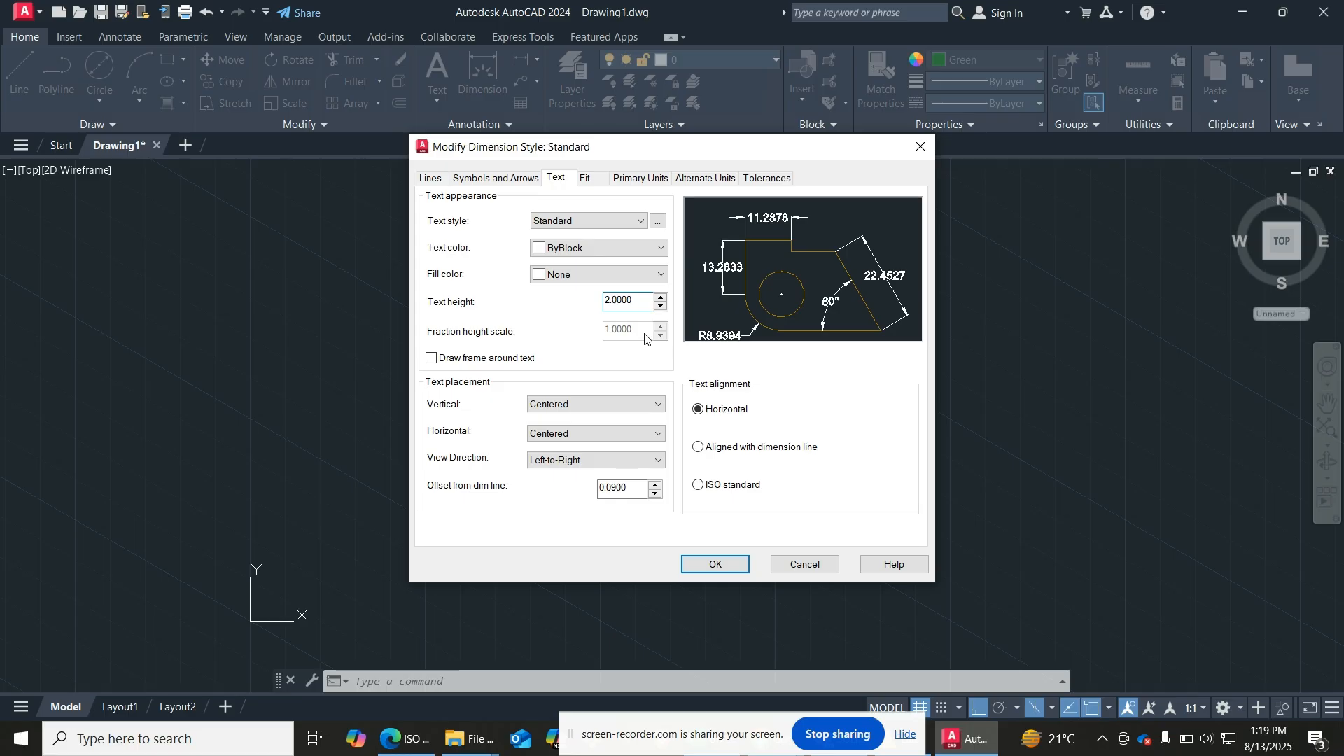
pyautogui.doubleClick(633, 490)
pyautogui.write('1')
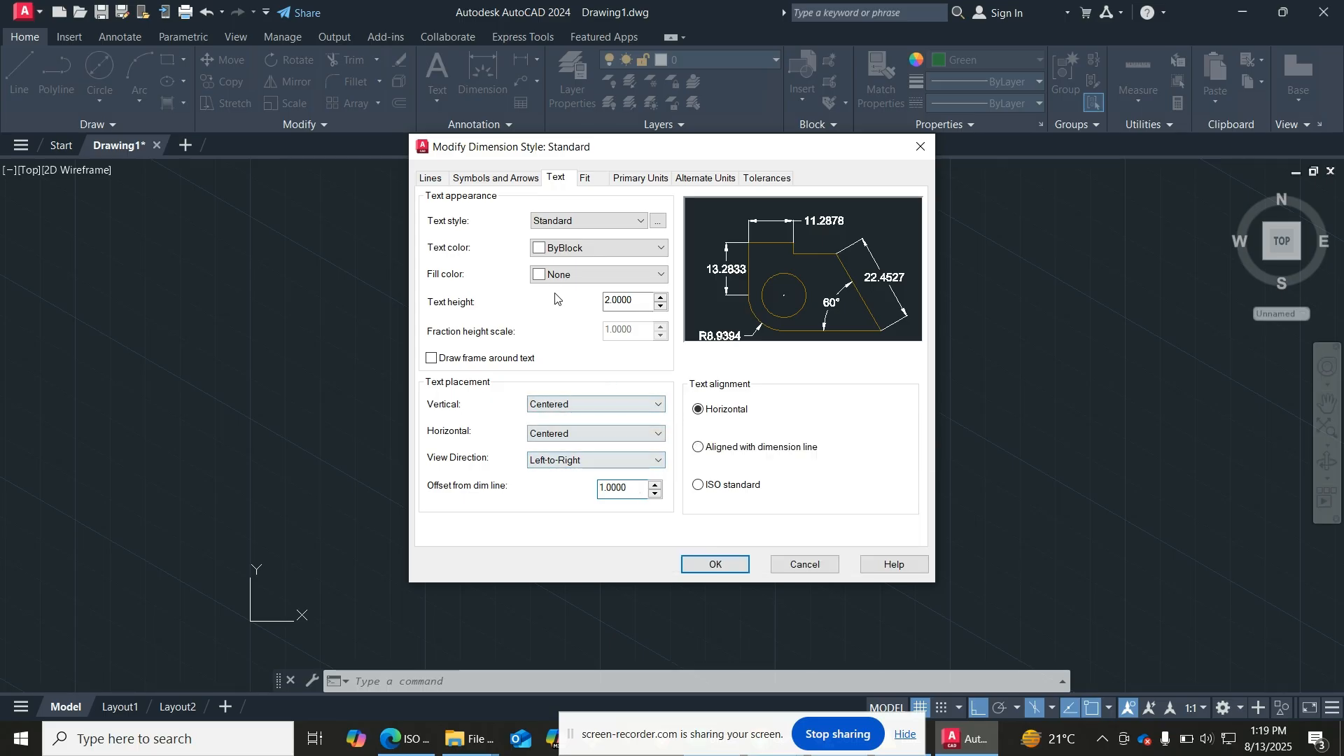
pyautogui.click(588, 180)
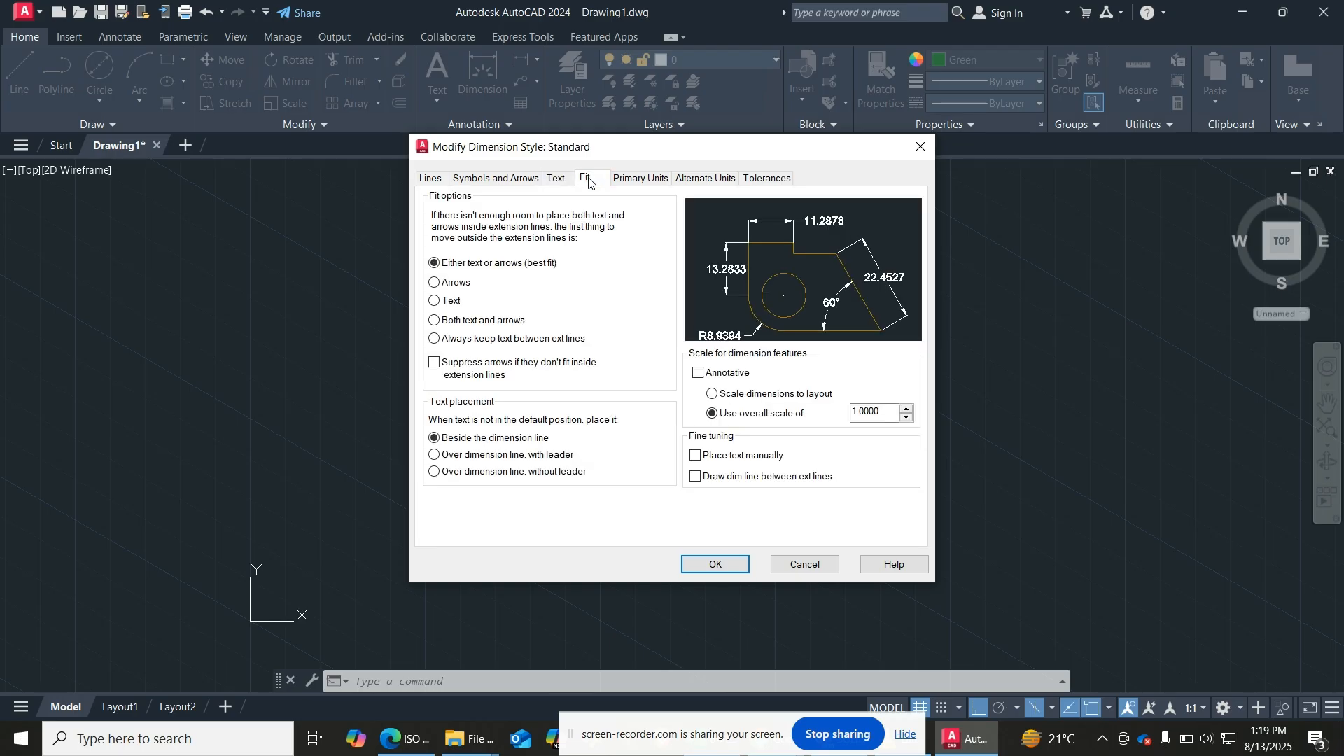
pyautogui.click(556, 180)
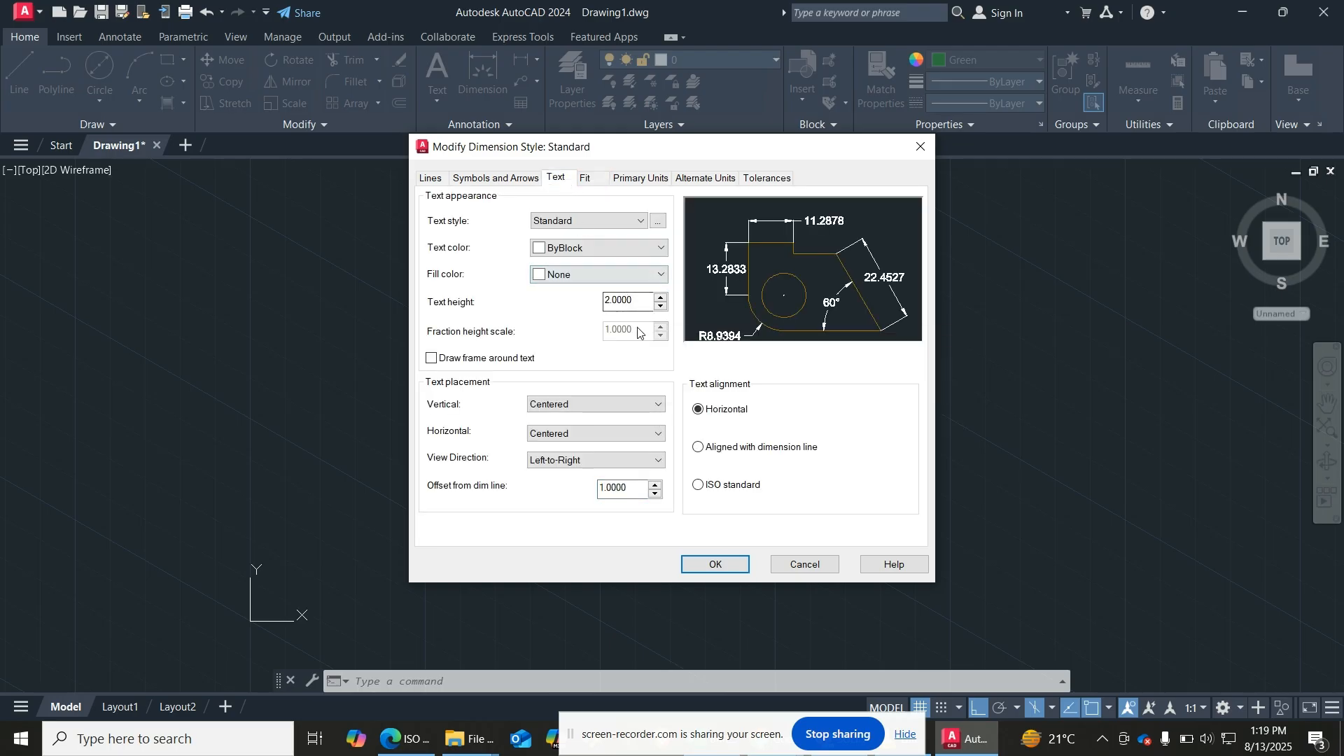
# Step: Set the dimension style's linear primary-unit precision to one decimal place (0.0)
pyautogui.click(625, 180)
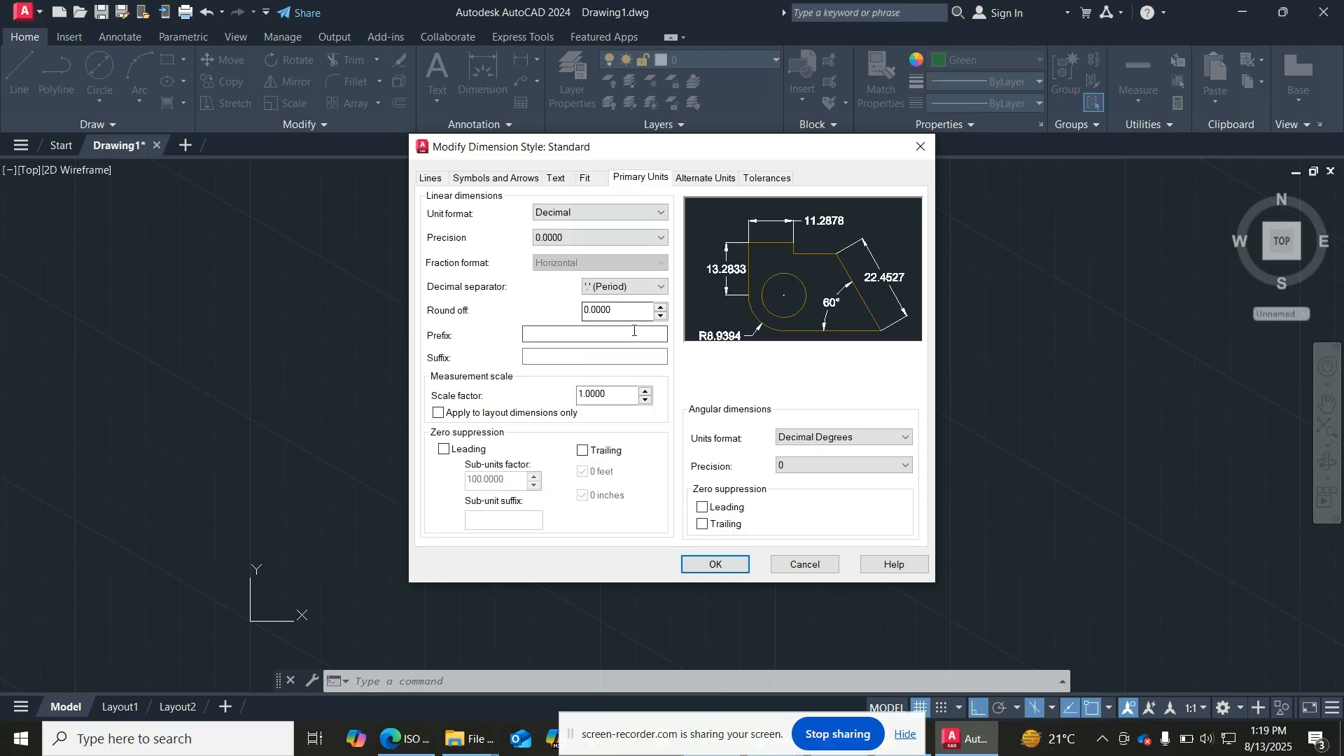
pyautogui.doubleClick(642, 310)
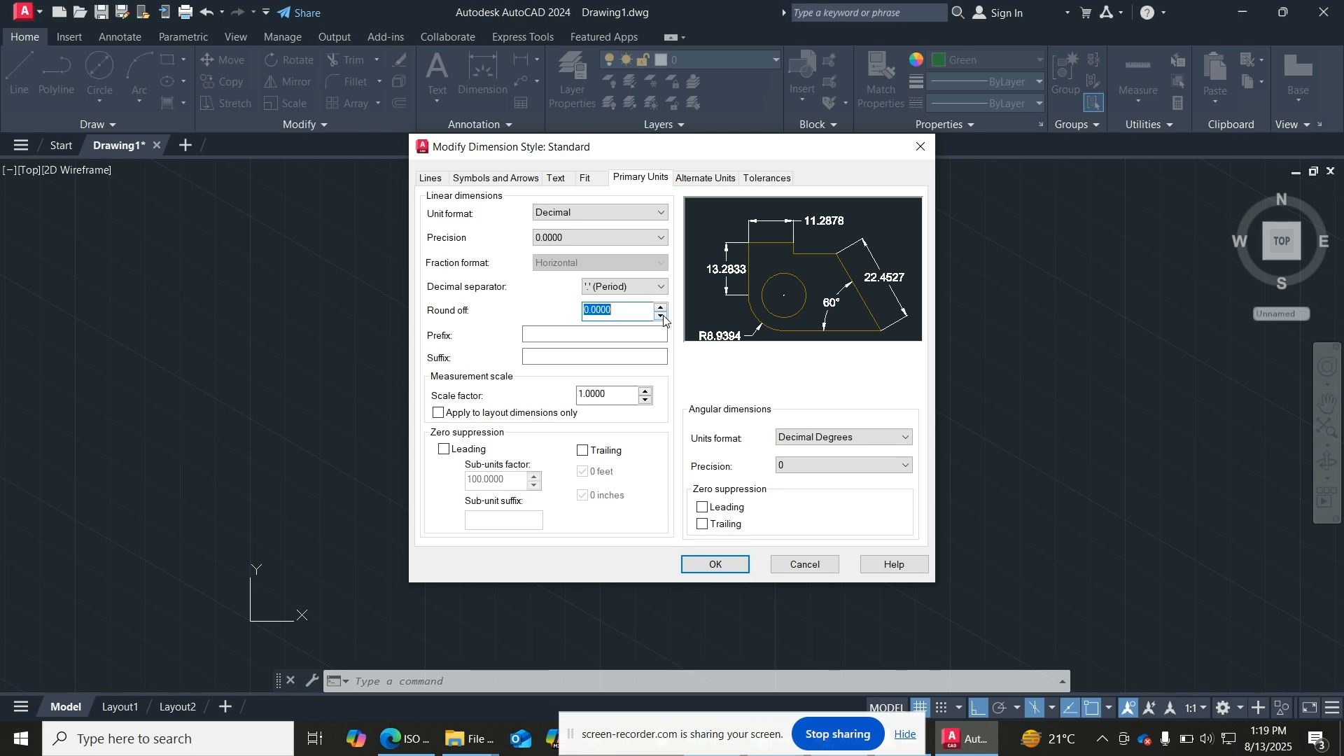
pyautogui.click(635, 310)
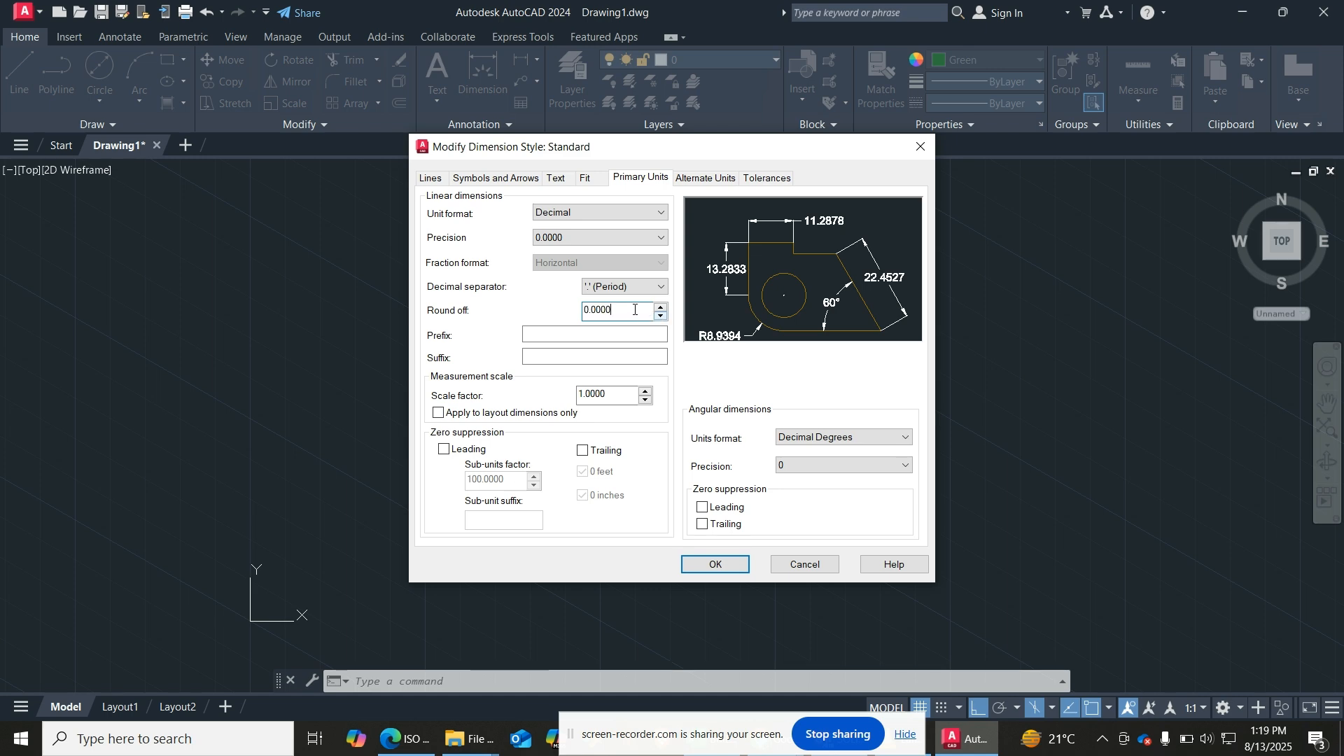
pyautogui.click(601, 238)
pyautogui.click(546, 271)
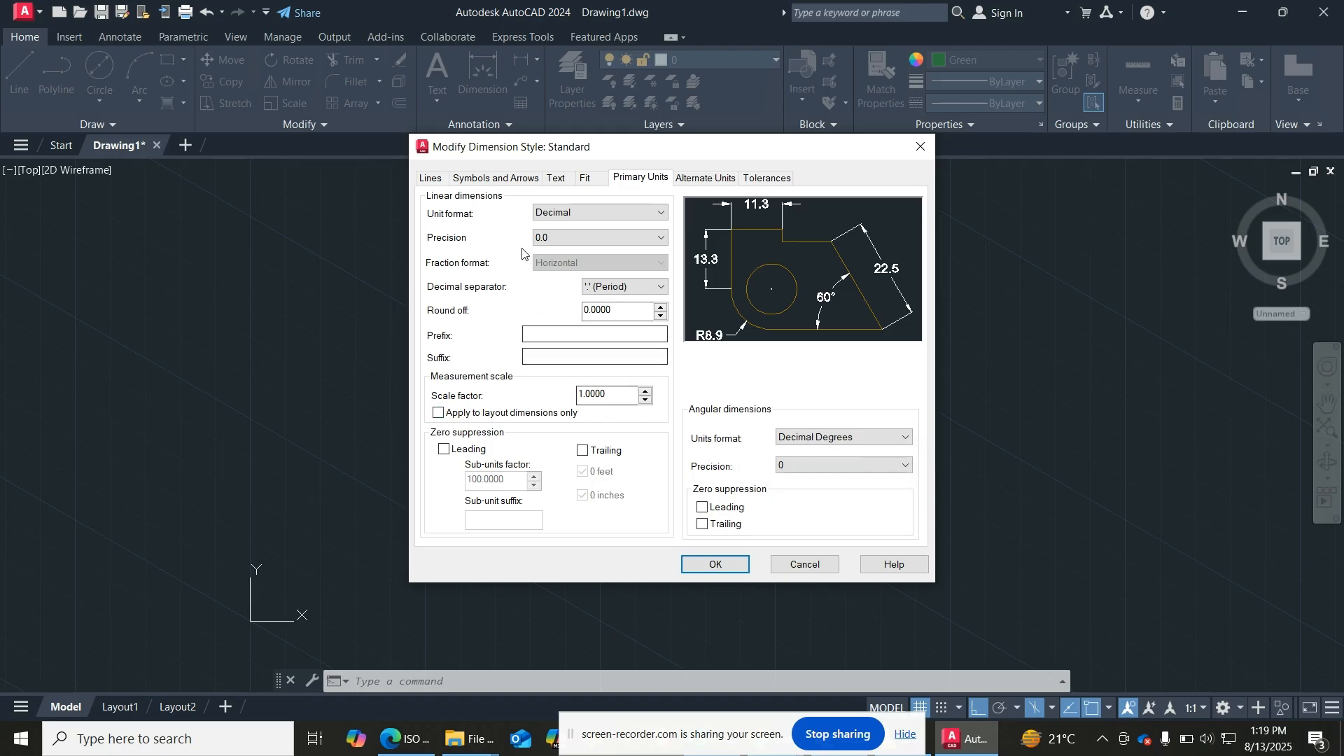
# Step: Set the dimension lines' baseline spacing to 1, apply the style changes and close the Dimension Style Manager
pyautogui.click(432, 179)
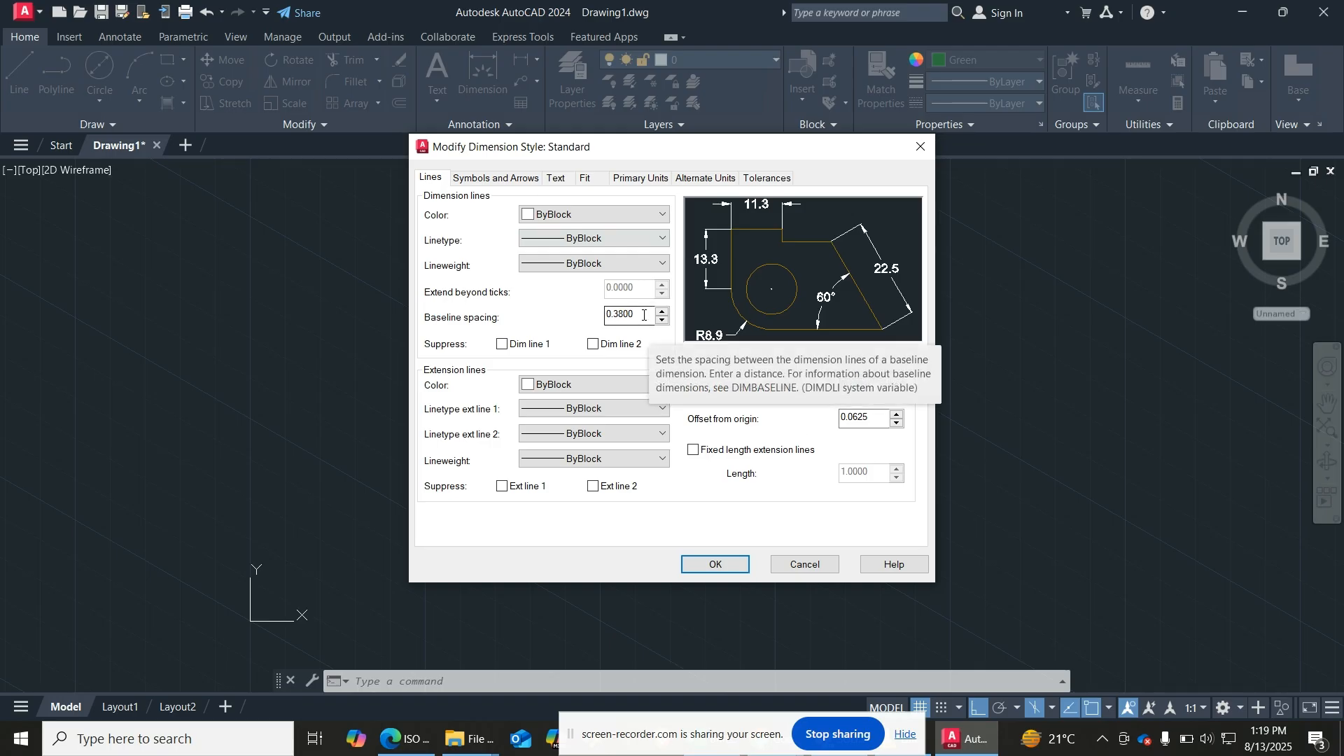
pyautogui.moveTo(643, 315); pyautogui.dragTo(599, 320)
pyautogui.write('1')
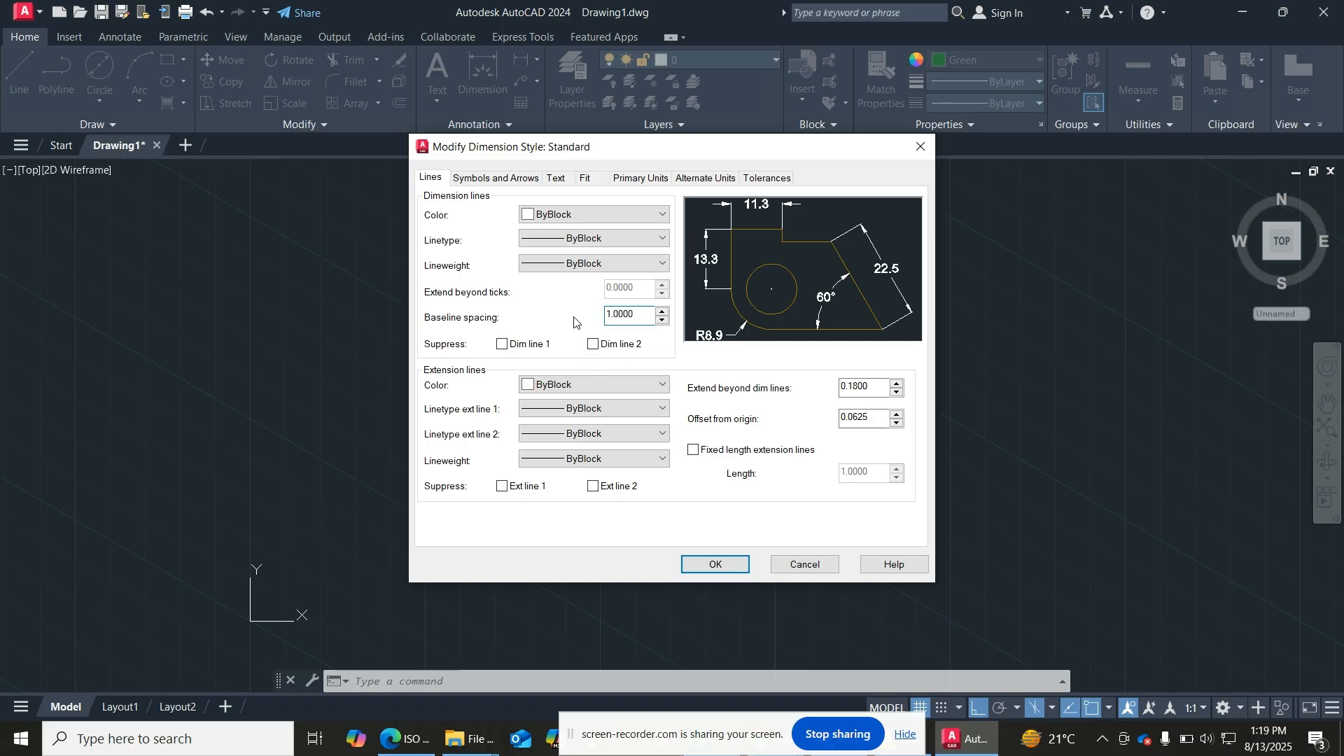
pyautogui.click(498, 181)
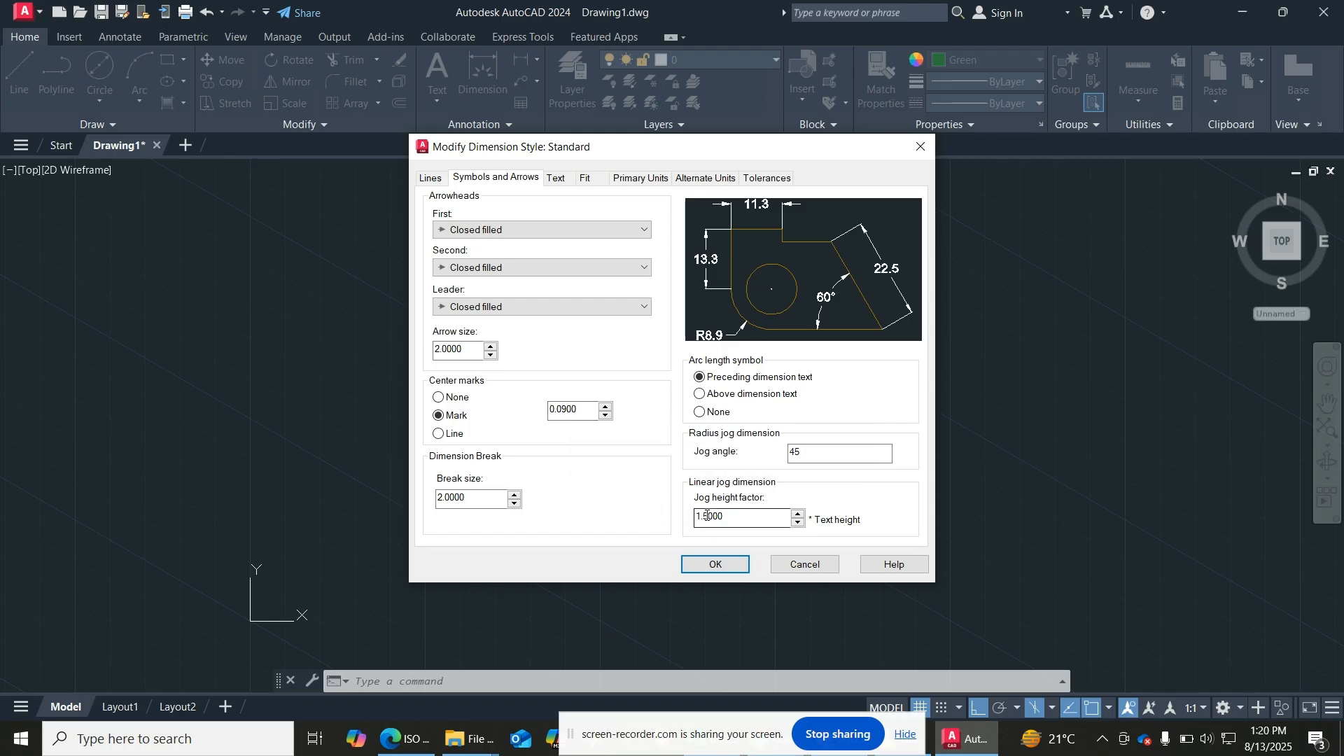
pyautogui.click(715, 565)
pyautogui.click(782, 499)
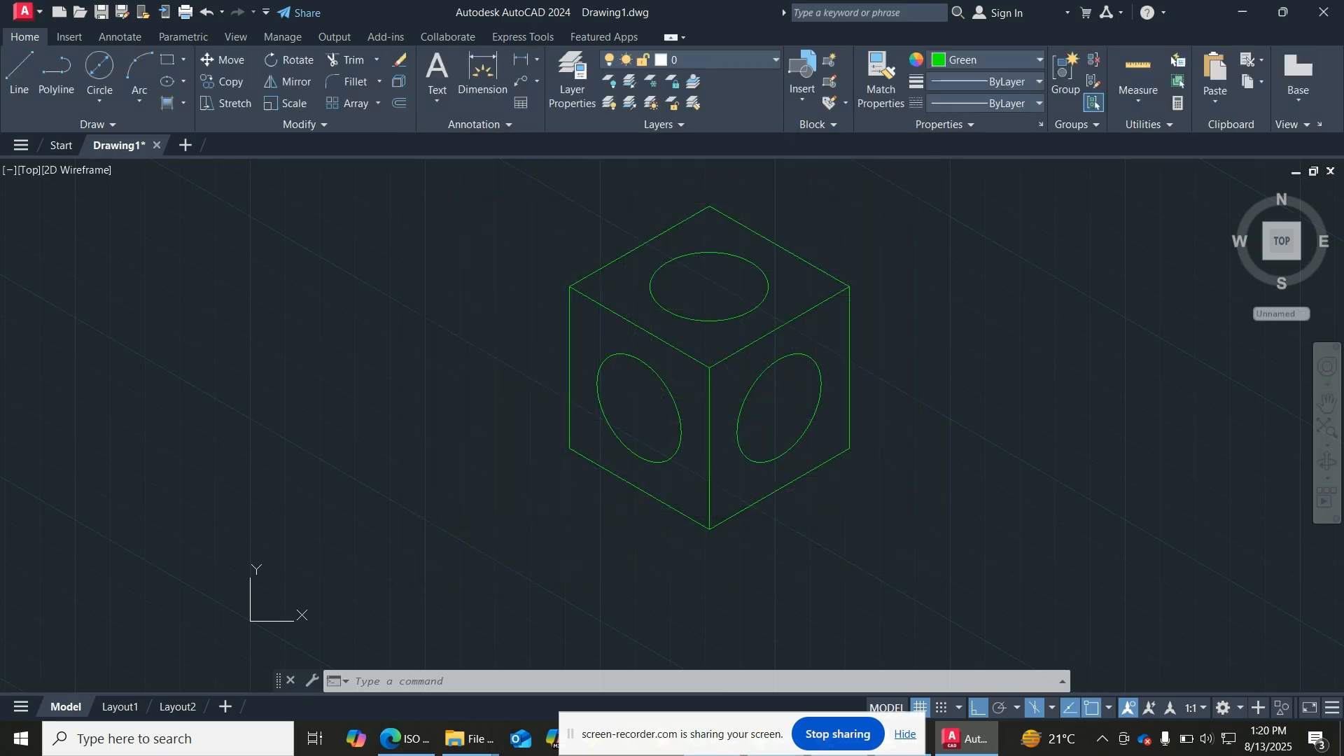
# Step: Try a vertical dimension on the cube's outer left edge, with the dimension line outside the cube
pyautogui.click(479, 68)
pyautogui.click(569, 287)
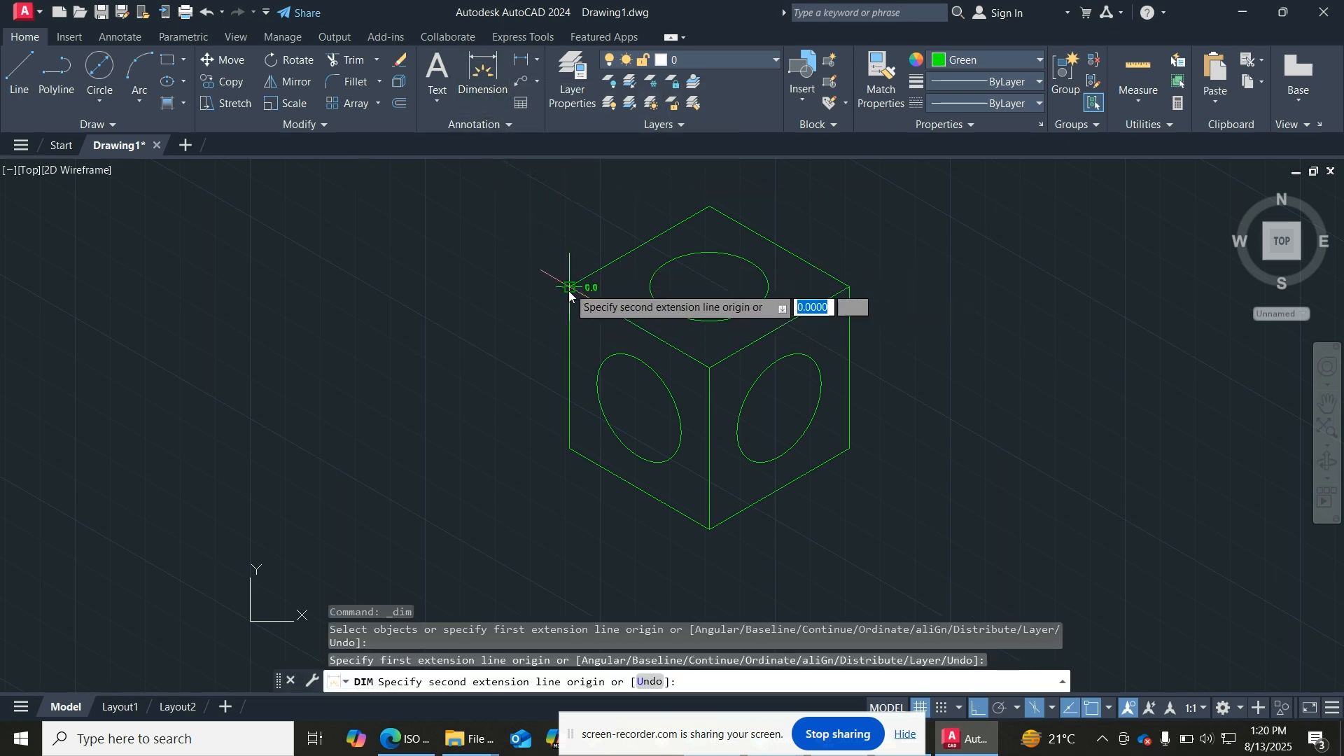
pyautogui.click(569, 448)
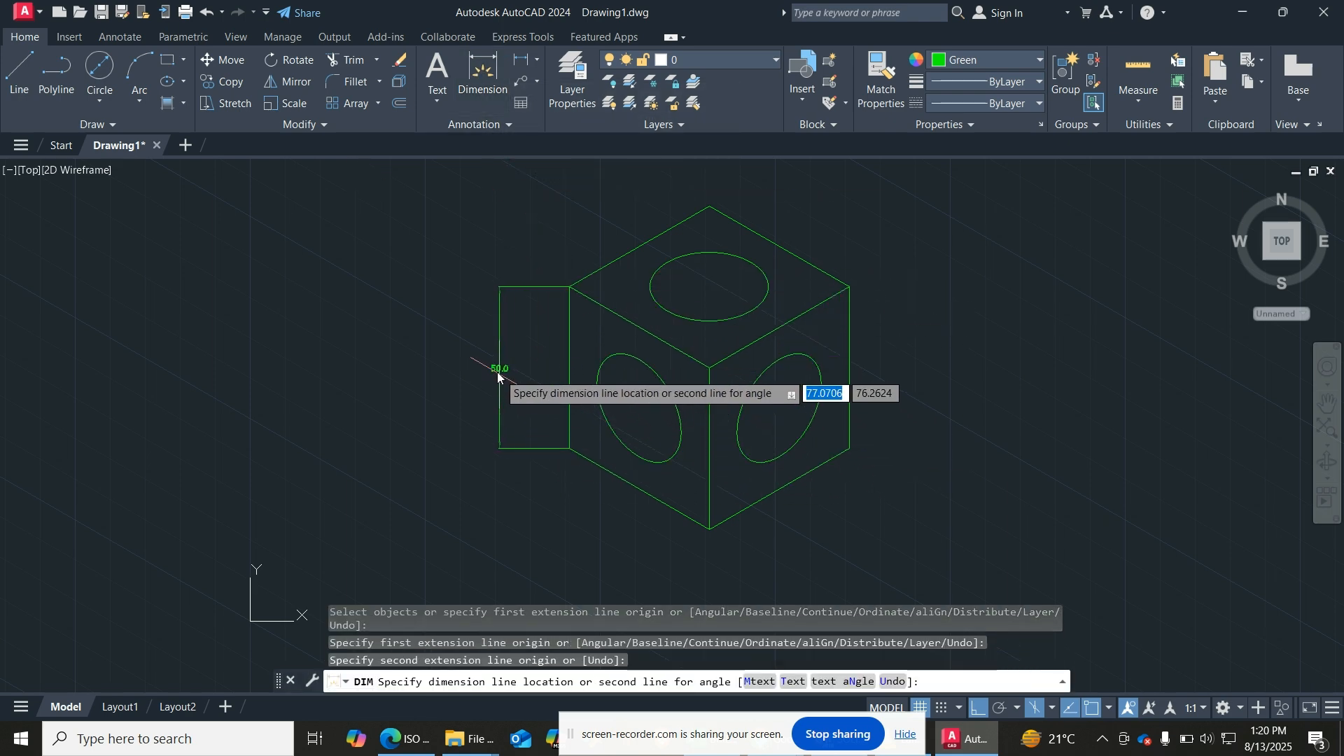
pyautogui.click(498, 373)
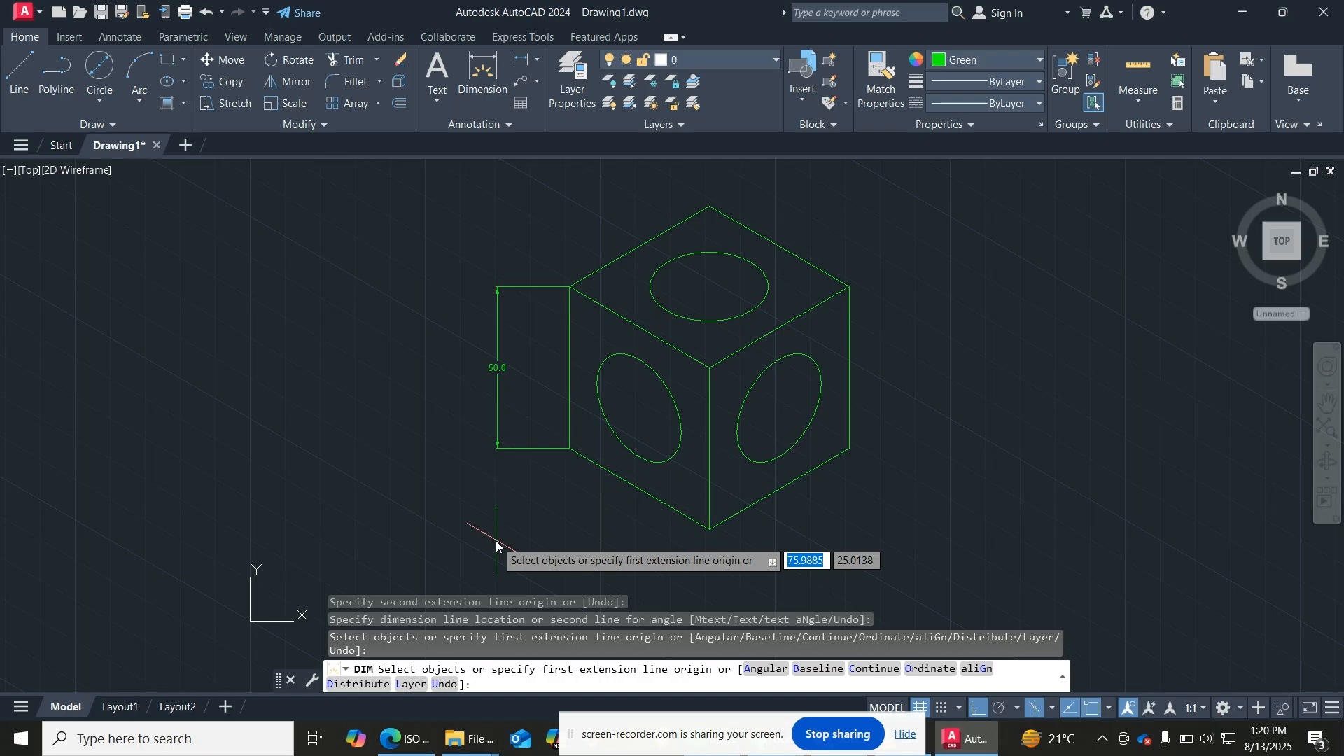
# Step: Set the DIMEXE dimension variable to 1 so extension lines run 1 unit past the dimension line
pyautogui.write('di')
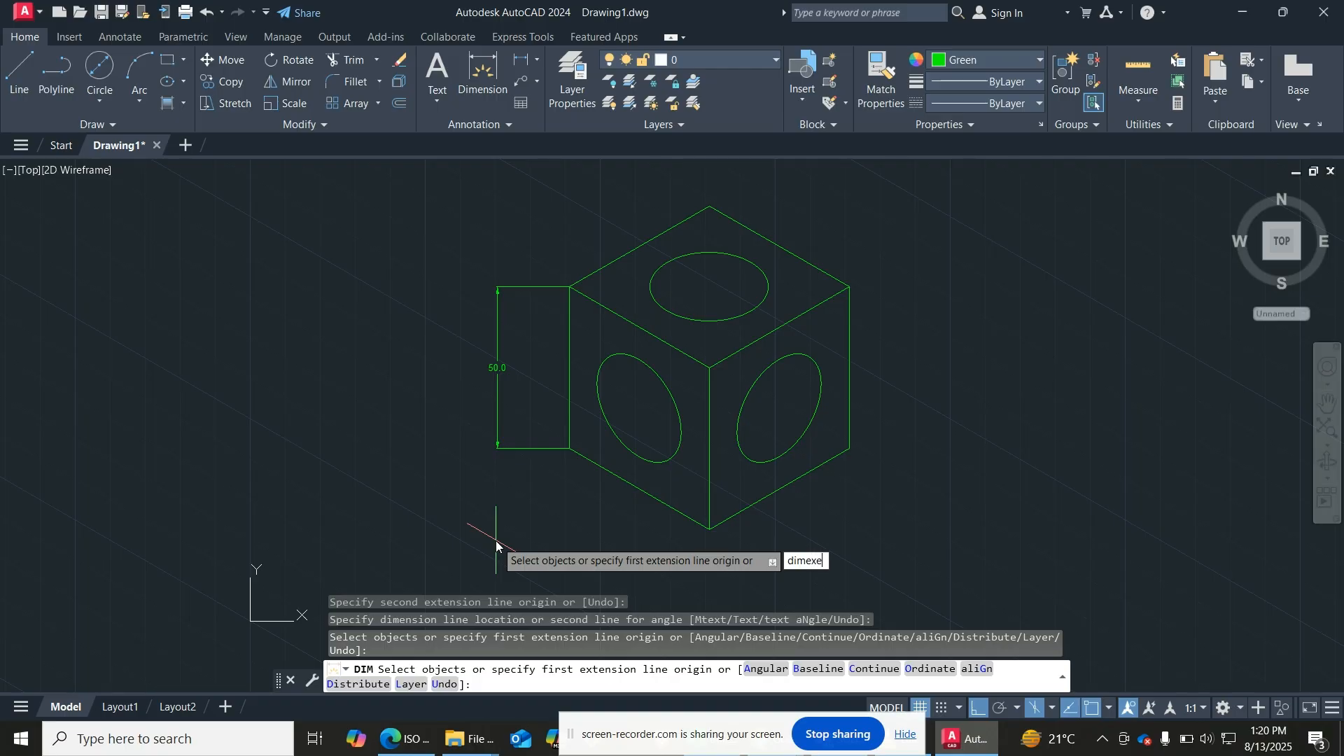
pyautogui.write('mexe')
pyautogui.press('Return')
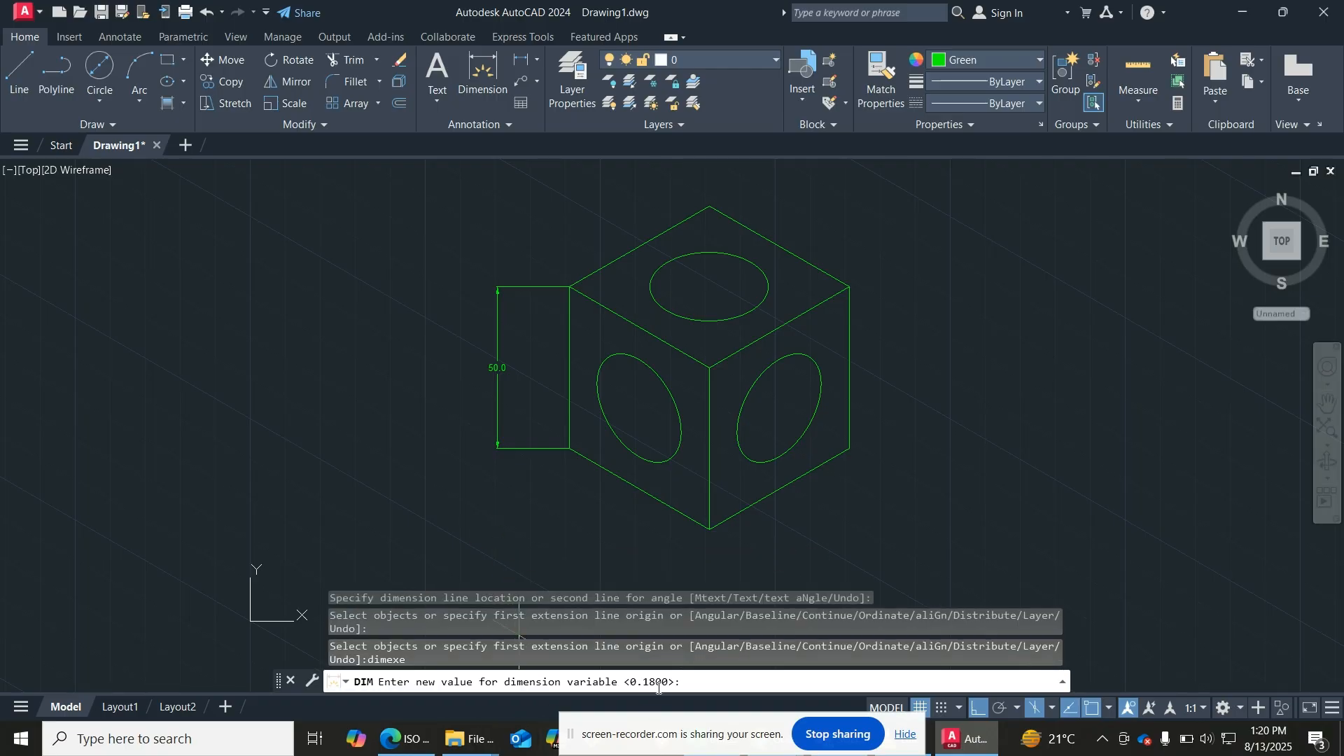
pyautogui.write('1')
pyautogui.press('Return')
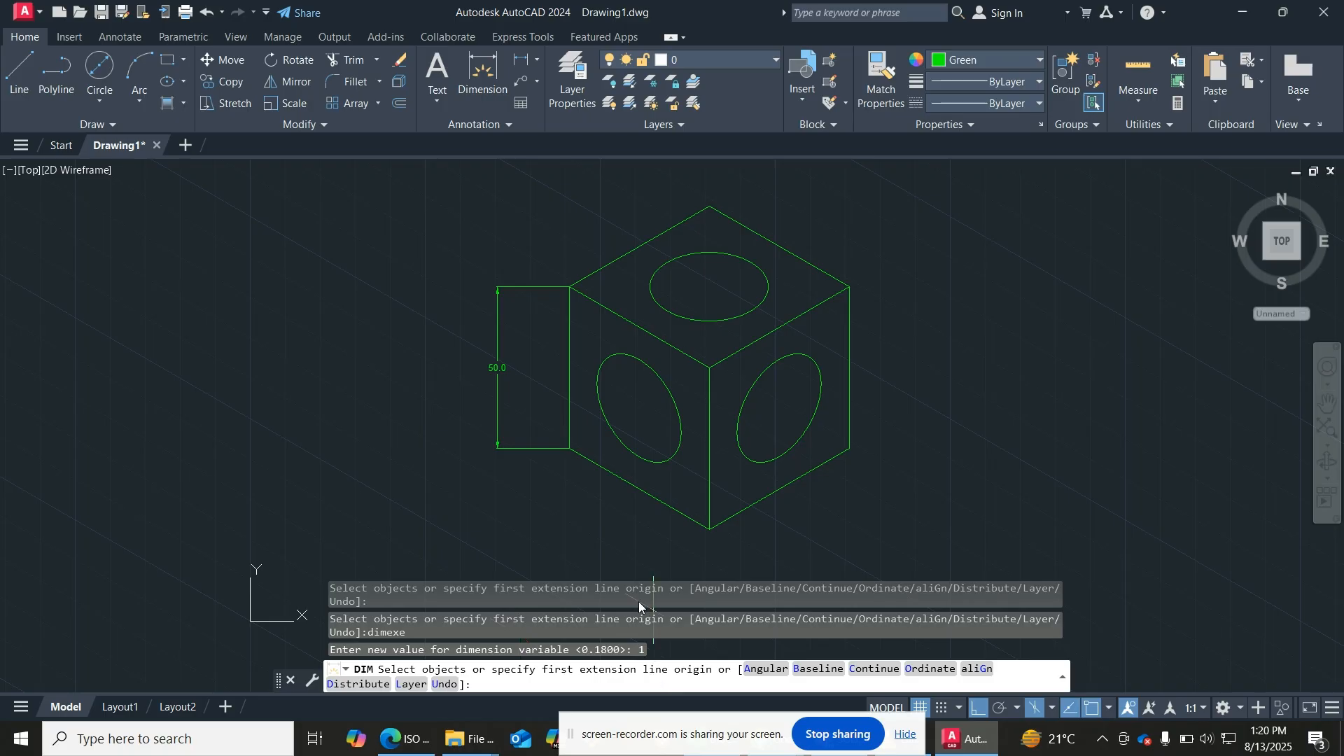
# Step: End the dimension command and erase the trial dimension on the cube's outer left edge
pyautogui.press('Return')
pyautogui.click(516, 450)
pyautogui.press('Delete')
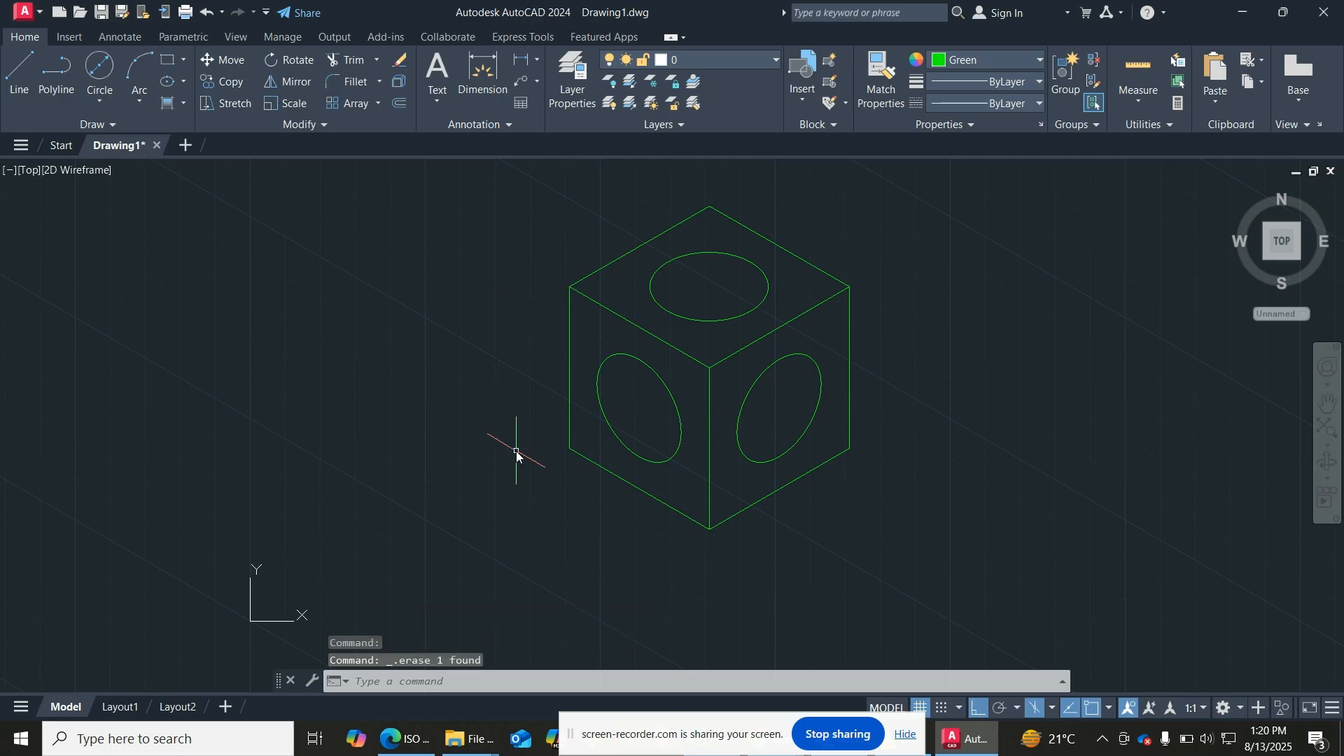
# Step: Dimension the cube's outer left vertical edge between its two corners, placing the dimension line outside the cube, and end the command
pyautogui.click(483, 75)
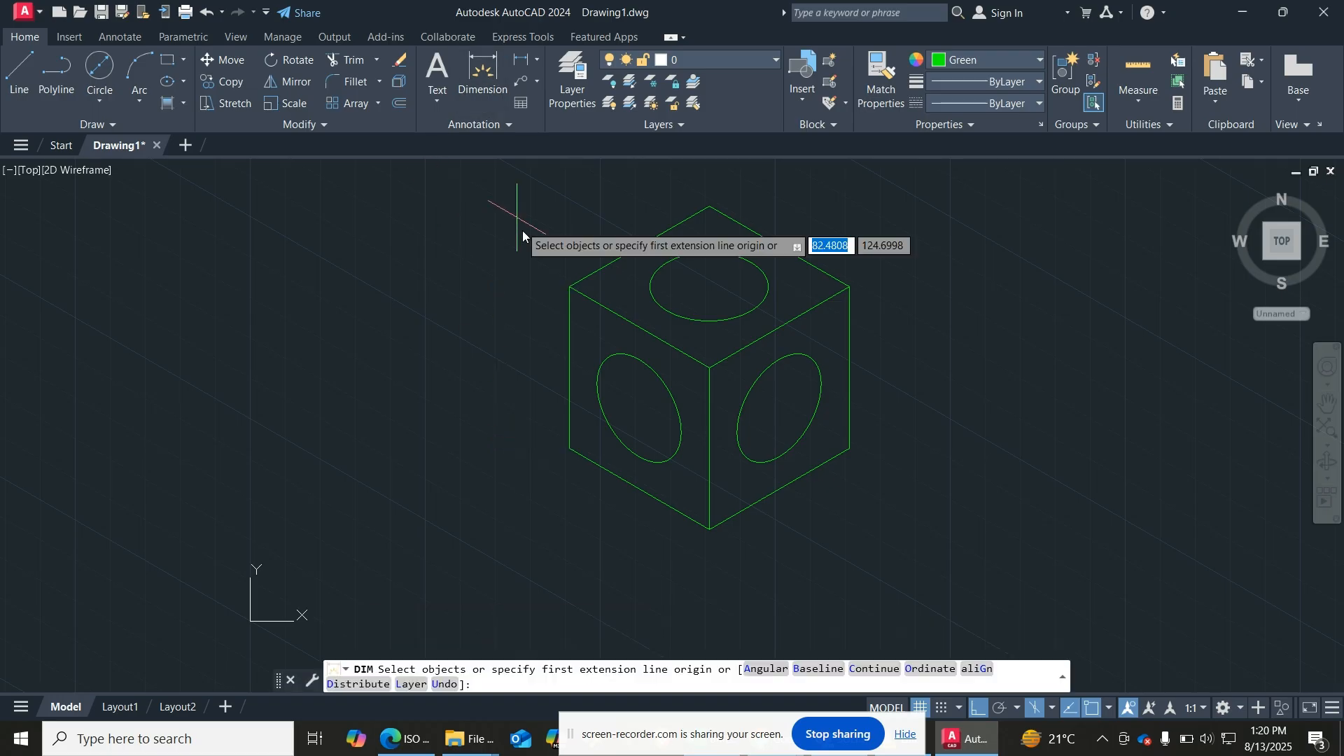
pyautogui.click(570, 287)
pyautogui.click(571, 450)
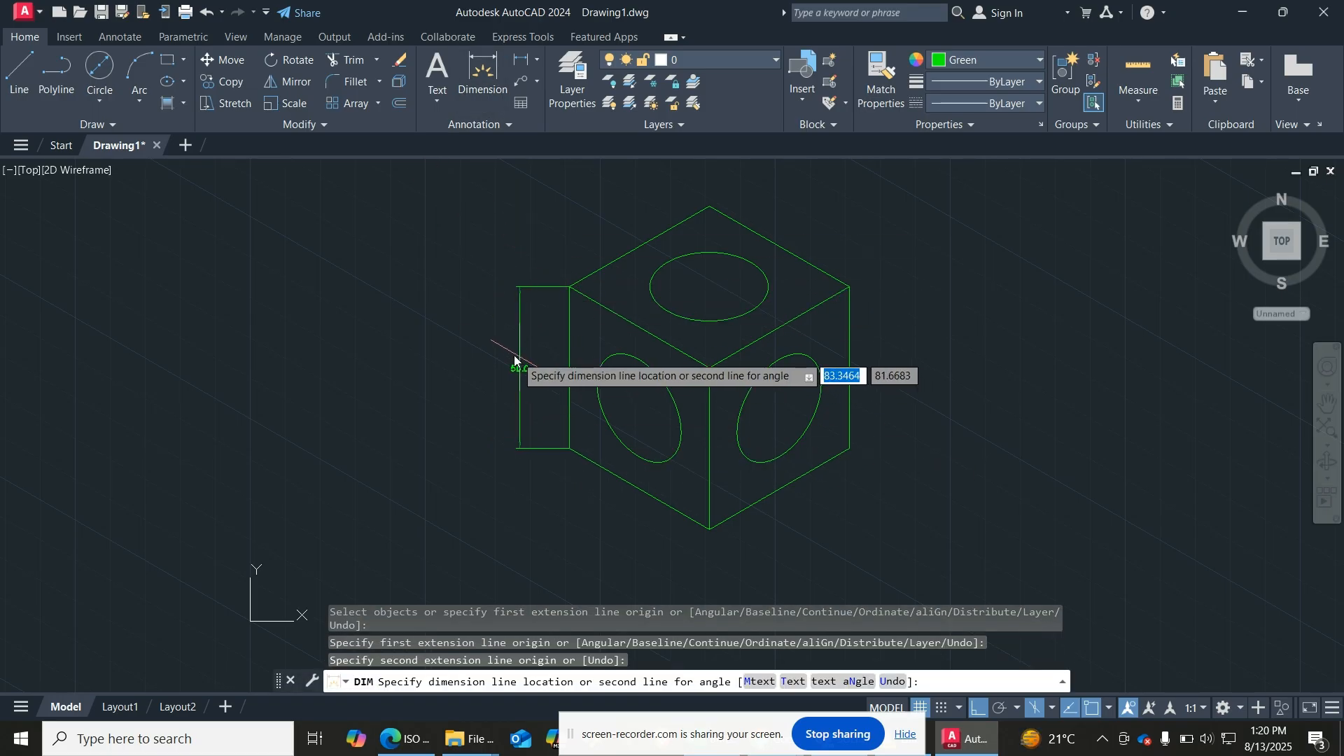
pyautogui.click(505, 361)
pyautogui.scroll(-4, 567, 362)
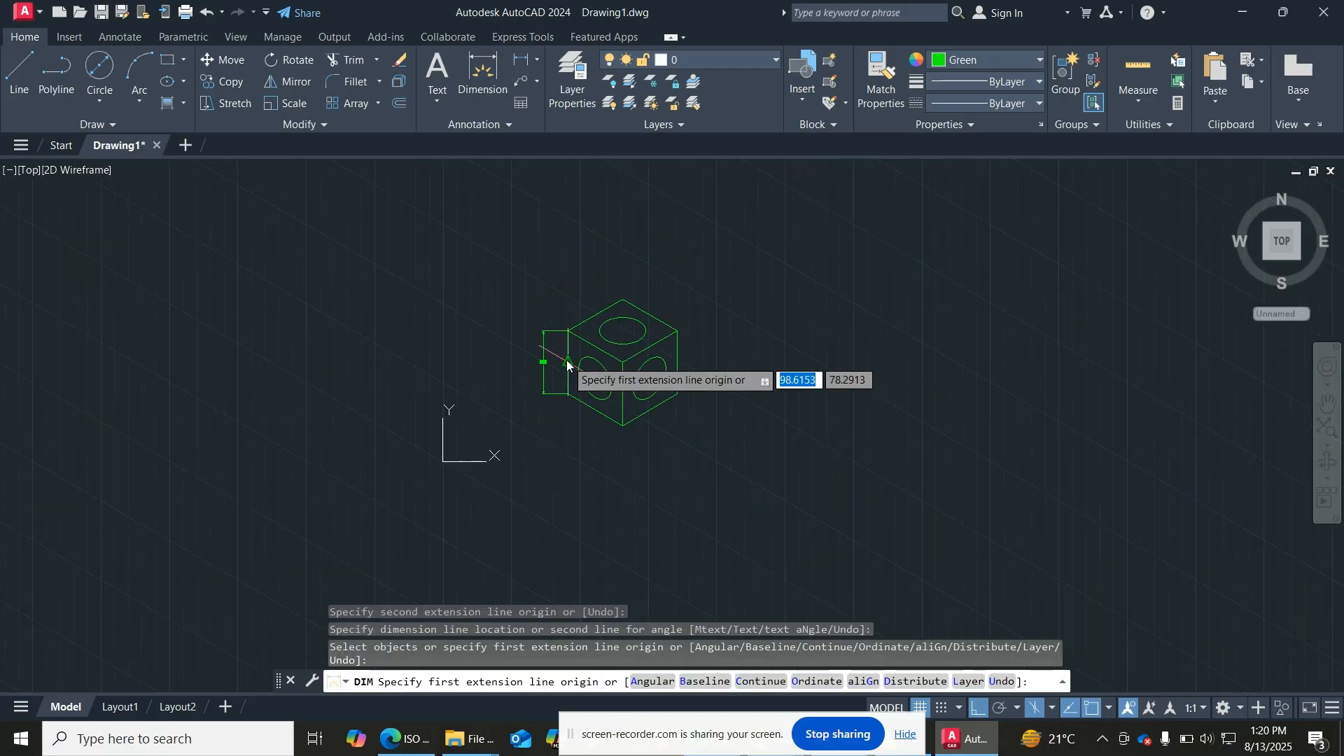
pyautogui.scroll(3, 569, 361)
pyautogui.scroll(4, 539, 346)
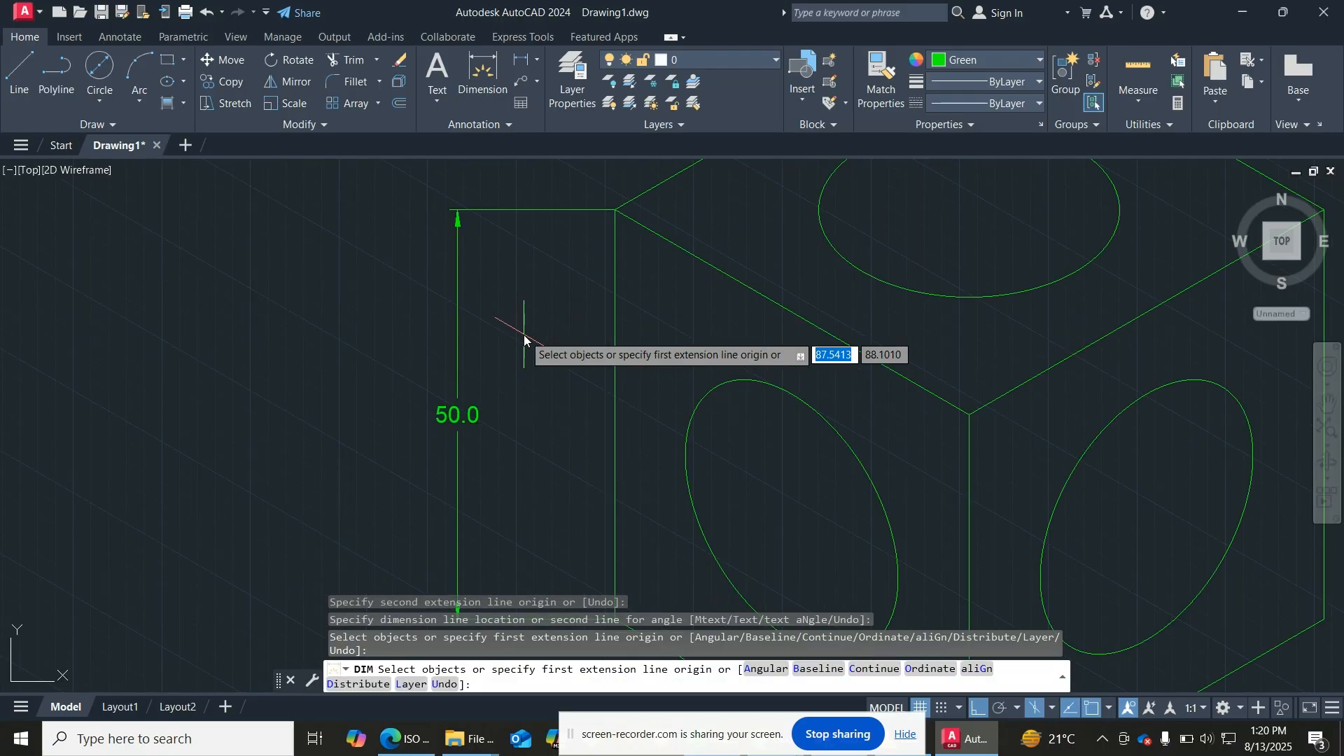
pyautogui.scroll(-2, 525, 341)
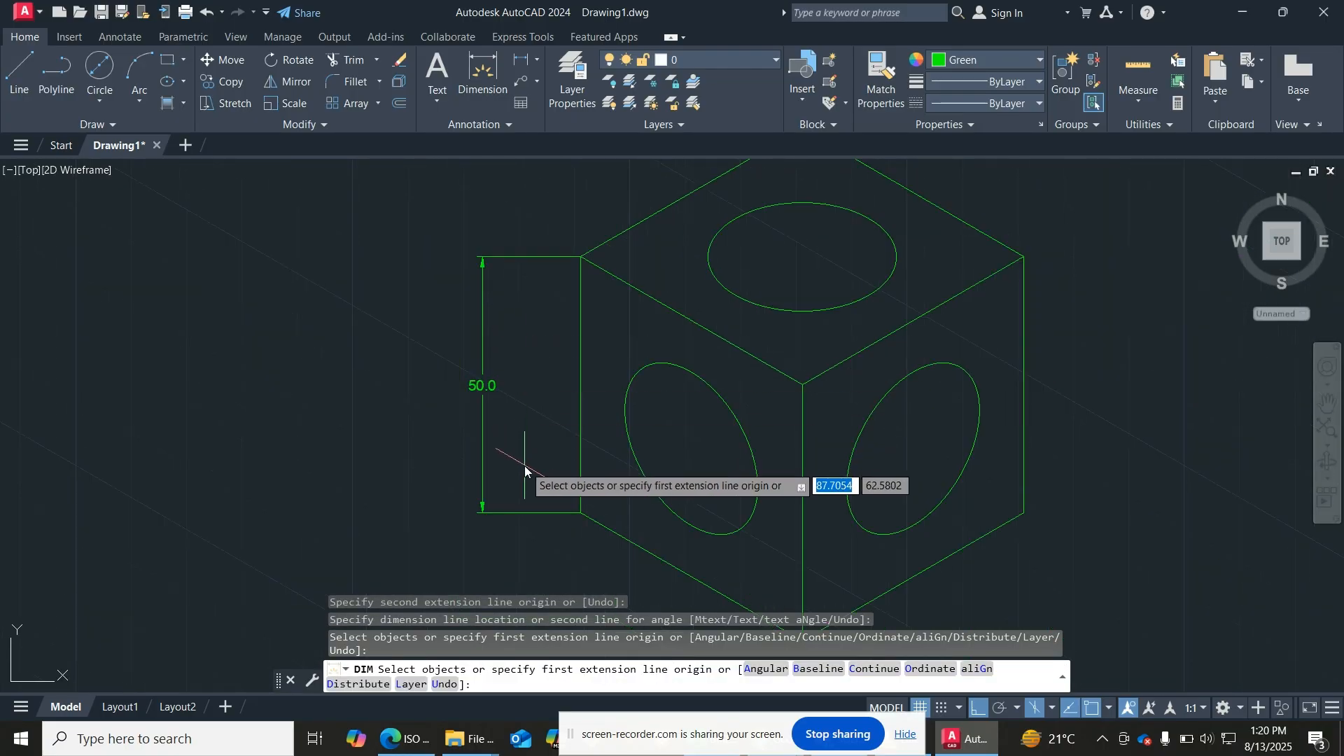
pyautogui.click(528, 512)
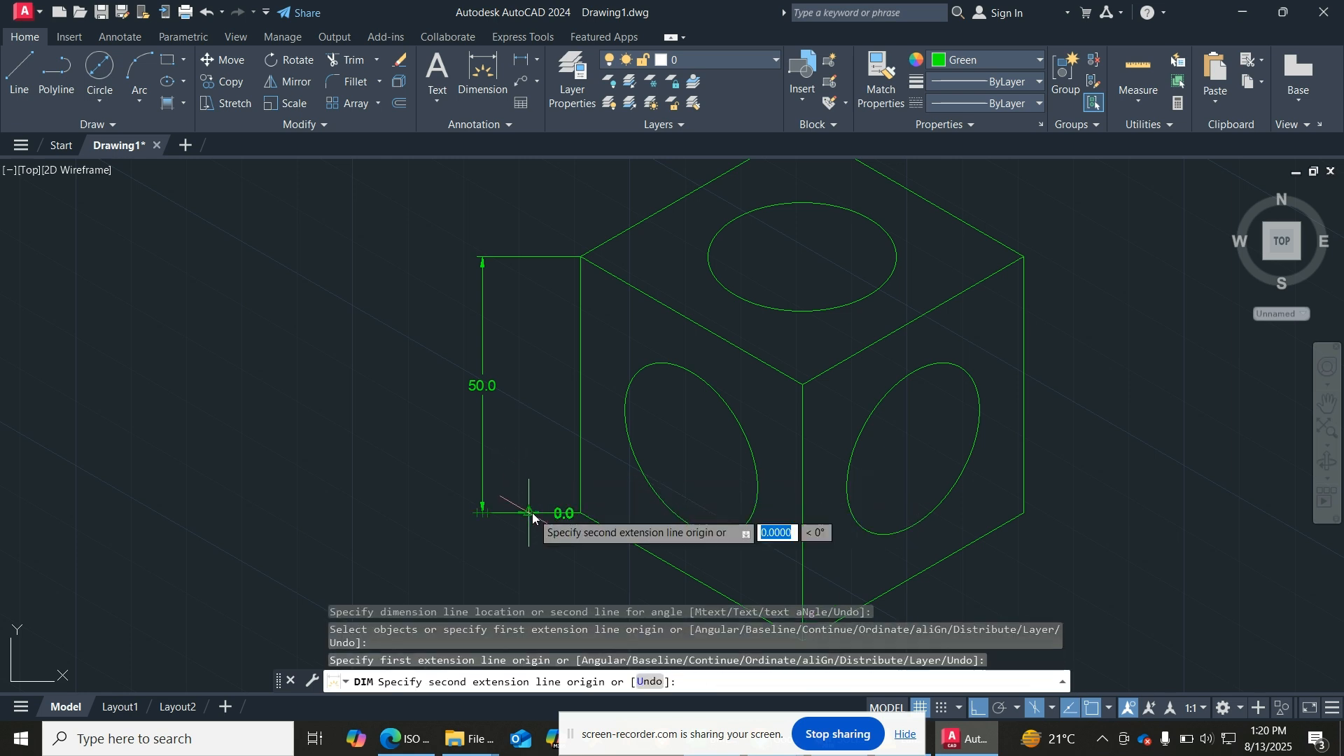
pyautogui.press('Escape')
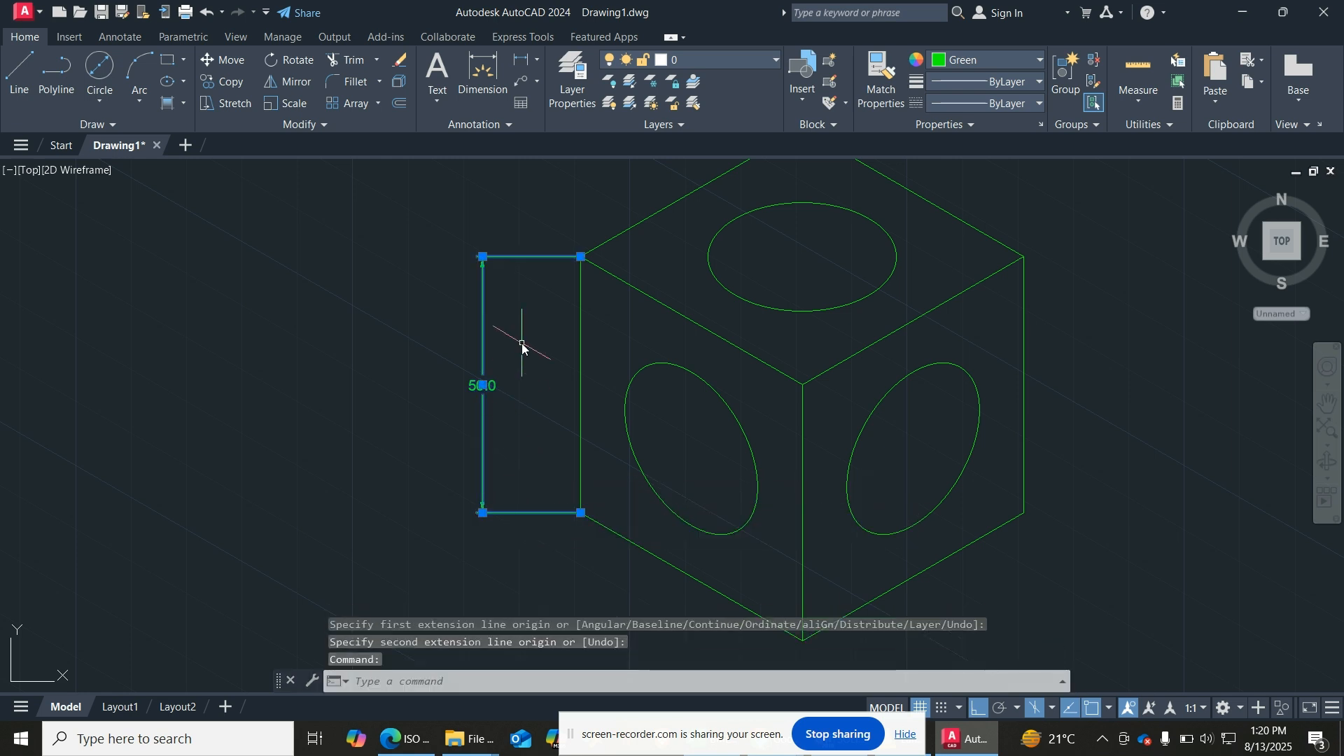
# Step: Erase the existing dimension on the cube's outer left vertical edge
pyautogui.press('Escape')
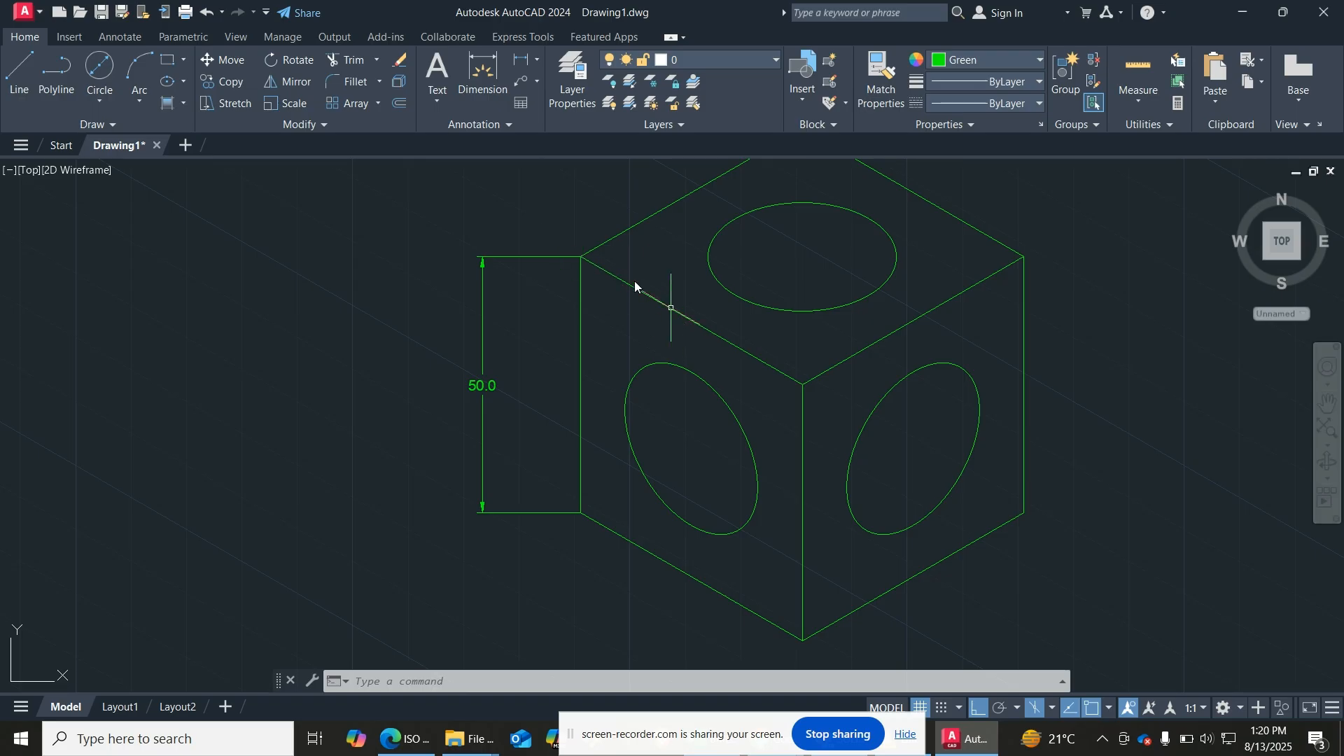
pyautogui.click(534, 258)
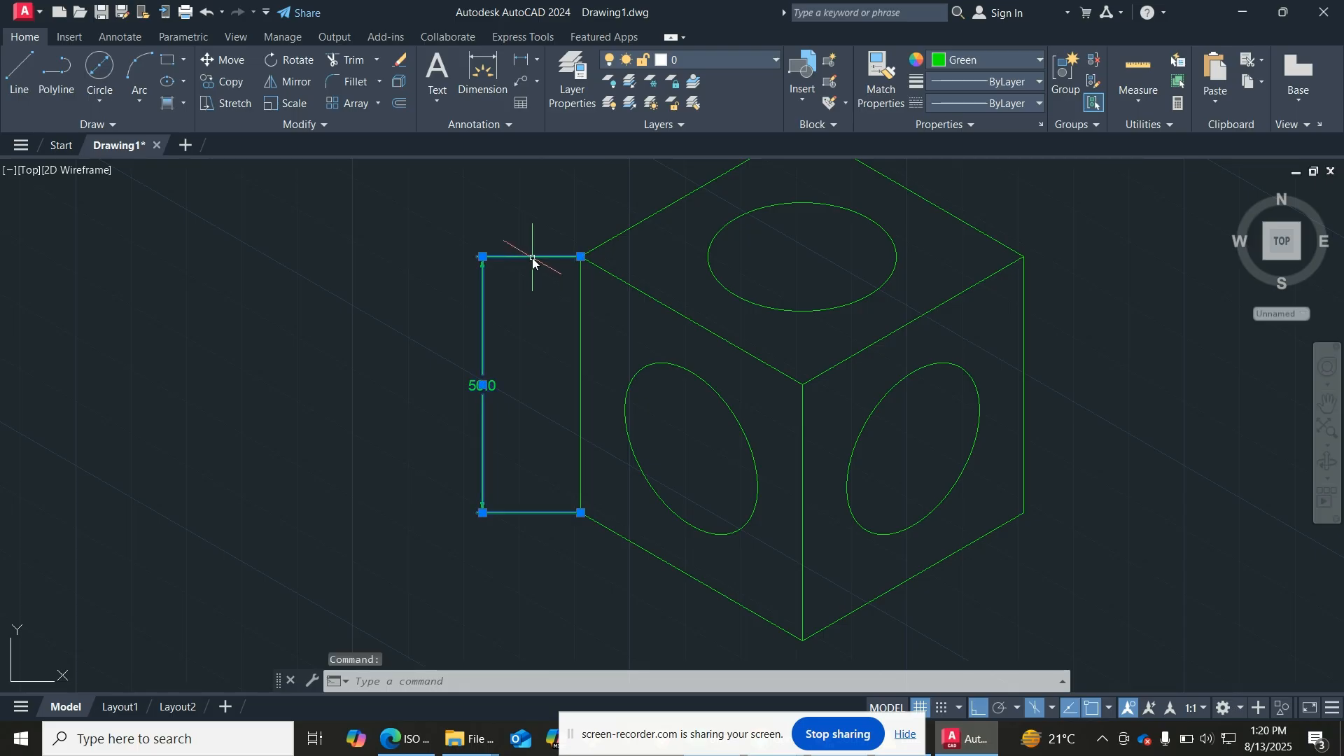
pyautogui.press('Delete')
# Step: Start a new dimension between the two corners of the cube's outer left vertical edge, with a text angle of 45
pyautogui.click(483, 88)
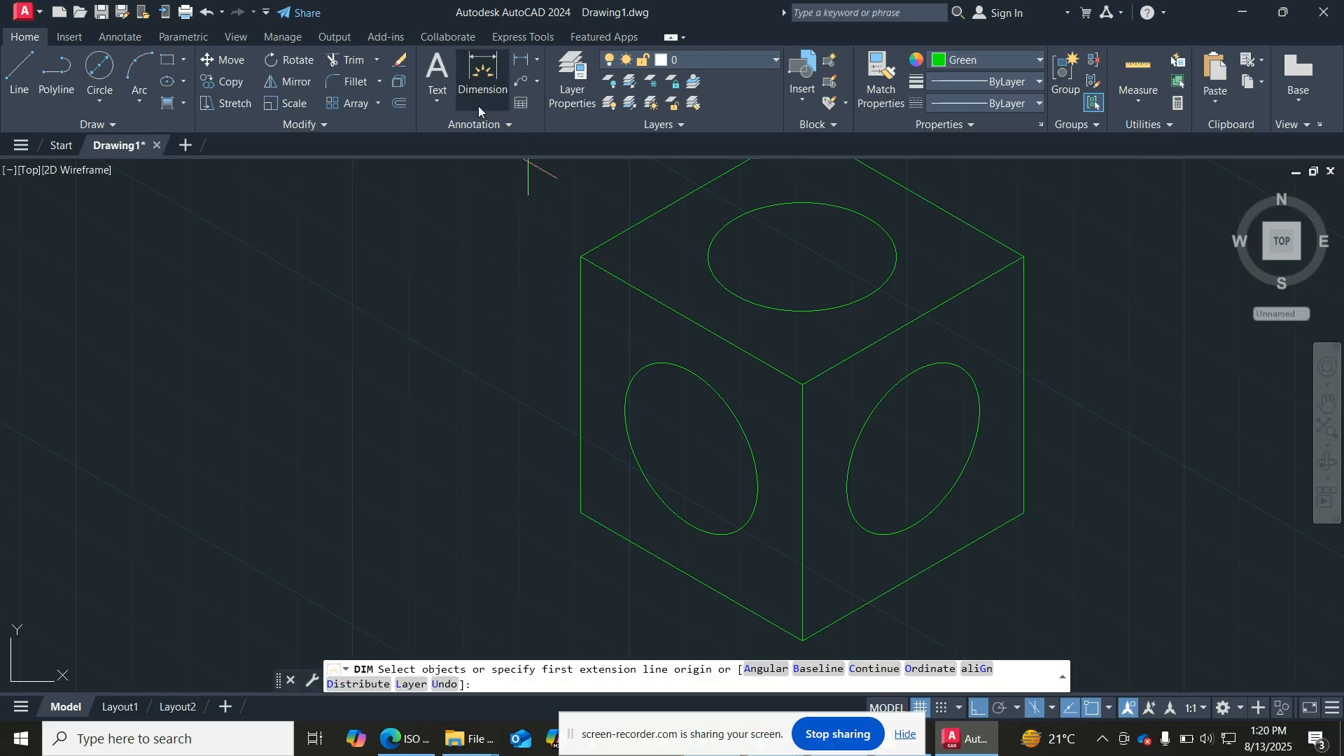
pyautogui.click(581, 258)
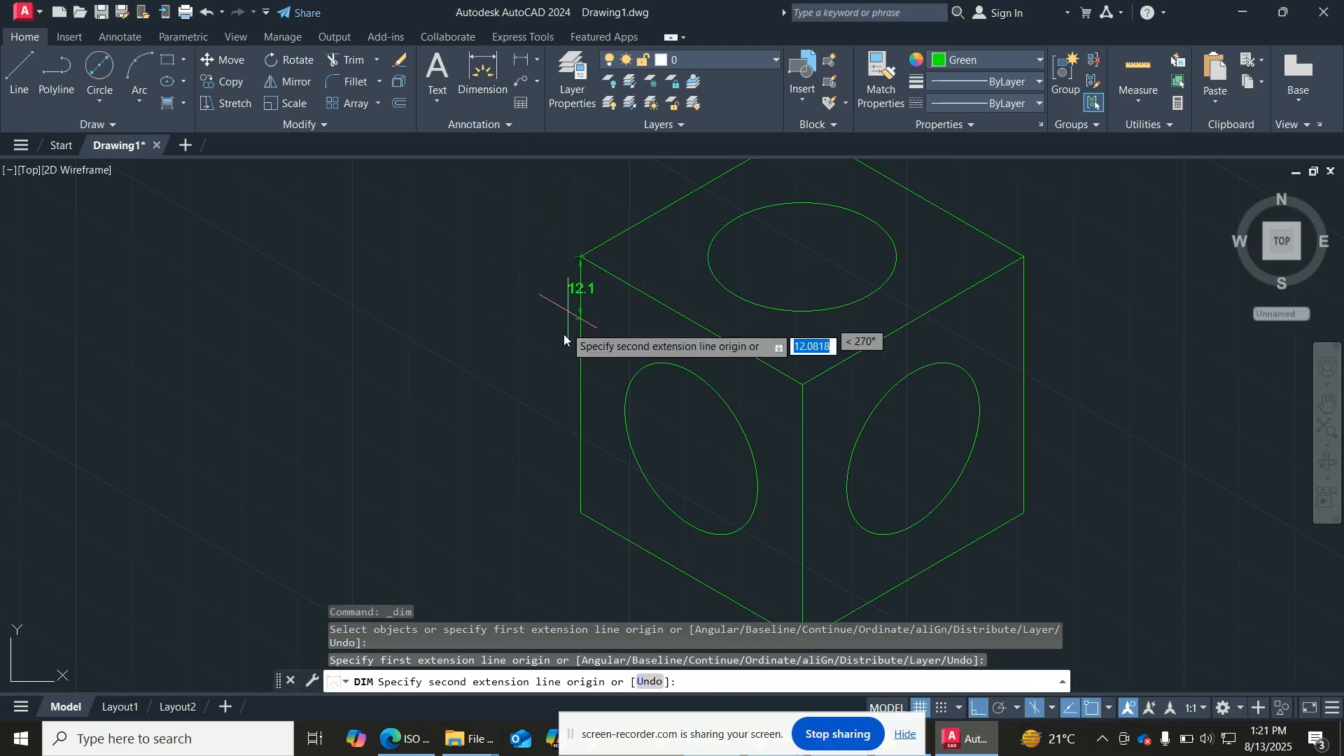
pyautogui.click(581, 513)
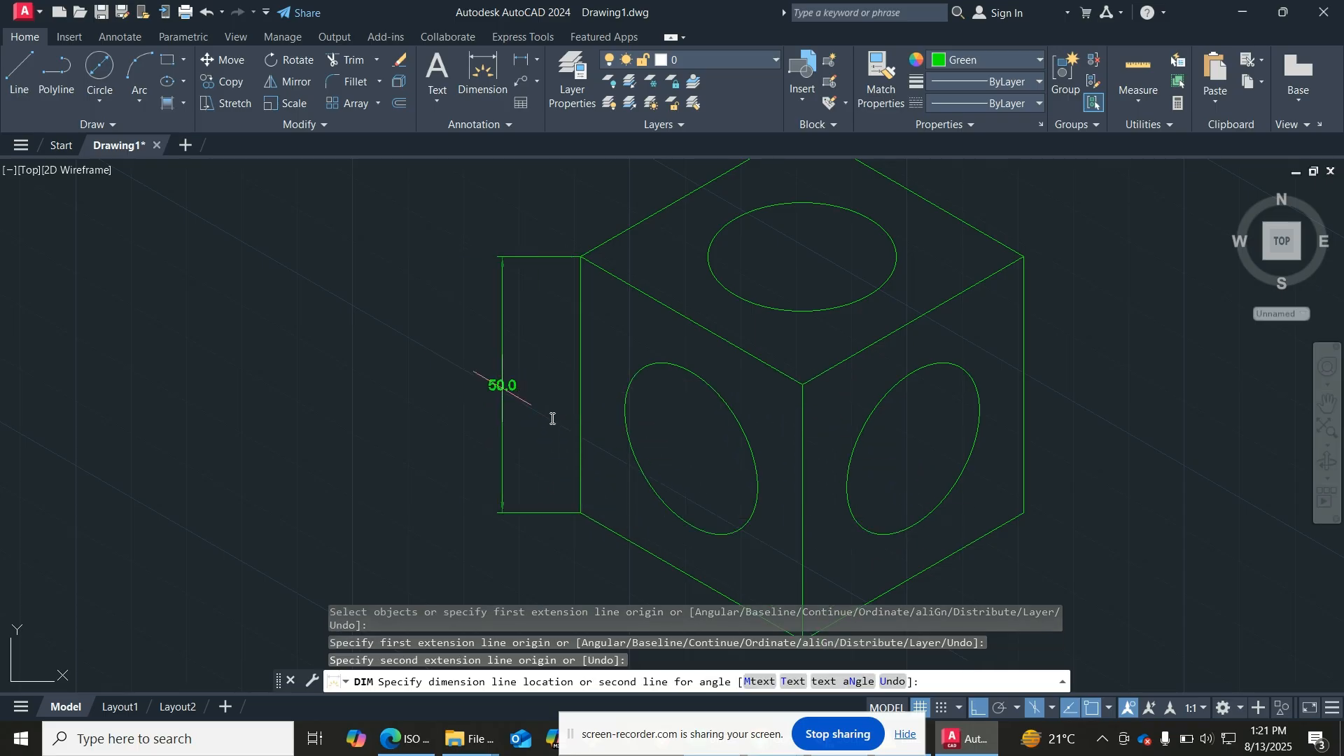
pyautogui.click(865, 685)
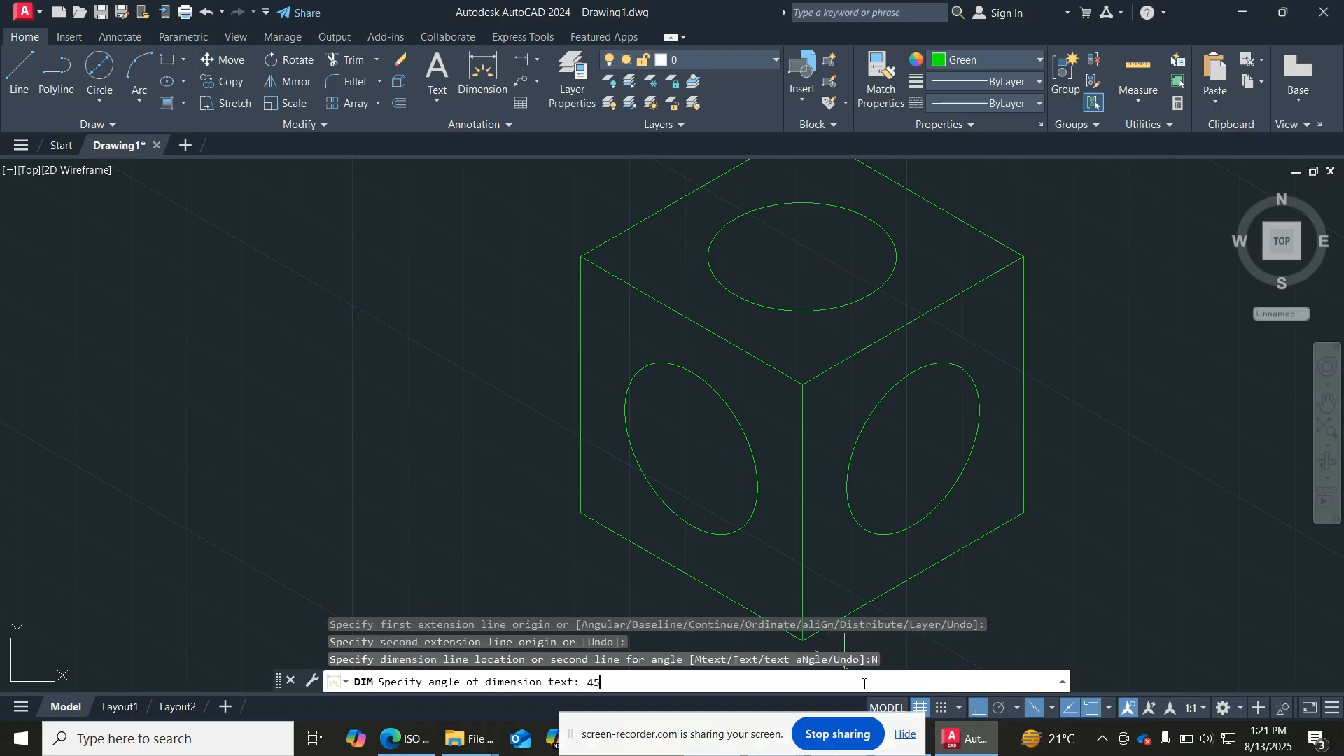
pyautogui.write('45')
pyautogui.press('Return')
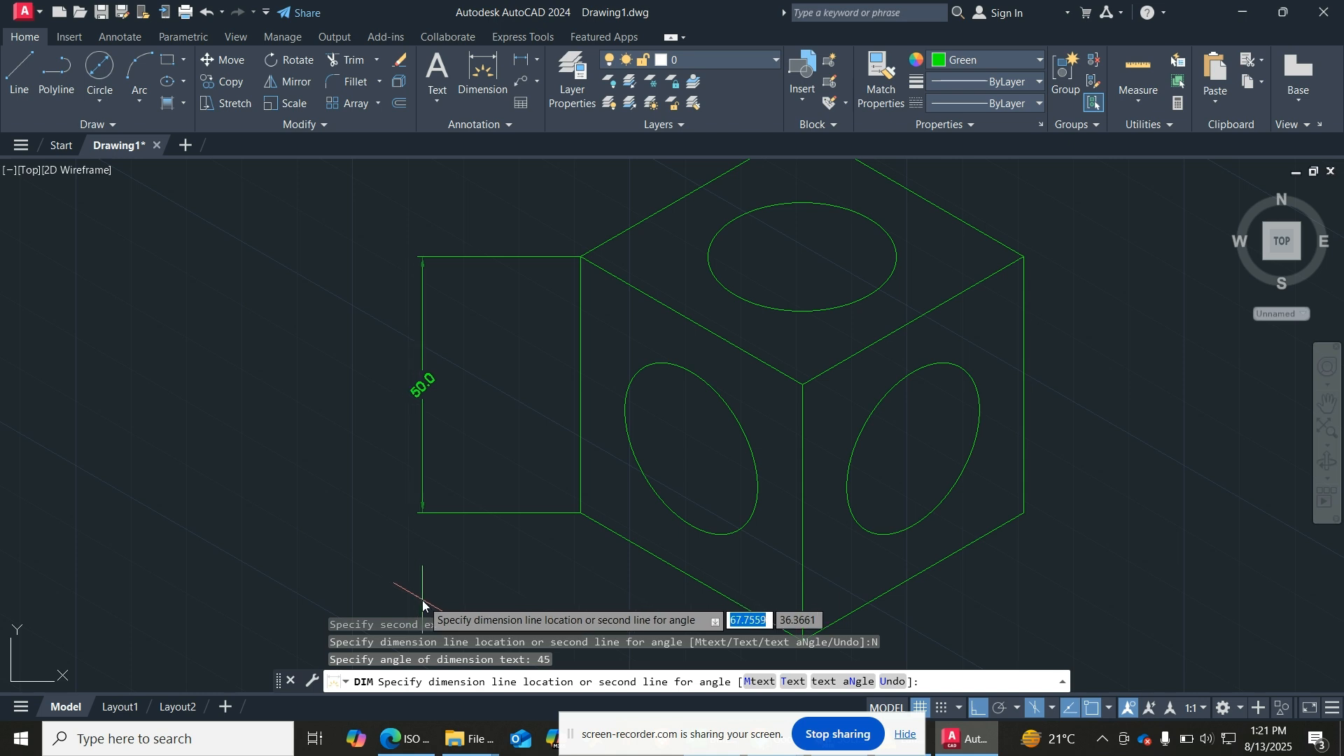
# Step: Set the edge dimension's text angle to 90, place its dimension line outside the cube, and end the command
pyautogui.write('n')
pyautogui.press('Return')
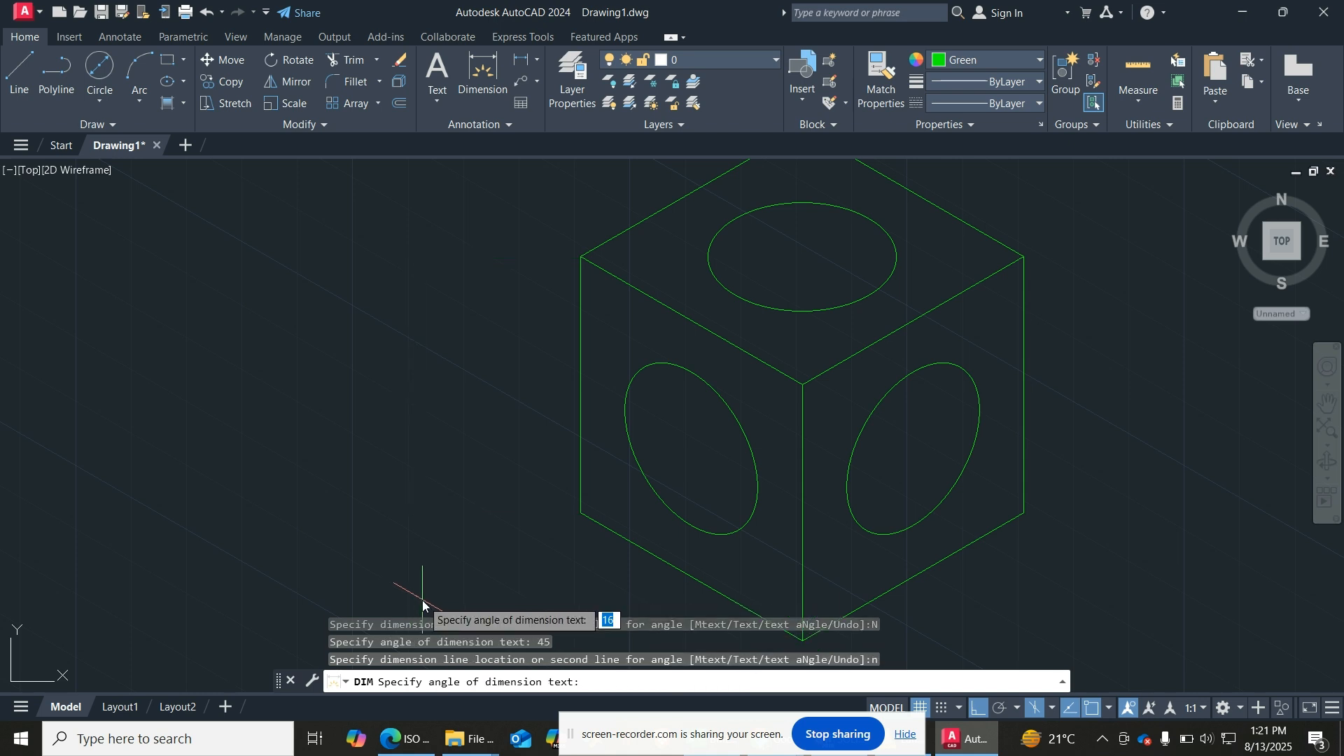
pyautogui.write('90')
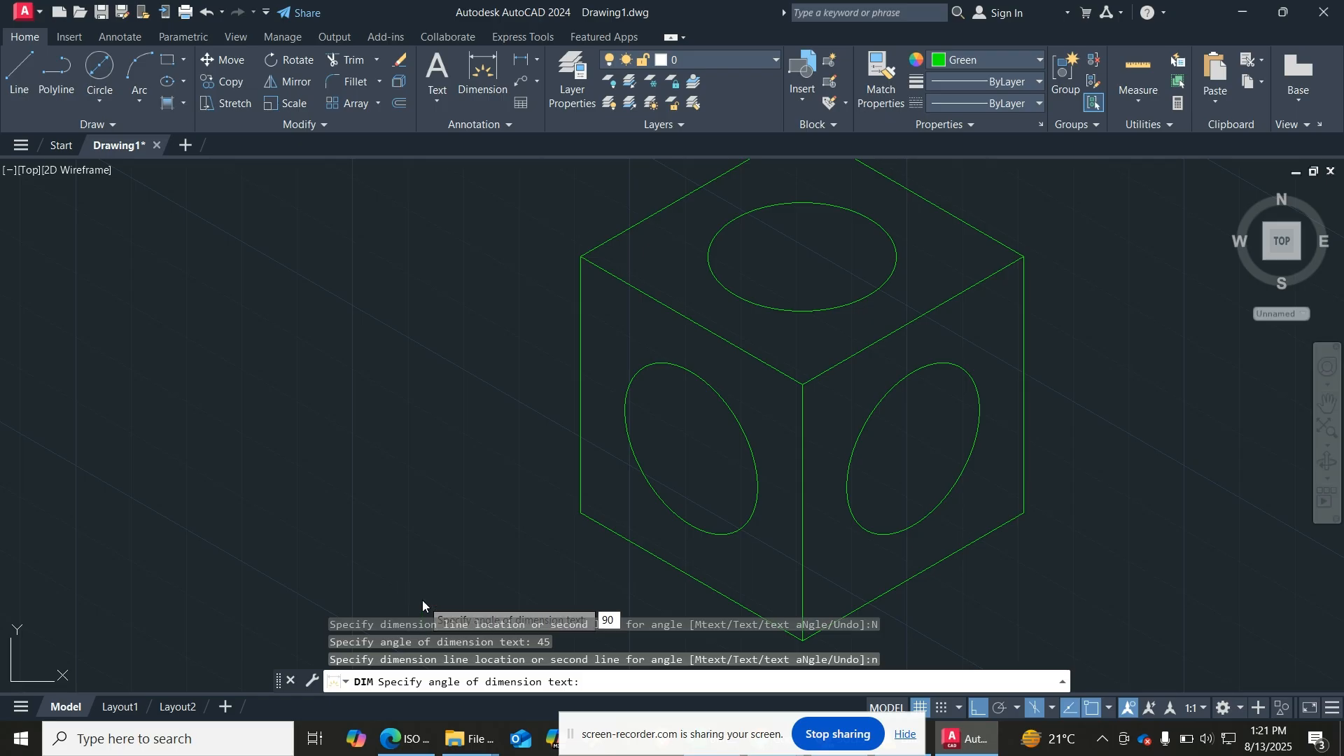
pyautogui.press('Return')
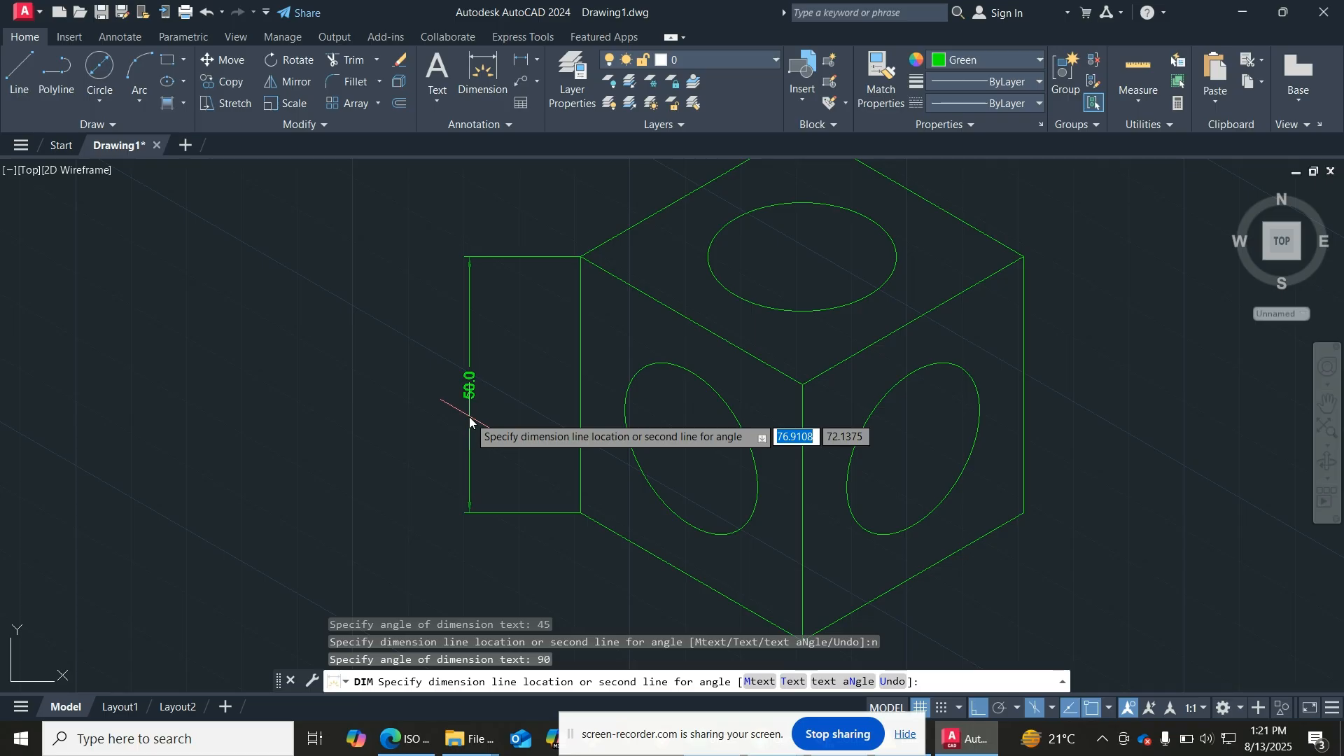
pyautogui.click(470, 420)
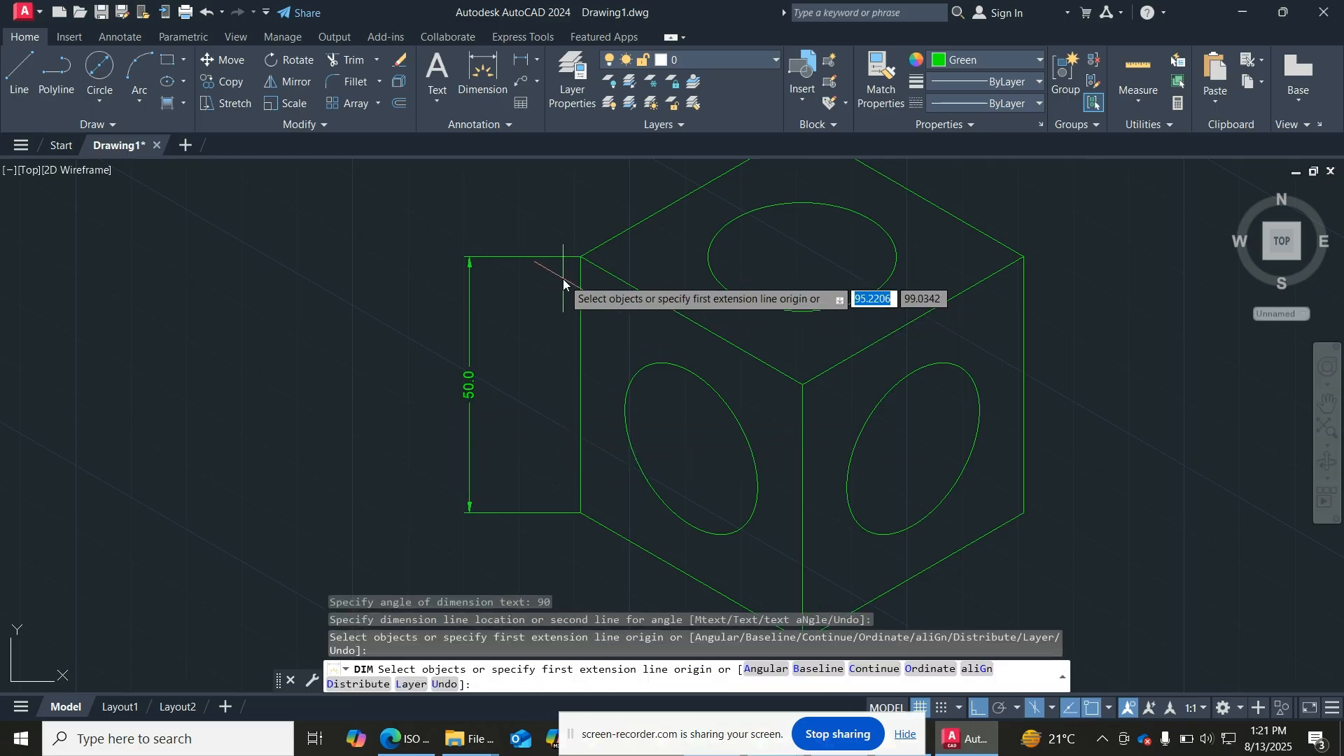
pyautogui.click(530, 263)
pyautogui.press('Escape')
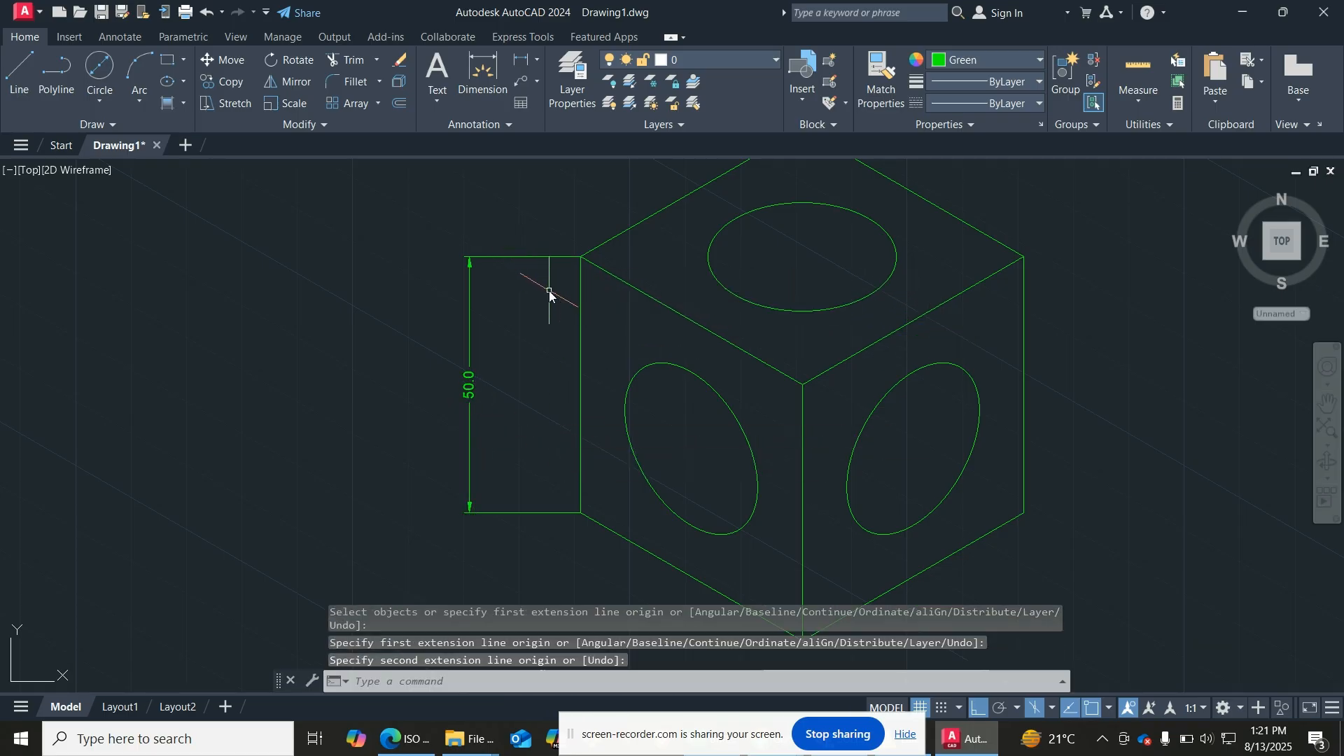
pyautogui.click(538, 264)
pyautogui.press('Escape')
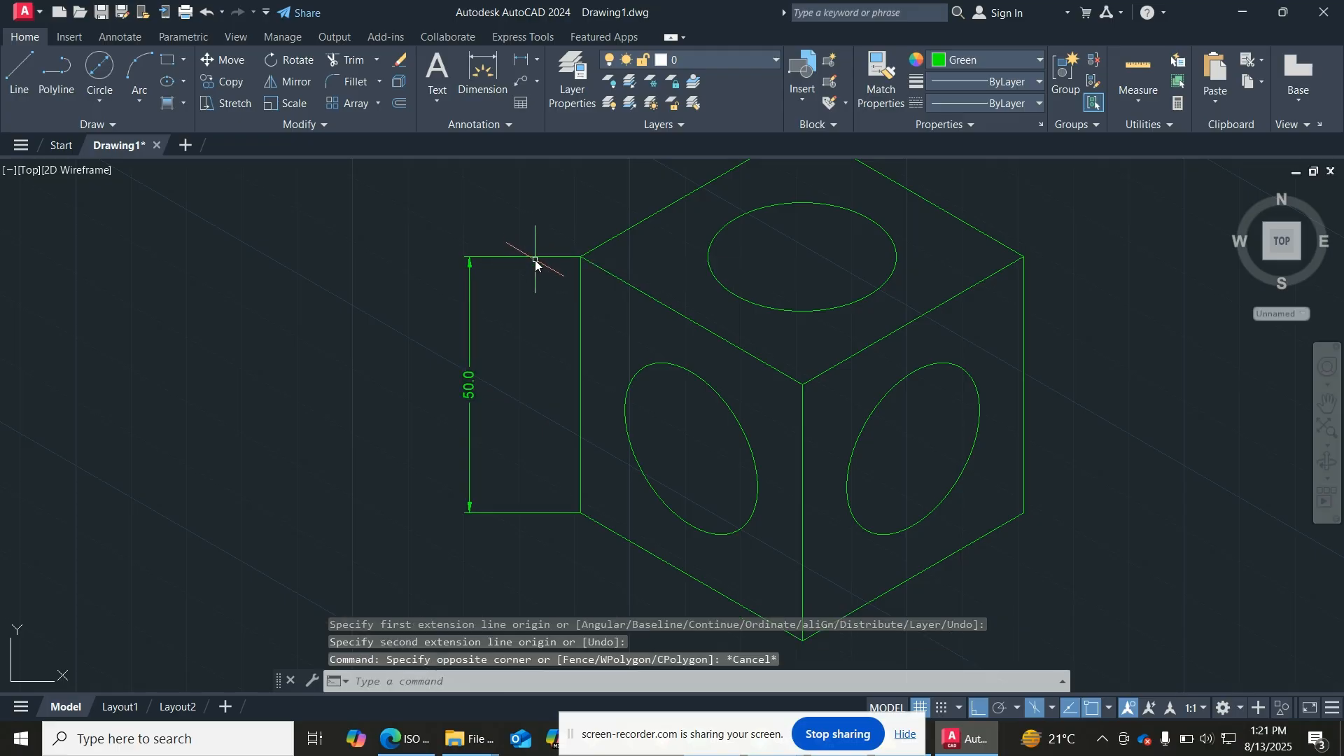
pyautogui.click(535, 257)
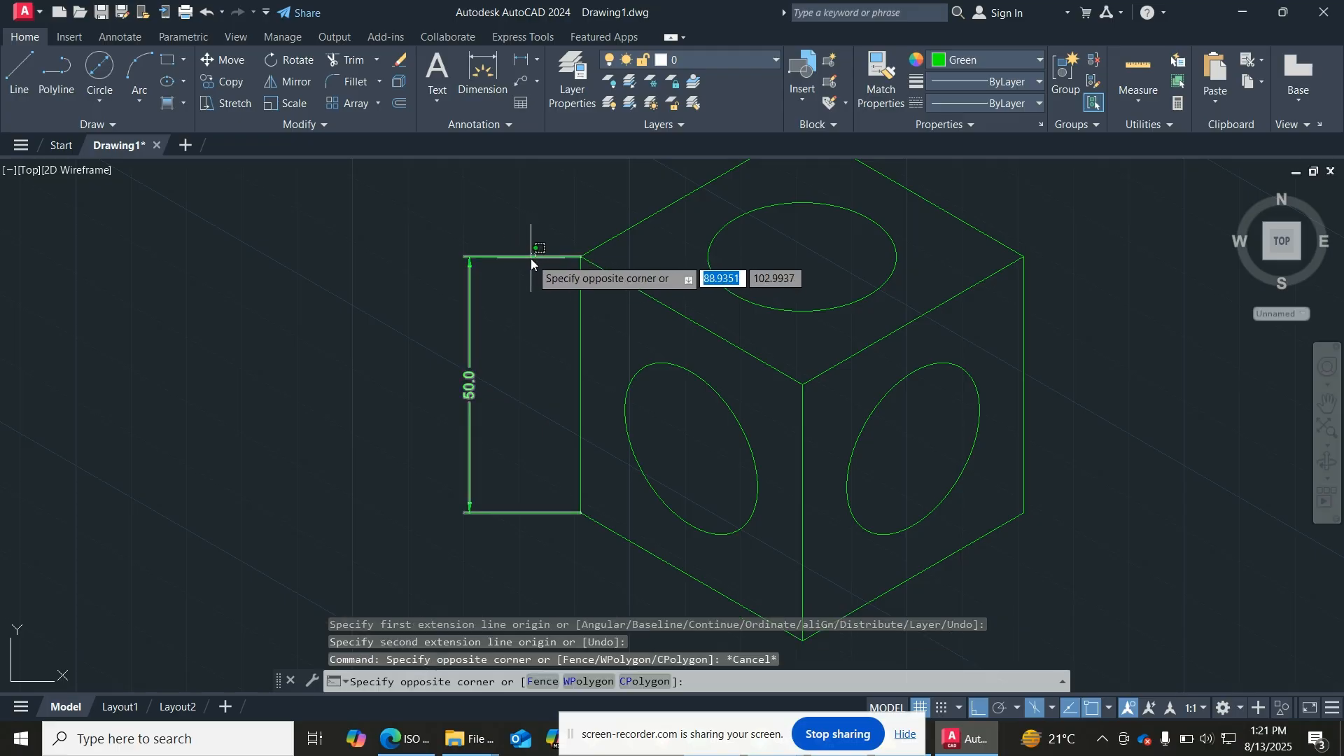
pyautogui.press('Escape')
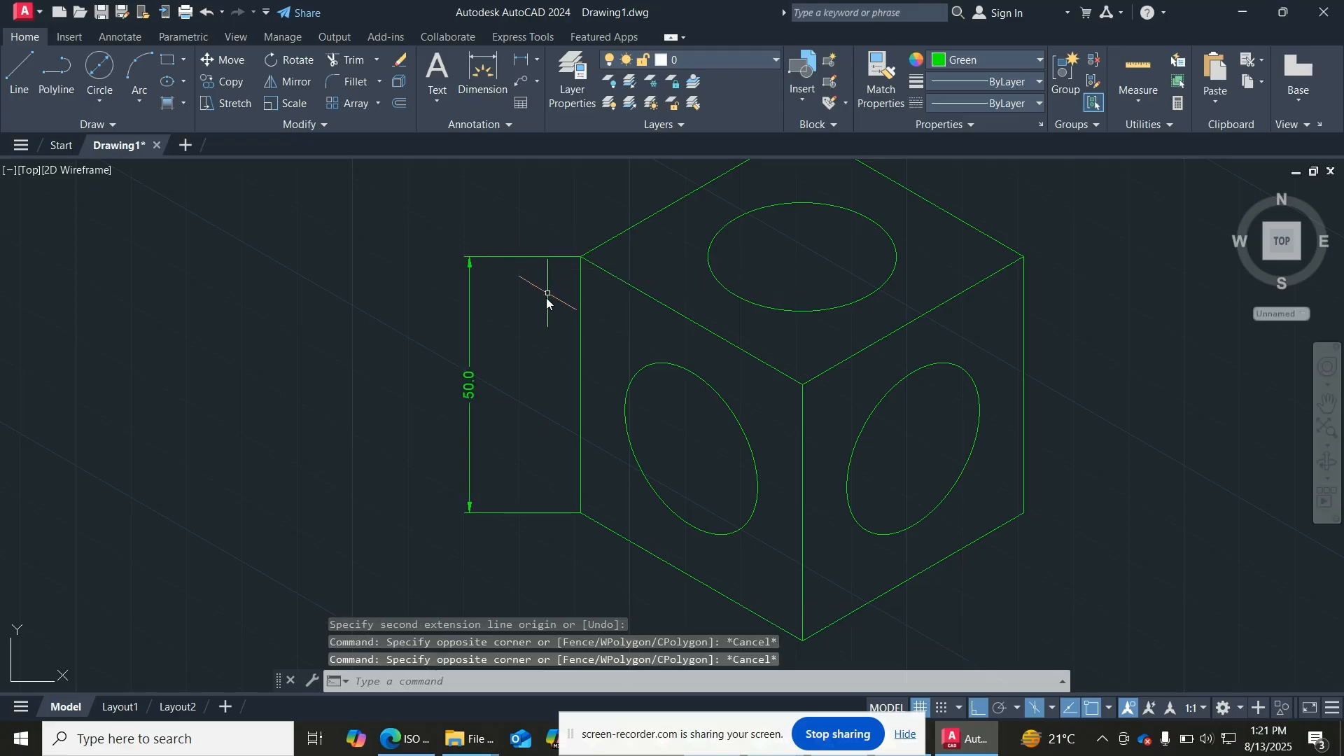
pyautogui.click(477, 77)
pyautogui.scroll(5, 602, 300)
pyautogui.scroll(-10, 603, 303)
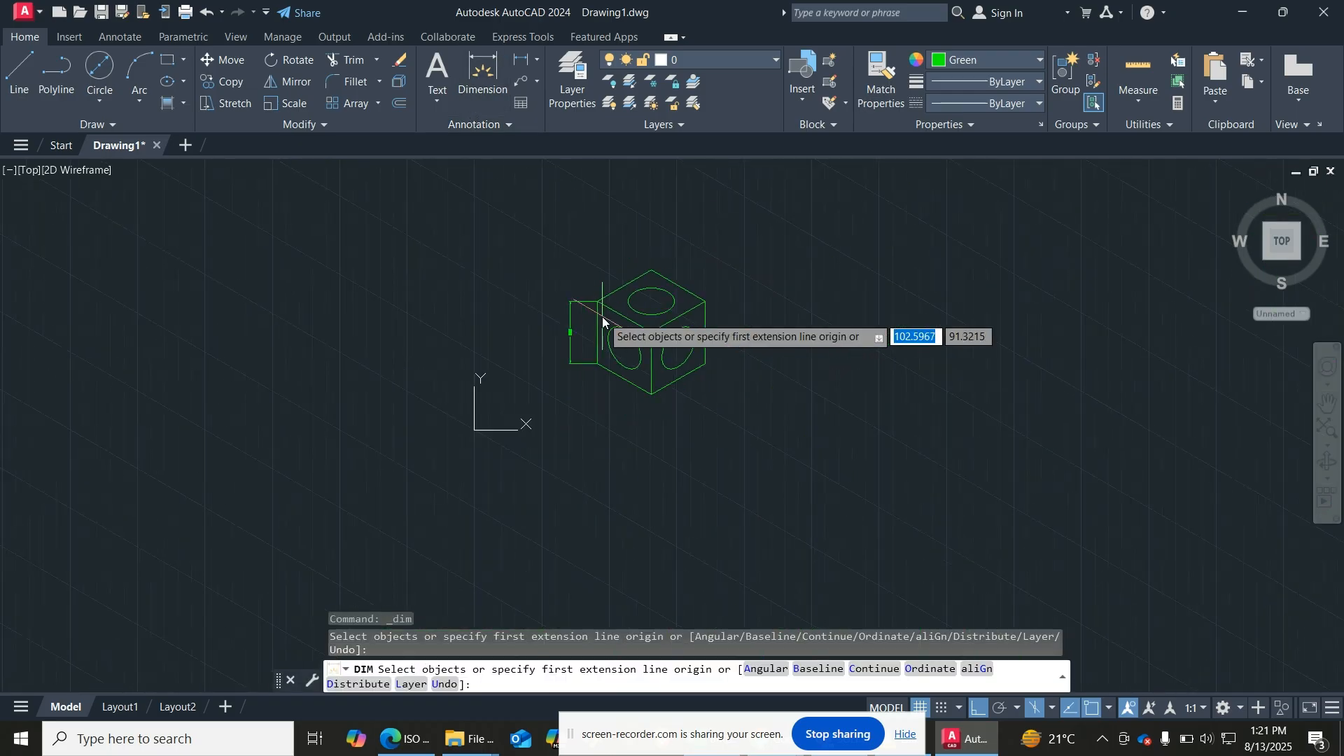
pyautogui.scroll(5, 606, 311)
pyautogui.scroll(3, 525, 245)
pyautogui.scroll(-8, 534, 245)
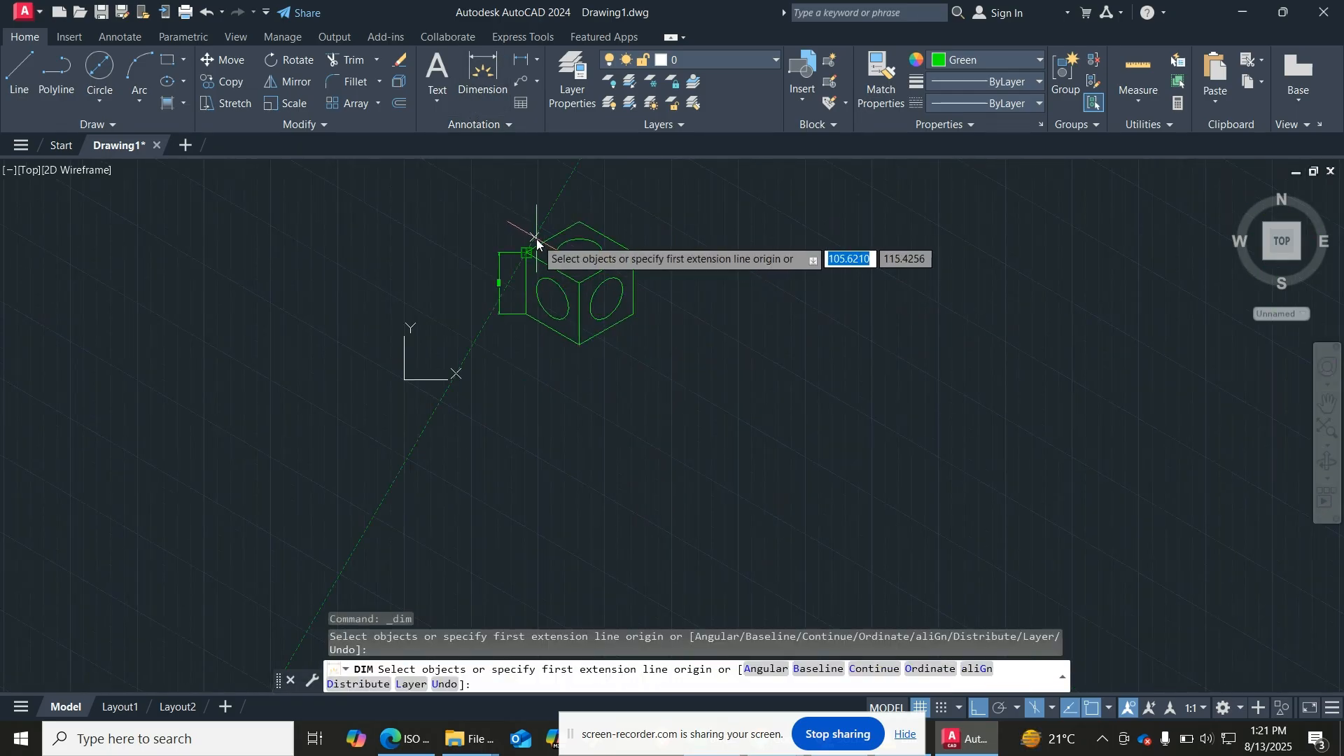
pyautogui.scroll(3, 535, 243)
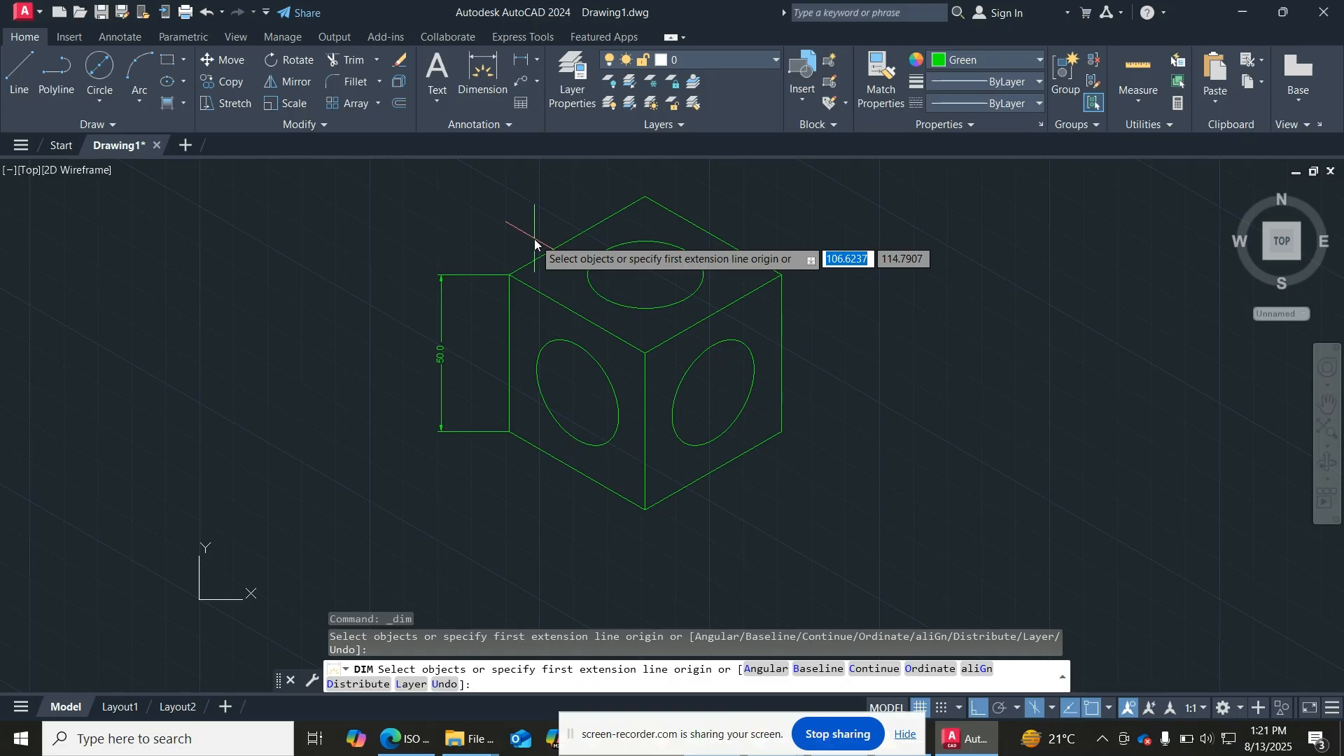
pyautogui.click(508, 276)
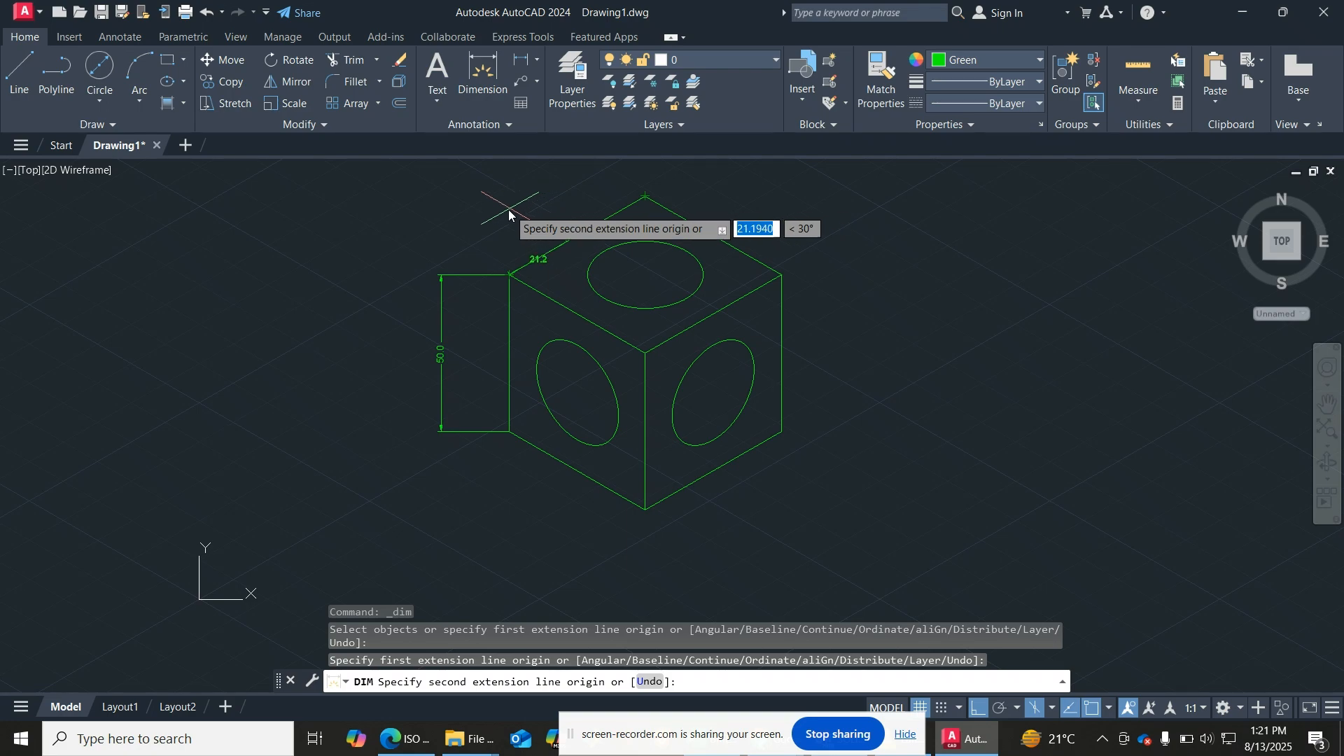
pyautogui.scroll(4, 508, 217)
pyautogui.press('Escape')
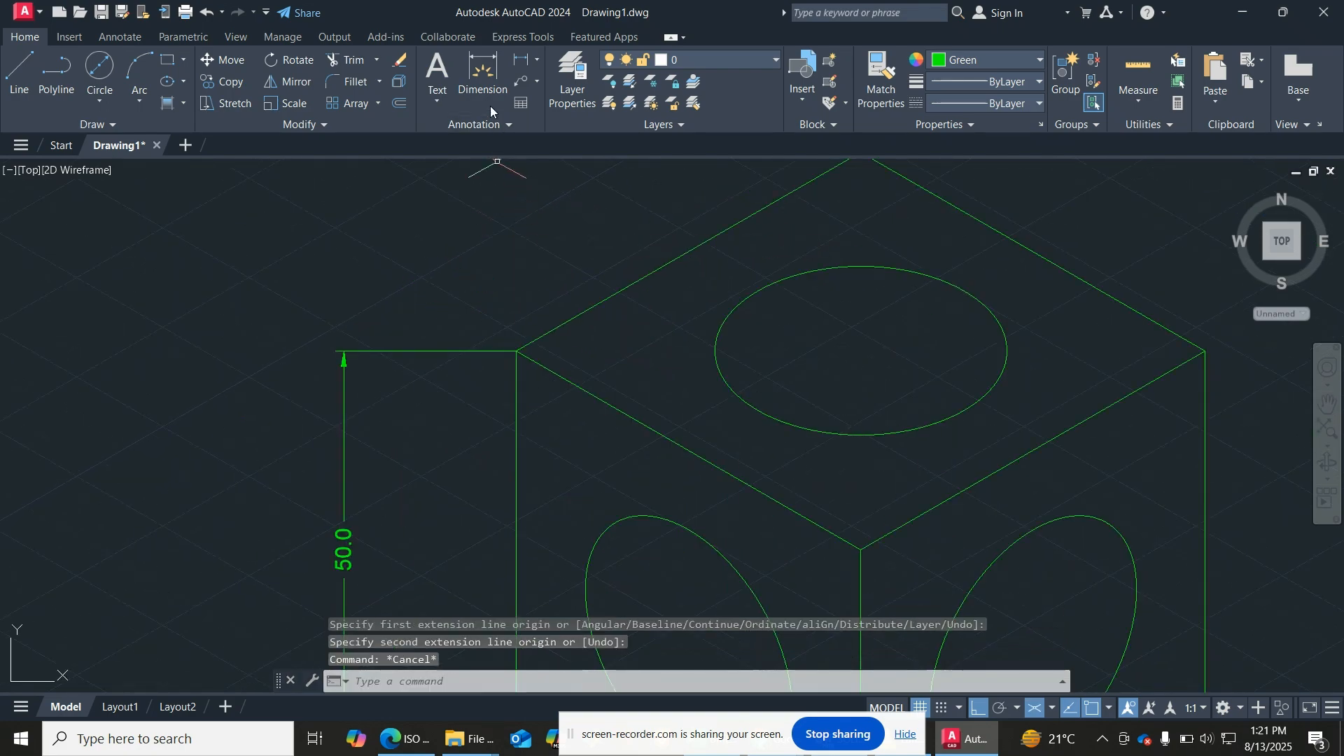
# Step: Try to dimension the top face's back-left edge from the cube's left corner to its uppermost corner
pyautogui.click(490, 105)
pyautogui.click(517, 350)
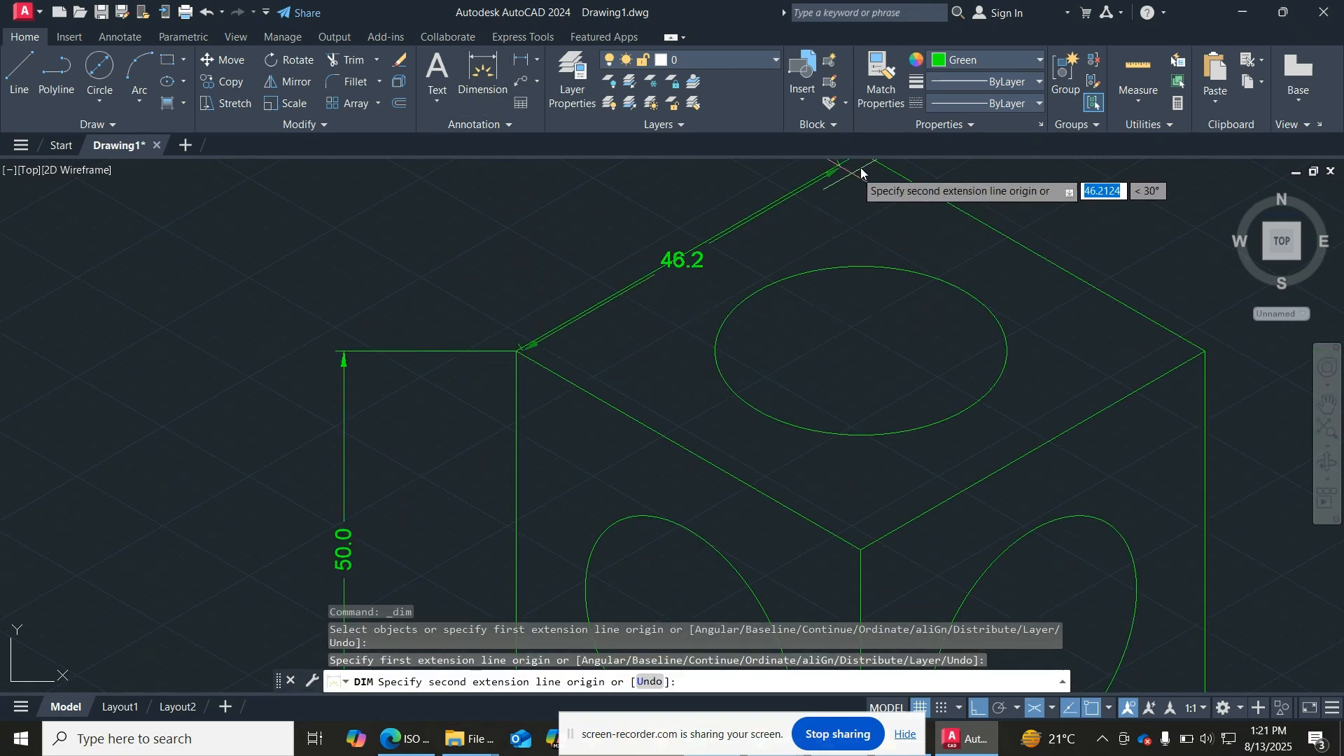
pyautogui.scroll(-3, 805, 255)
pyautogui.scroll(3, 824, 219)
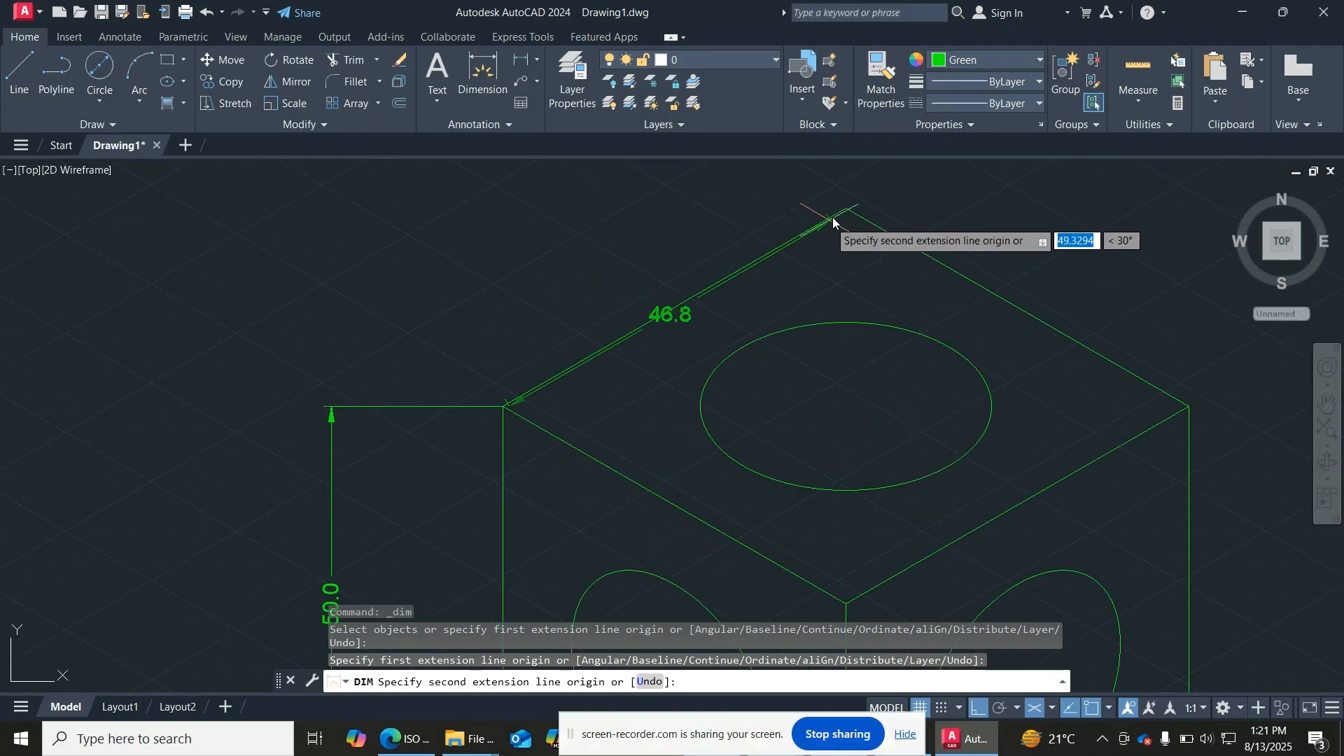
pyautogui.click(841, 210)
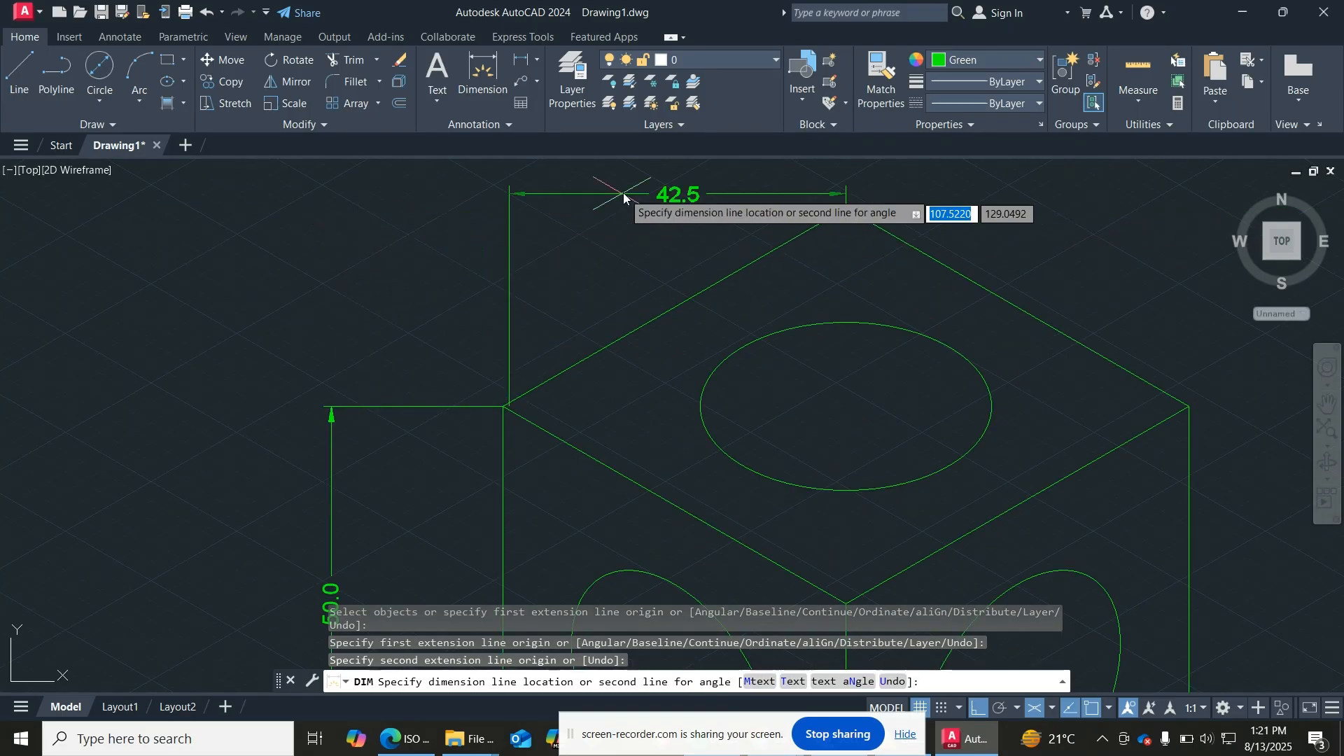
pyautogui.press('Escape')
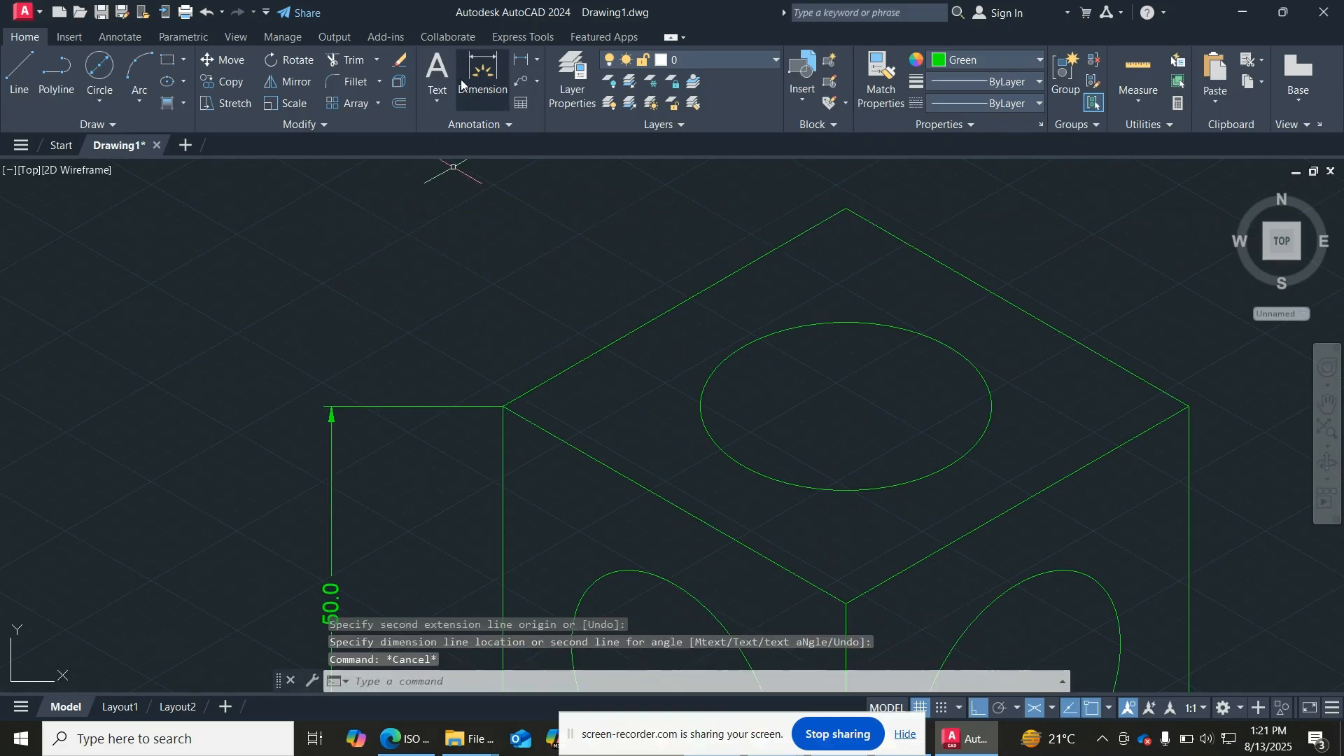
# Step: Try dimensioning the top face's back-left edge between its exact corners with the text angle set to 45
pyautogui.click(480, 74)
pyautogui.press('Return')
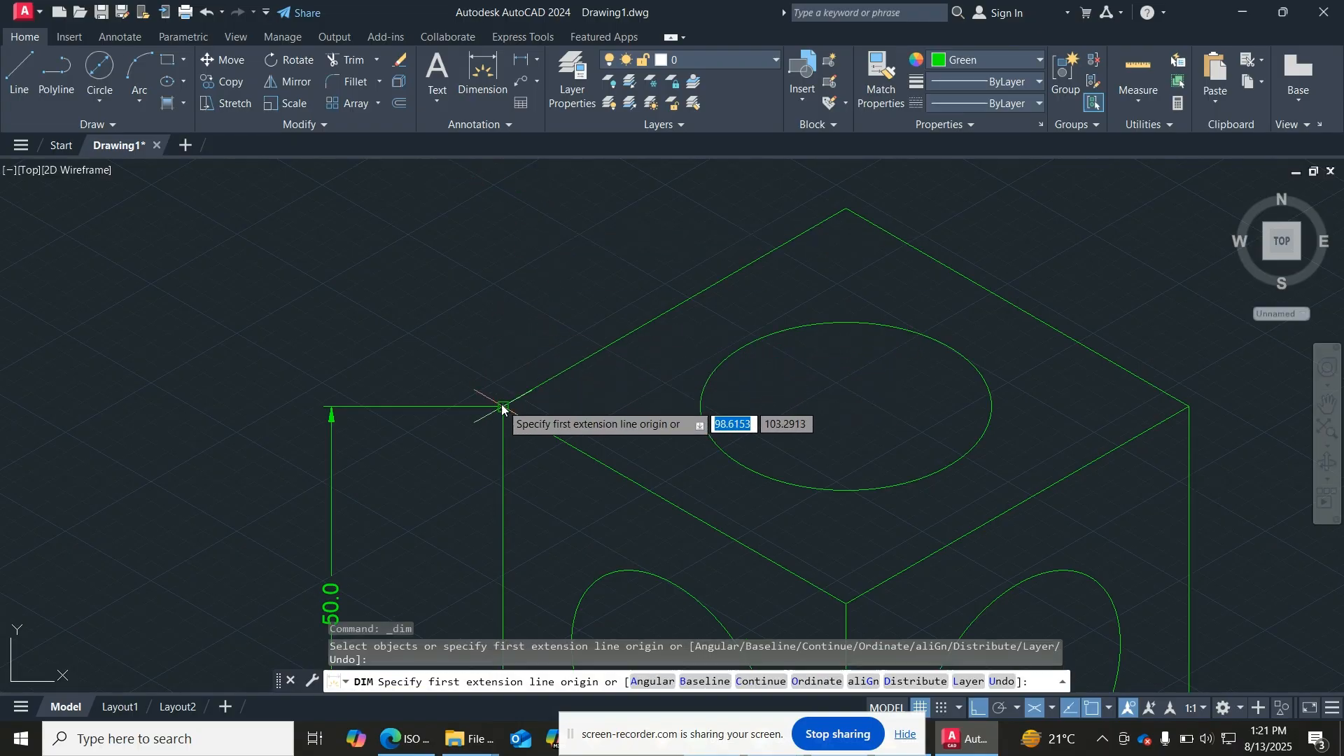
pyautogui.click(503, 406)
pyautogui.click(846, 209)
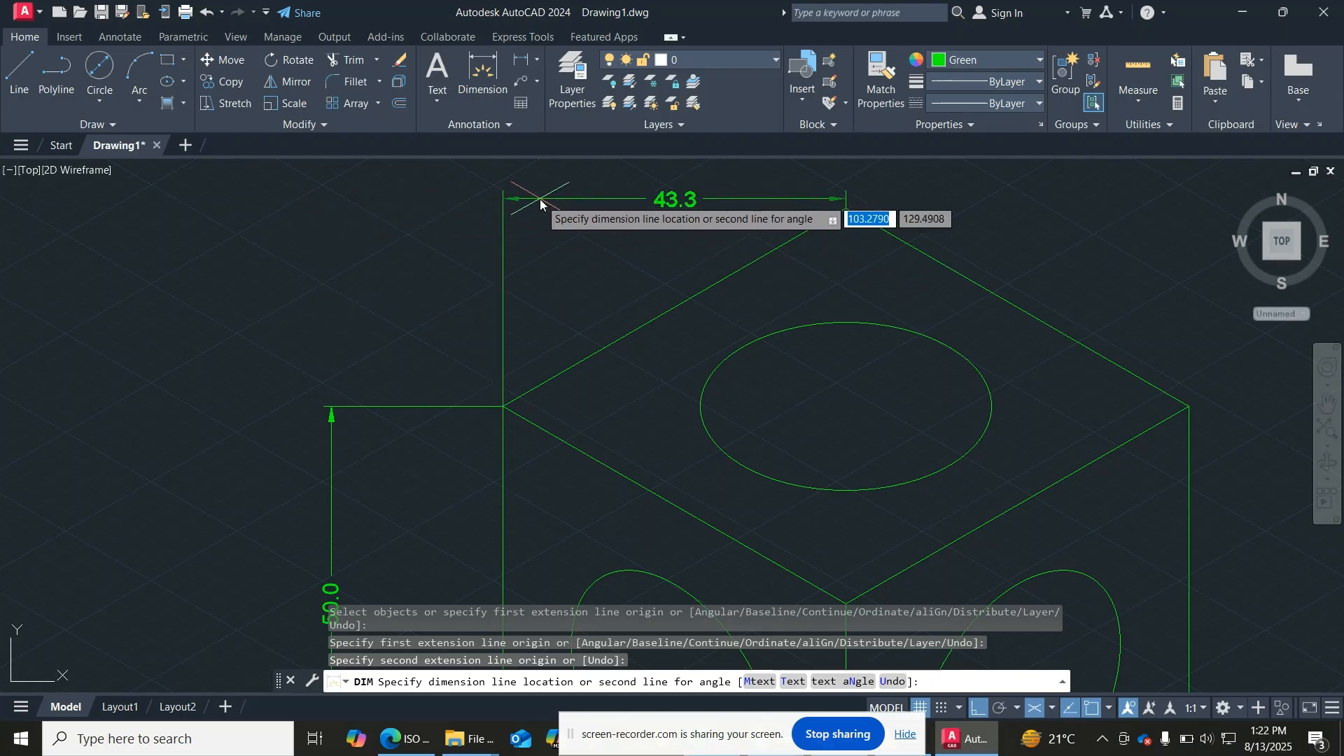
pyautogui.write('n')
pyautogui.press('Return')
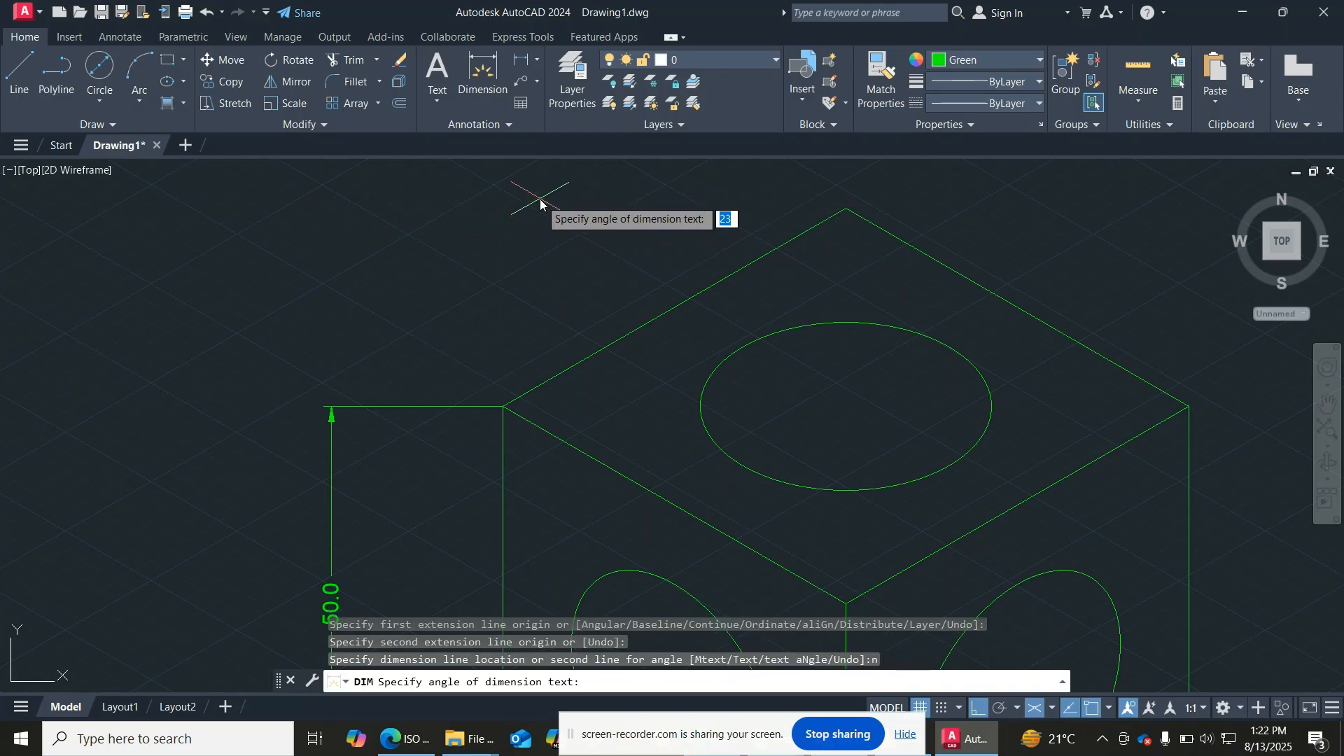
pyautogui.write('45')
pyautogui.press('Return')
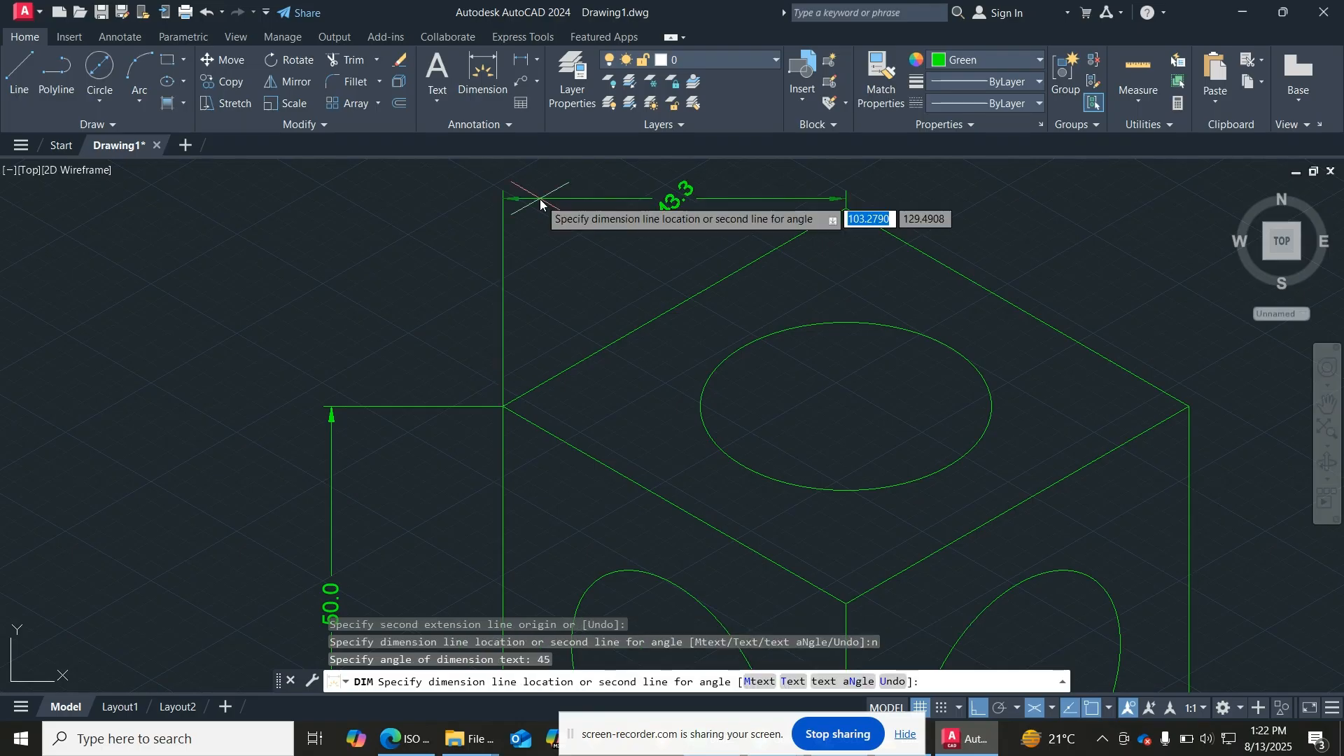
# Step: Try text angles of 180 and 0 for the pending dimension on the top face's back-left edge
pyautogui.write('n')
pyautogui.press('Return')
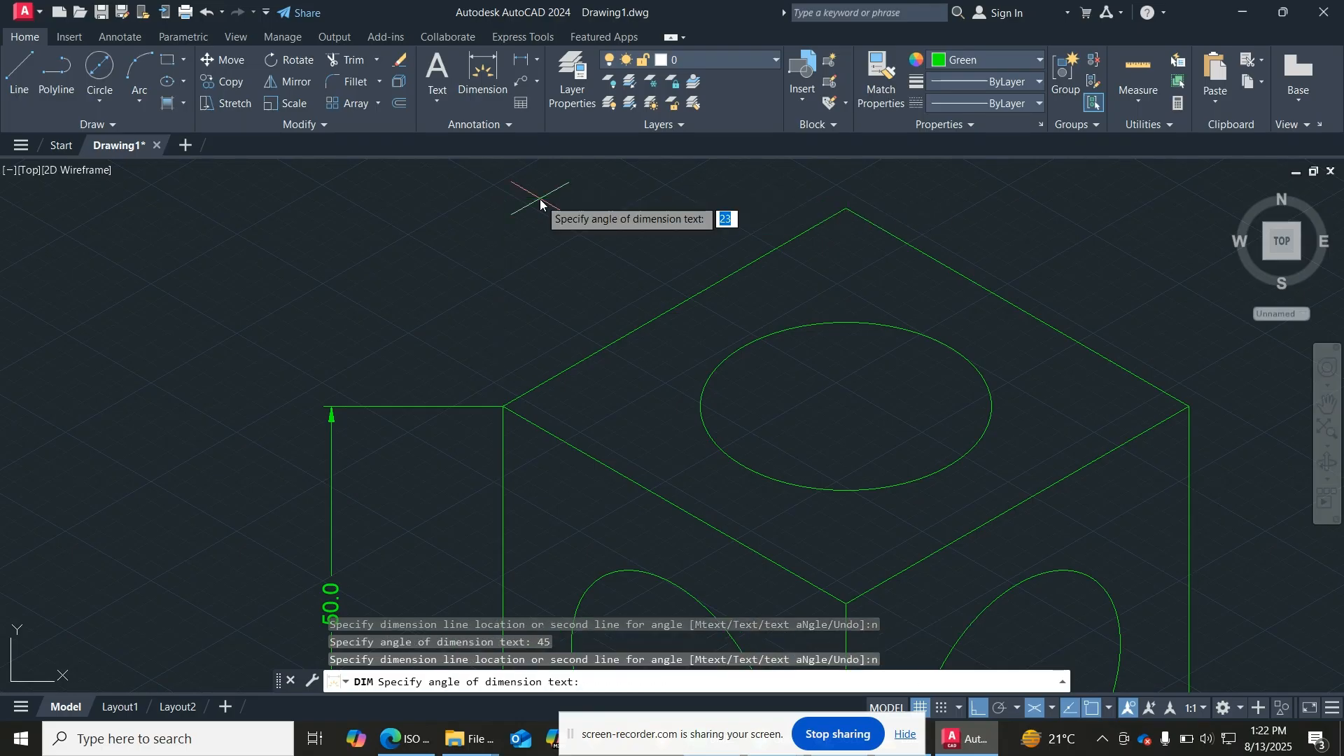
pyautogui.write('180')
pyautogui.press('Return')
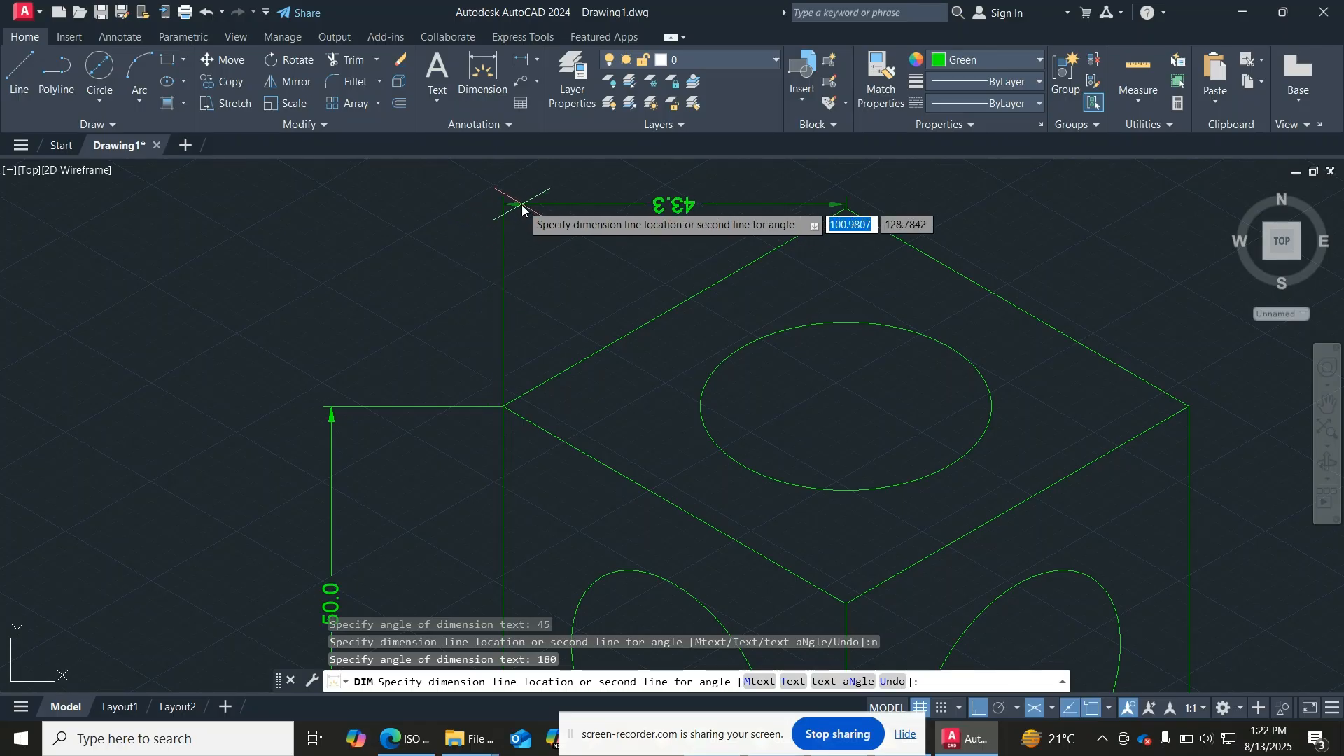
pyautogui.write('n')
pyautogui.press('Return')
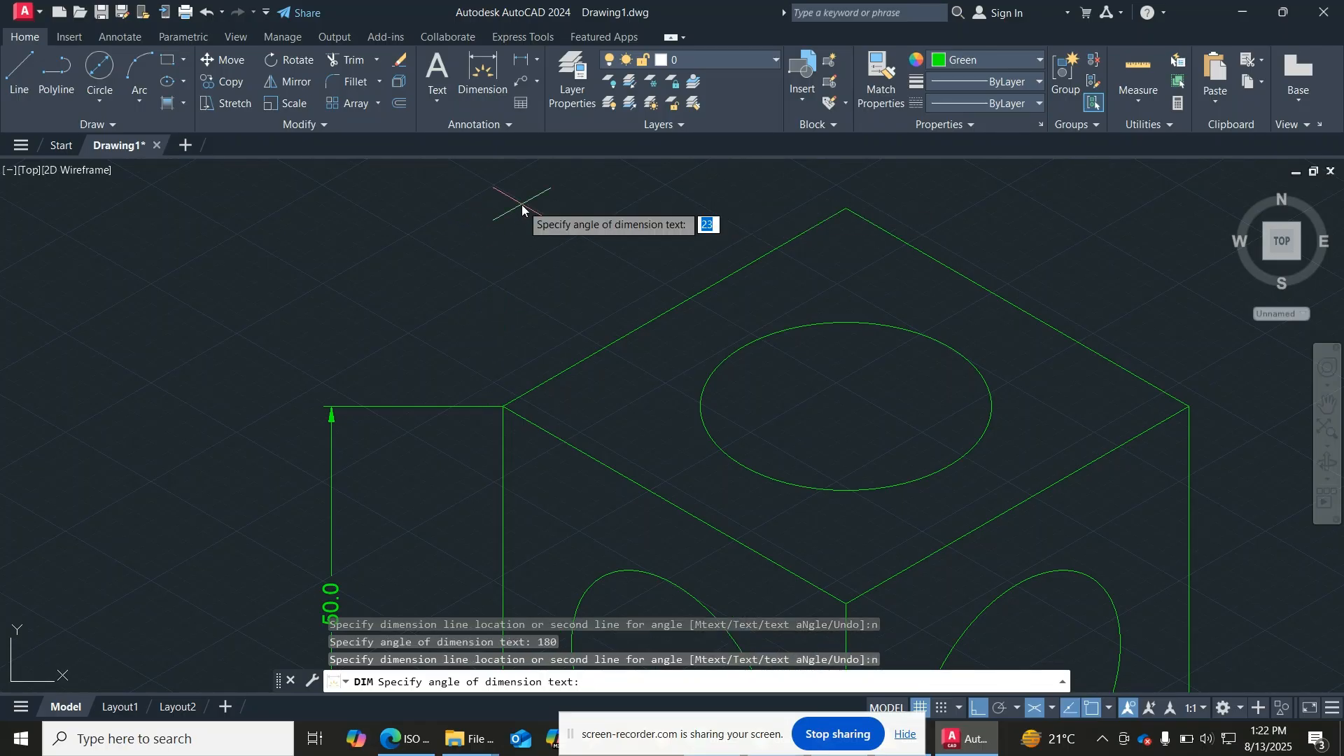
pyautogui.write('0')
pyautogui.press('Return')
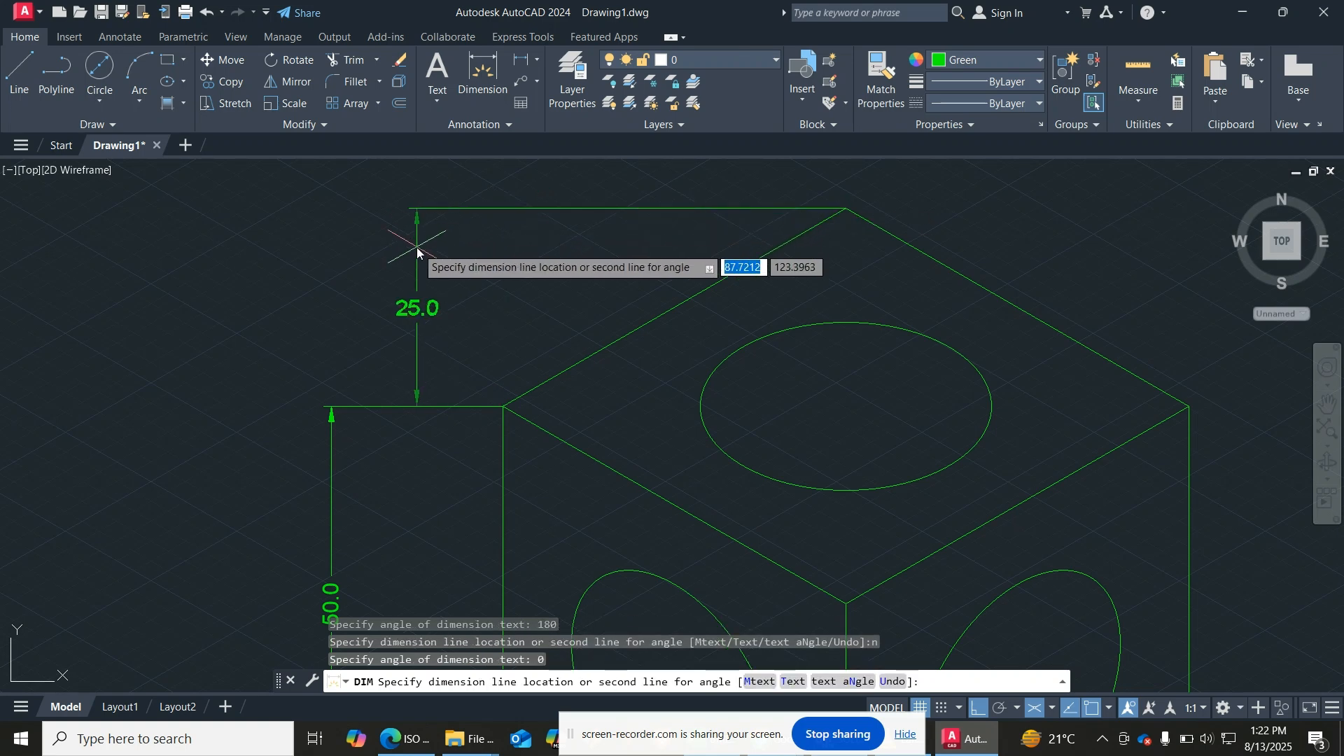
# Step: Cycle the isoplane through Right to Left and cancel the pending dimension on the top face's back-left edge
pyautogui.press('F5')
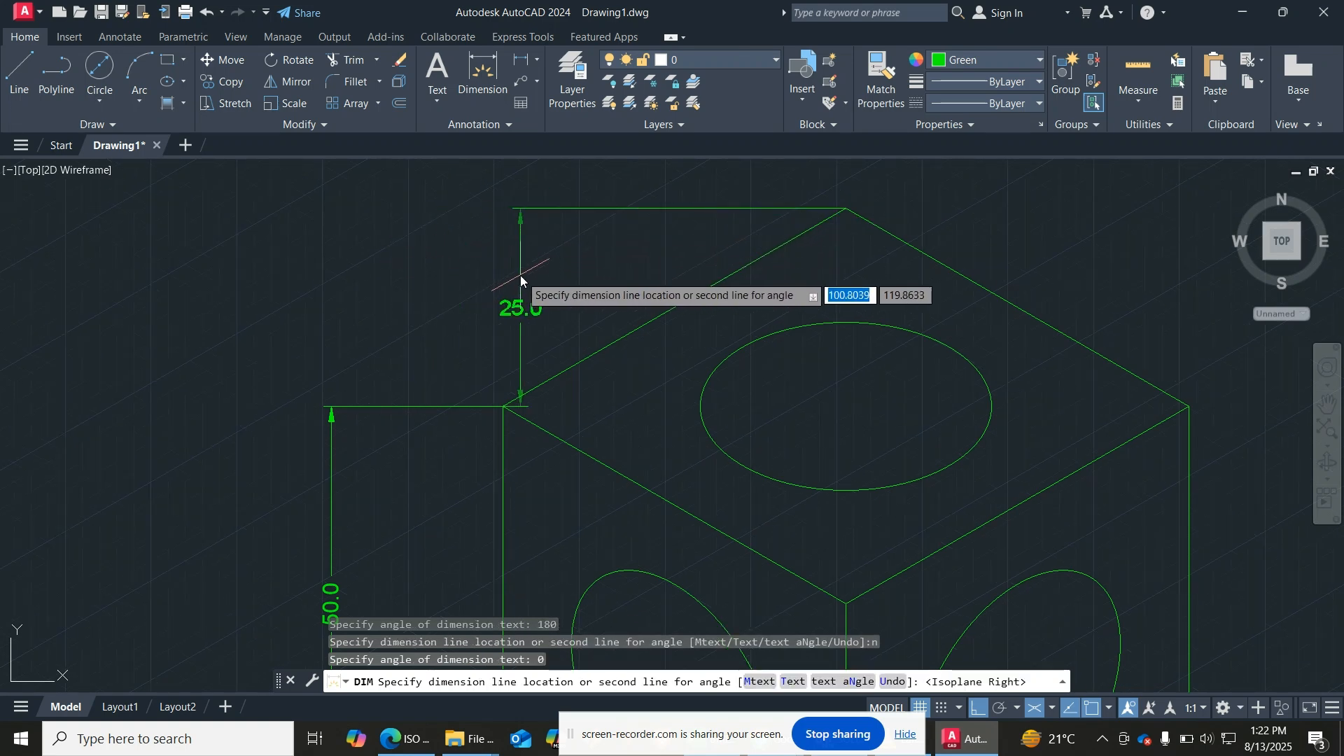
pyautogui.press('F5')
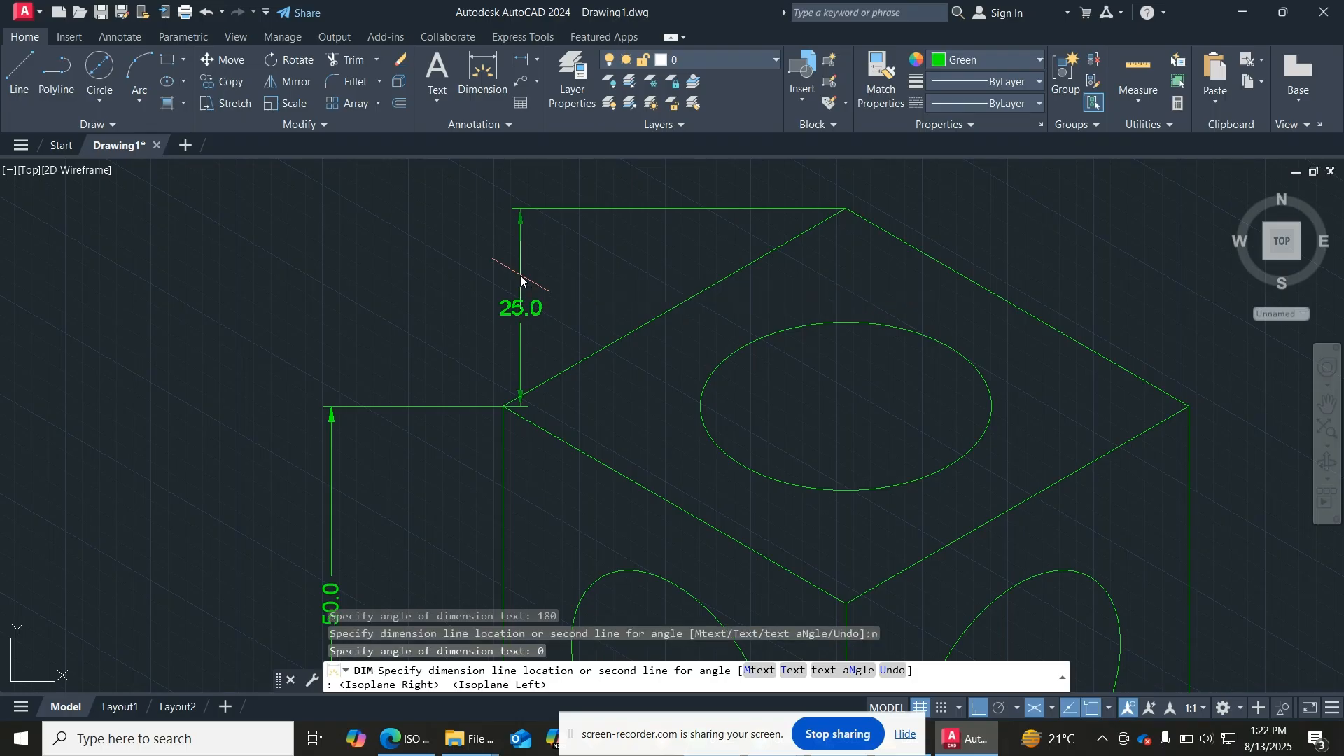
pyautogui.hotkey('ctrl', '4')
pyautogui.press('Escape')
pyautogui.press('Escape')
pyautogui.press('Escape')
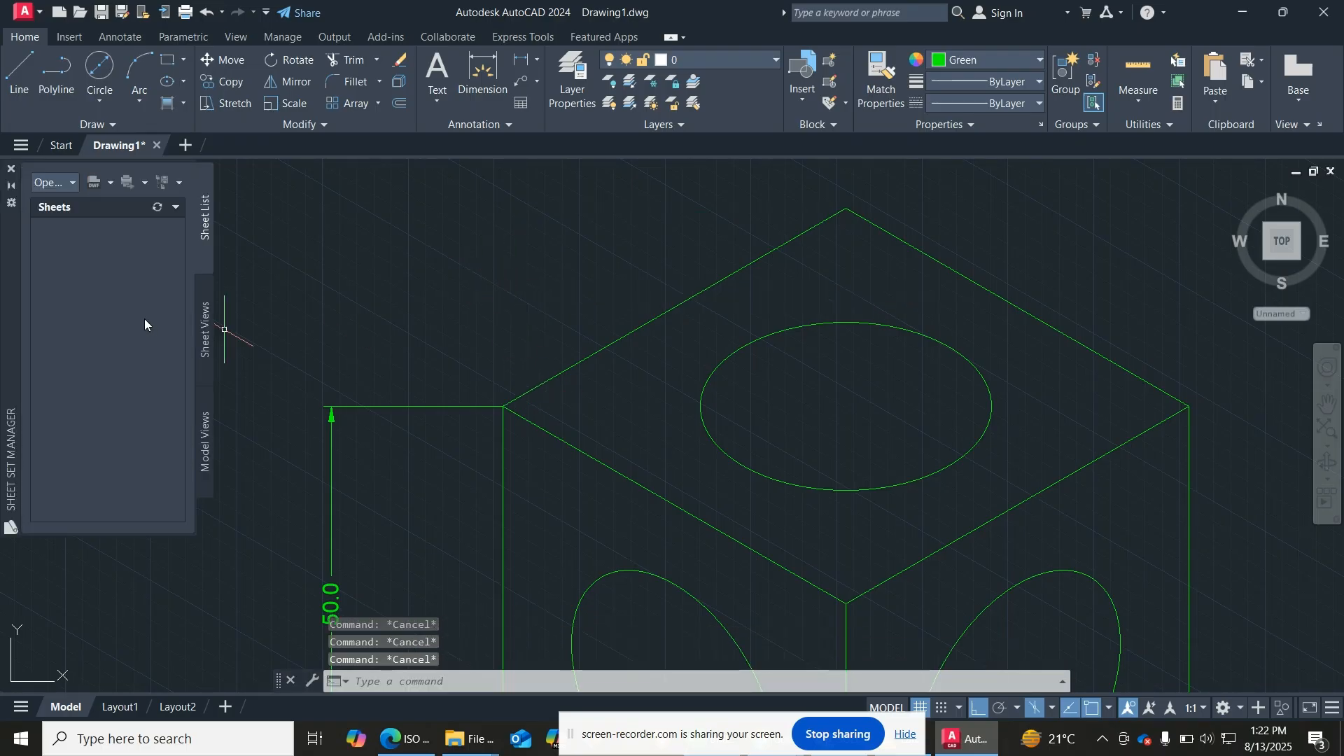
# Step: Close the Sheet Set Manager and add a linear dimension to the right face's outer vertical edge, placed outside the cube
pyautogui.click(11, 169)
pyautogui.scroll(-6, 438, 405)
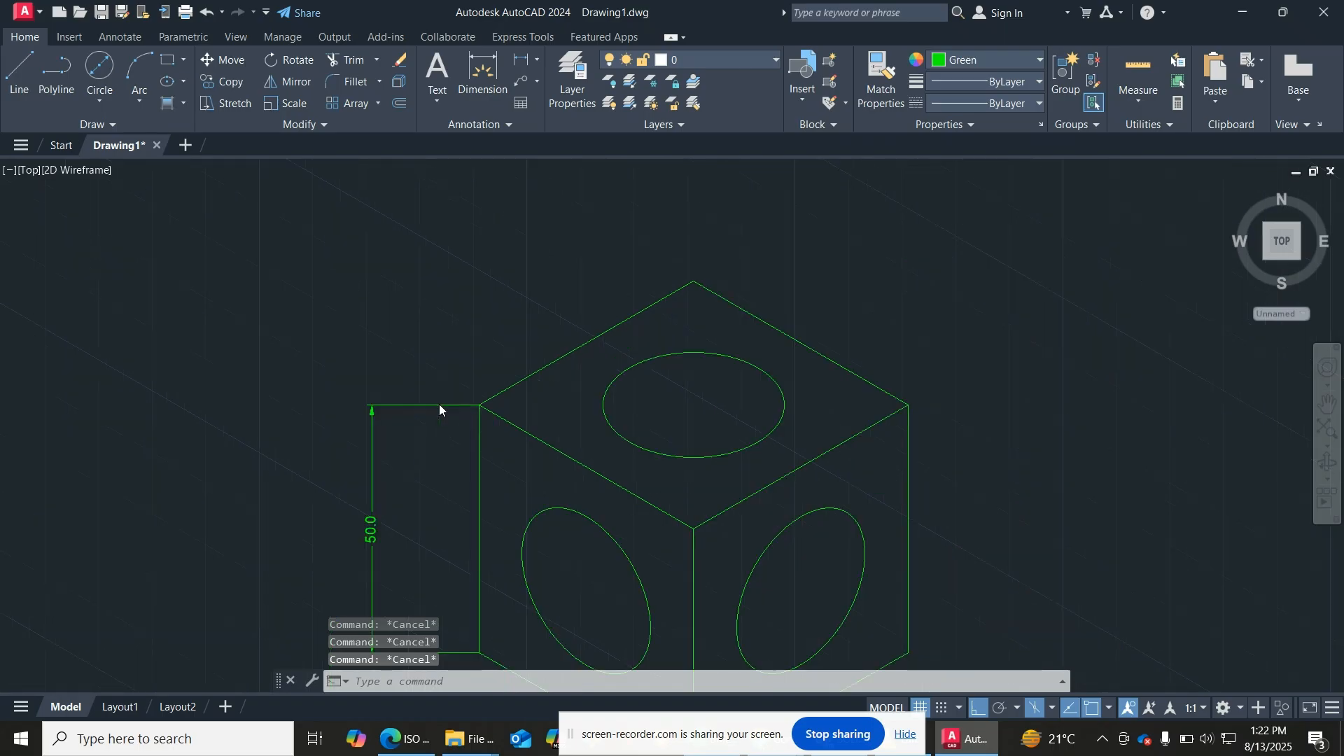
pyautogui.scroll(6, 462, 405)
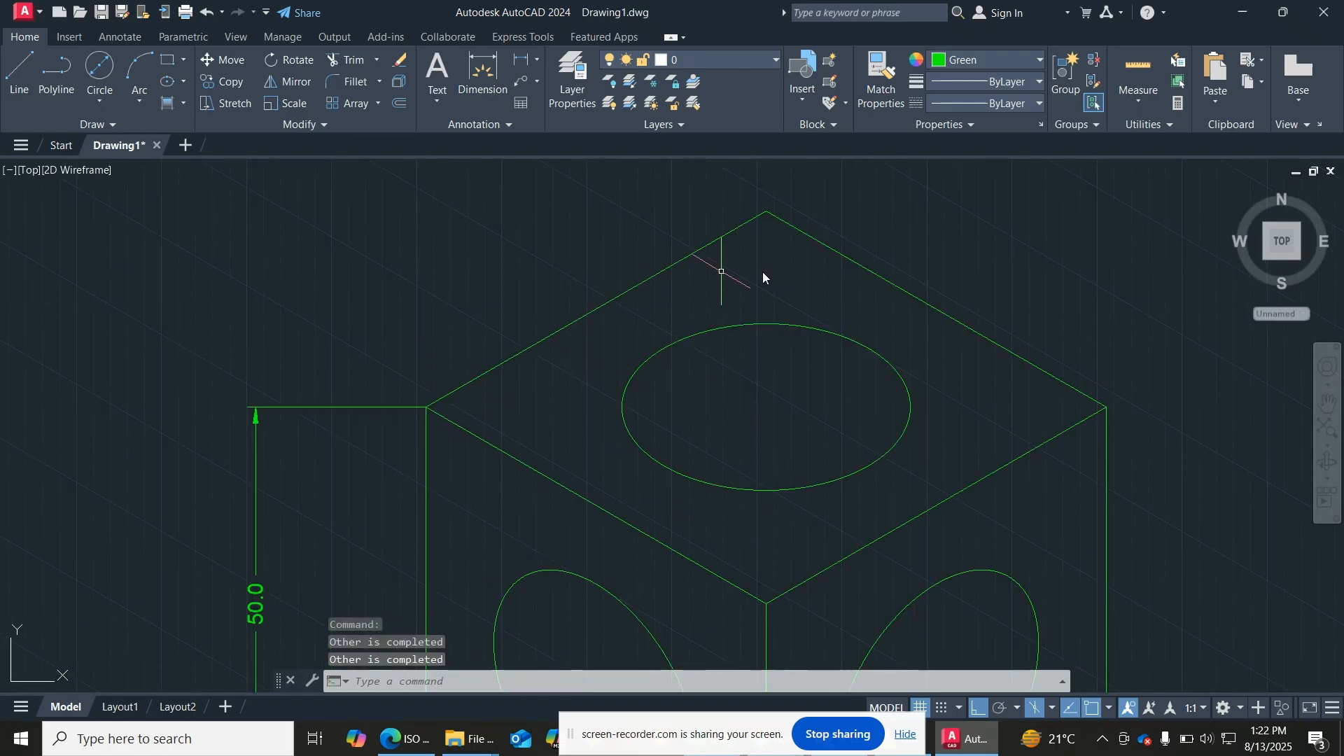
pyautogui.click(1327, 427)
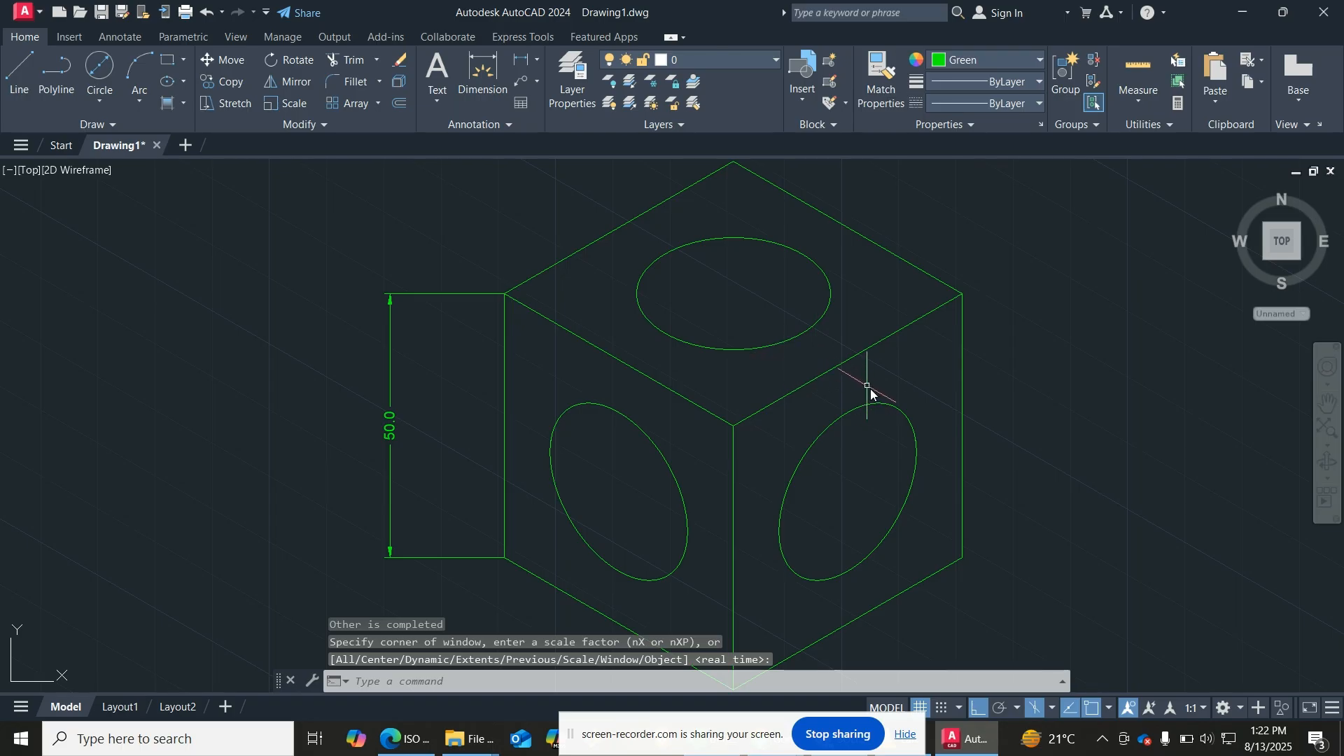
pyautogui.click(518, 61)
pyautogui.click(961, 295)
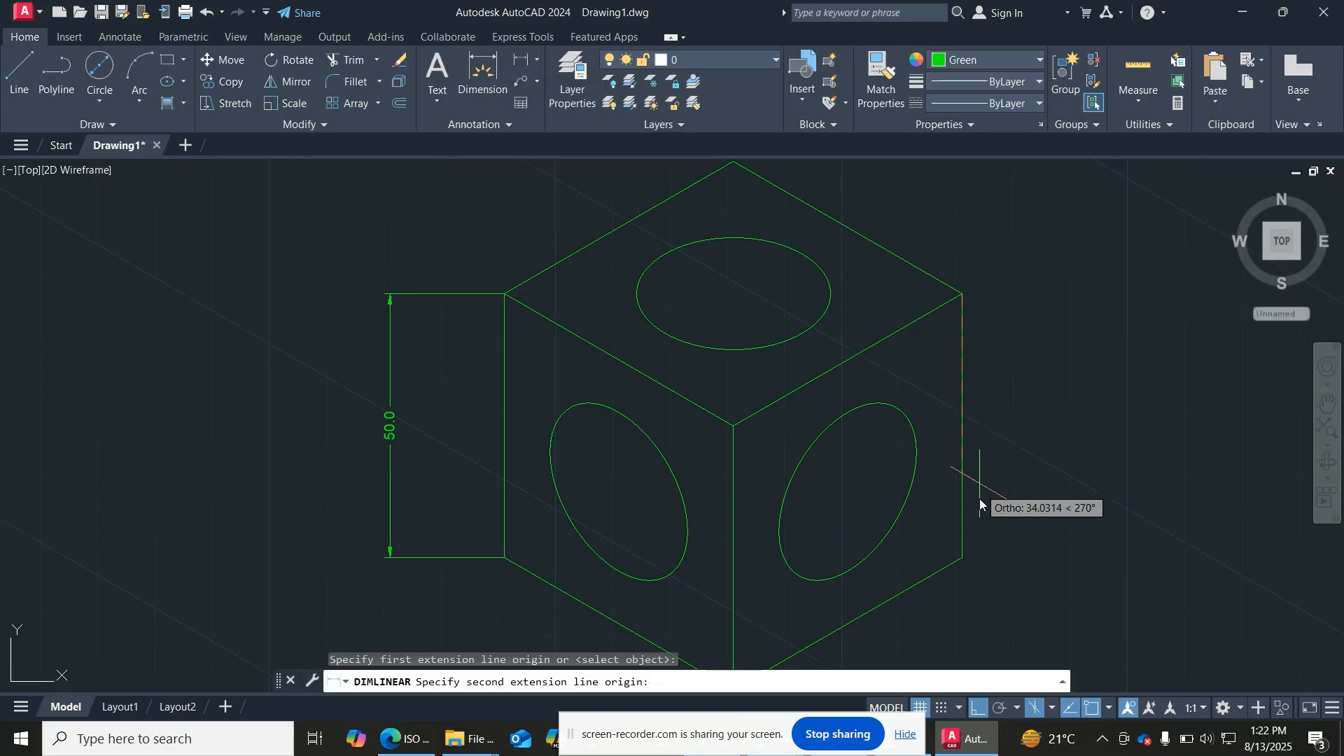
pyautogui.click(967, 558)
pyautogui.click(1058, 525)
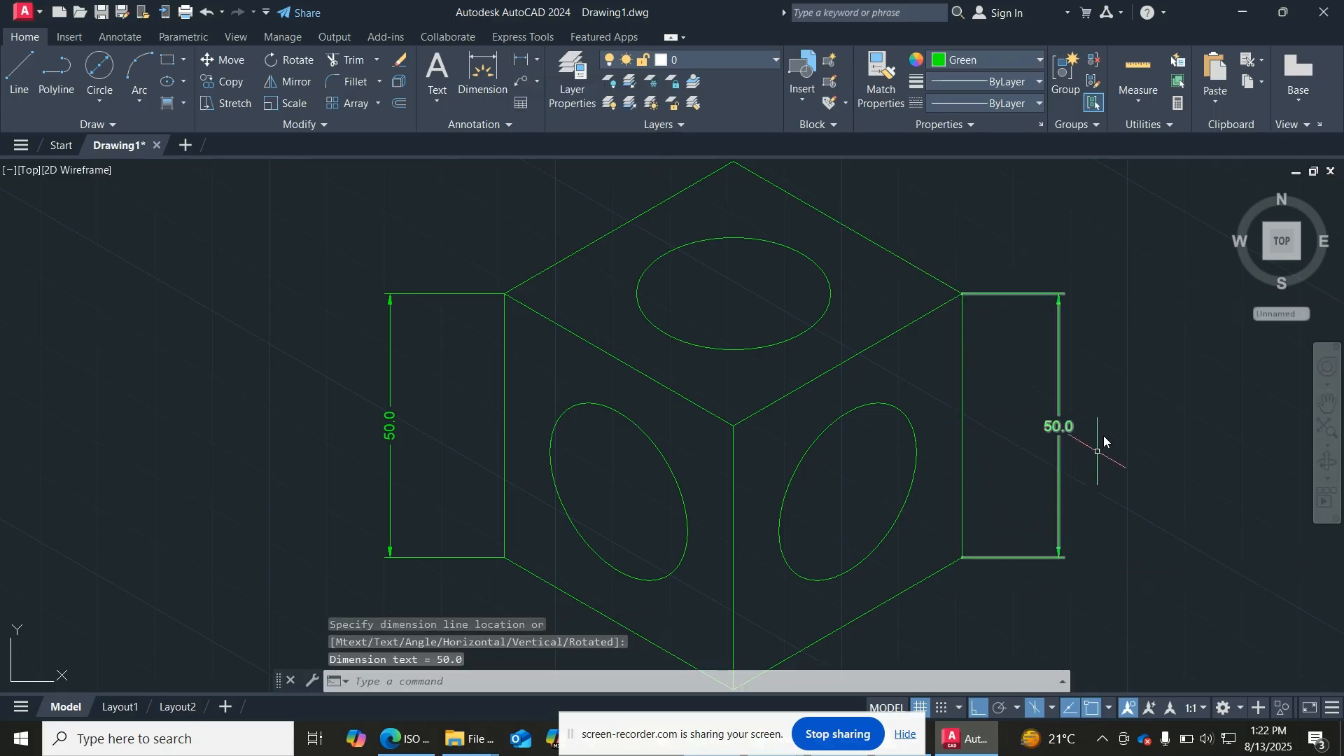
pyautogui.click(1026, 294)
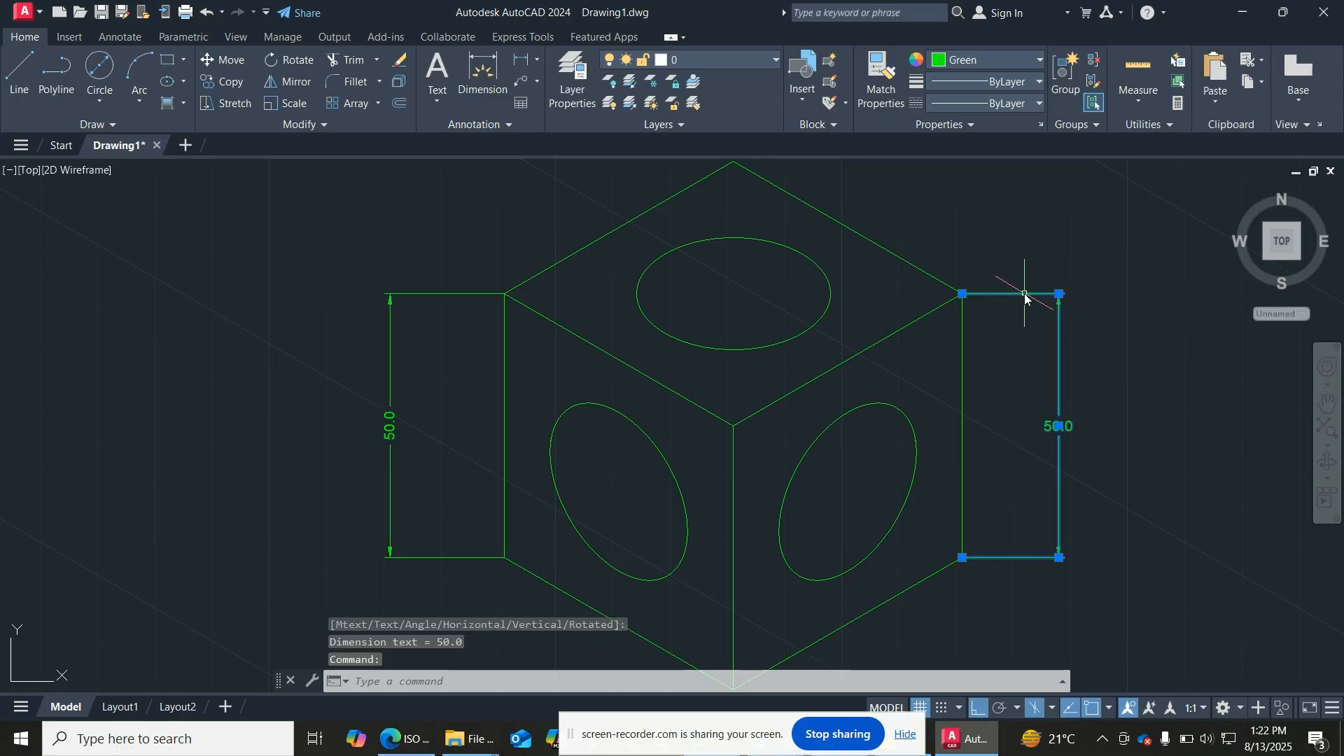
pyautogui.click(909, 326)
pyautogui.rightClick(908, 326)
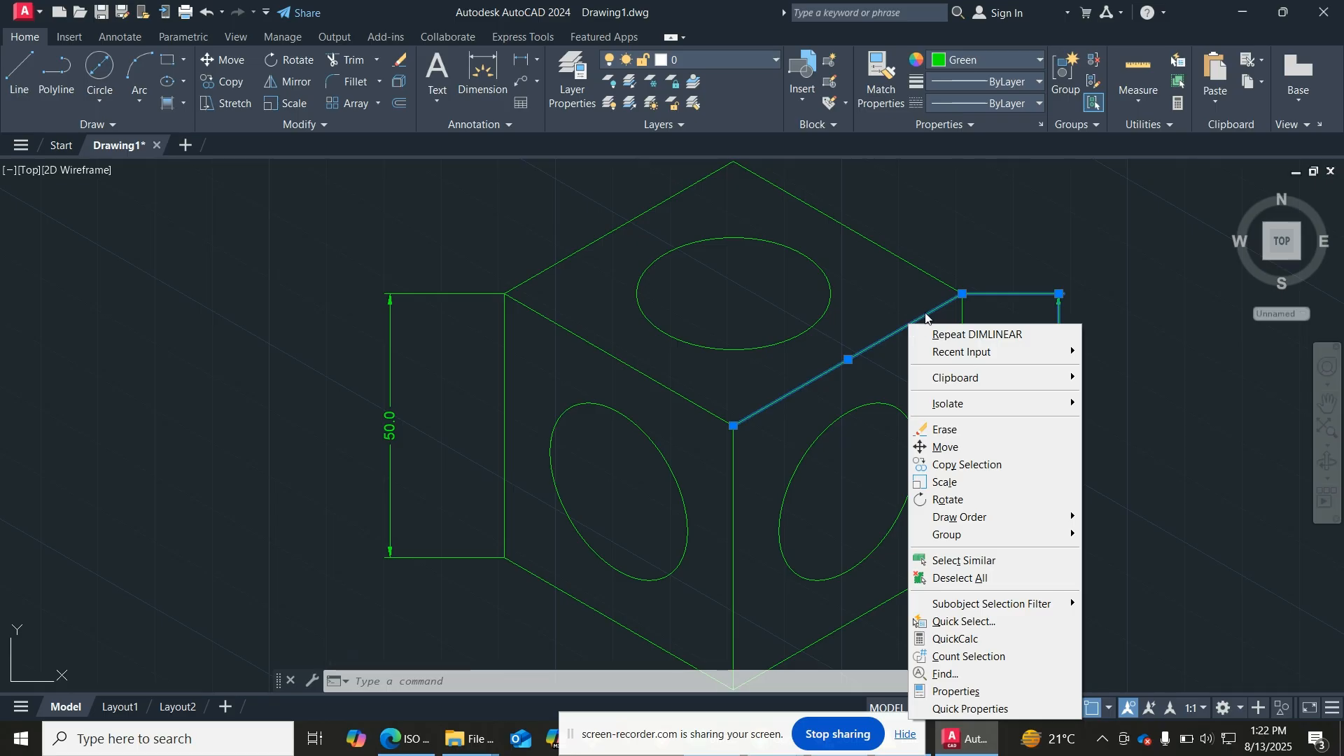
pyautogui.press('Escape')
pyautogui.press('Escape')
pyautogui.click(1059, 320)
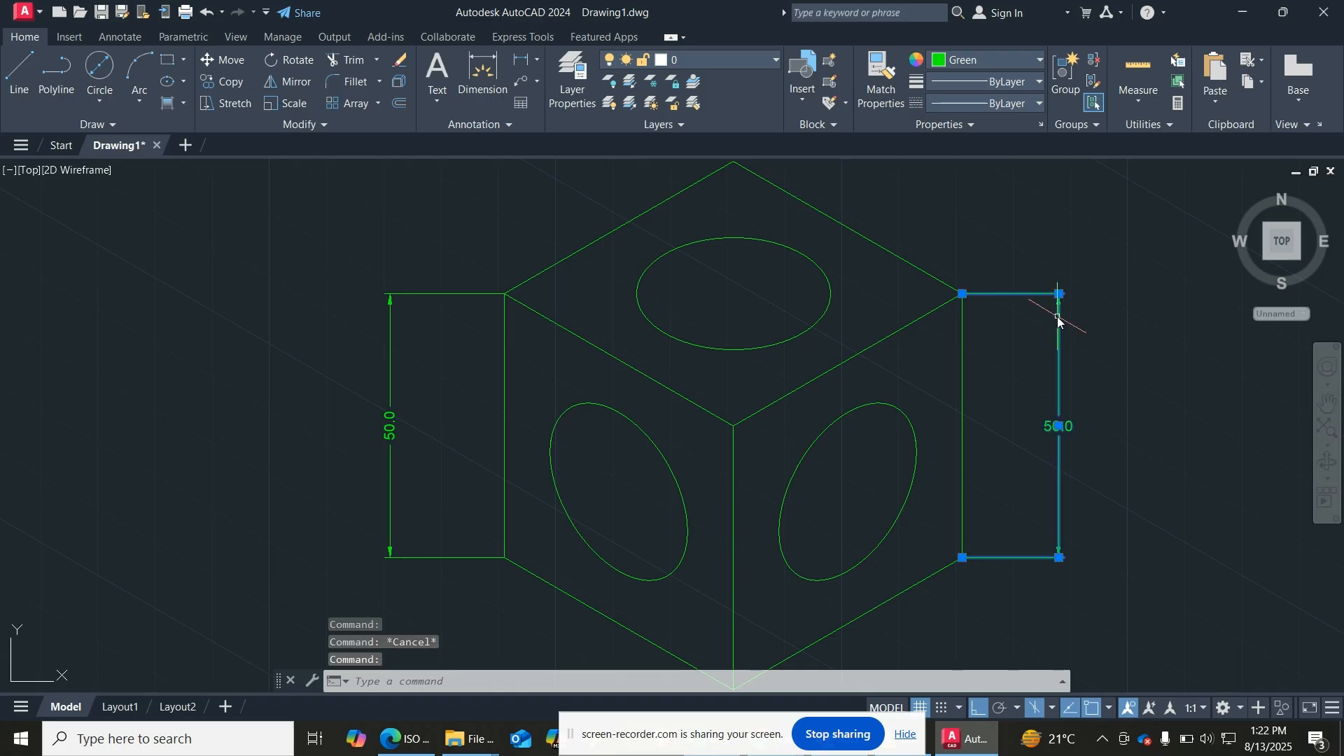
pyautogui.press('Escape')
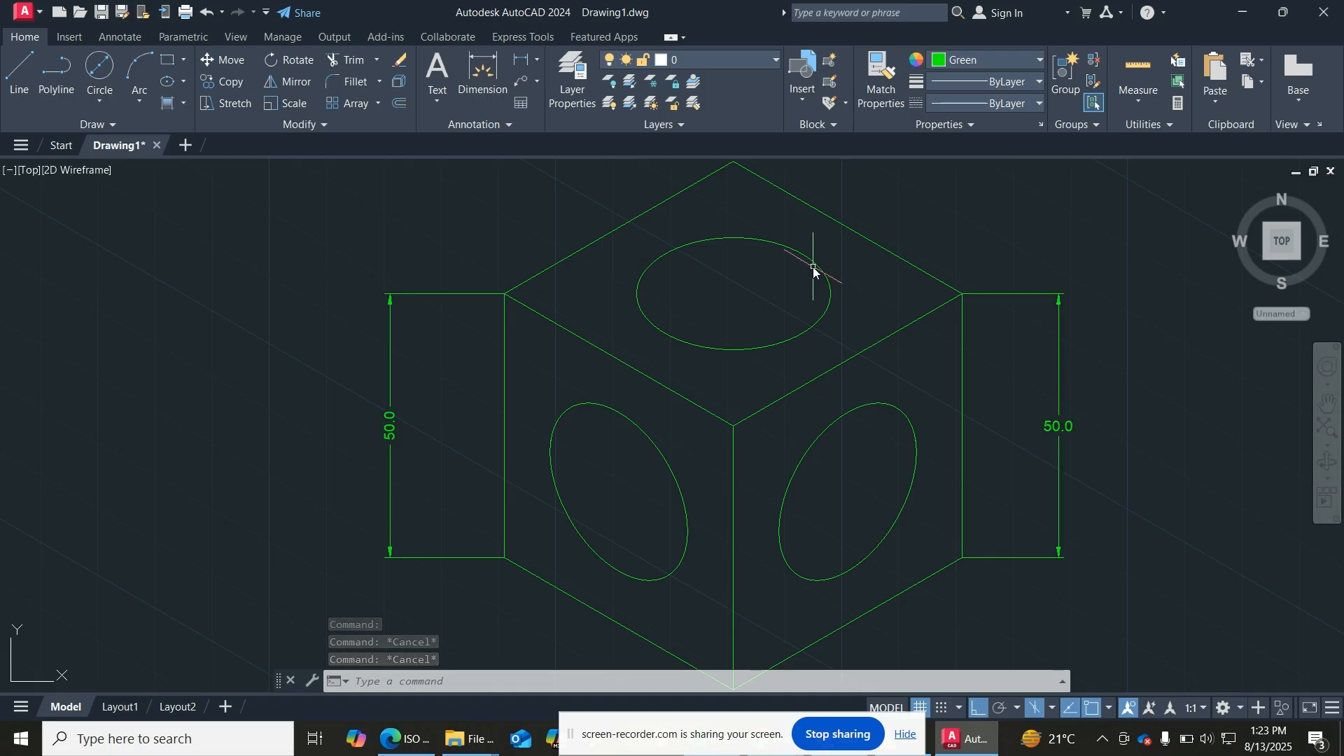
pyautogui.scroll(-2, 814, 268)
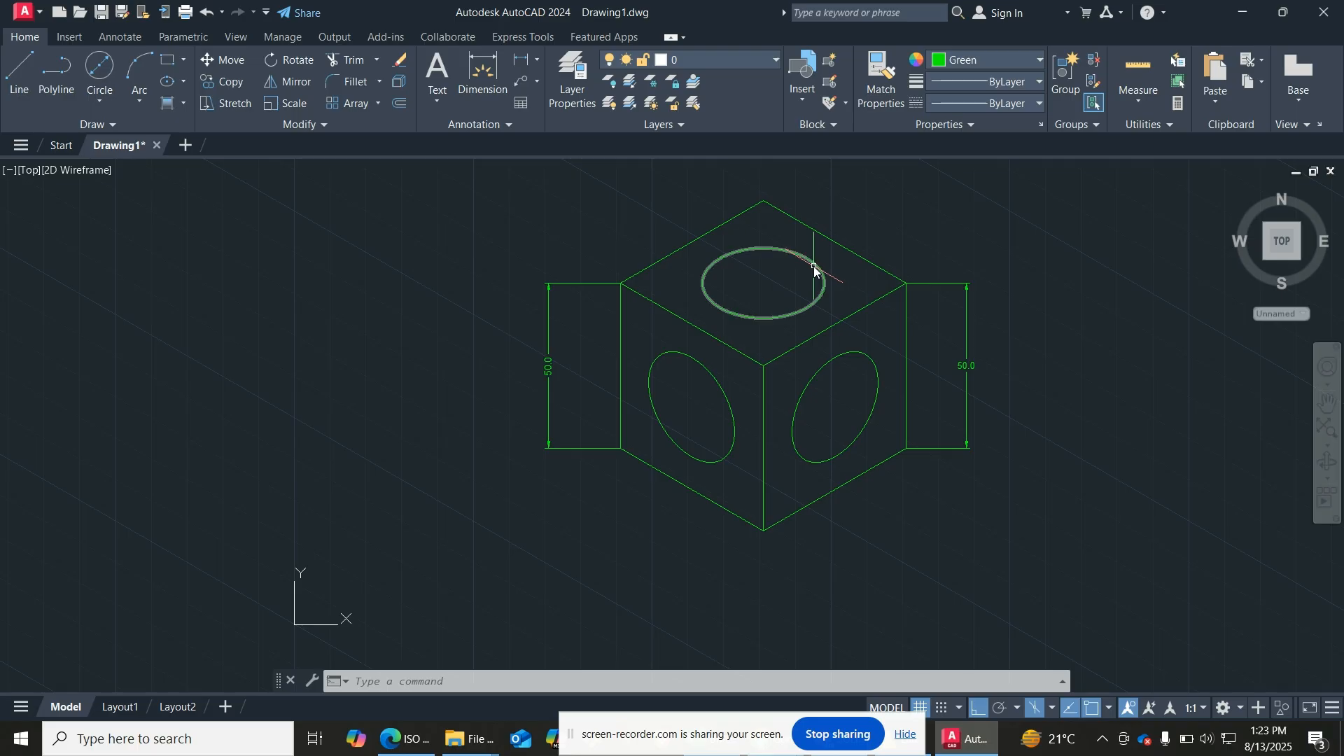
pyautogui.scroll(2, 816, 268)
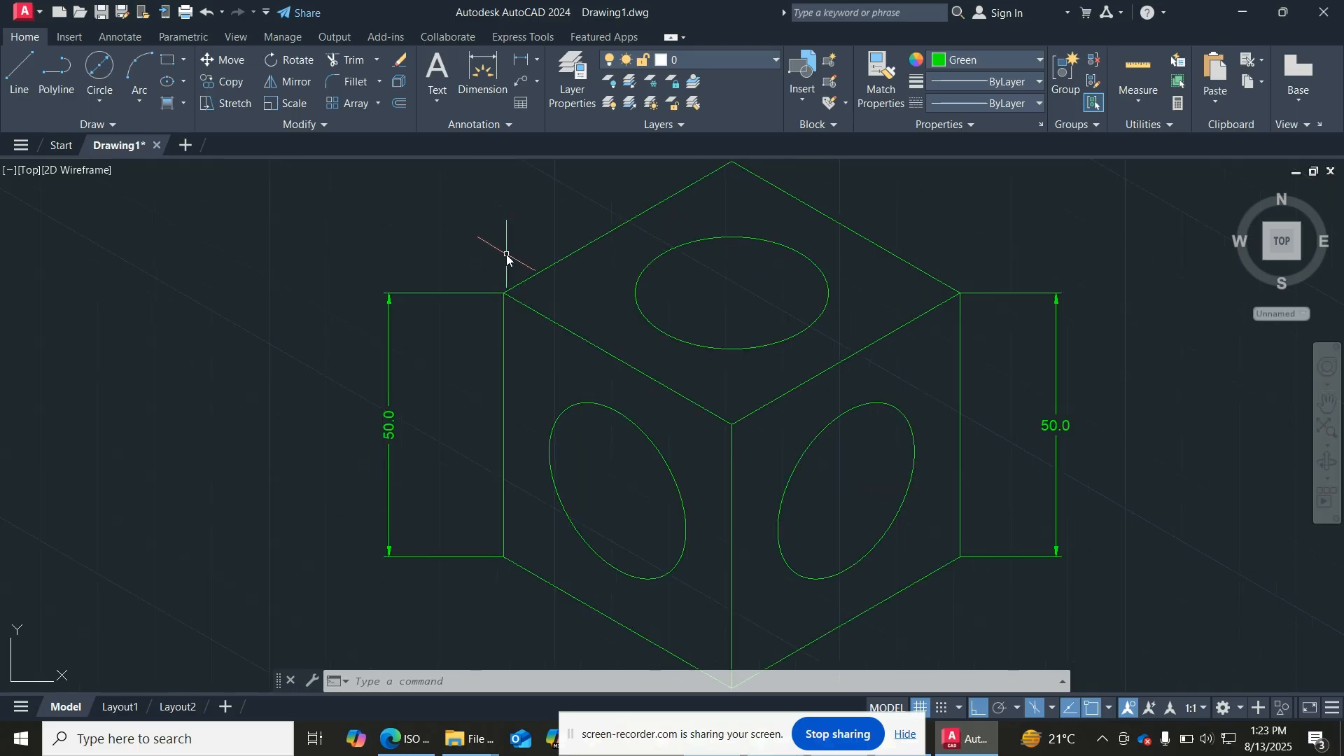
pyautogui.scroll(-2, 506, 254)
# Step: Switch to the top isoplane and try to add a radius dimension to the top face's isocircle
pyautogui.press('F5')
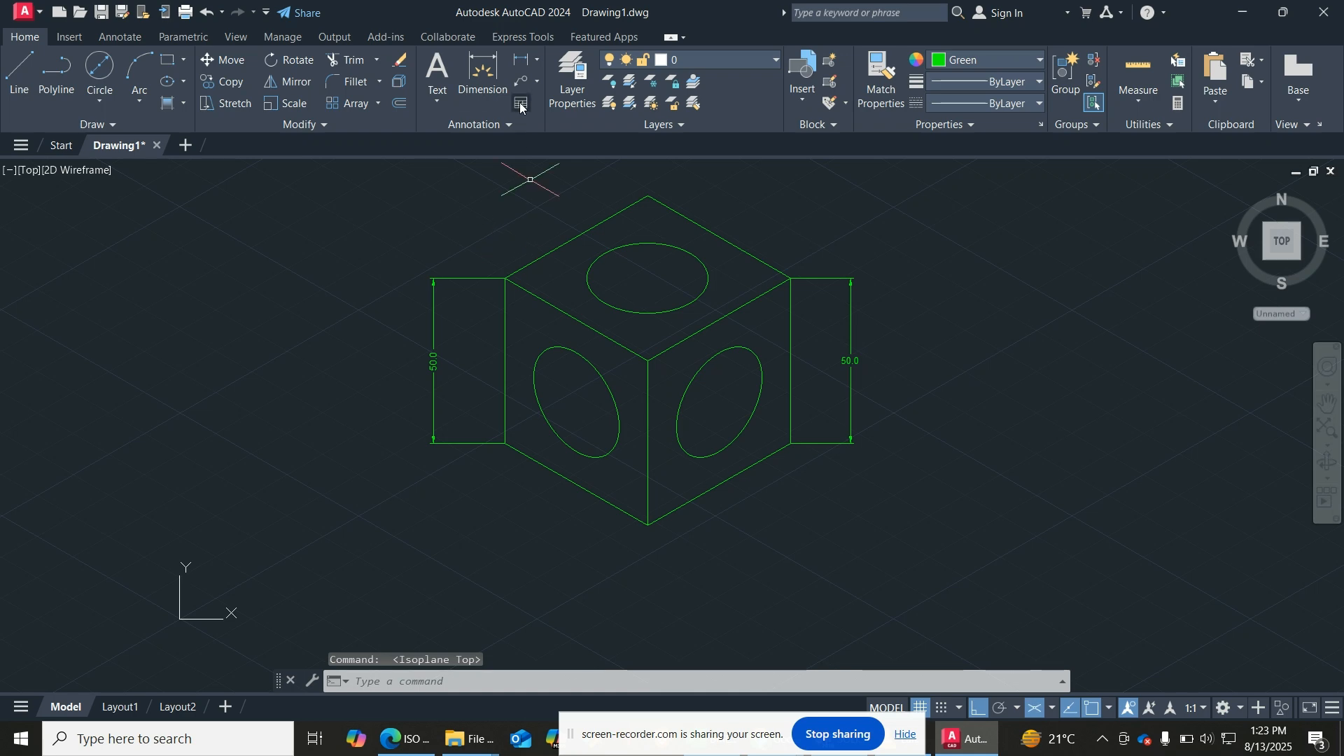
pyautogui.click(536, 60)
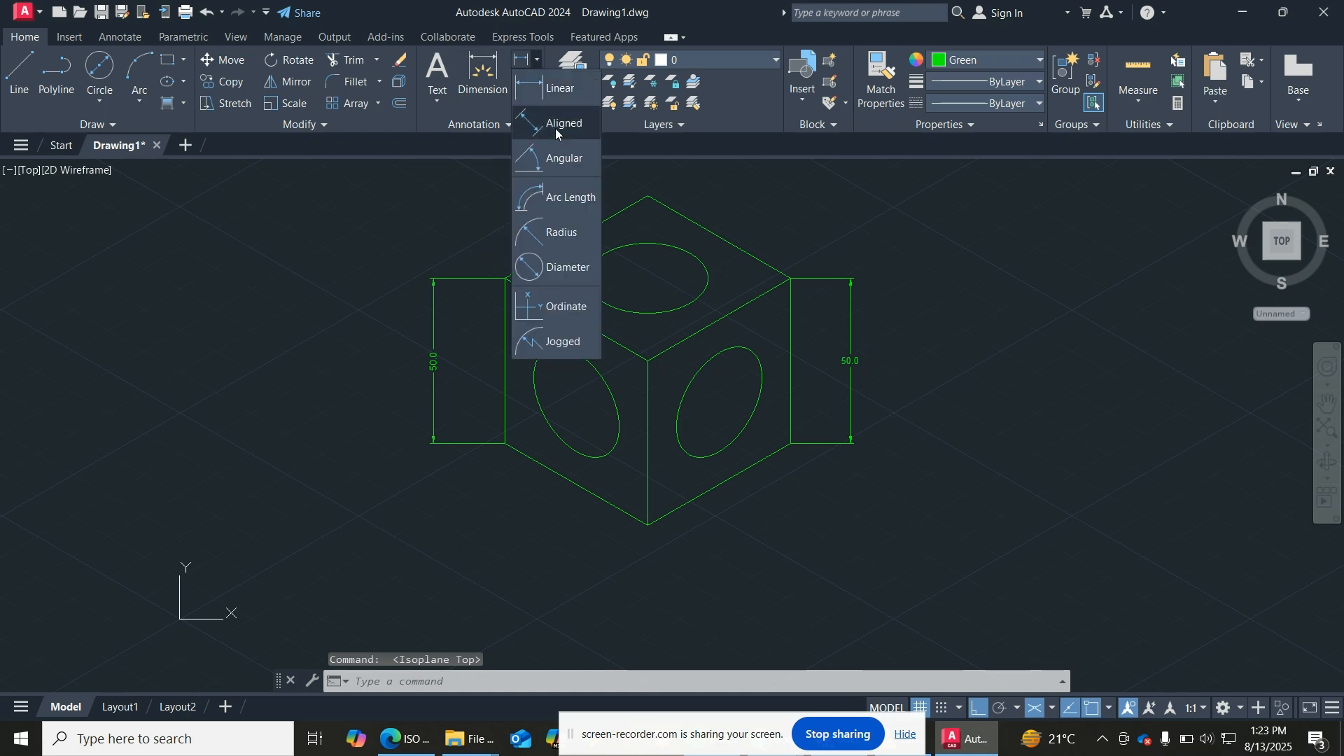
pyautogui.click(556, 231)
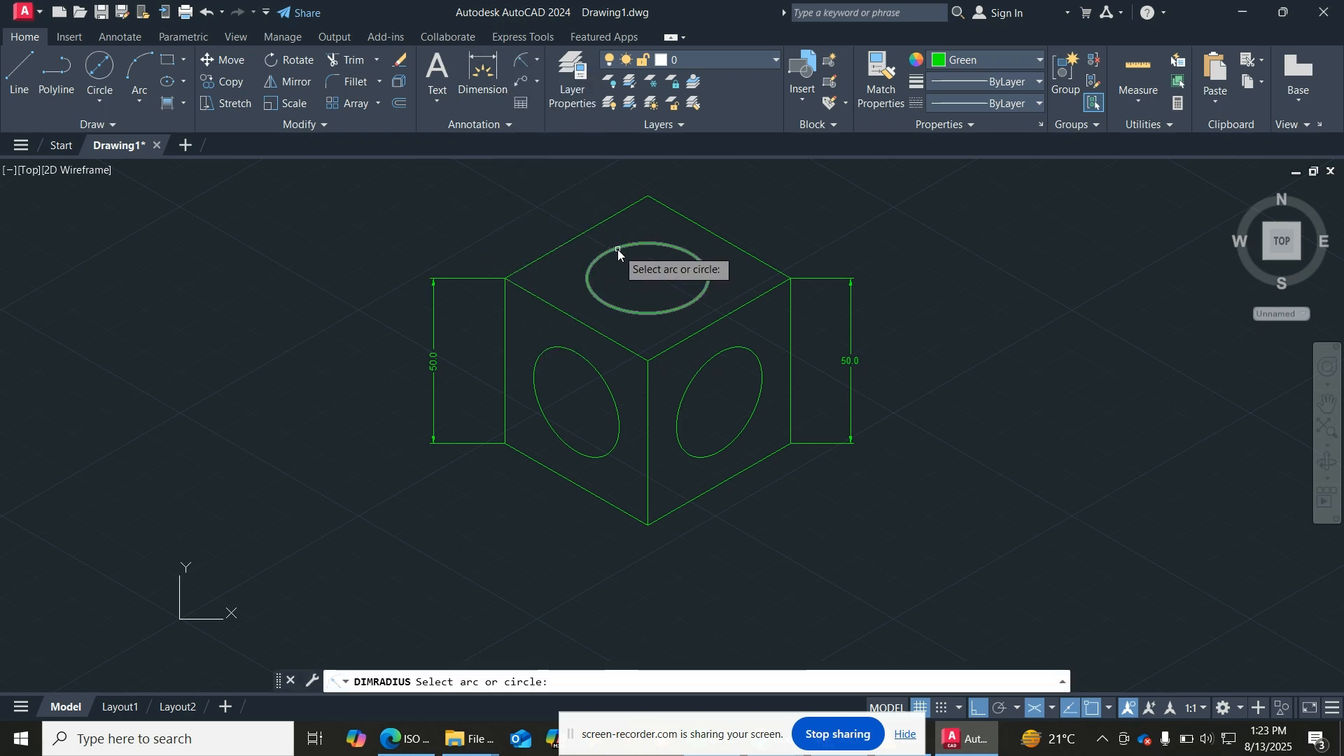
pyautogui.click(626, 259)
pyautogui.click(620, 246)
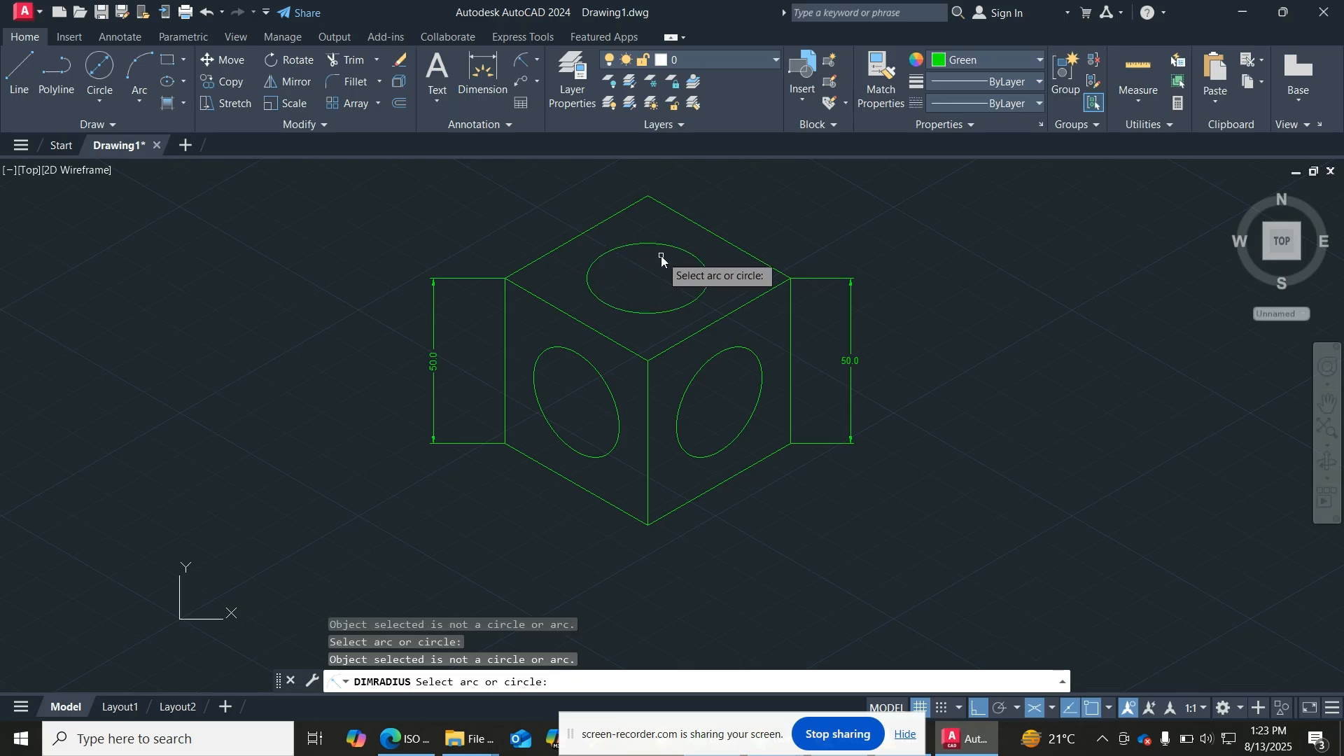
pyautogui.press('Escape')
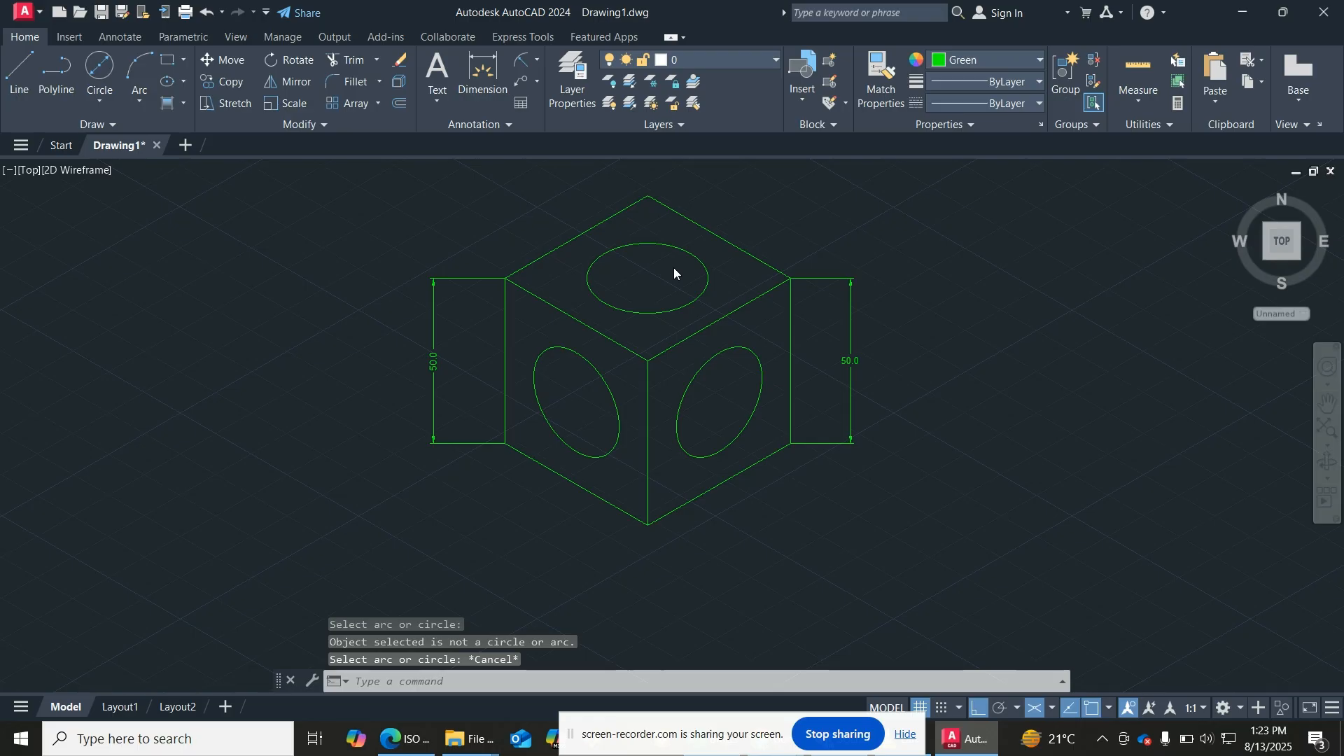
pyautogui.scroll(4, 673, 267)
pyautogui.scroll(-3, 675, 275)
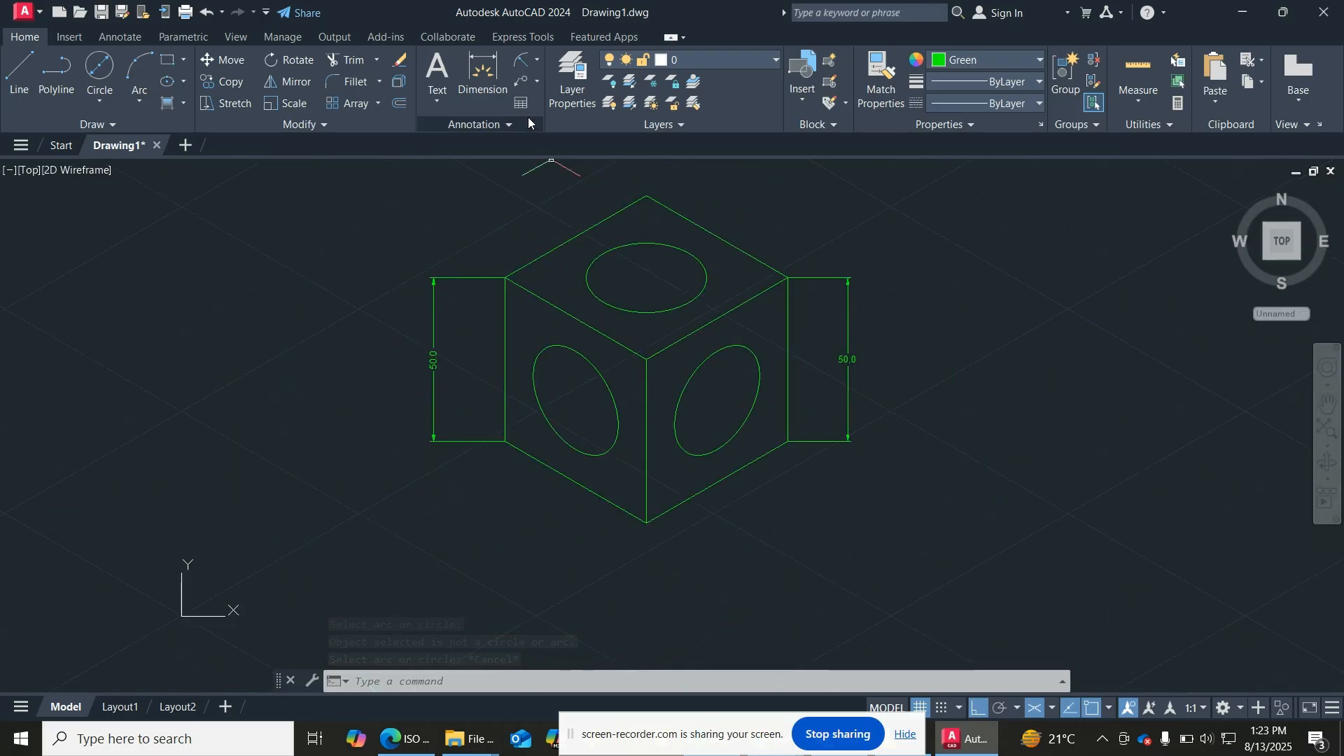
pyautogui.click(482, 76)
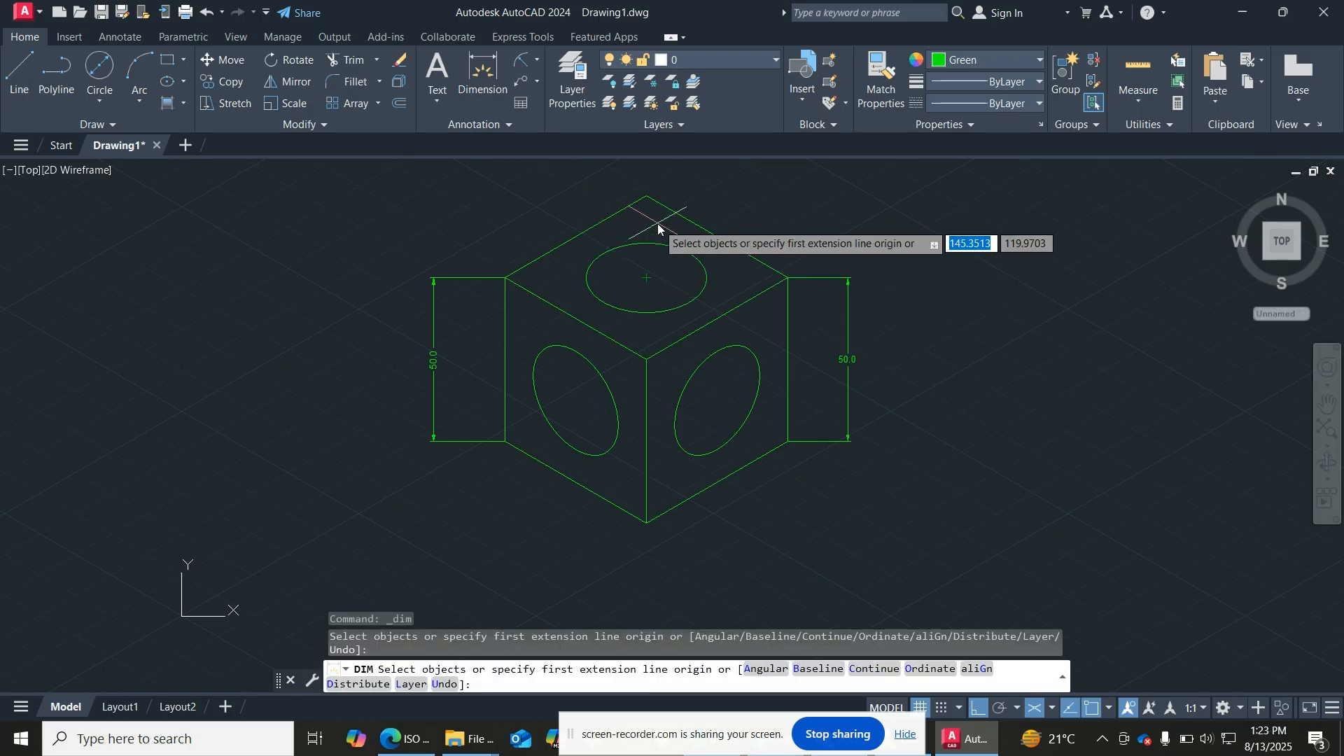
pyautogui.press('Return')
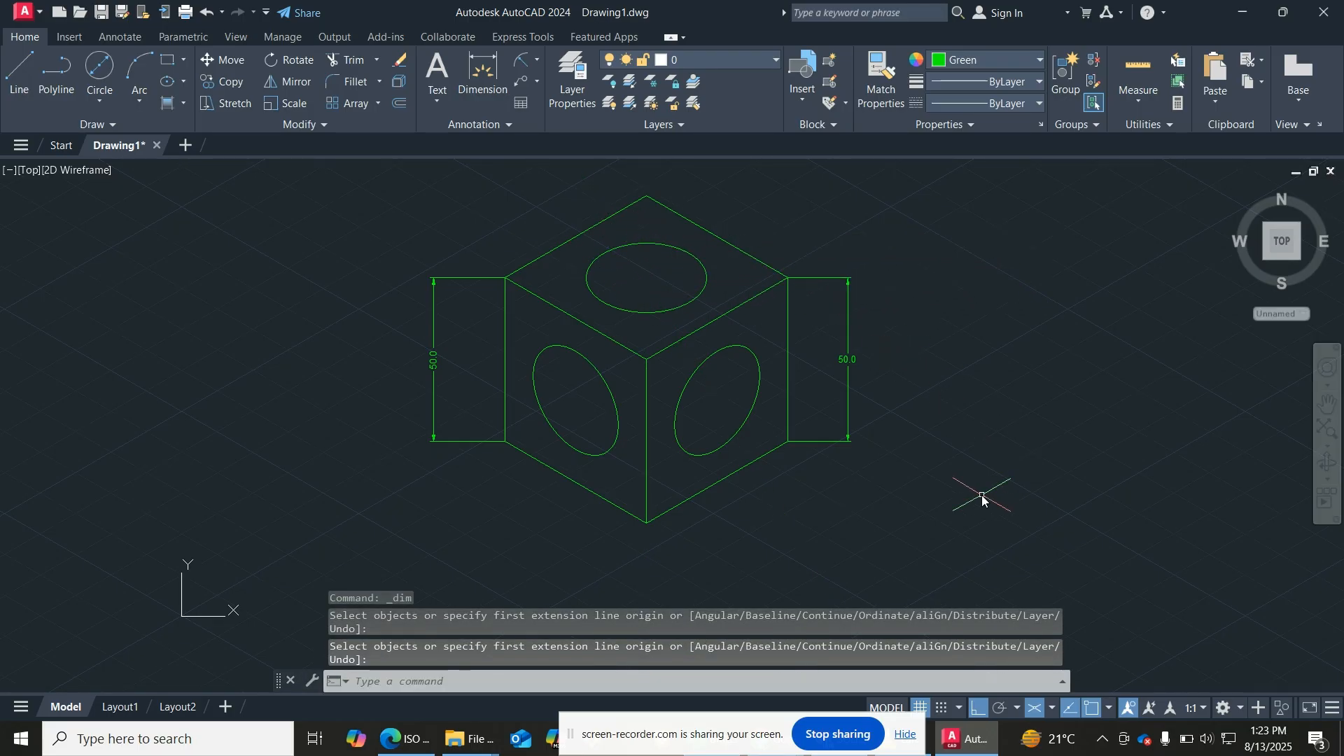
# Step: Select both vertical edge dimensions beside the cube and open their properties
pyautogui.click(476, 278)
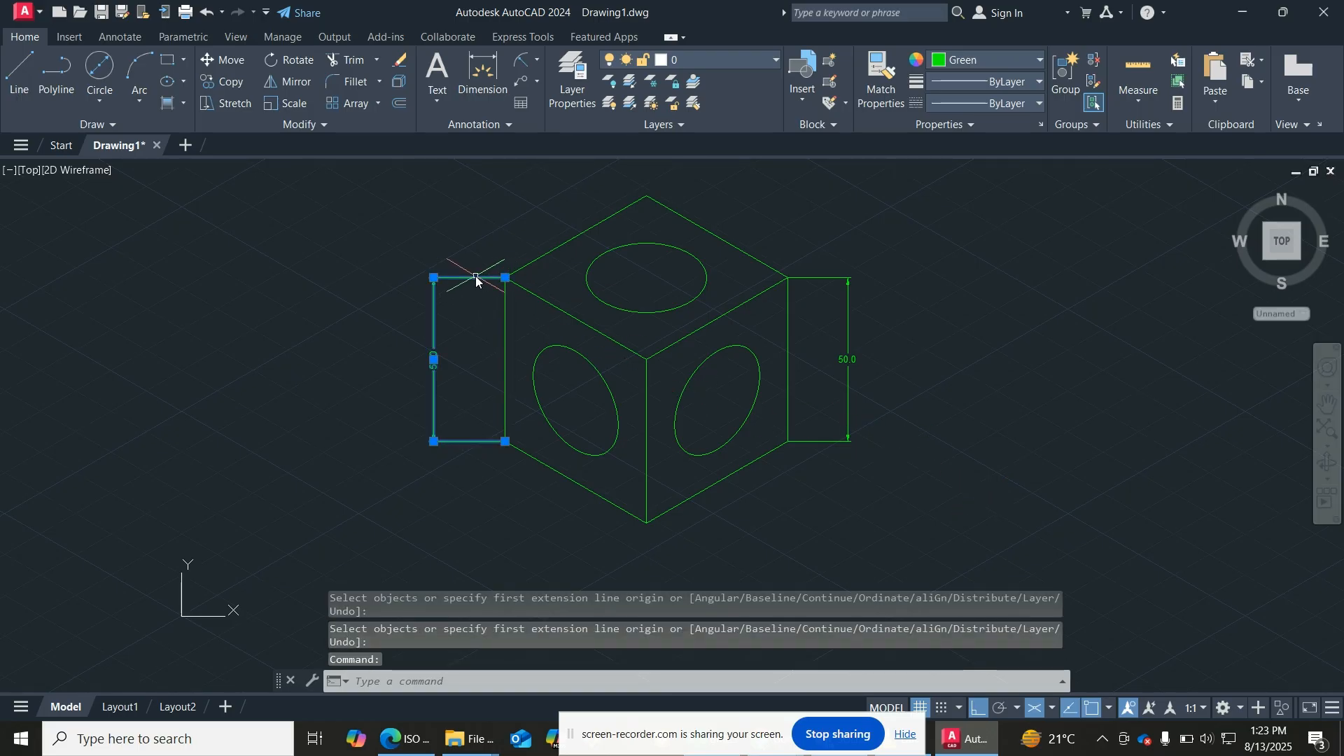
pyautogui.click(819, 275)
pyautogui.click(815, 281)
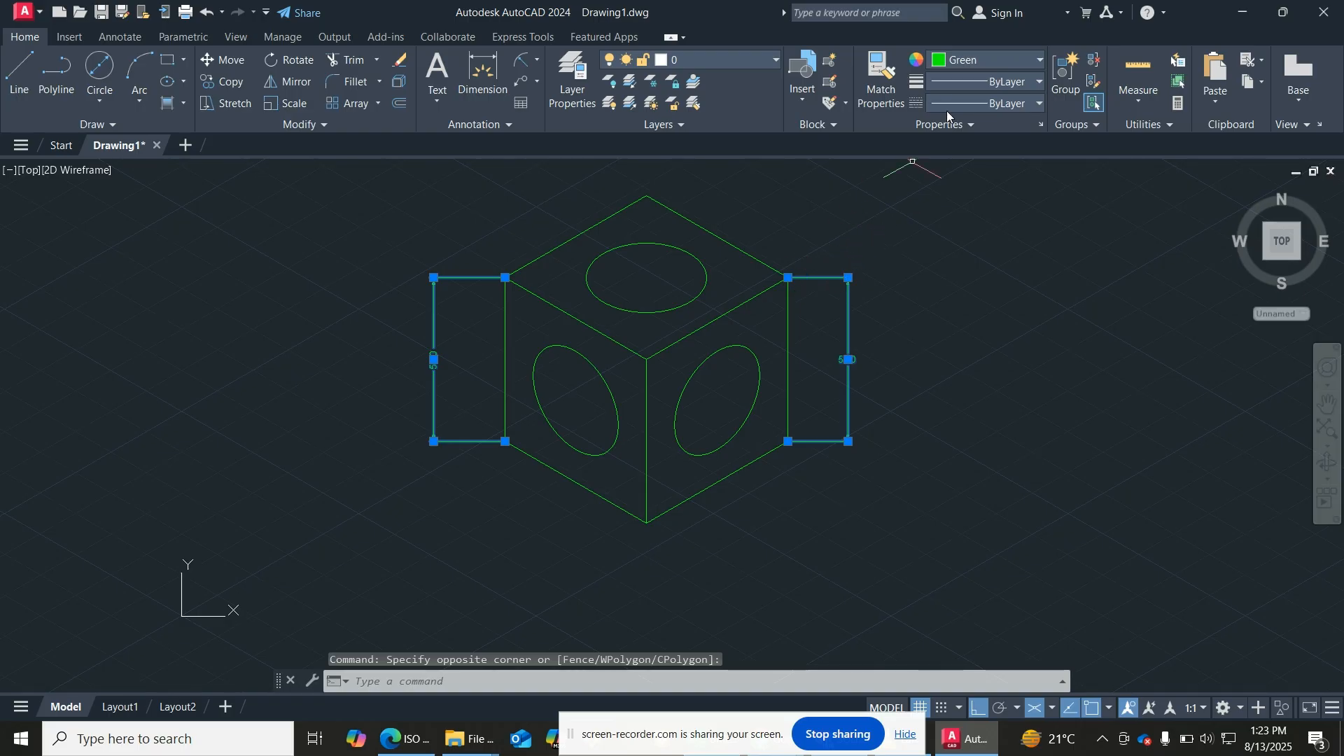
pyautogui.rightClick(968, 245)
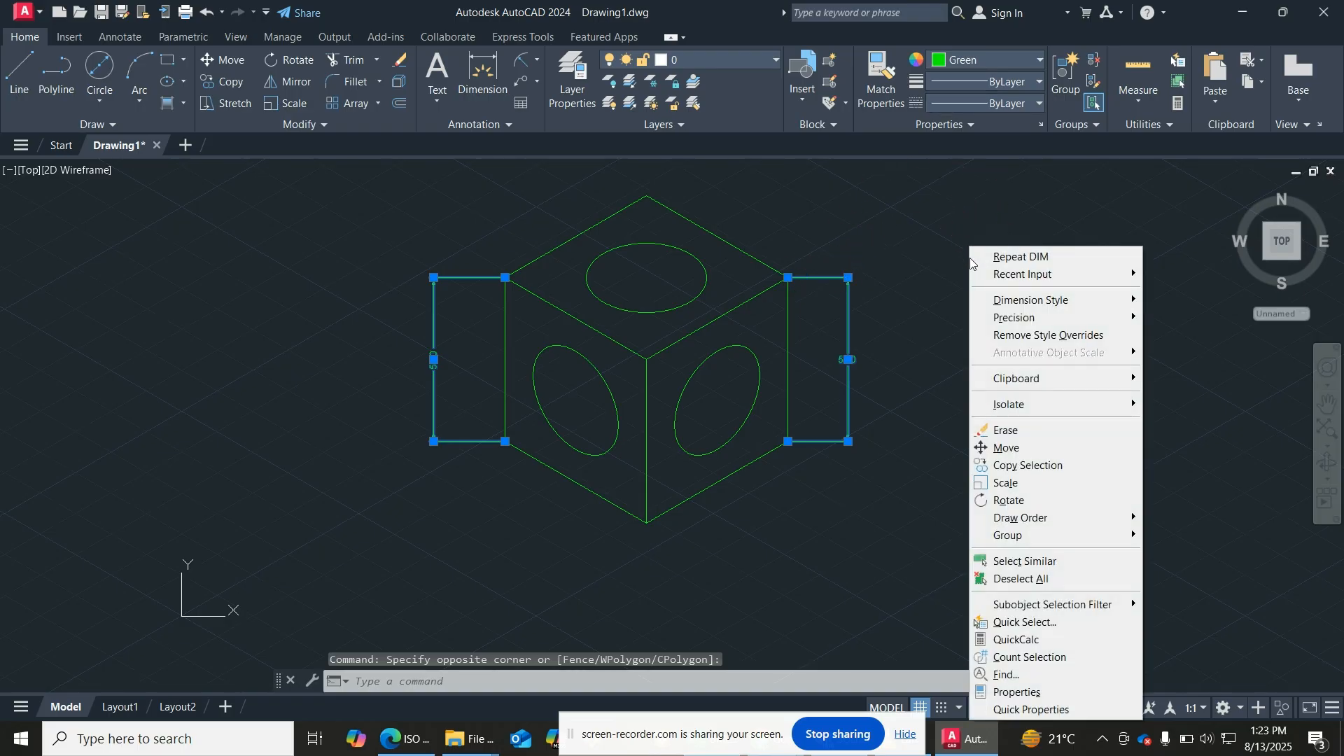
pyautogui.click(1036, 700)
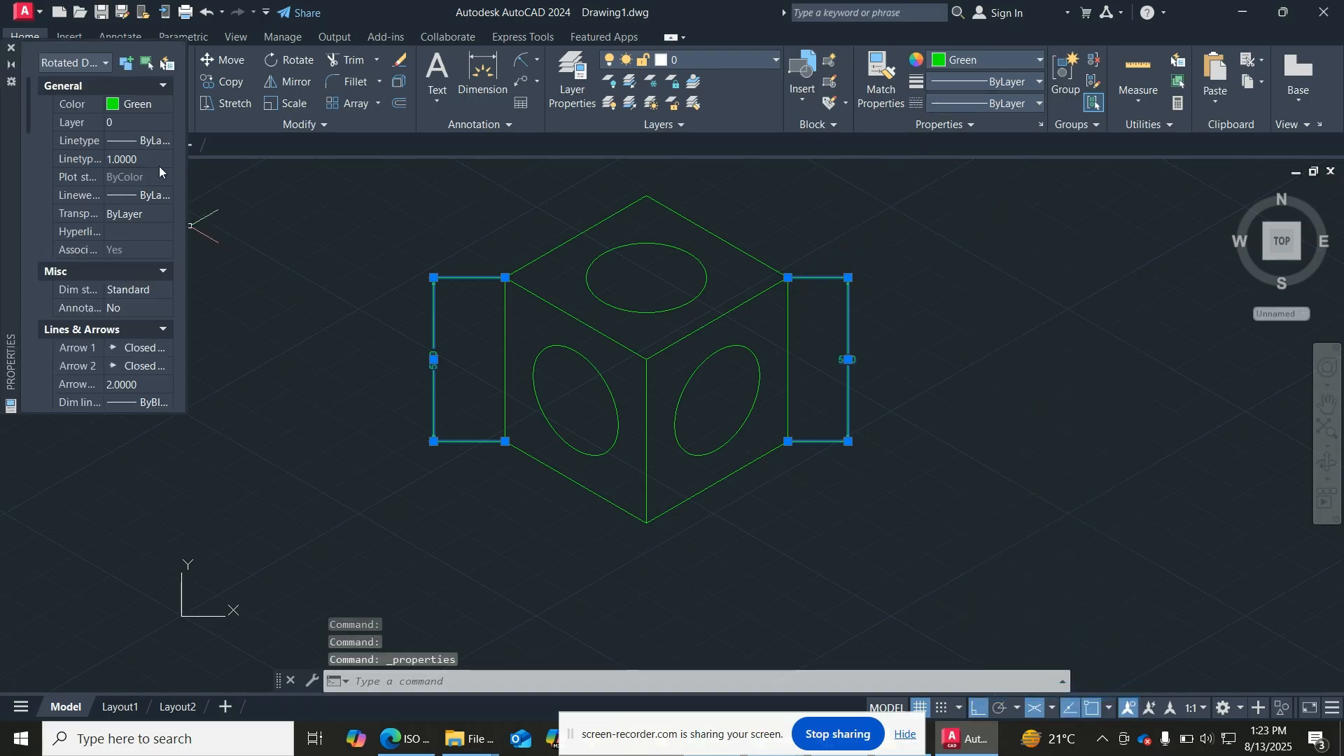
# Step: Set the lineweight of both selected vertical dimensions to 0.00 mm, then close the properties and clear the selection
pyautogui.click(142, 160)
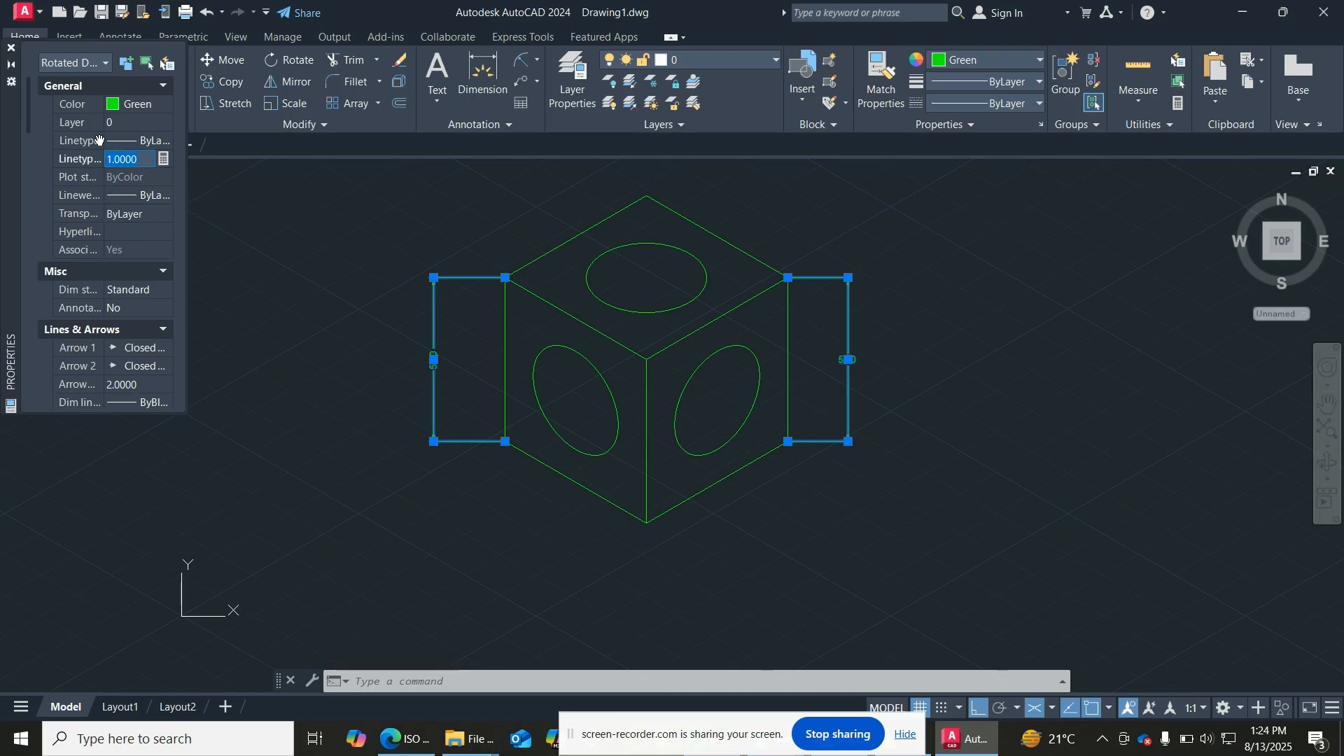
pyautogui.click(124, 140)
pyautogui.click(124, 140)
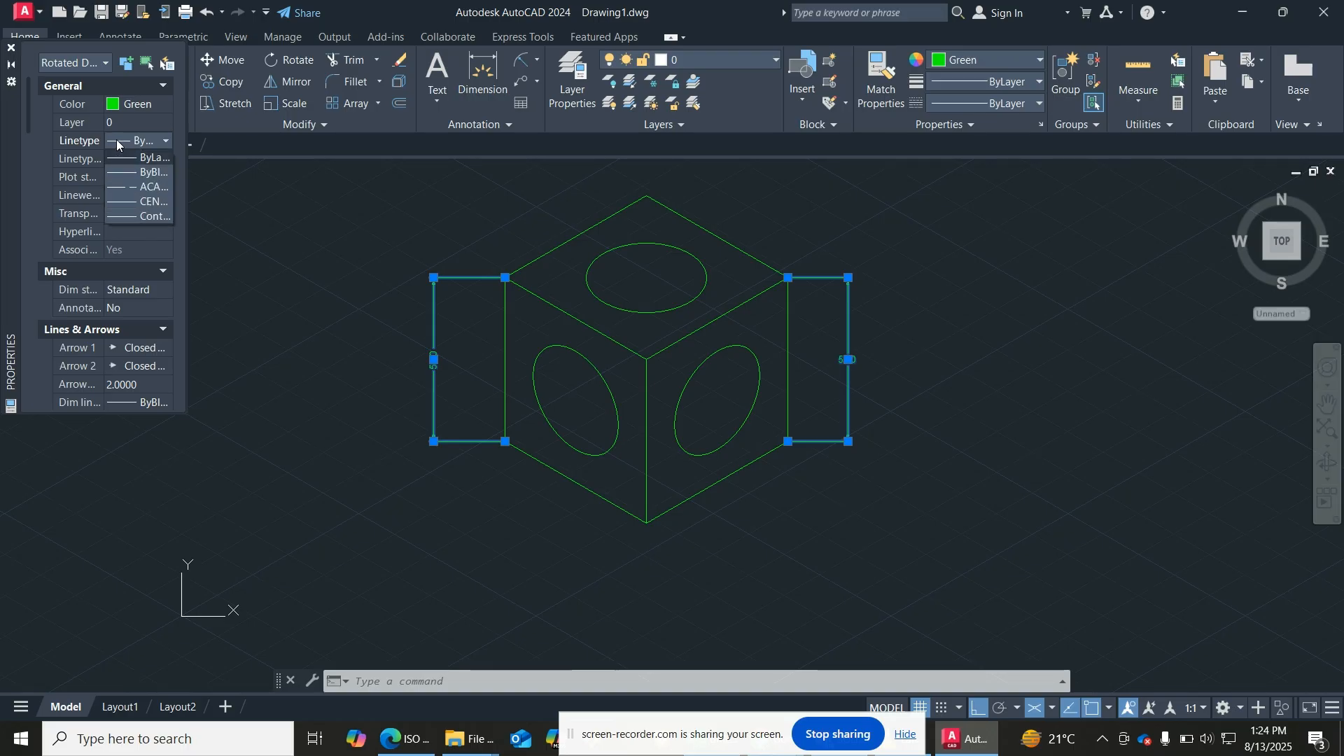
pyautogui.click(93, 139)
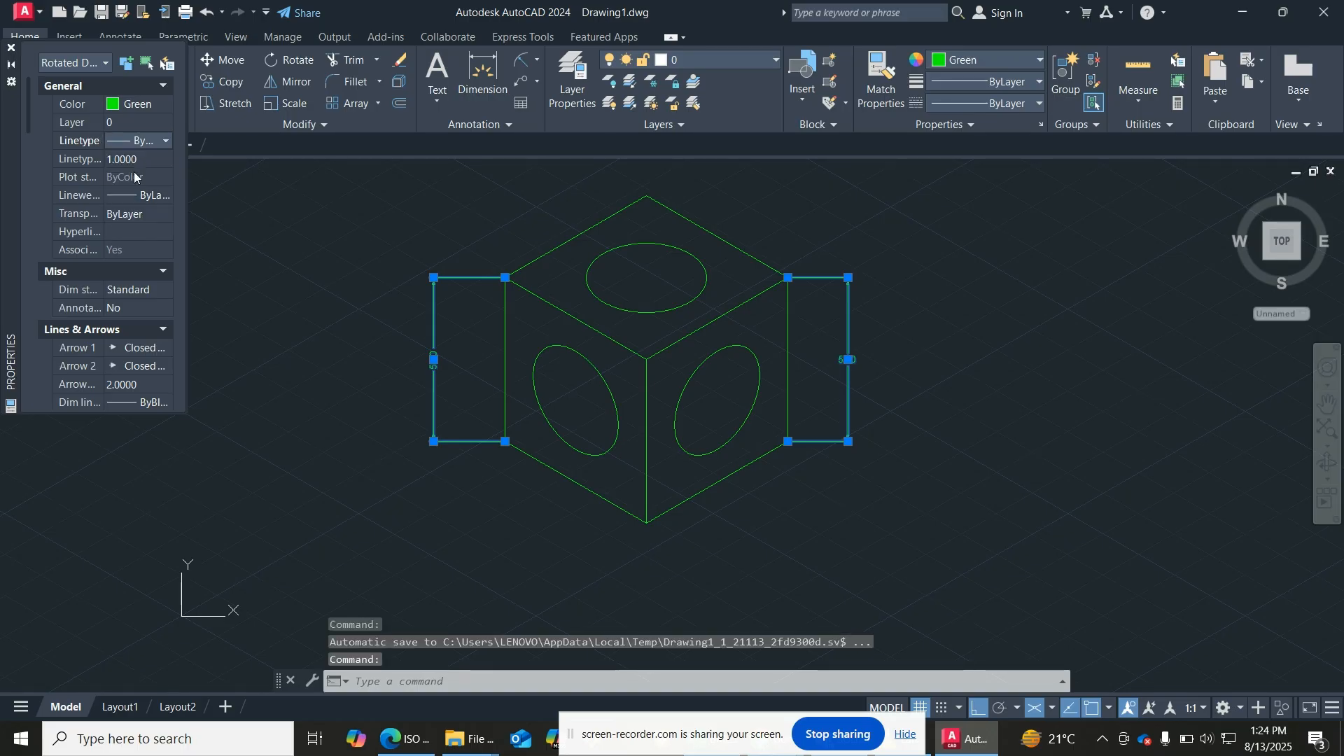
pyautogui.click(151, 195)
pyautogui.click(152, 195)
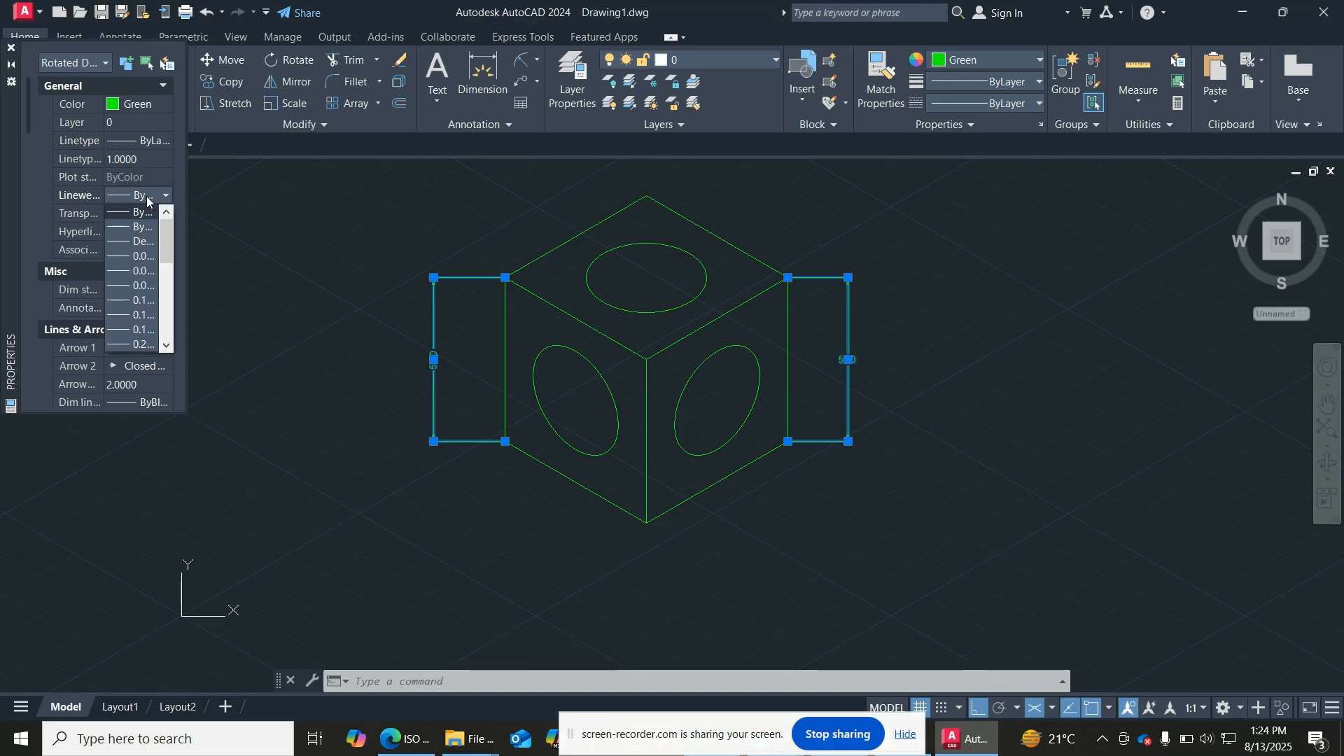
pyautogui.click(135, 258)
pyautogui.click(9, 48)
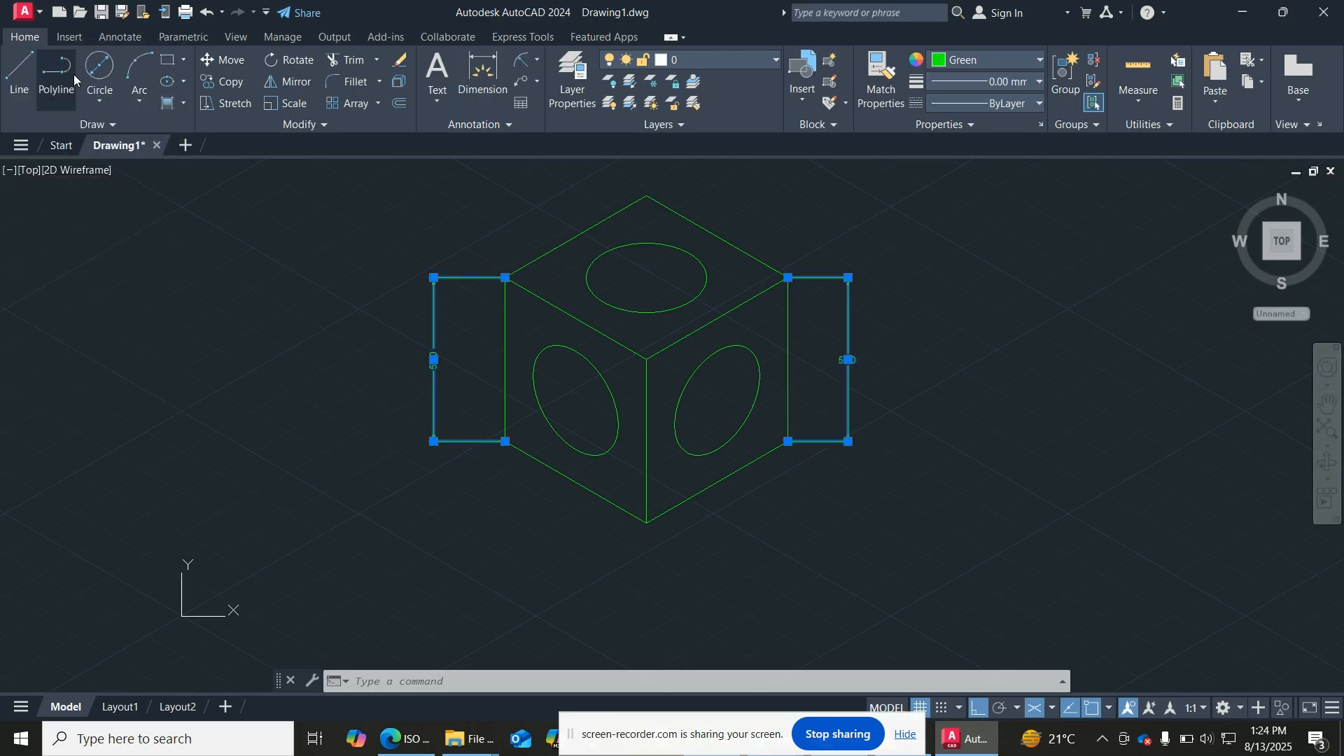
pyautogui.press('Escape')
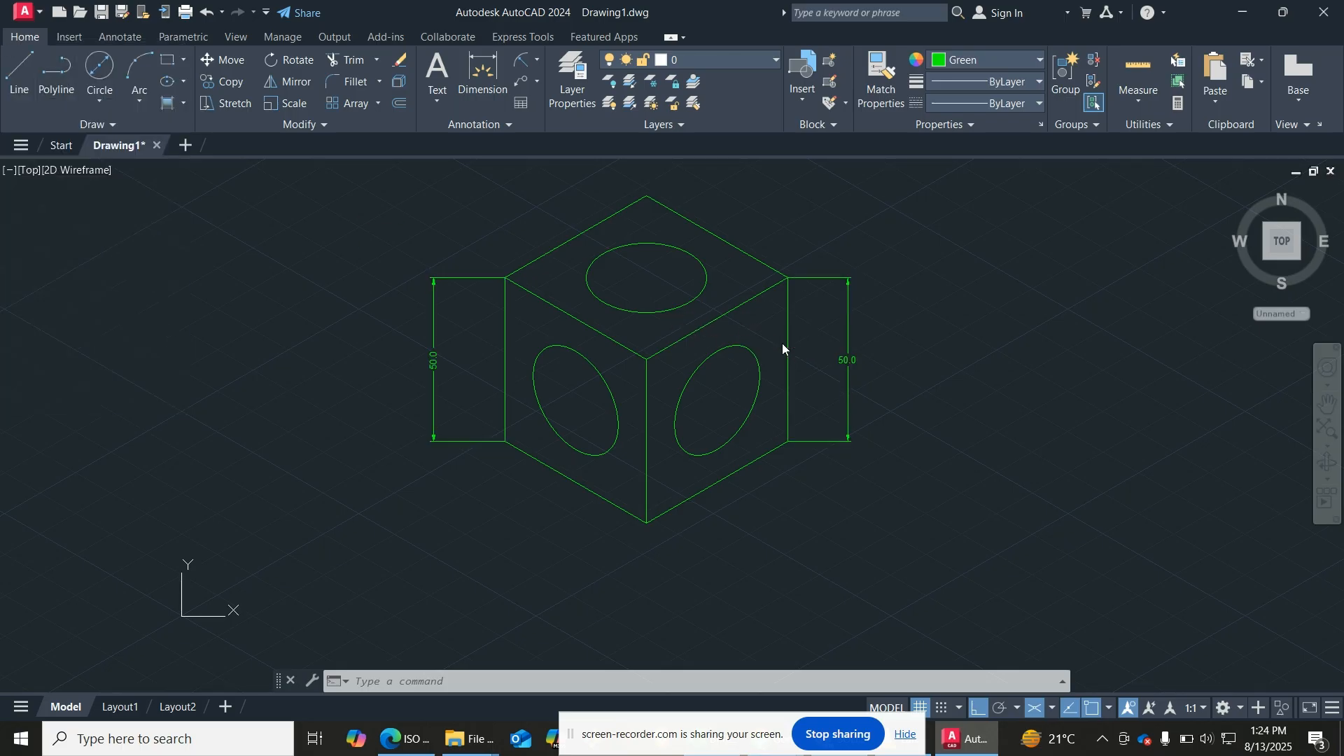
# Step: Choose PDFCreator as the plotter for the model and preview the plot, checking the line thickness of the cube and dimensions
pyautogui.hotkey('ctrl', 'p')
pyautogui.click(595, 240)
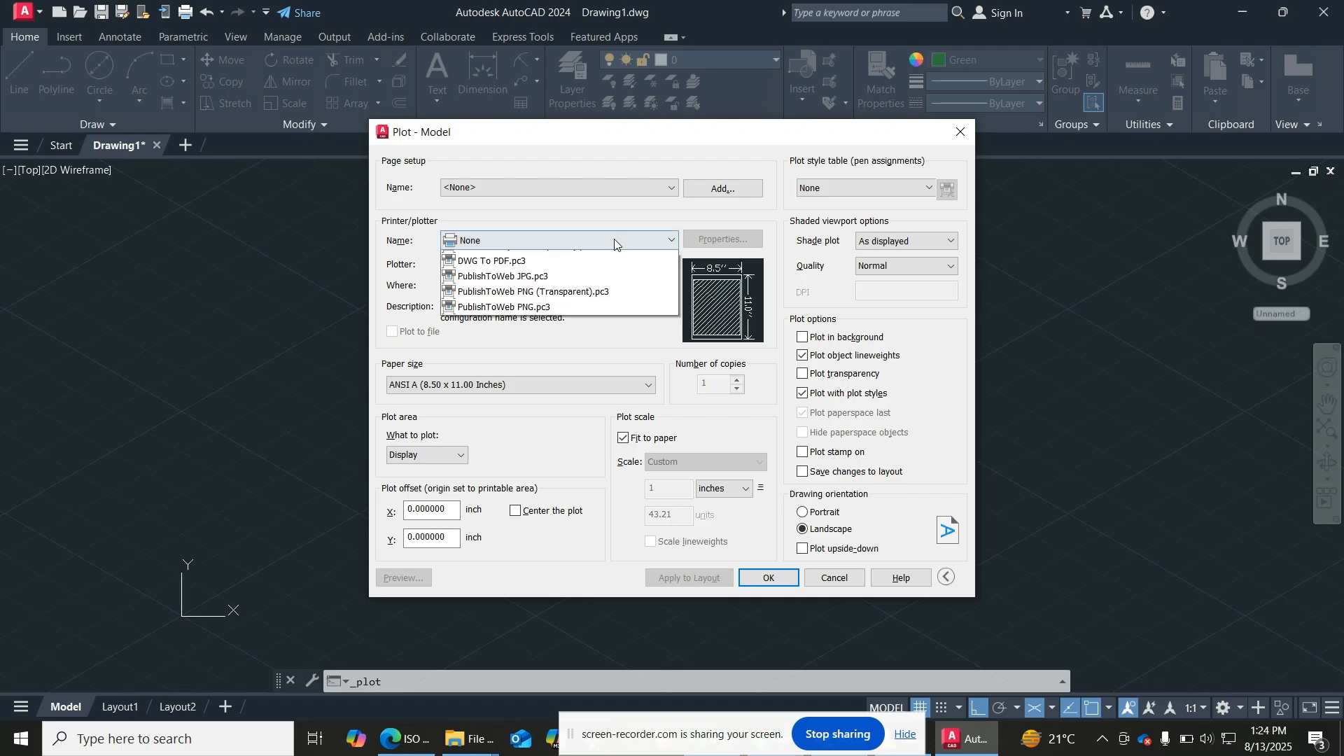
pyautogui.click(522, 288)
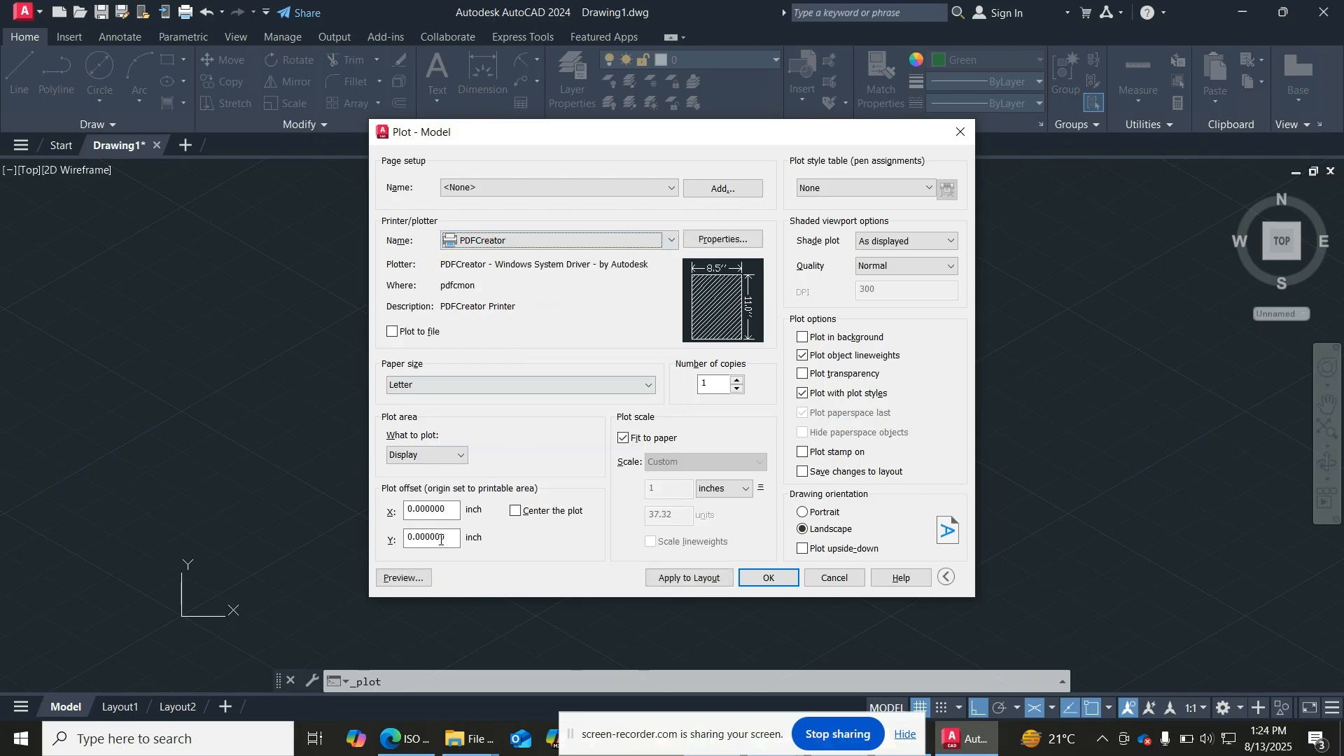
pyautogui.click(403, 578)
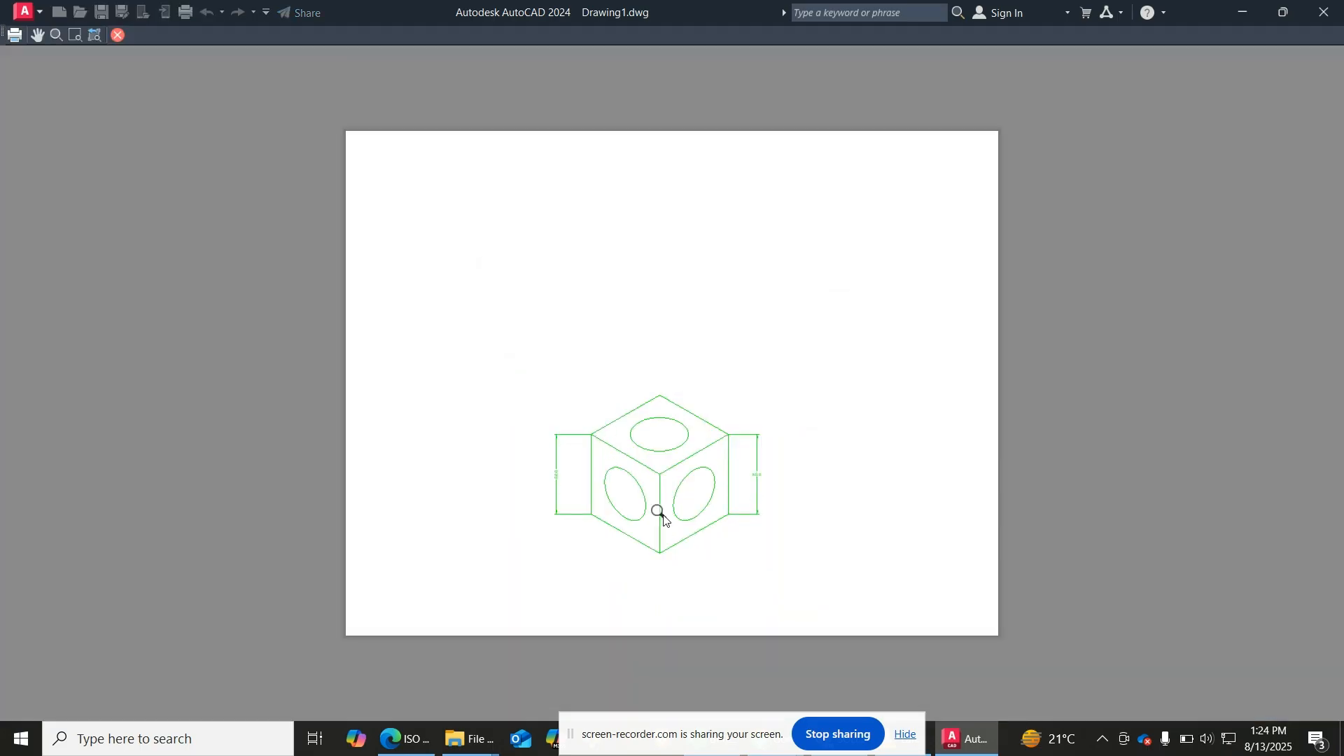
pyautogui.scroll(5, 663, 519)
pyautogui.scroll(-2, 663, 519)
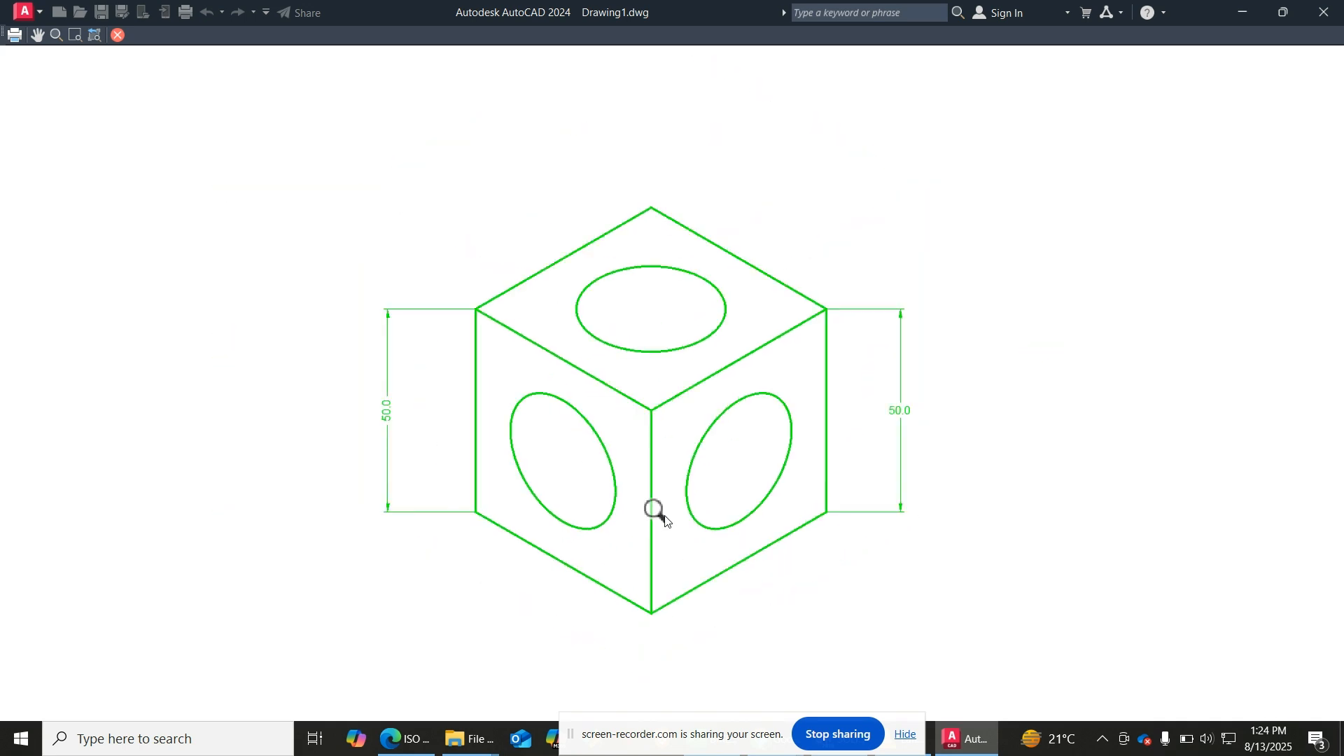
pyautogui.scroll(2, 663, 519)
pyautogui.scroll(-2, 664, 520)
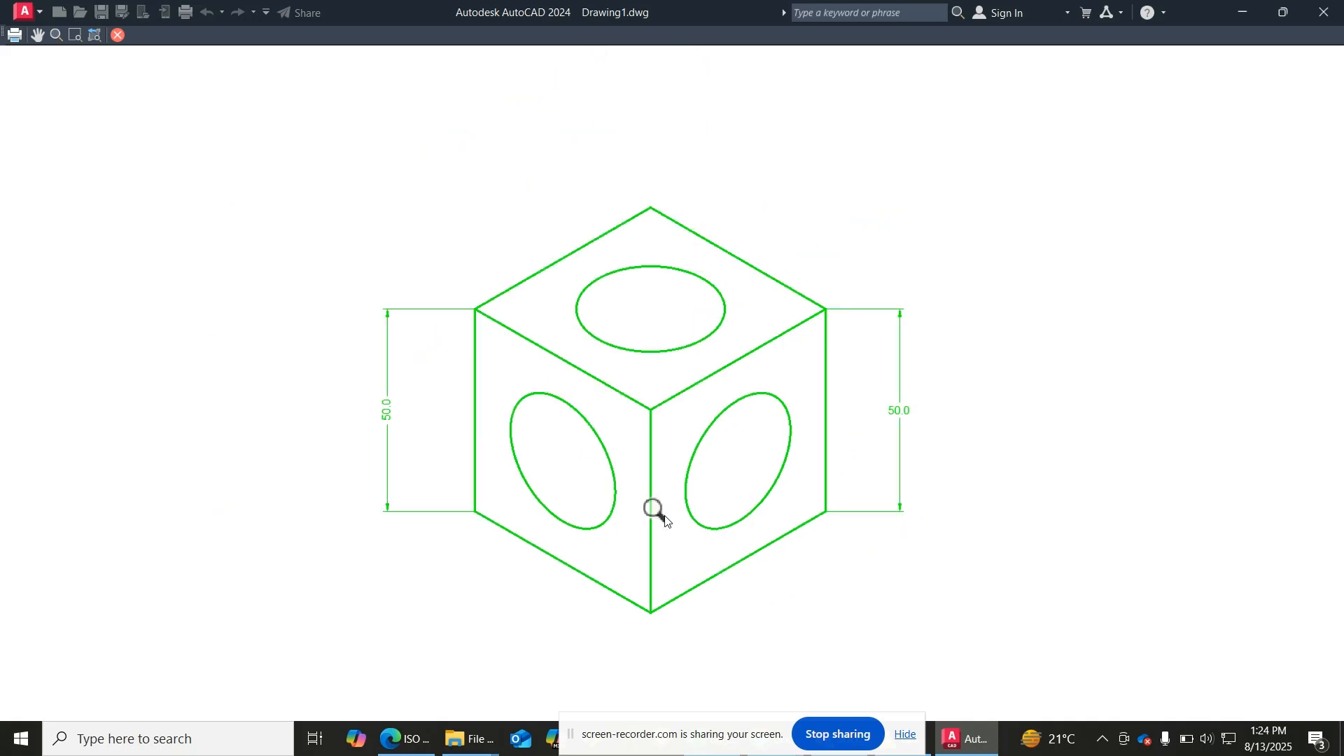
pyautogui.scroll(2, 663, 519)
pyautogui.scroll(-2, 663, 519)
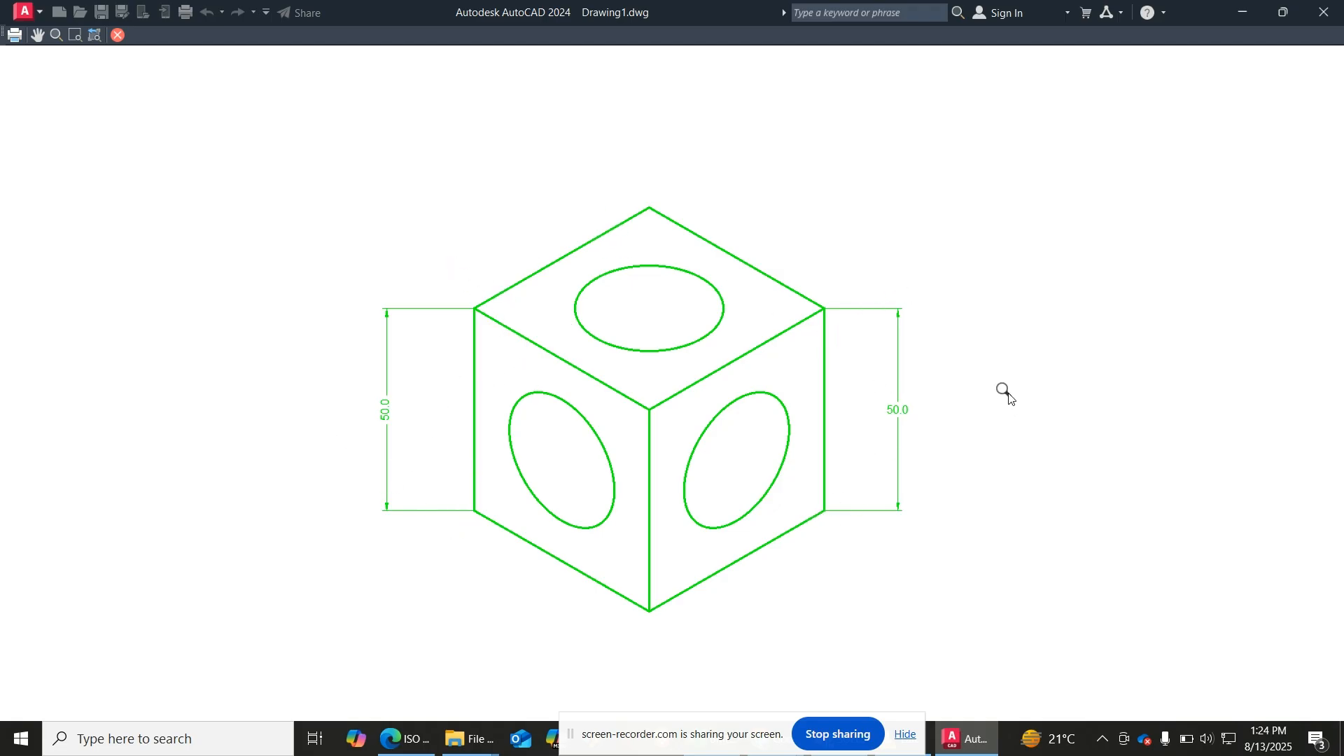
# Step: Close the plot preview, cancel the plot, and delete both vertical edge dimensions beside the cube
pyautogui.press('Escape')
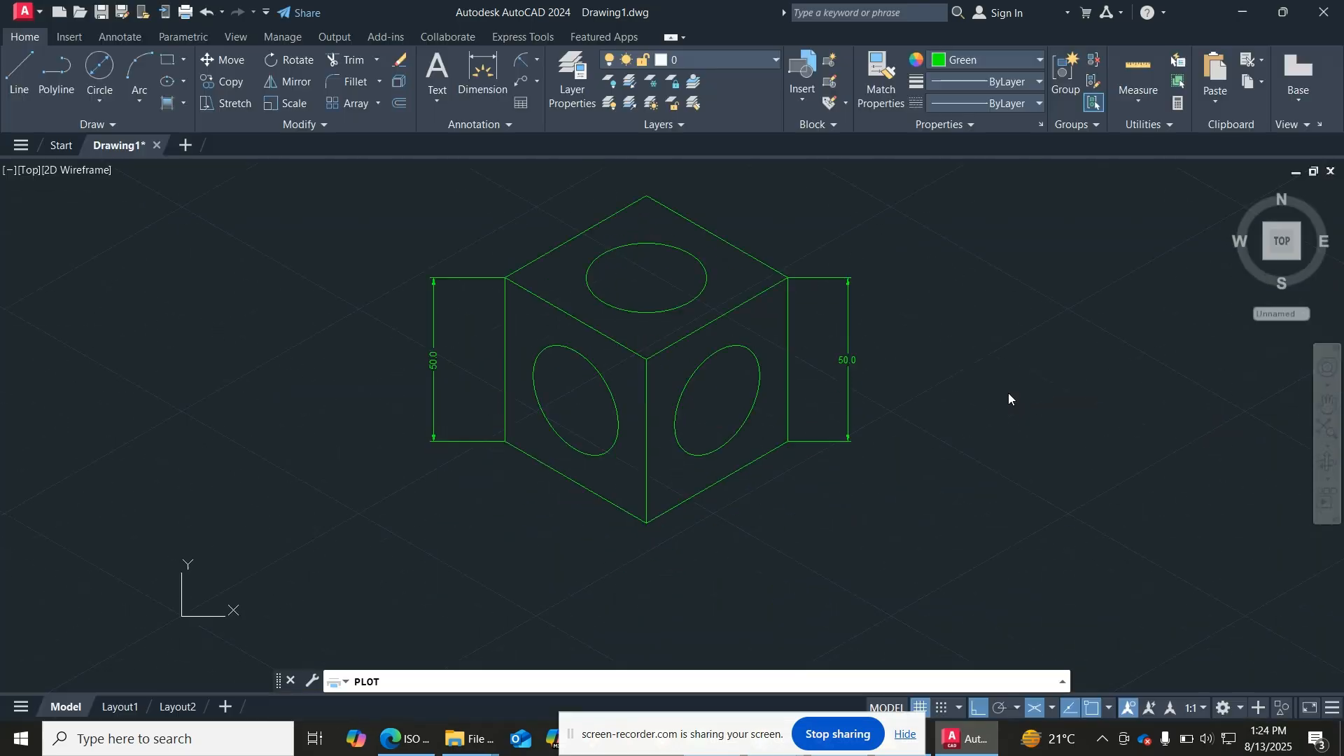
pyautogui.press('Escape')
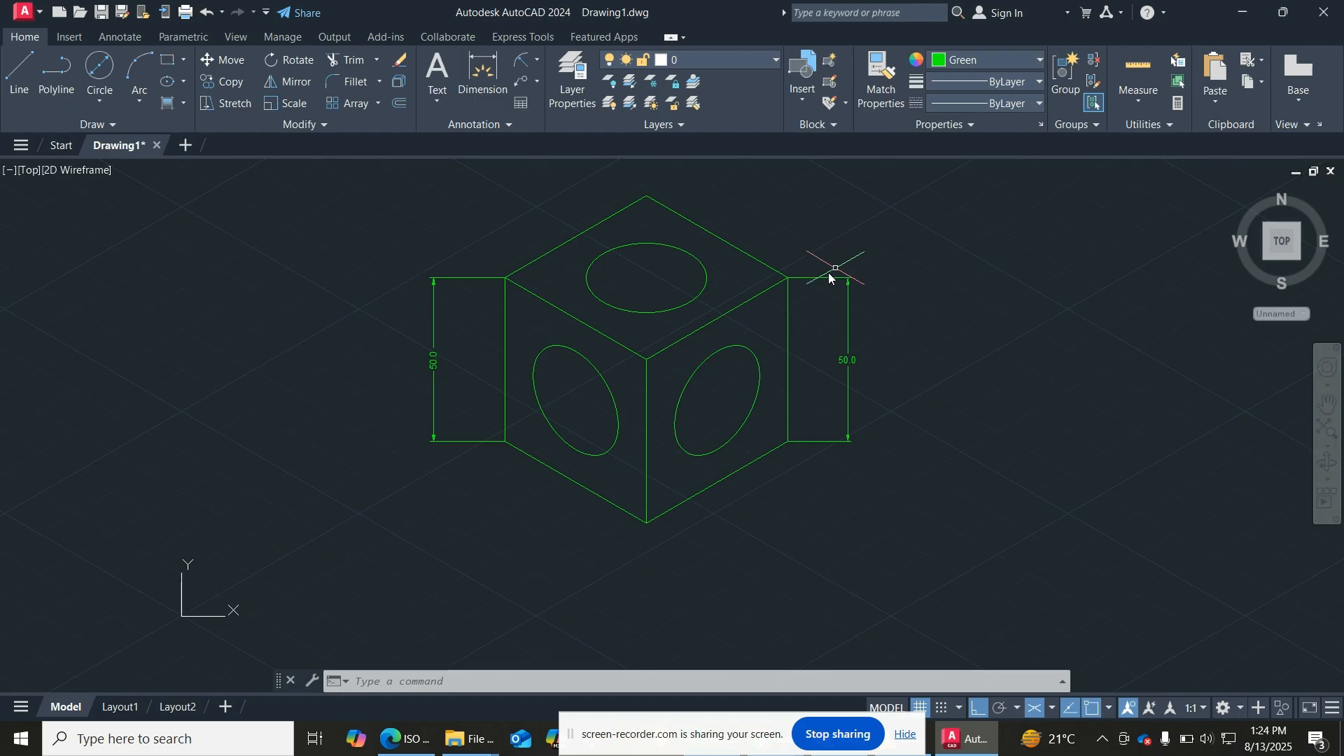
pyautogui.click(810, 278)
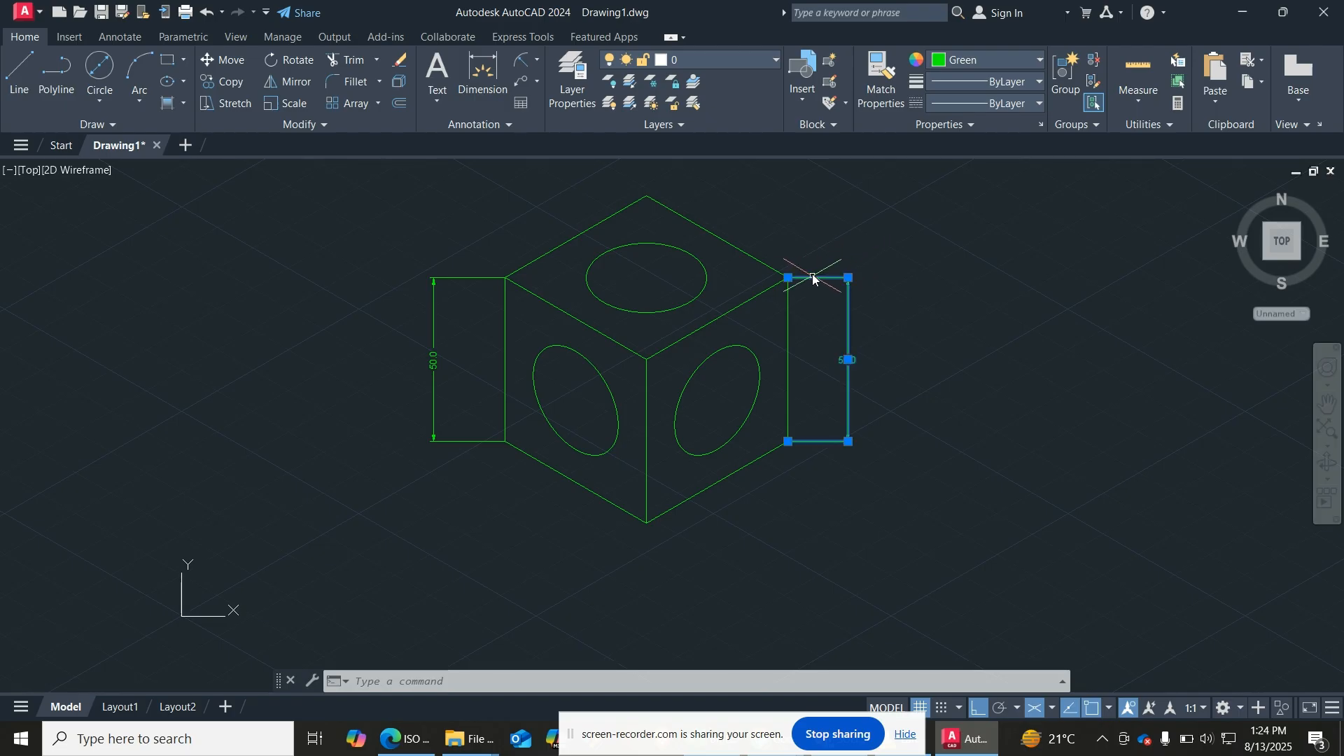
pyautogui.click(476, 280)
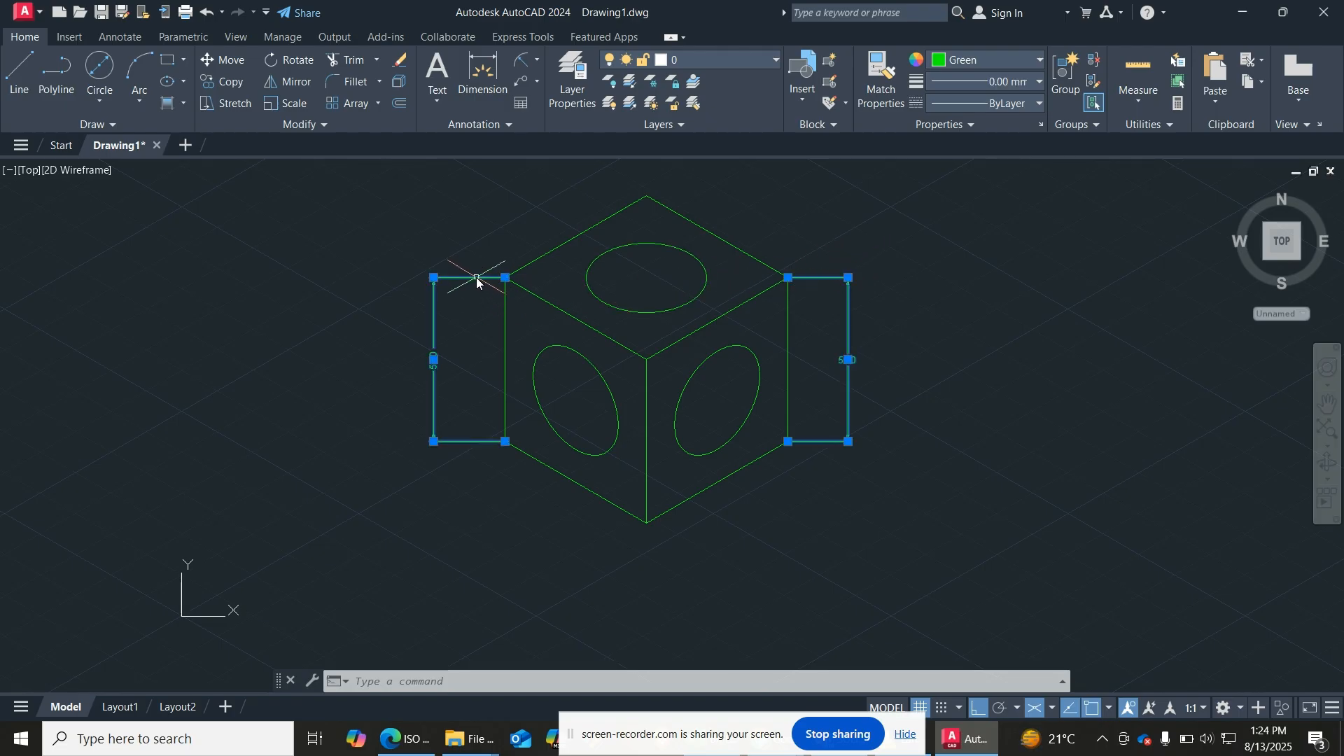
pyautogui.press('Delete')
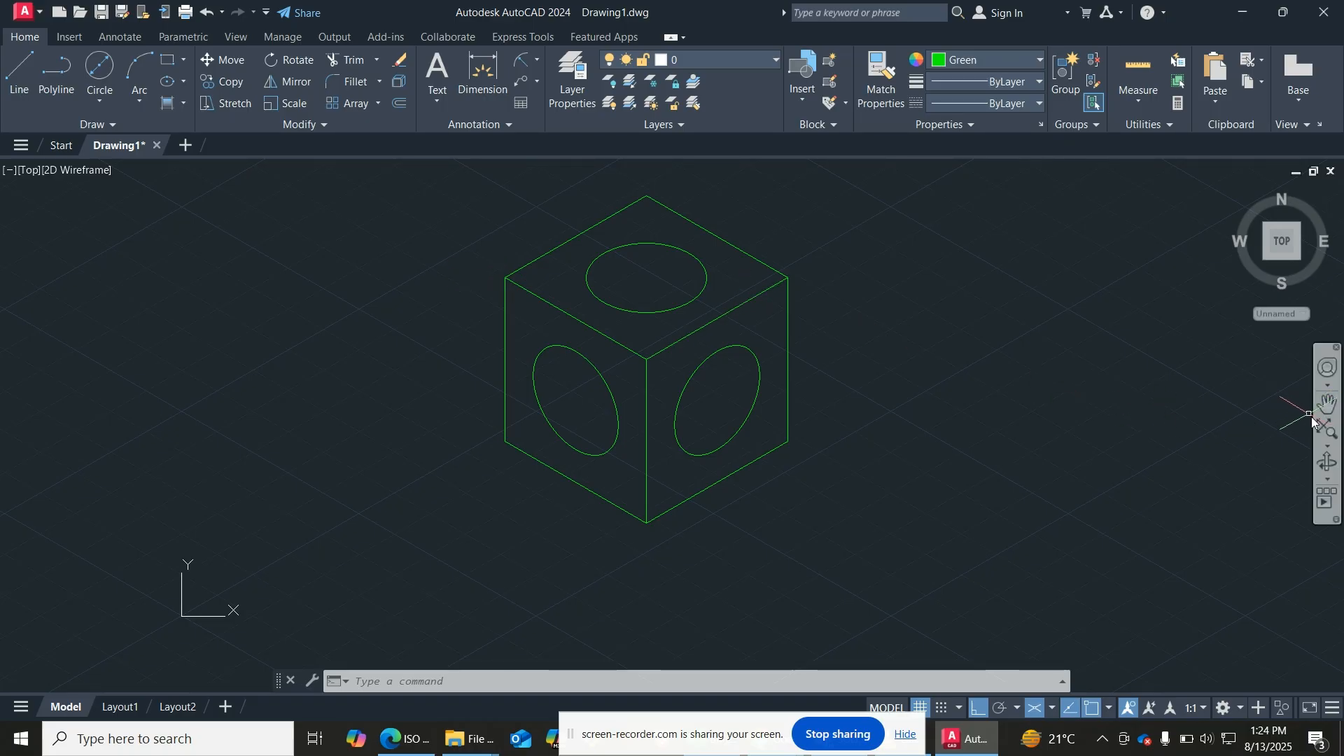
# Step: Consult the stepped block on page 7 of ISO AutoCAD.pdf, then return to AutoCAD and erase the whole cube drawing
pyautogui.scroll(2, 1156, 418)
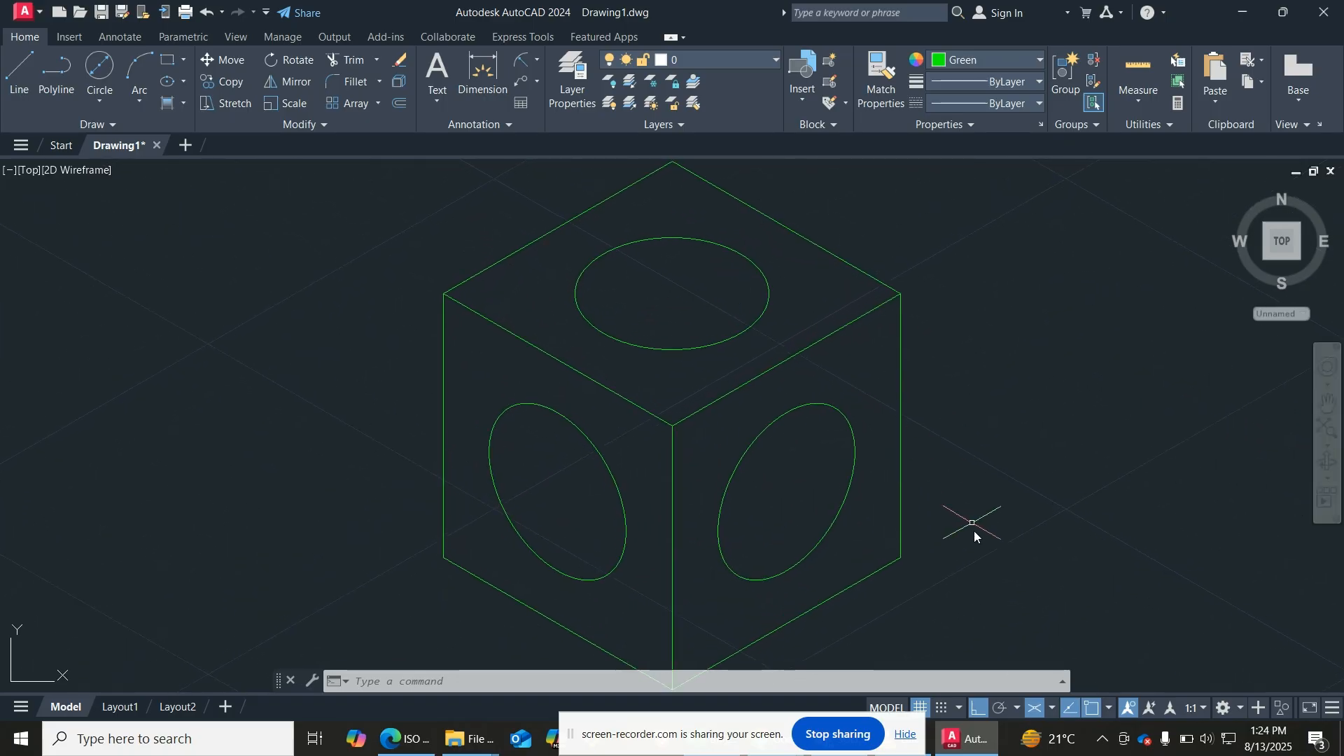
pyautogui.click(414, 739)
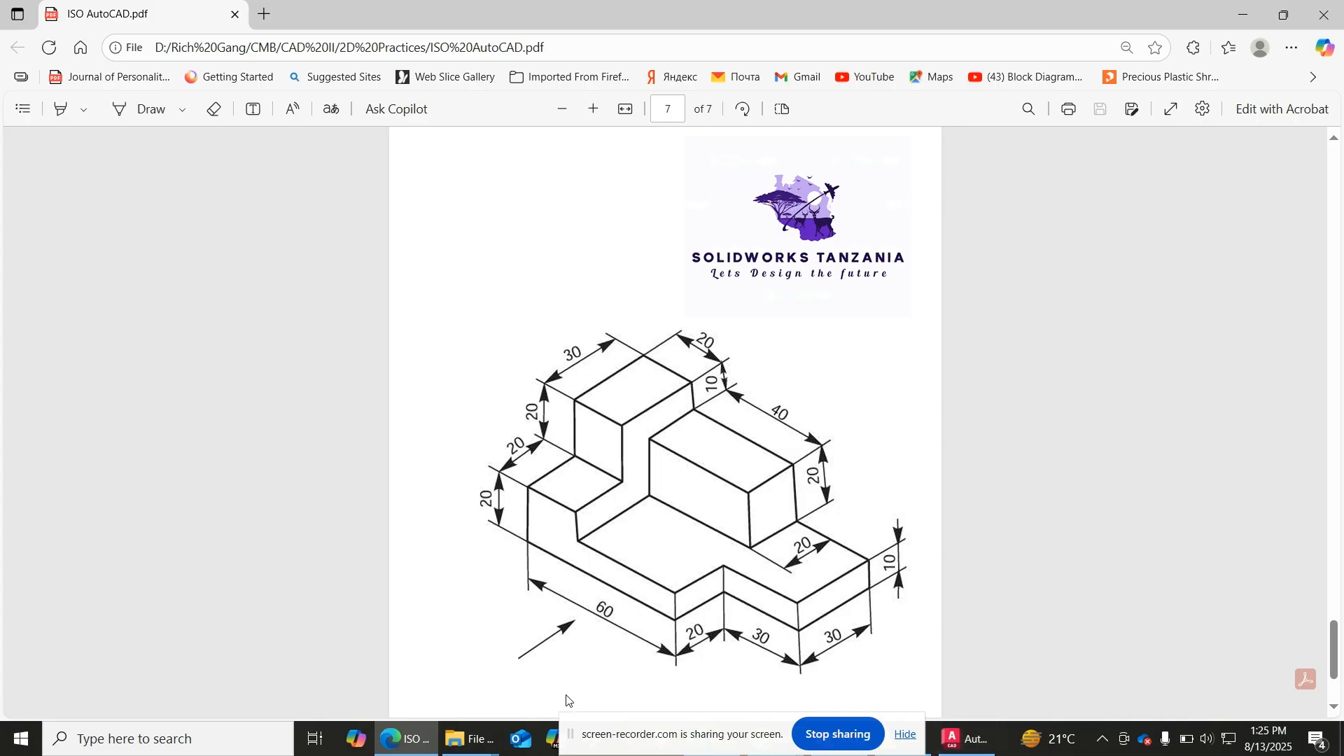
pyautogui.click(420, 742)
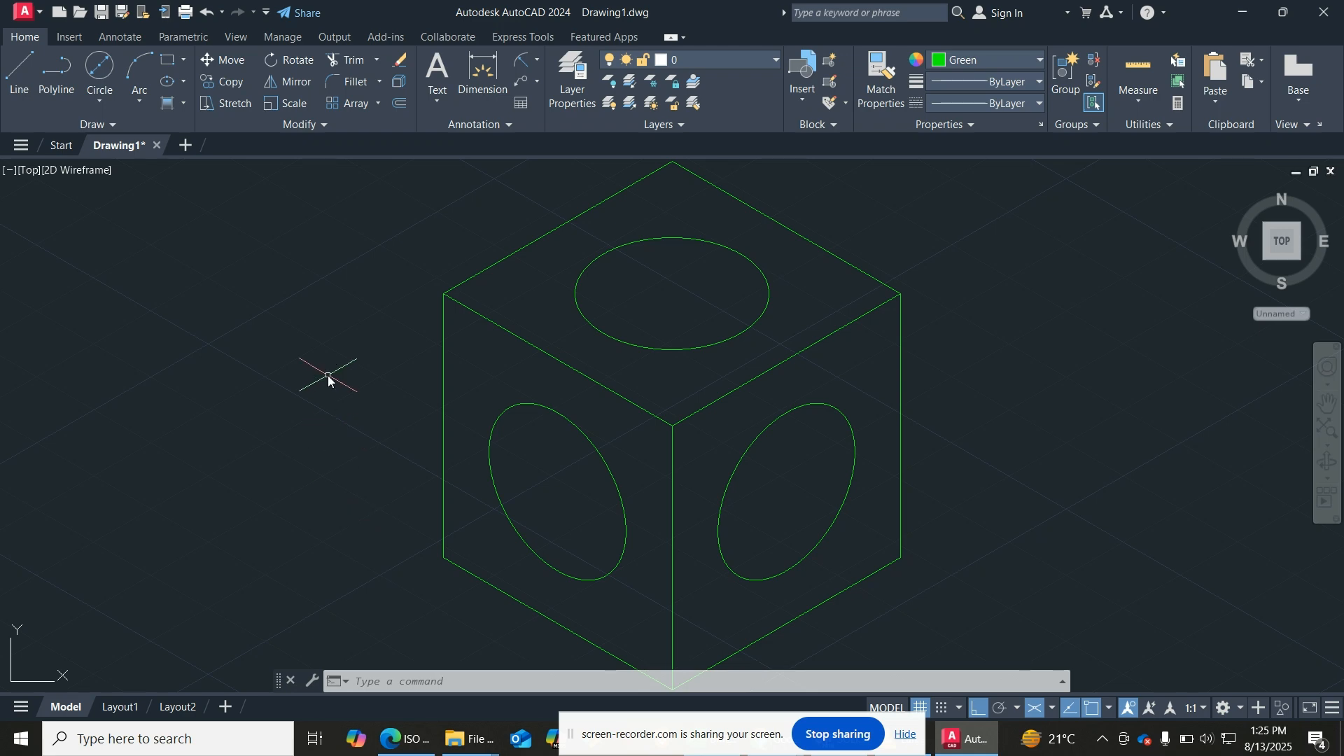
pyautogui.press('F5')
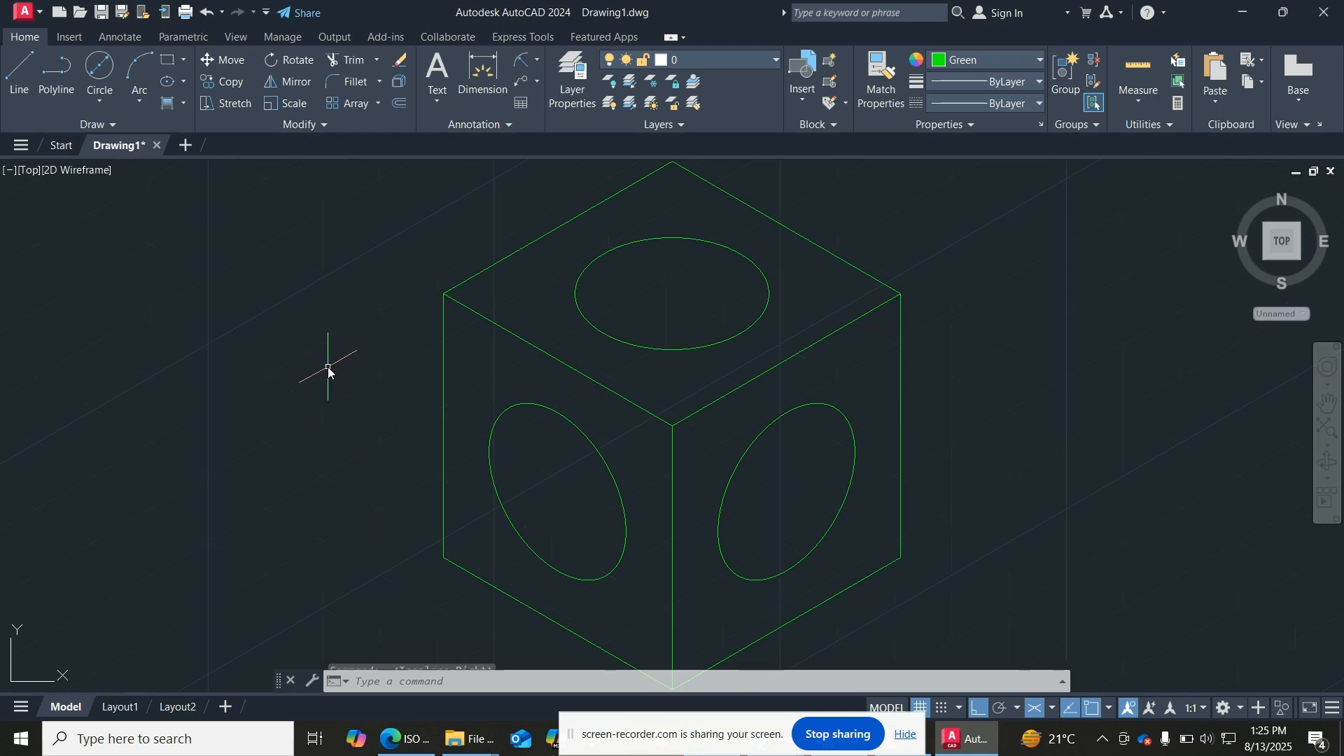
pyautogui.hotkey('ctrl', 'a')
pyautogui.press('Delete')
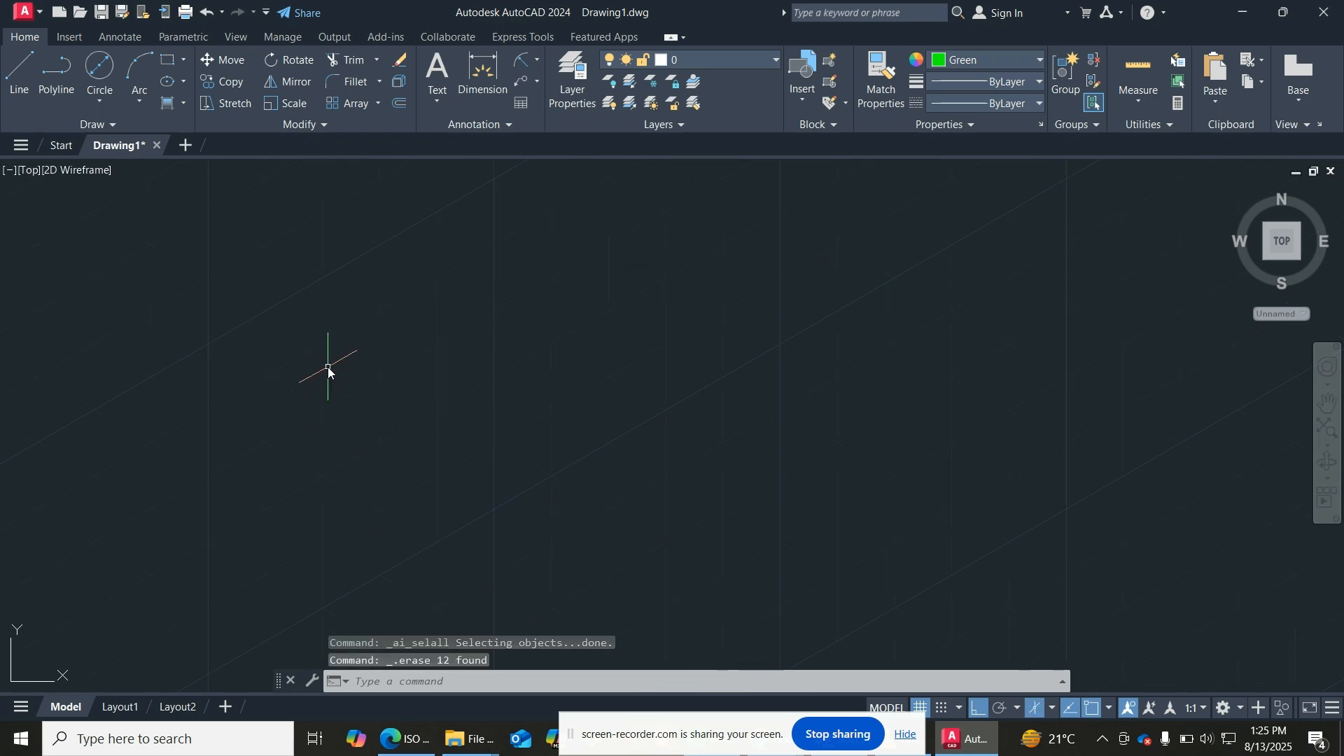
# Step: On the left isoplane, start the block's front profile with connected lines 20 up, 20 at 330°, and 10 down
pyautogui.press('F5')
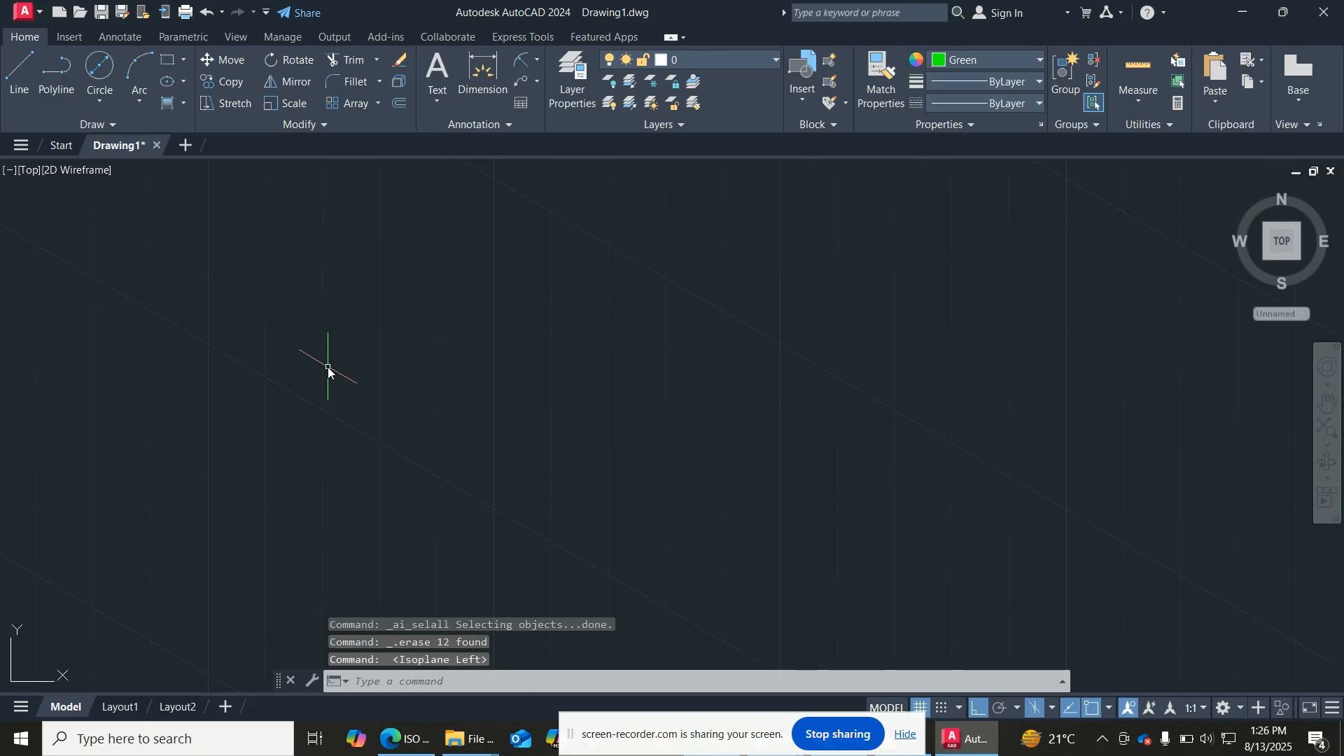
pyautogui.click(21, 97)
pyautogui.click(418, 511)
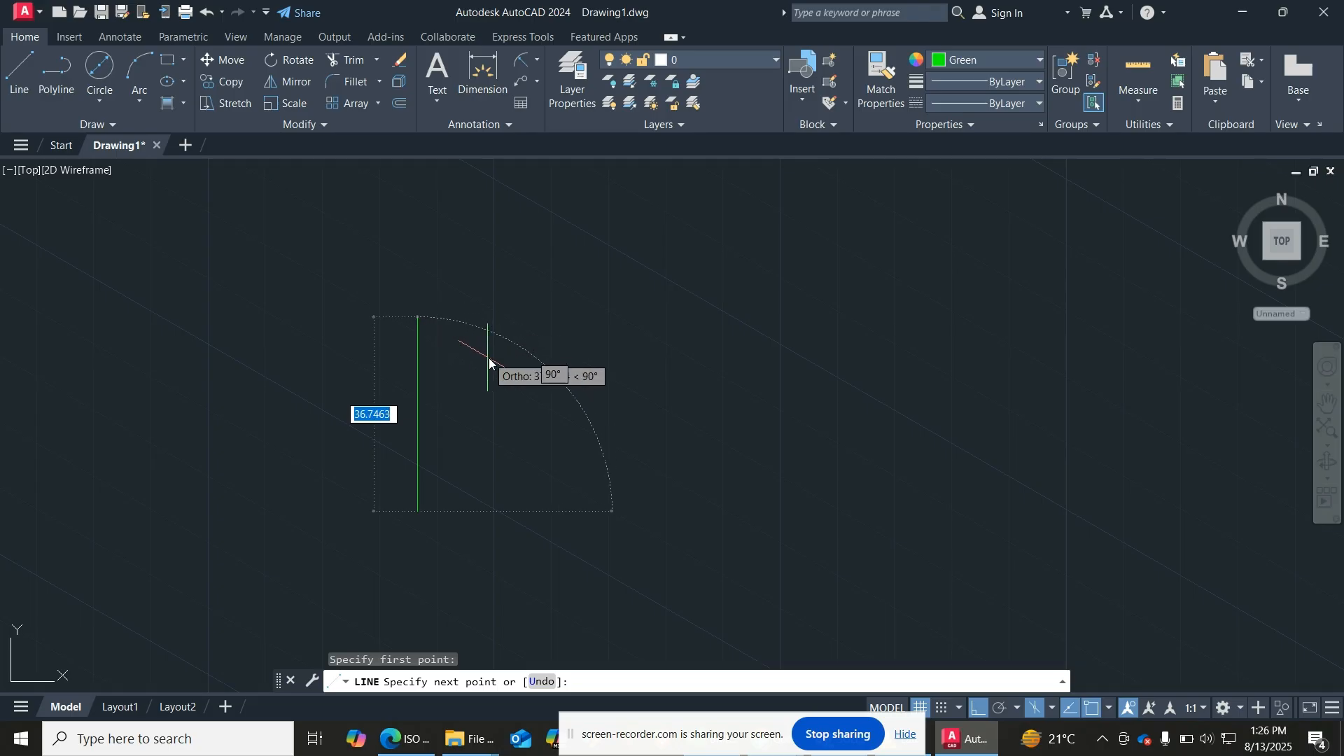
pyautogui.write('20')
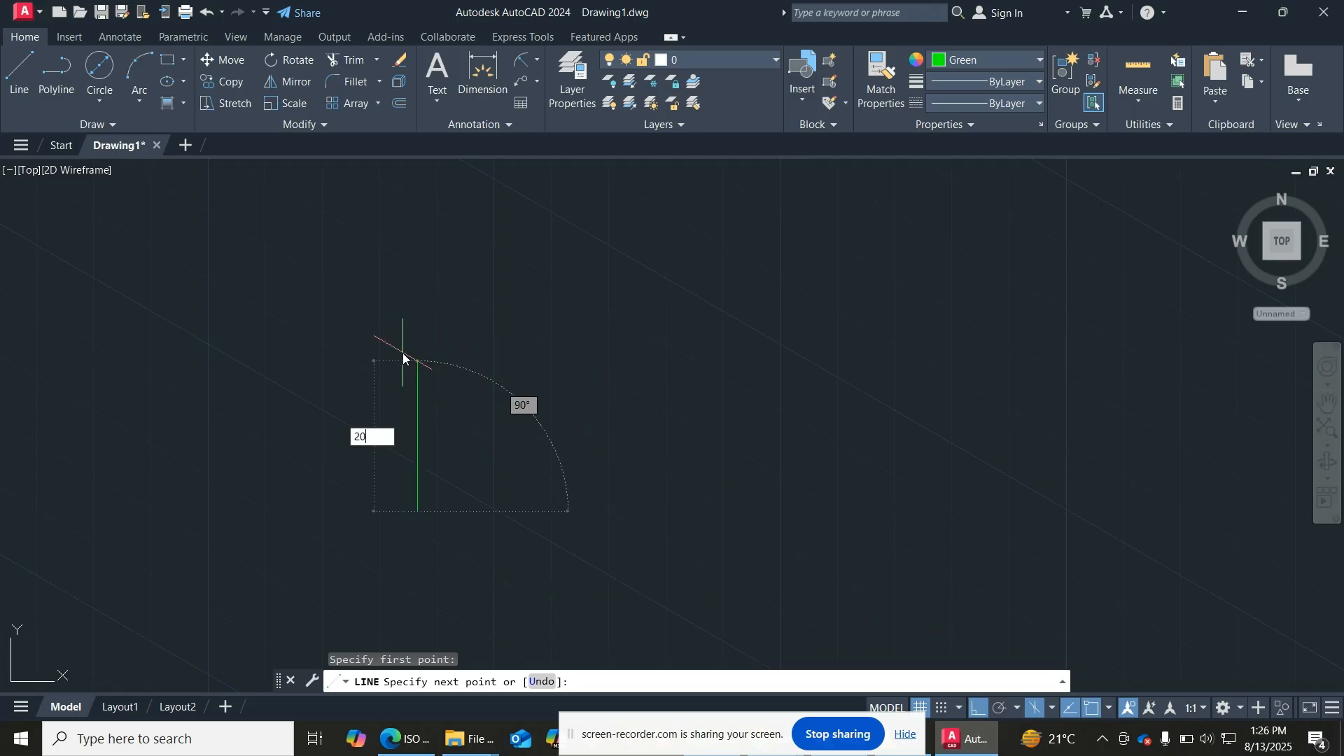
pyautogui.press('Return')
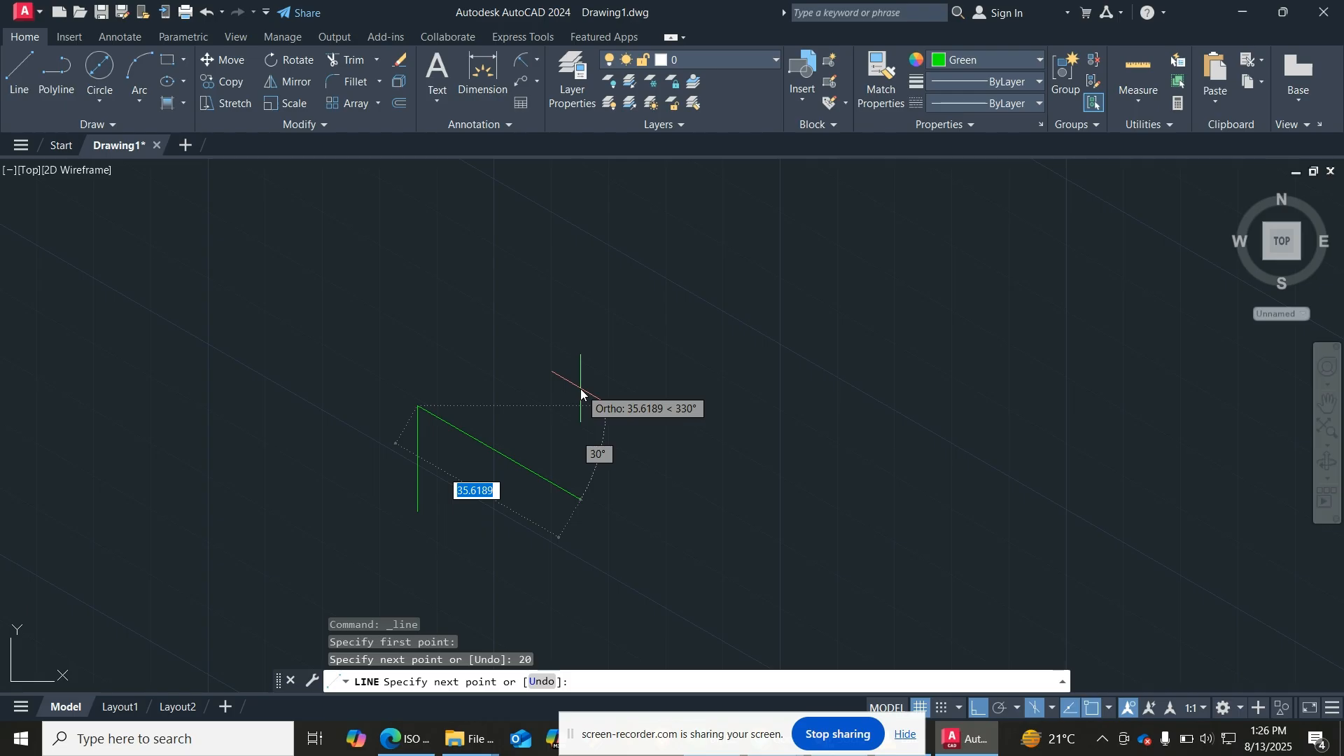
pyautogui.write('20')
pyautogui.press('Return')
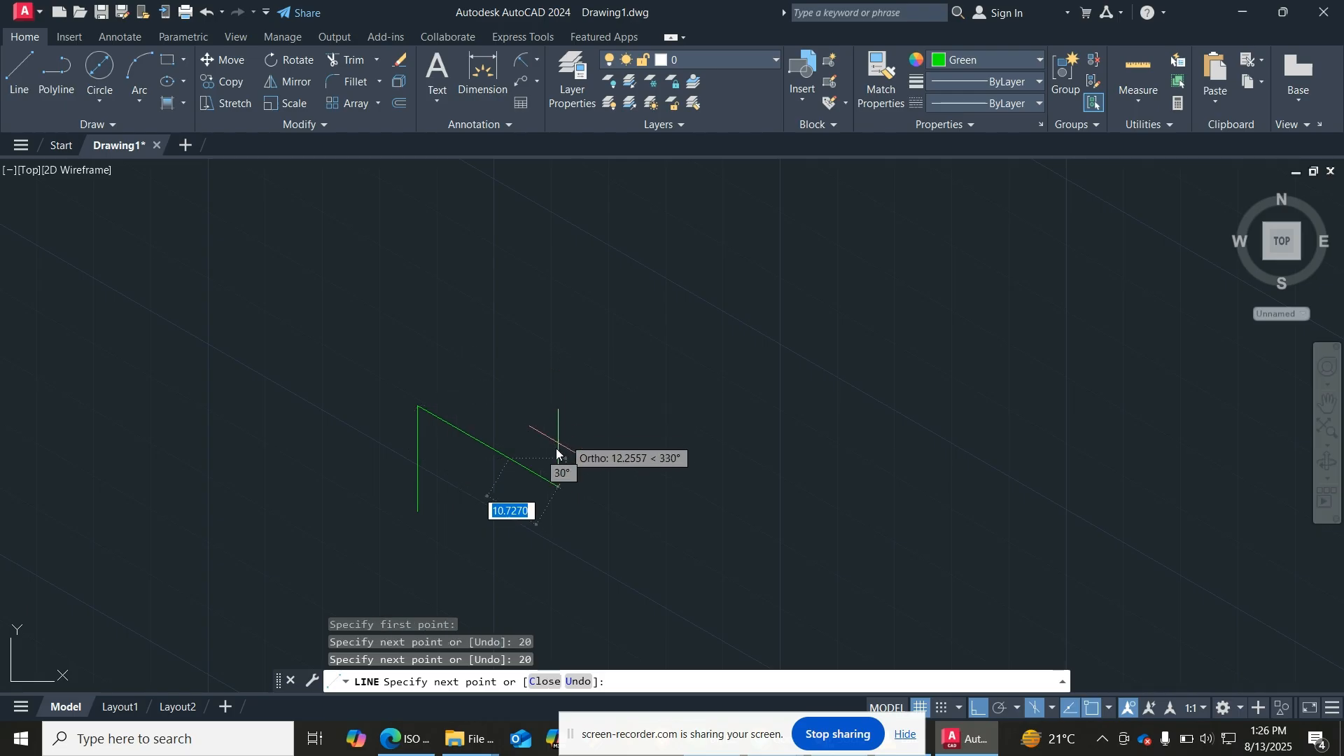
pyautogui.scroll(4, 504, 518)
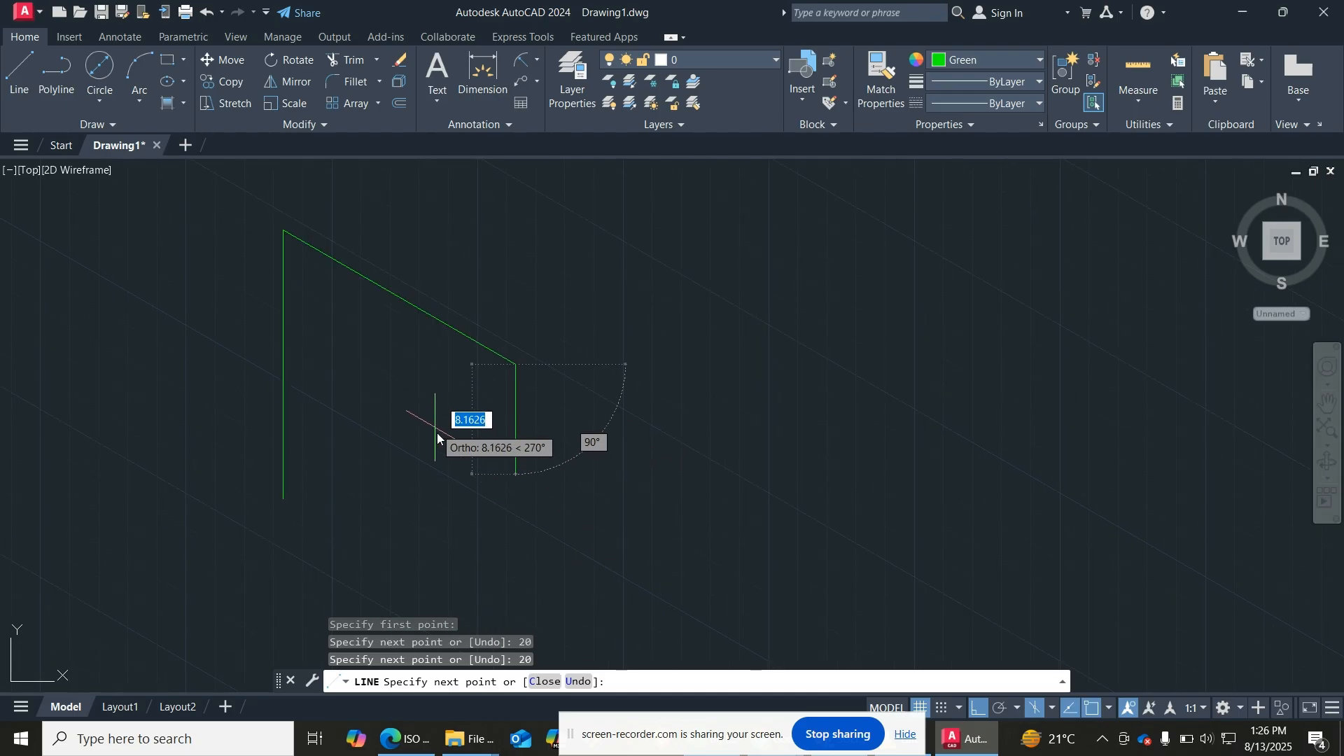
pyautogui.write('10')
pyautogui.press('Return')
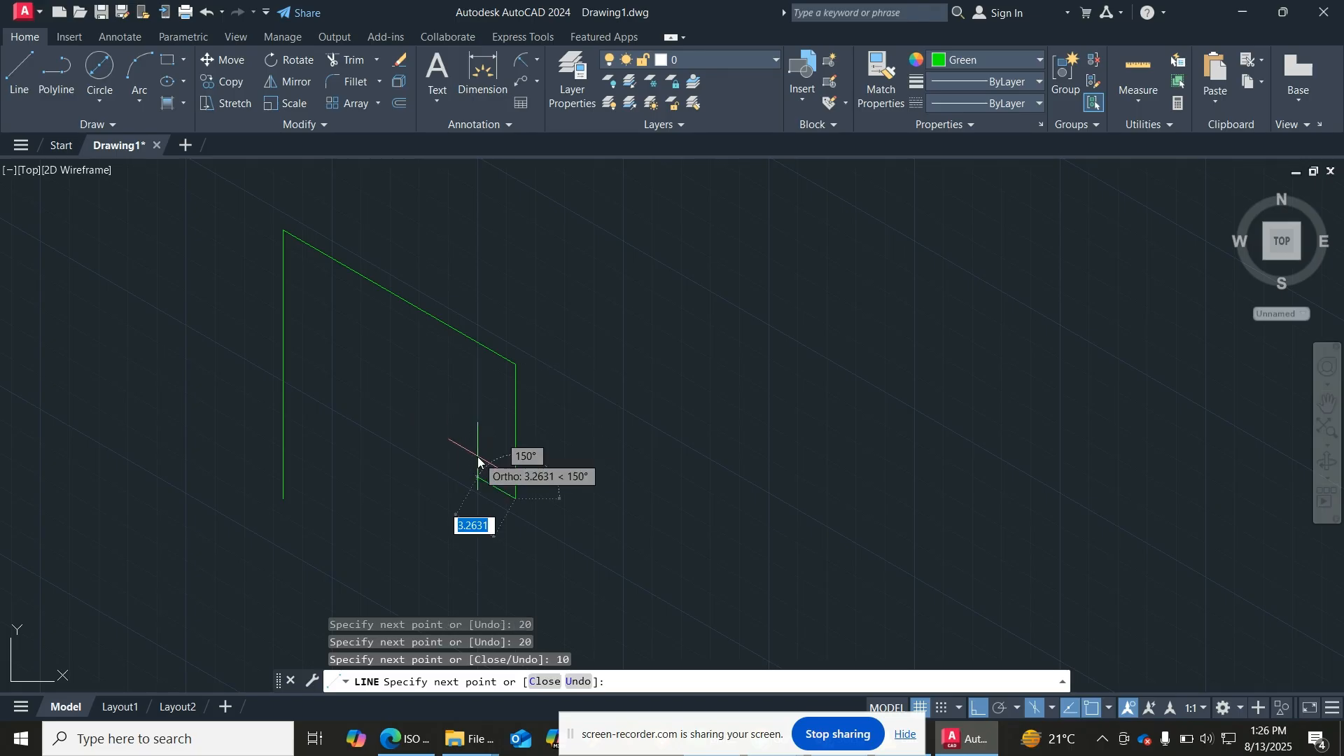
# Step: Complete the stepped profile with lines 40 at 330°, 10 down, and 60 back at 150° to the start point
pyautogui.scroll(-2, 683, 479)
pyautogui.scroll(-2, 684, 483)
pyautogui.scroll(2, 693, 493)
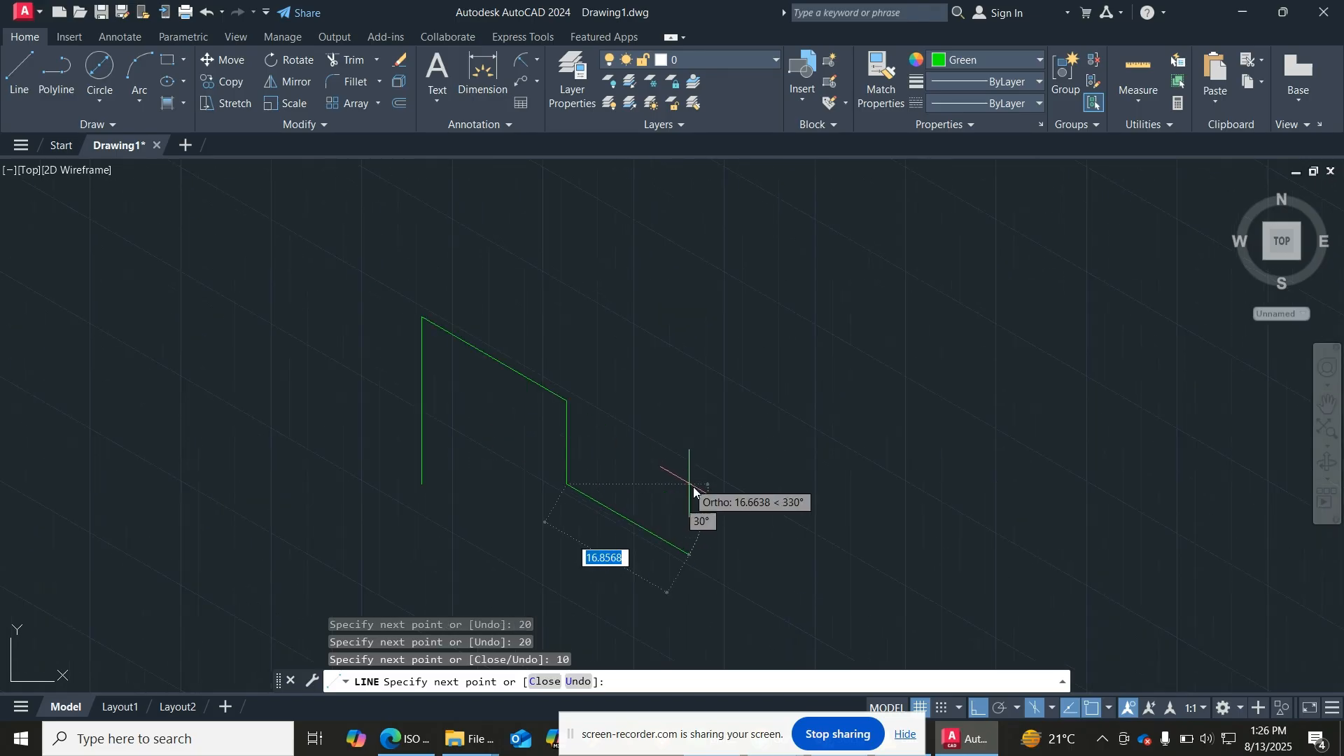
pyautogui.write('40')
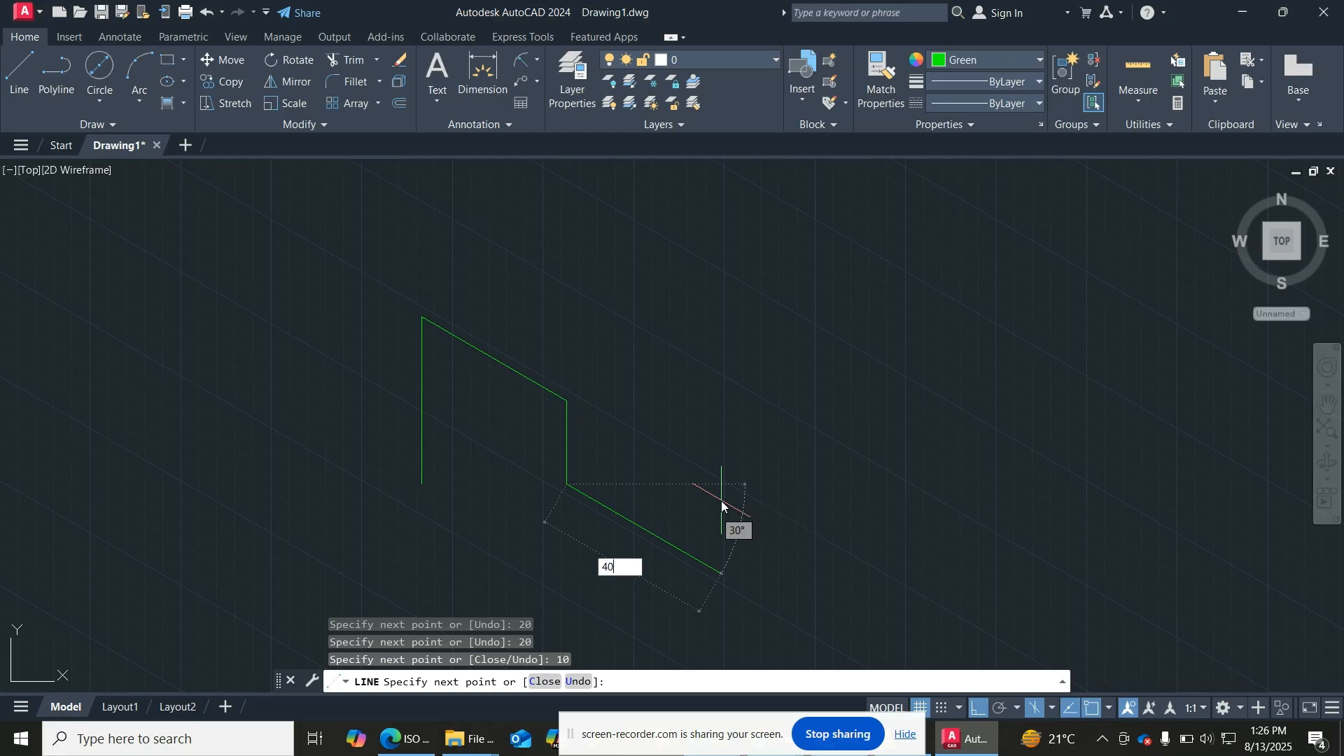
pyautogui.press('Return')
pyautogui.scroll(-2, 791, 480)
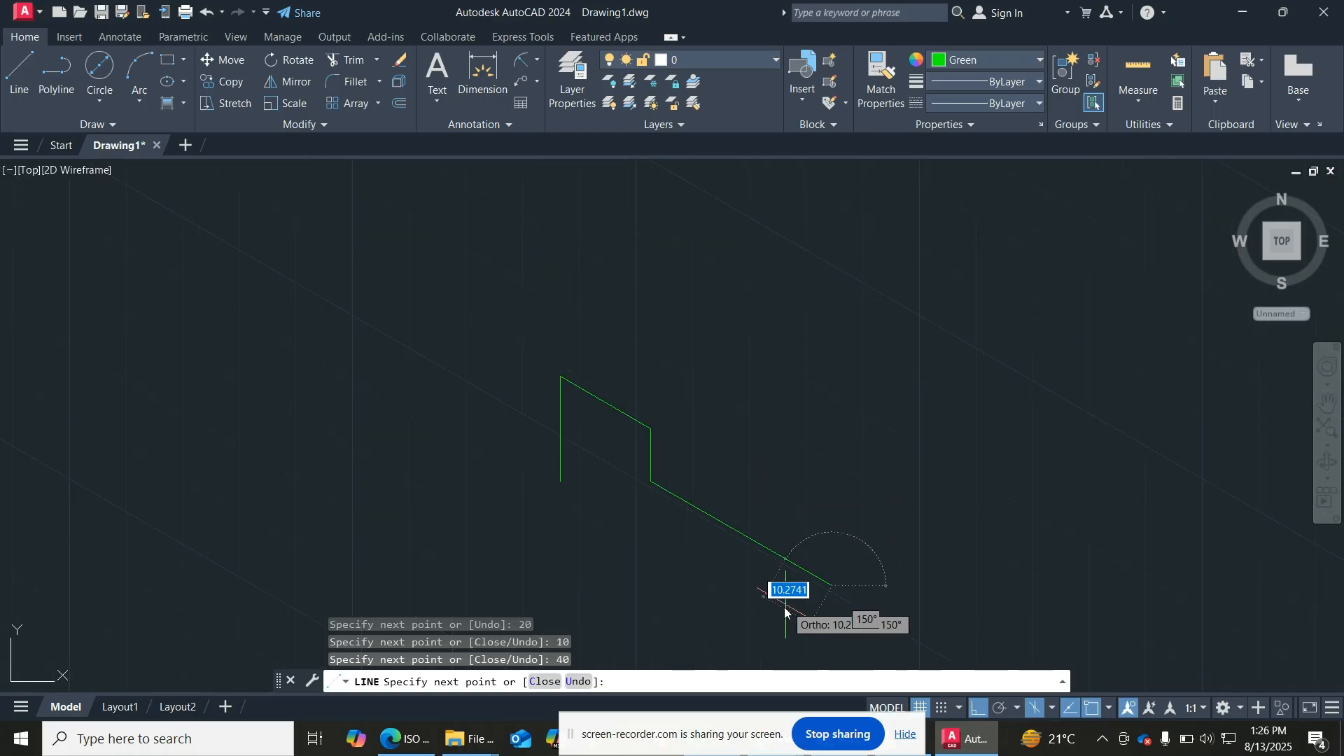
pyautogui.write('10')
pyautogui.press('Return')
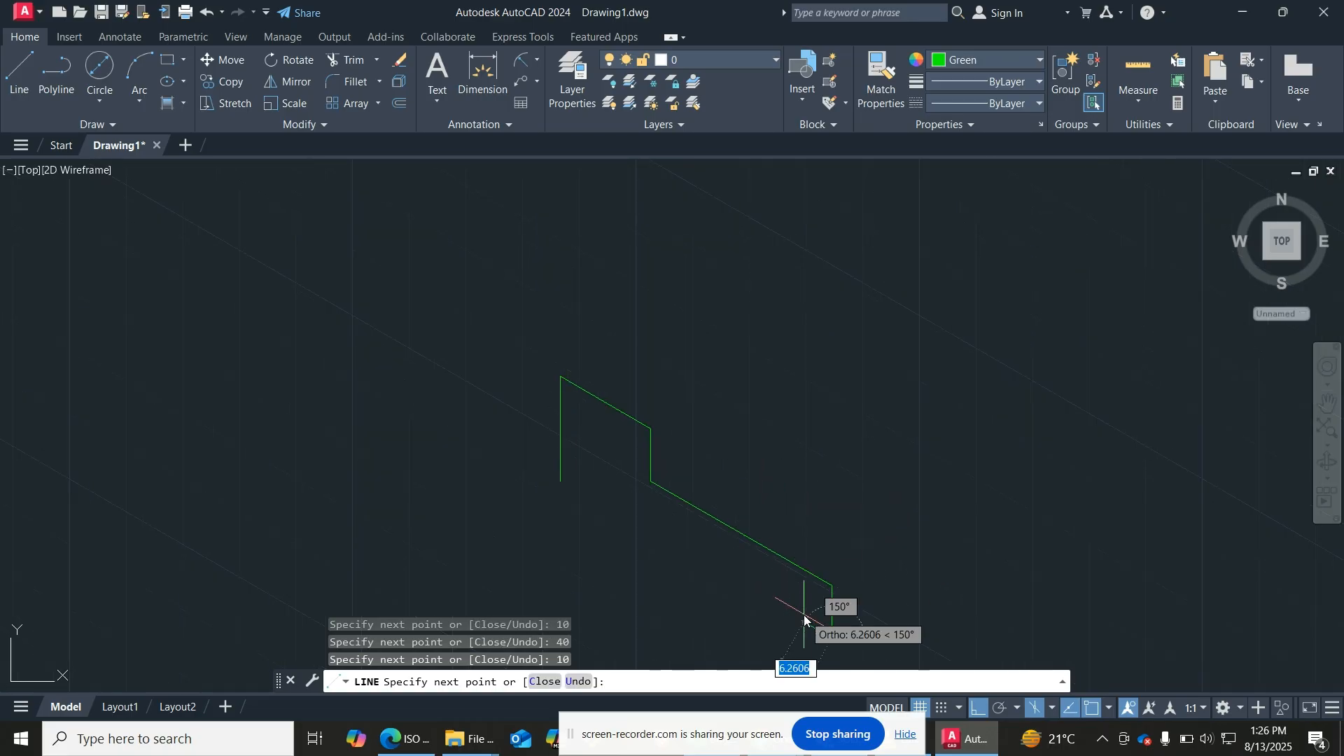
pyautogui.write('60')
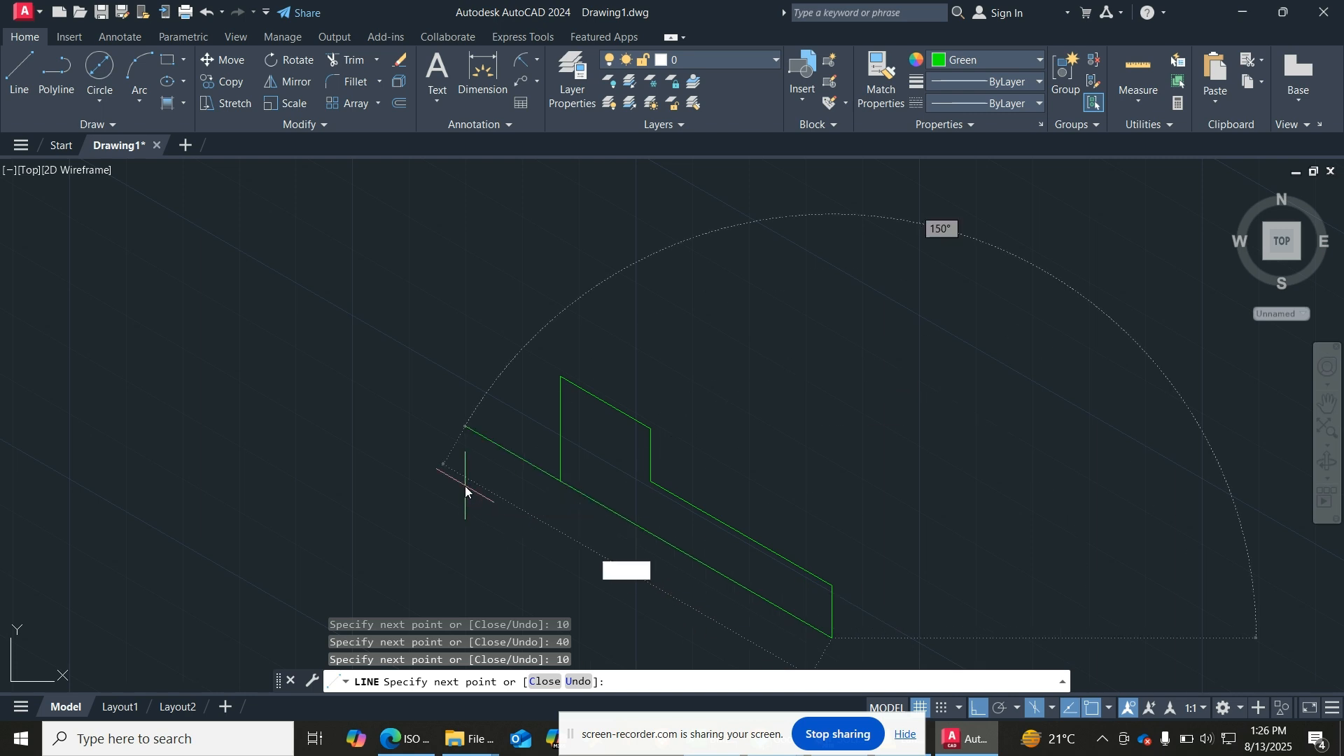
pyautogui.press('Return')
pyautogui.press('Return')
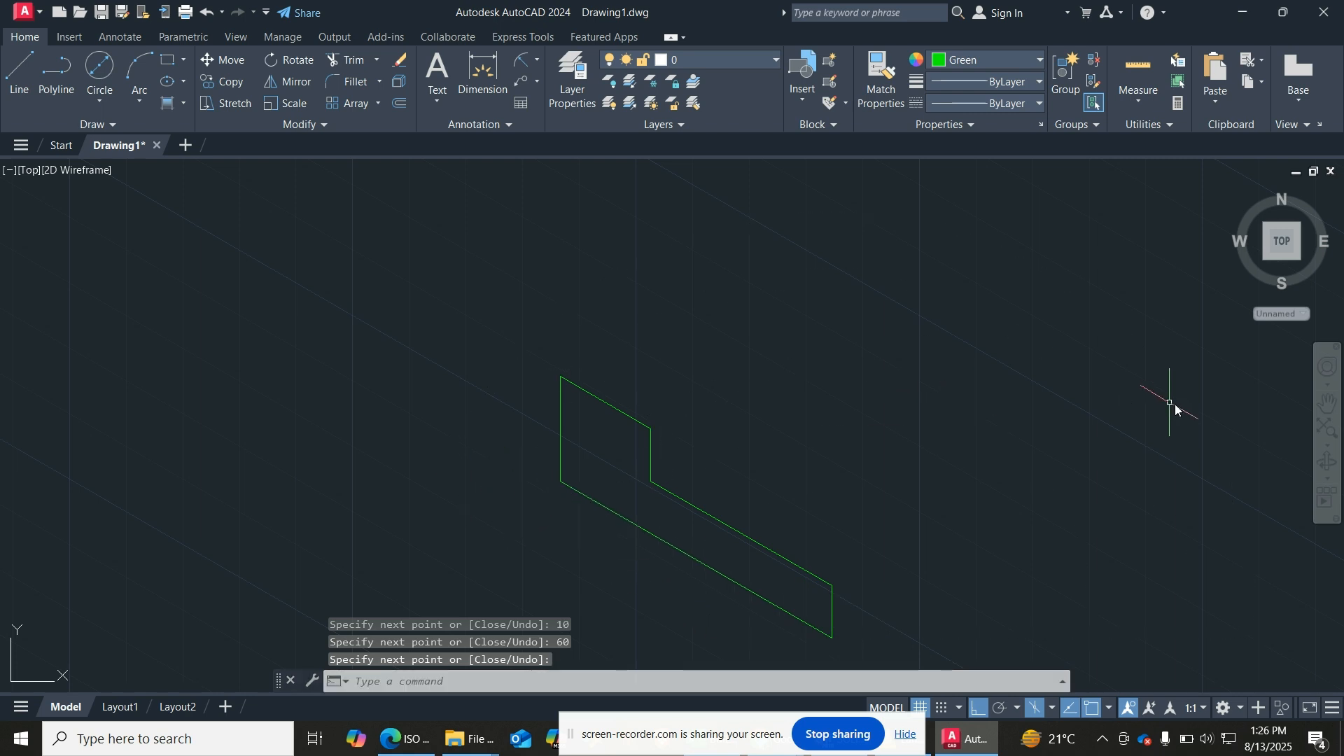
# Step: Check the low step's dimensions in the PDF reference, then return to AutoCAD and switch to the top isoplane
pyautogui.click(1327, 429)
pyautogui.scroll(-4, 599, 371)
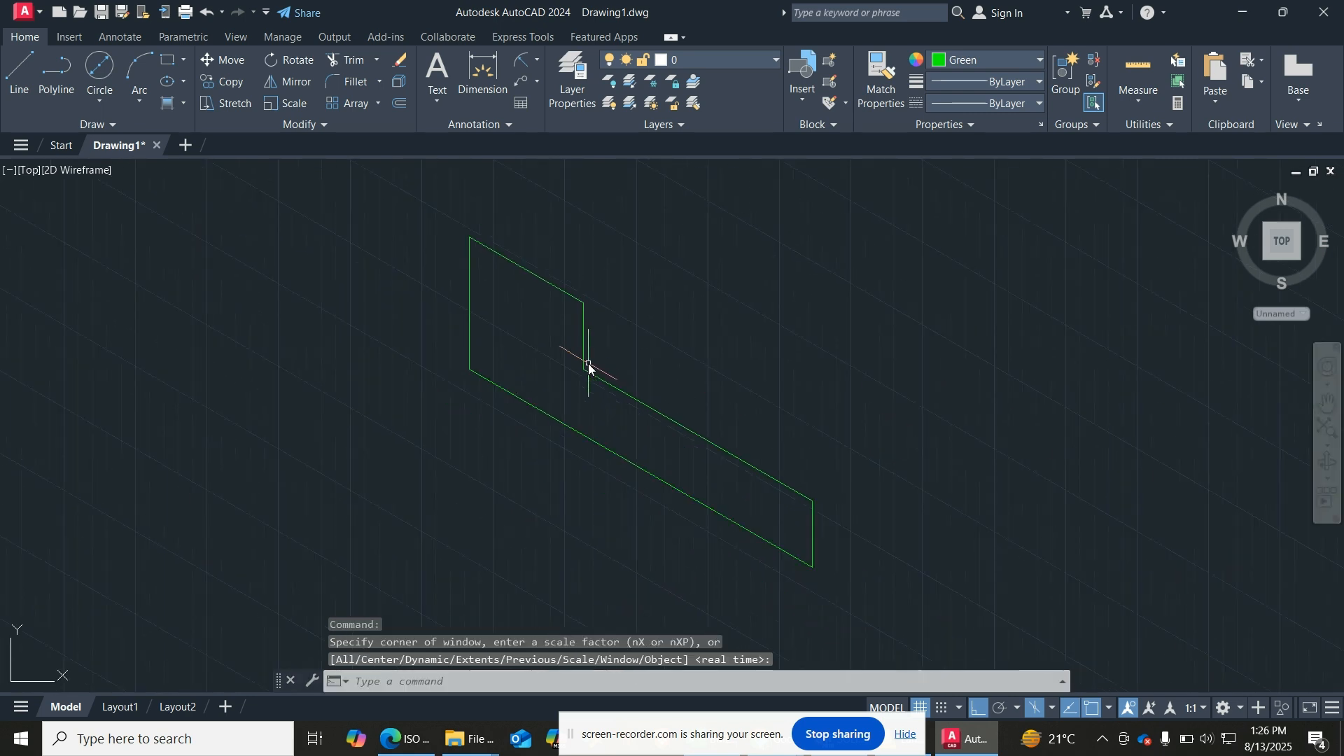
pyautogui.scroll(2, 615, 318)
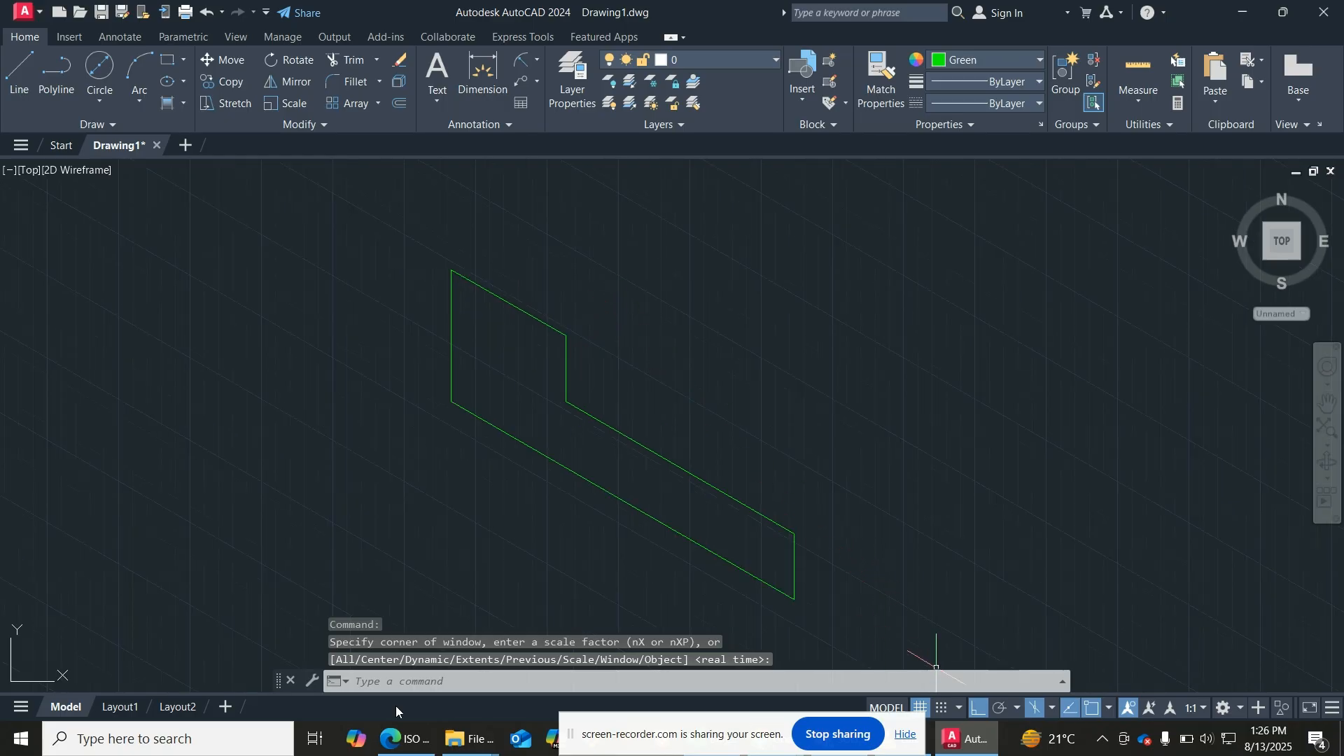
pyautogui.click(404, 738)
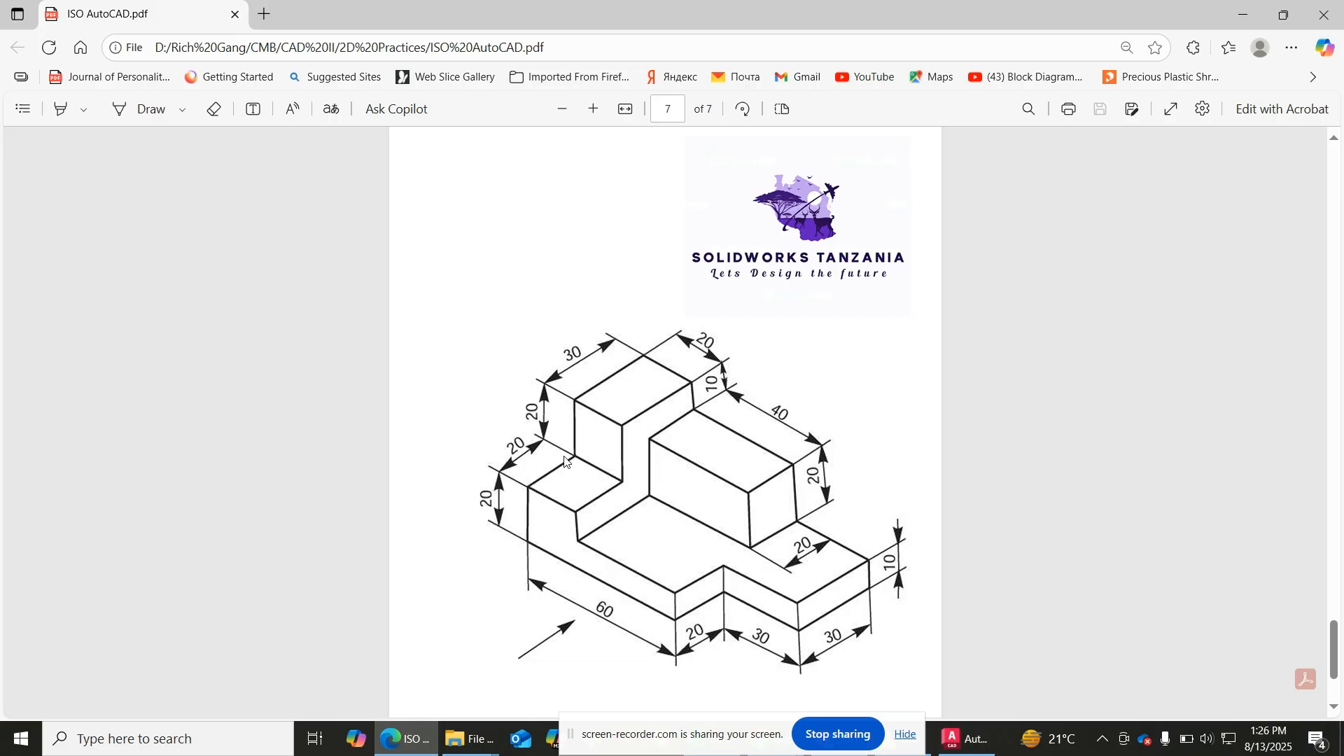
pyautogui.click(417, 743)
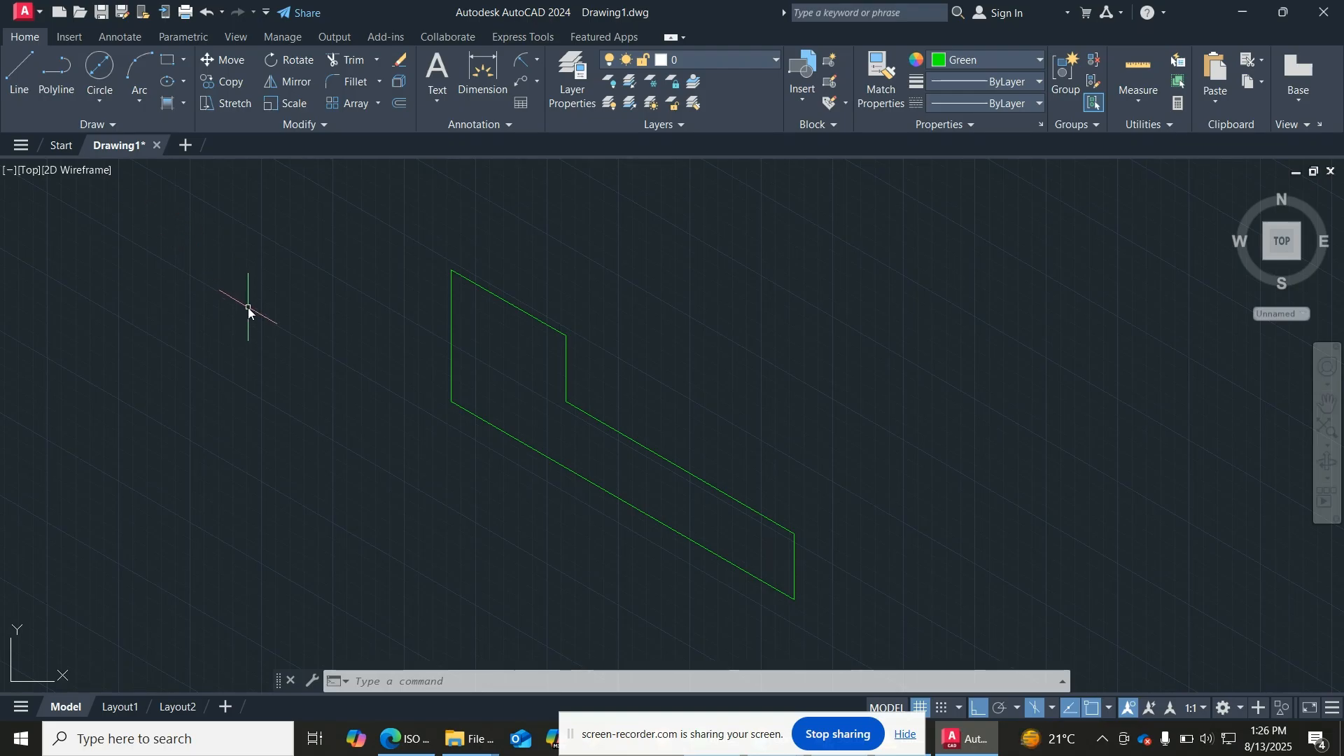
pyautogui.press('F5')
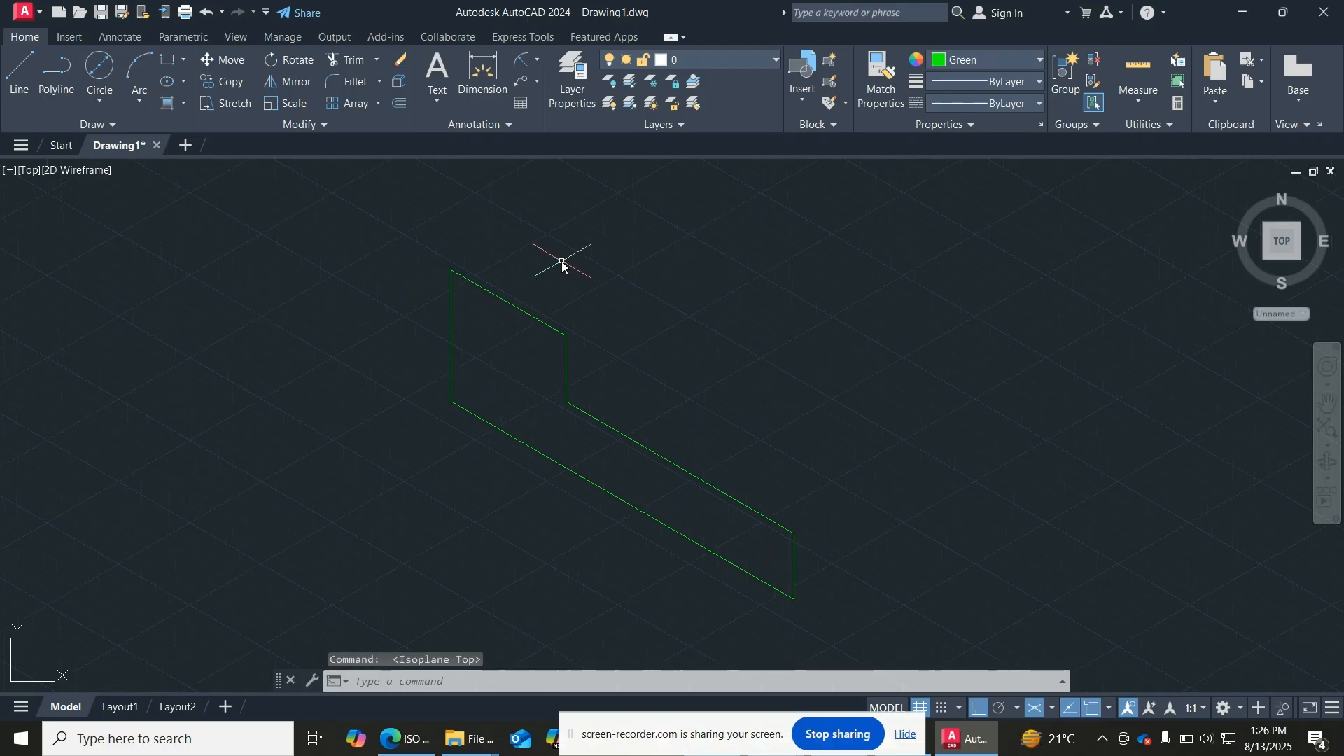
# Step: Draw the low step's top face from the profile's upper corner with three connected 20-unit lines at 30°, 330° and 210°
pyautogui.write('l')
pyautogui.press('Return')
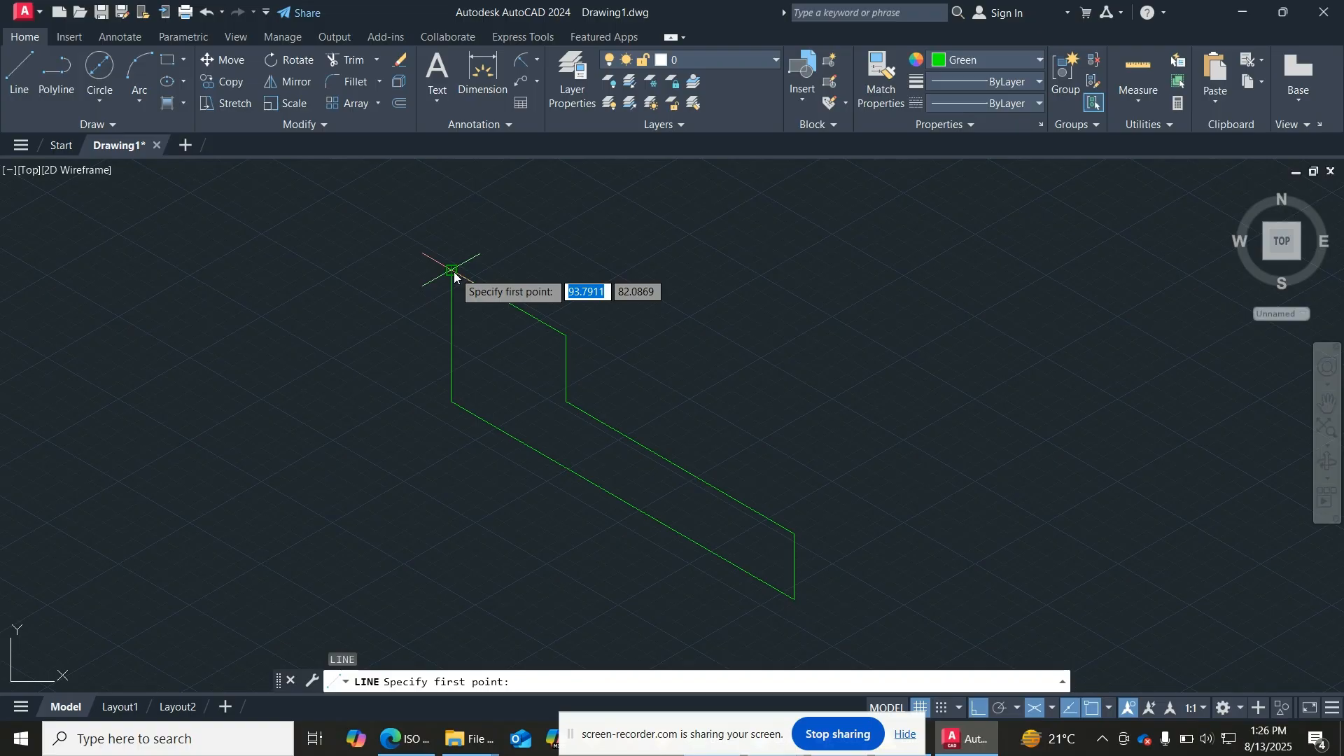
pyautogui.click(454, 276)
pyautogui.write('20')
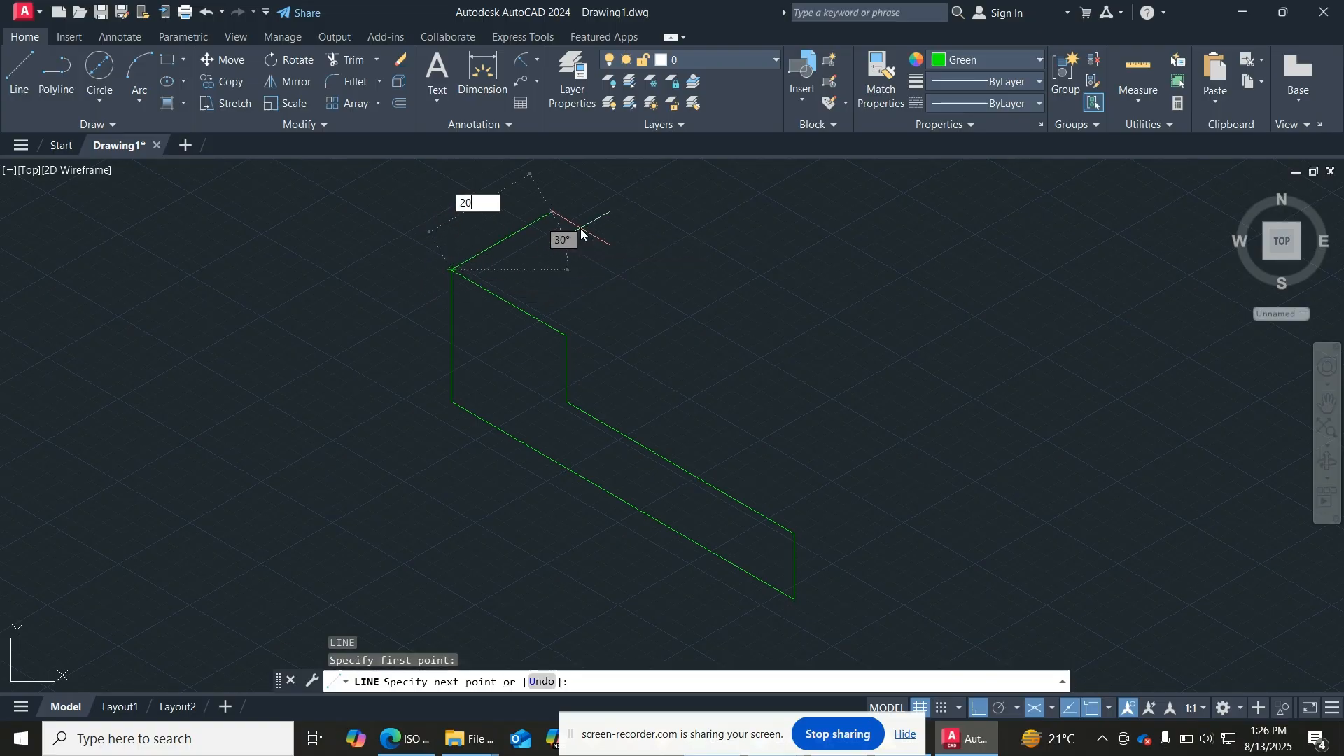
pyautogui.press('Return')
pyautogui.write('2')
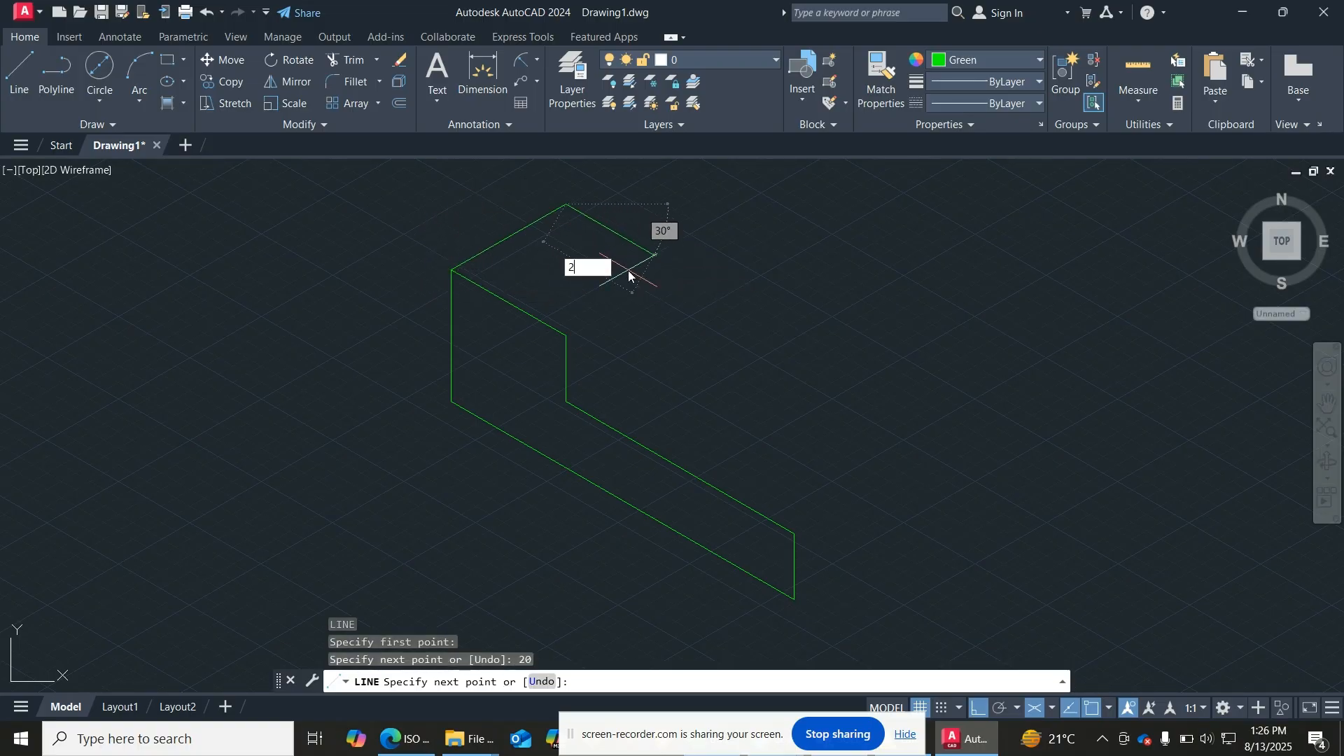
pyautogui.write('0')
pyautogui.press('Return')
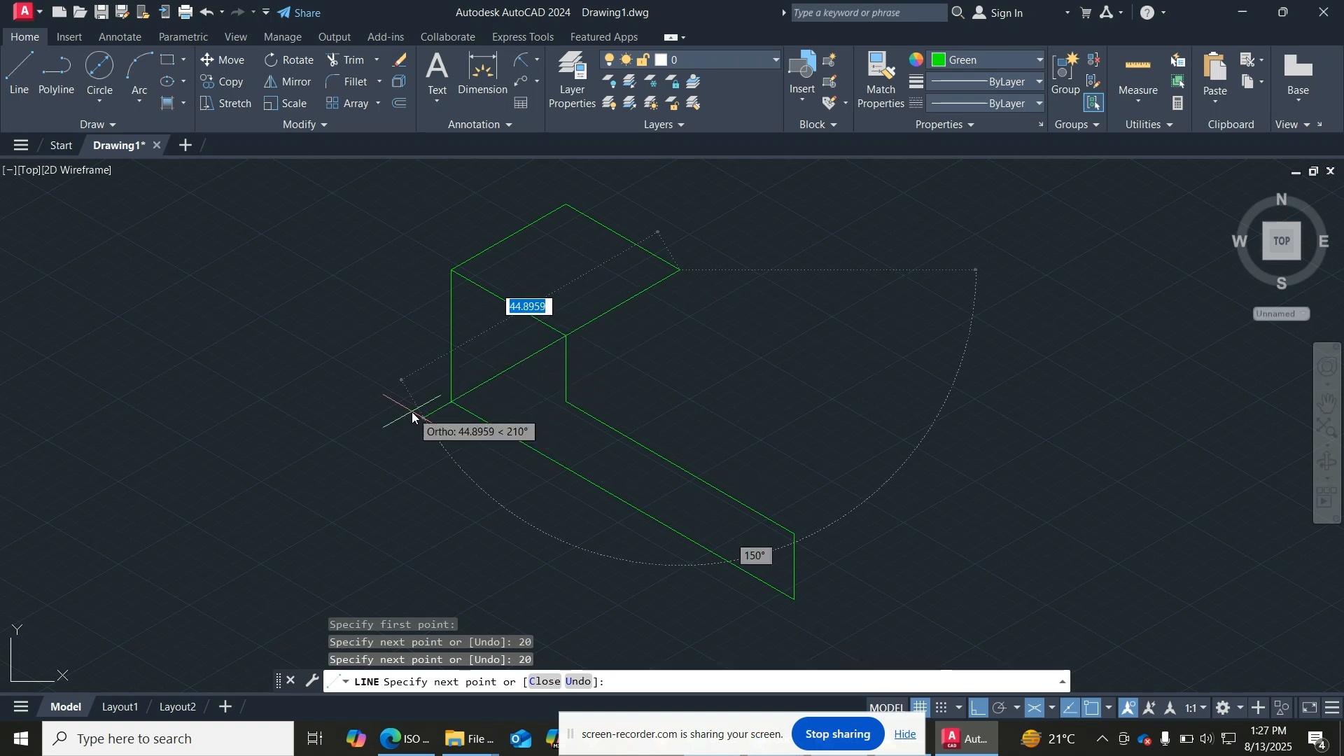
pyautogui.write('20')
pyautogui.press('Return')
pyautogui.press('Return')
# Step: Check the riser behind the low step in the PDF reference, return to AutoCAD and switch to the left isoplane
pyautogui.scroll(-3, 460, 396)
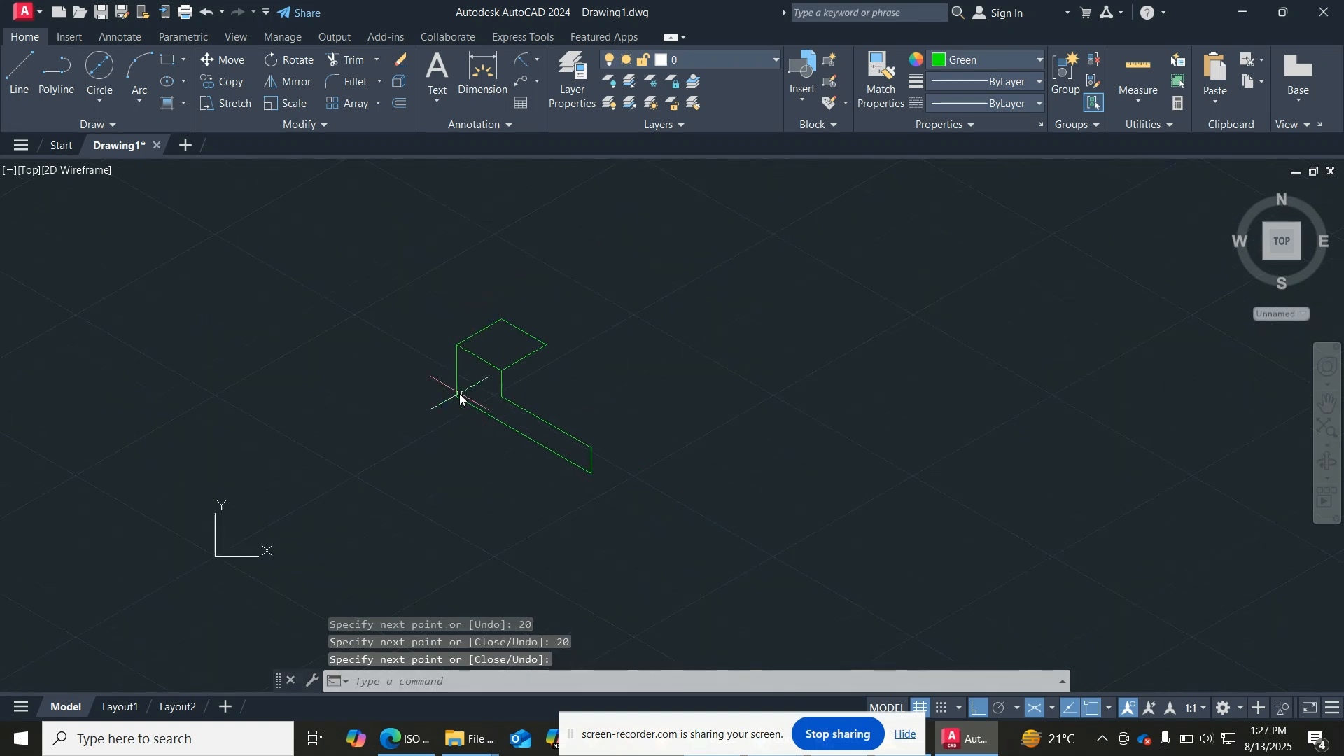
pyautogui.scroll(2, 513, 338)
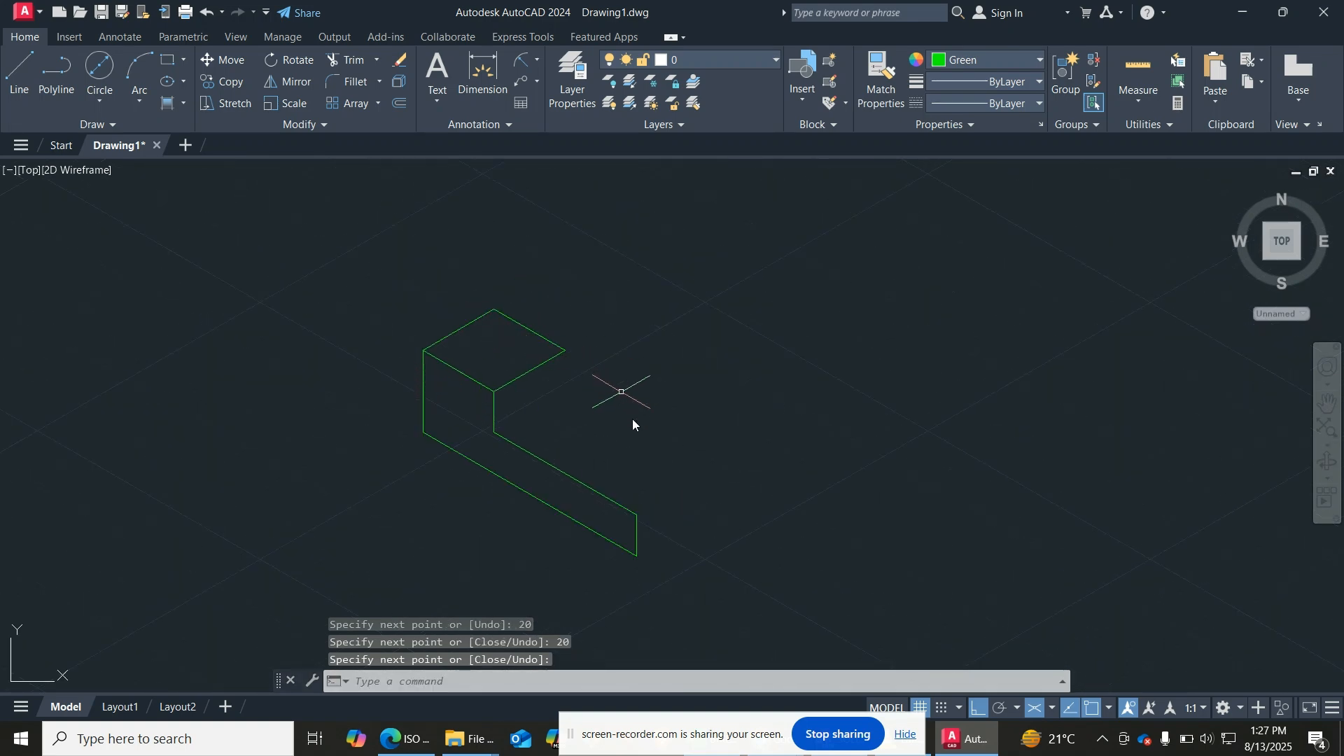
pyautogui.click(409, 744)
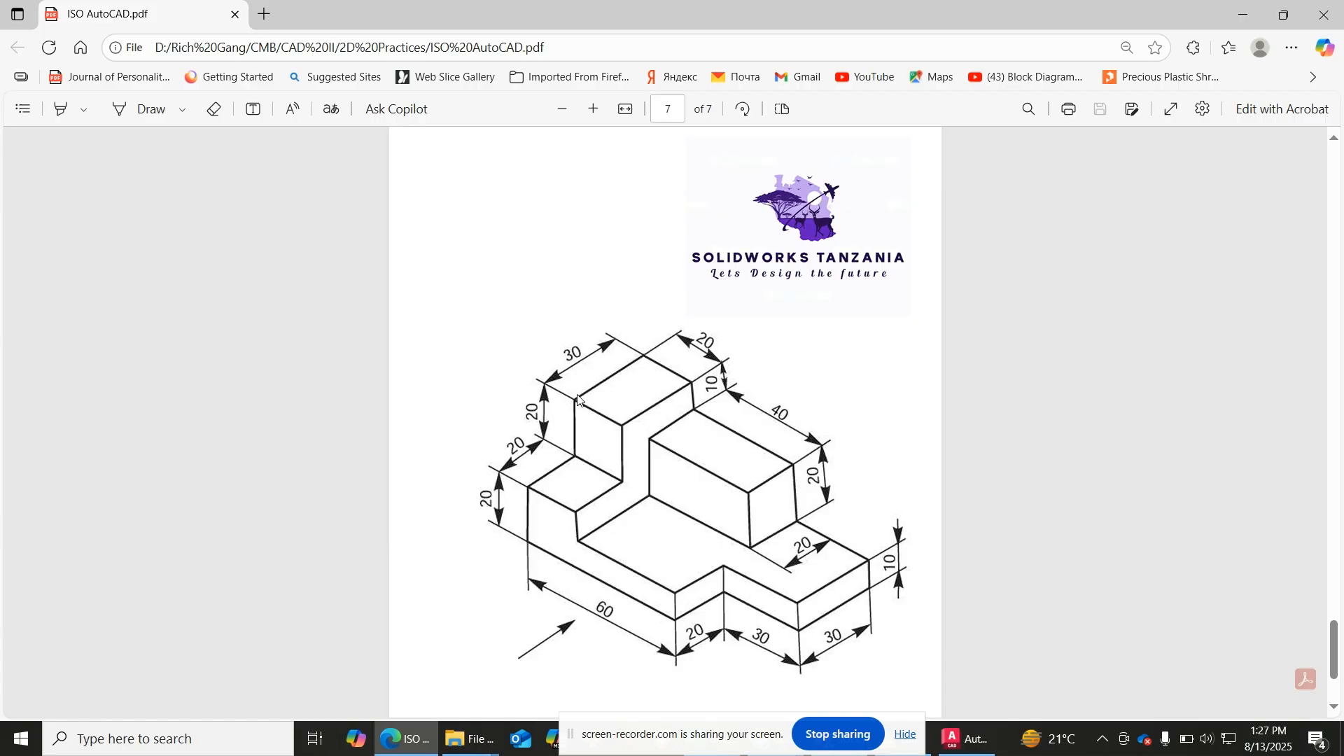
pyautogui.click(406, 741)
pyautogui.press('F5')
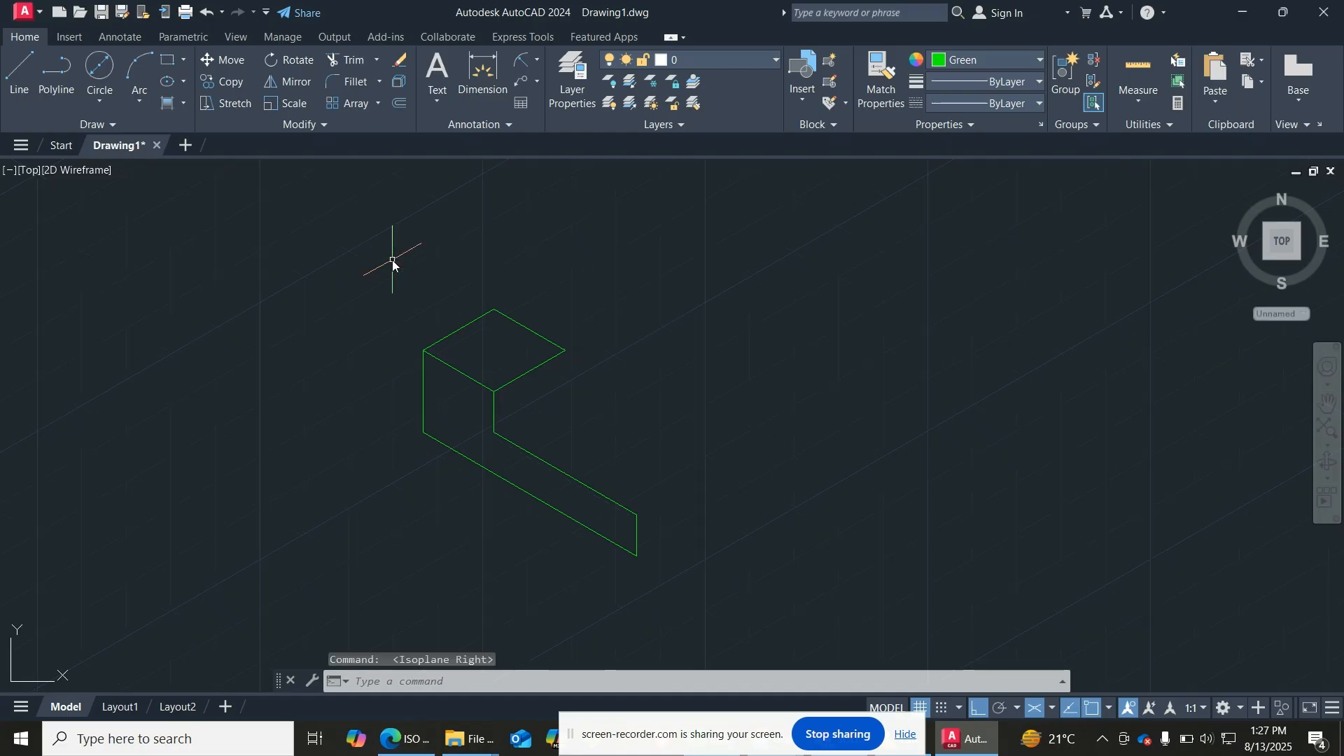
pyautogui.press('F5')
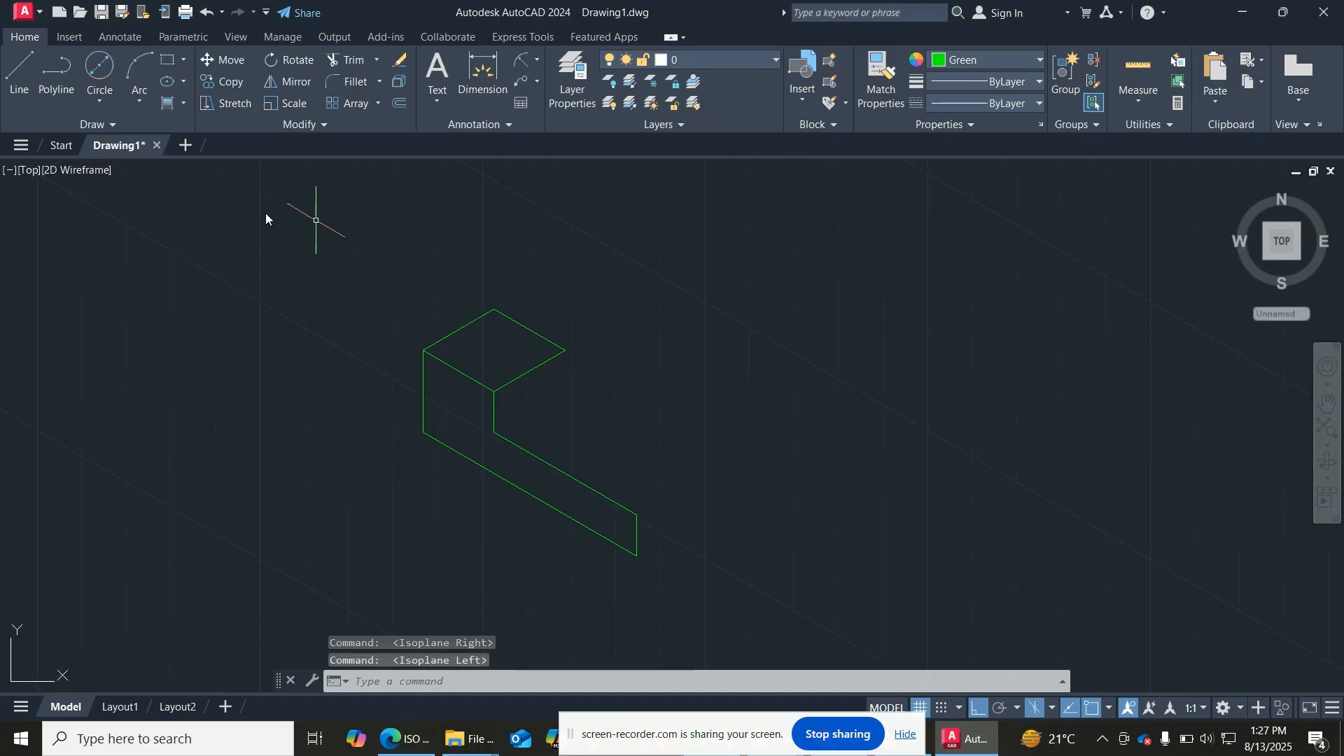
# Step: Draw the riser face from the low step's back corner with connected lines 20 up, 20 at 330° and 20 down
pyautogui.click(12, 91)
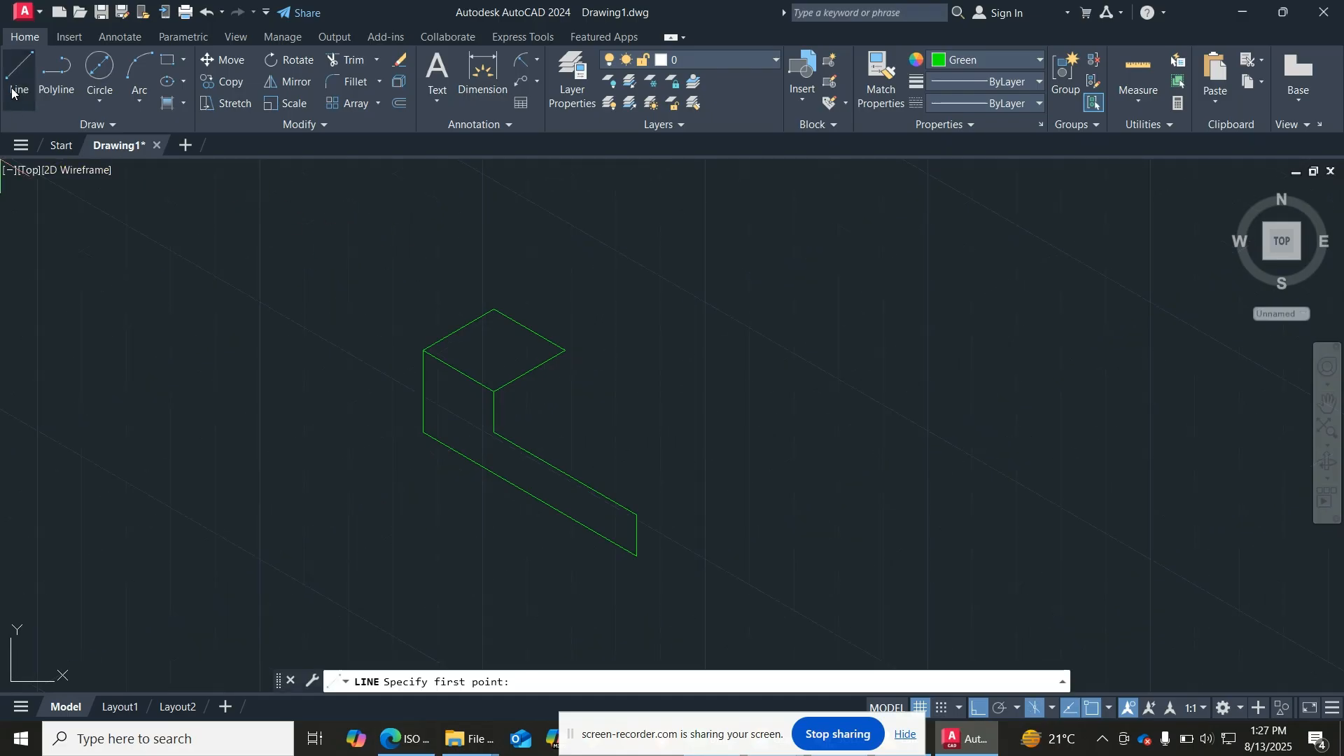
pyautogui.click(494, 310)
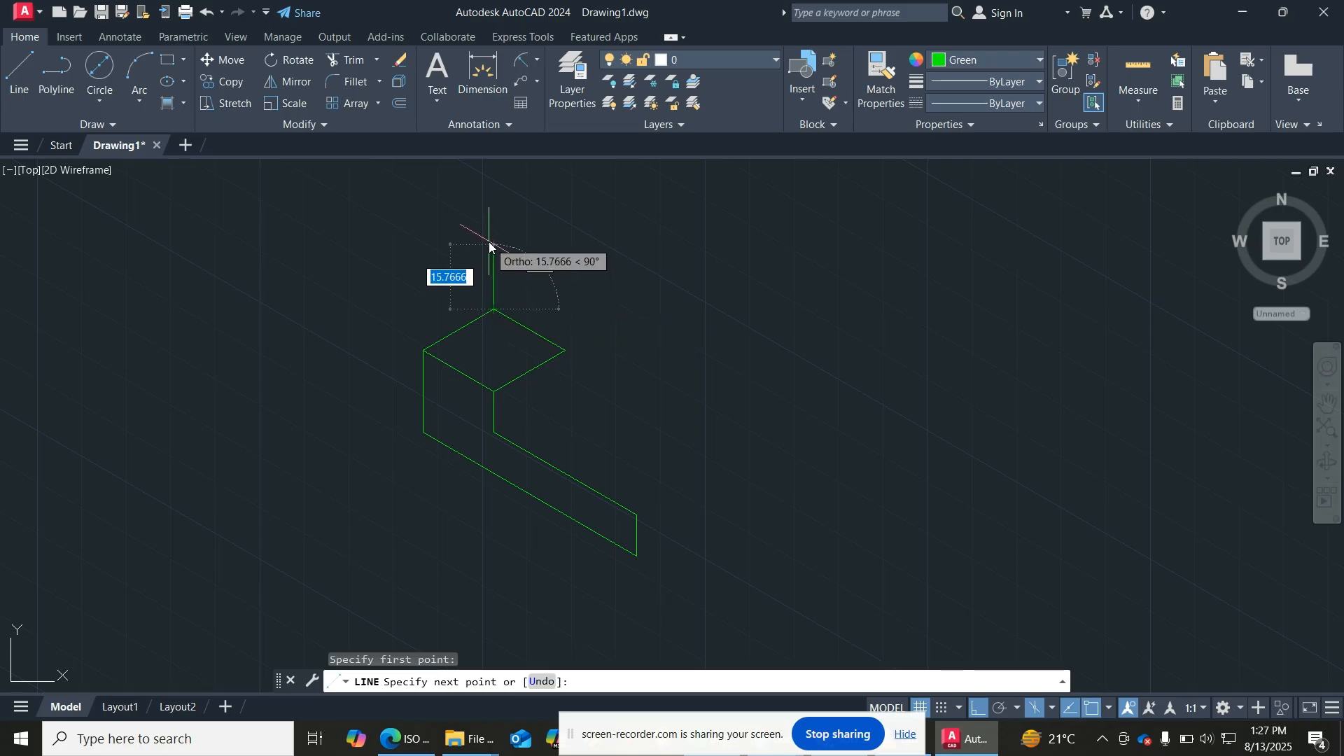
pyautogui.write('20')
pyautogui.press('Return')
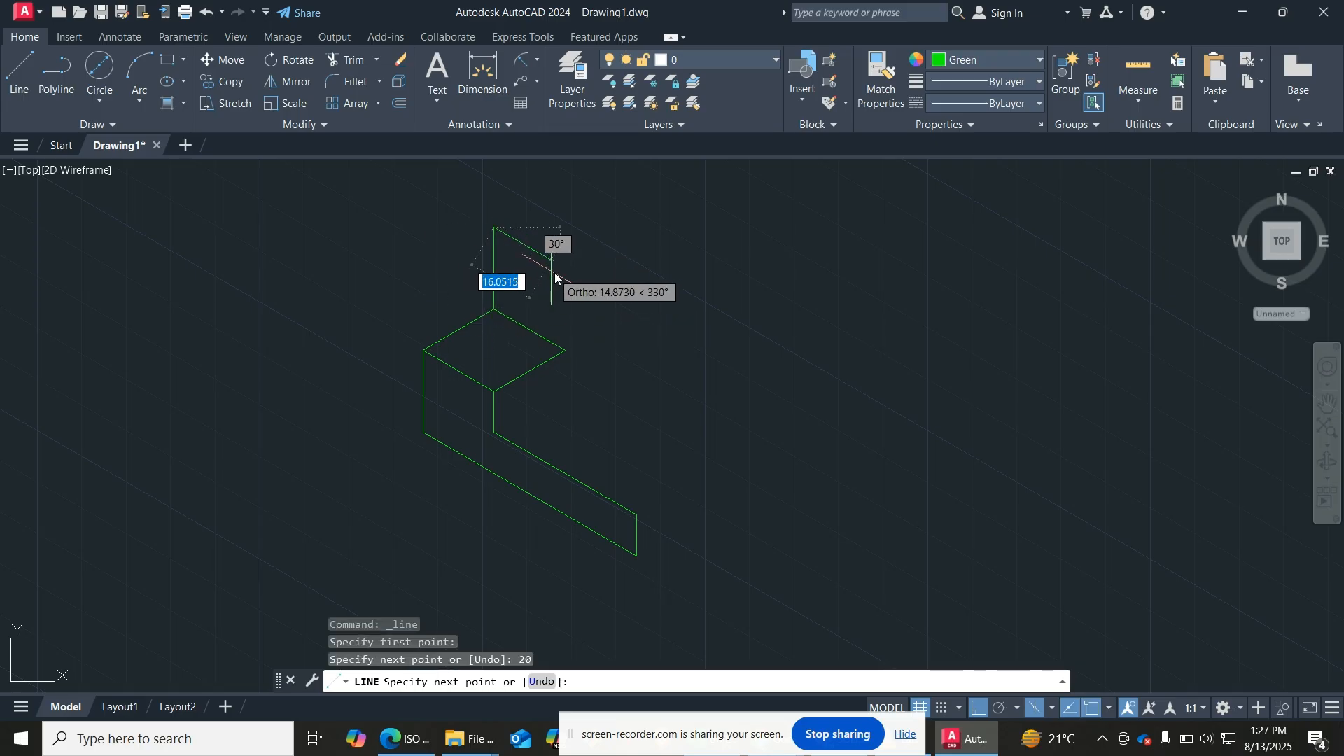
pyautogui.write('20')
pyautogui.press('Return')
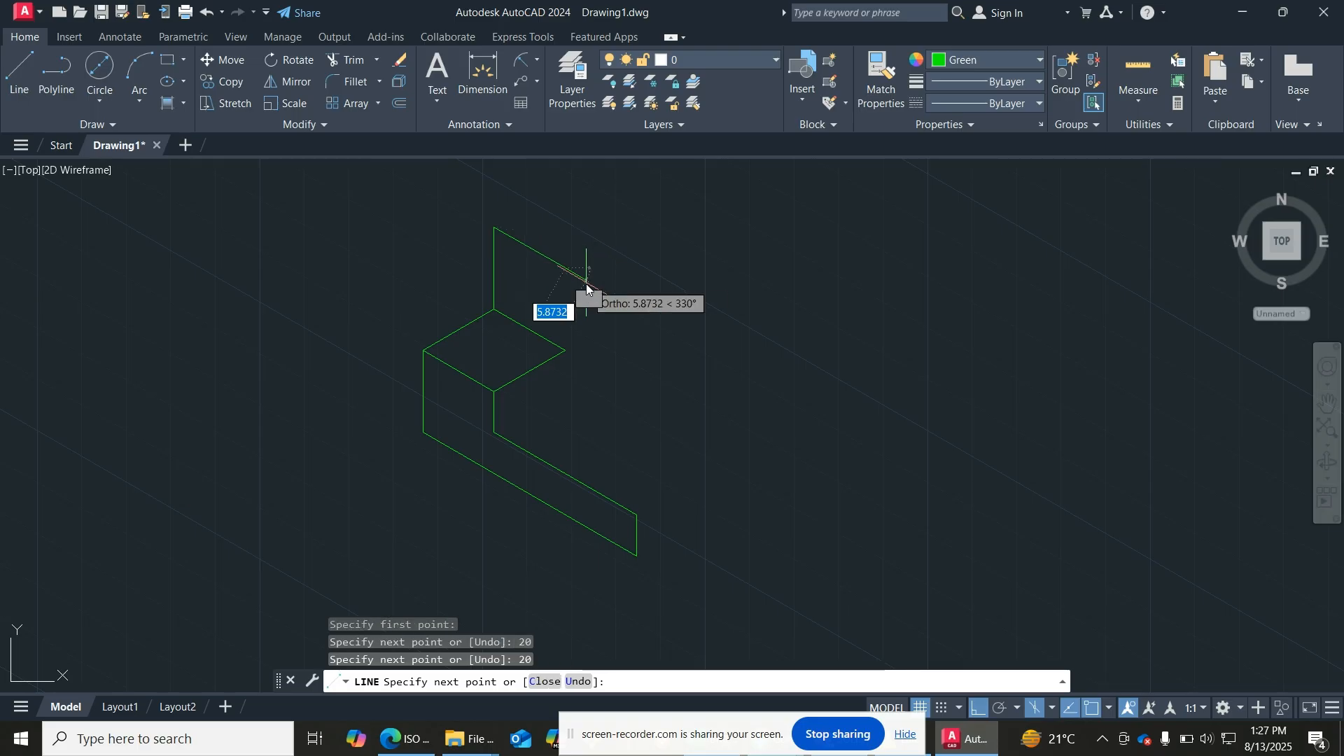
pyautogui.write('20')
pyautogui.press('Return')
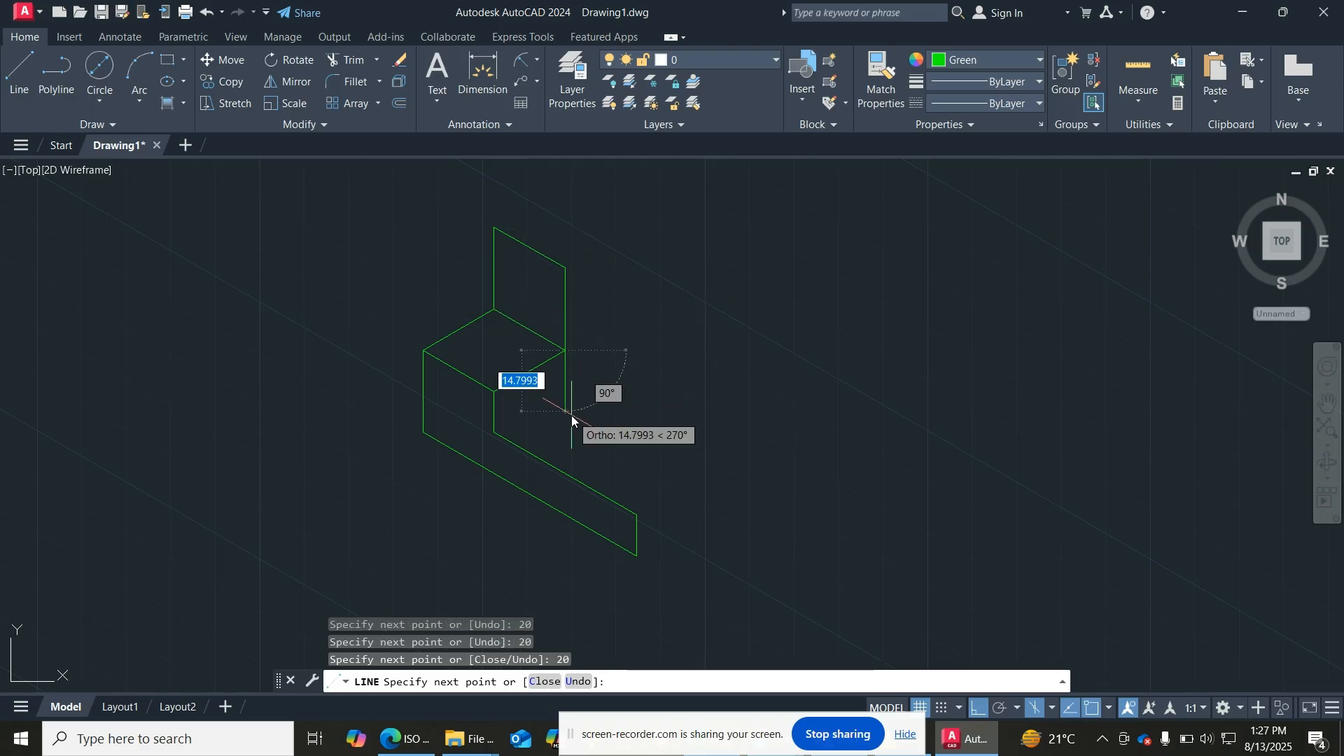
pyautogui.press('Return')
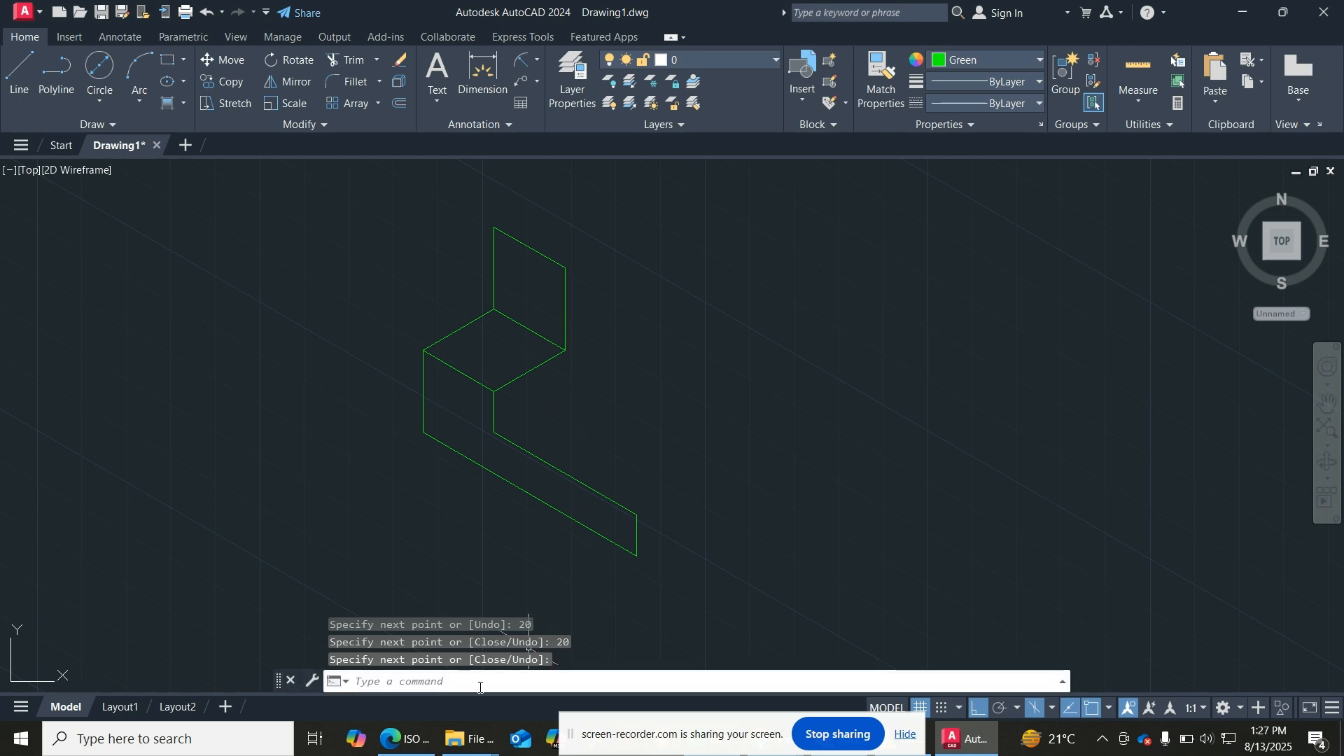
# Step: Check the upper block's top face in the PDF reference, return to AutoCAD and switch to the top isoplane
pyautogui.click(406, 739)
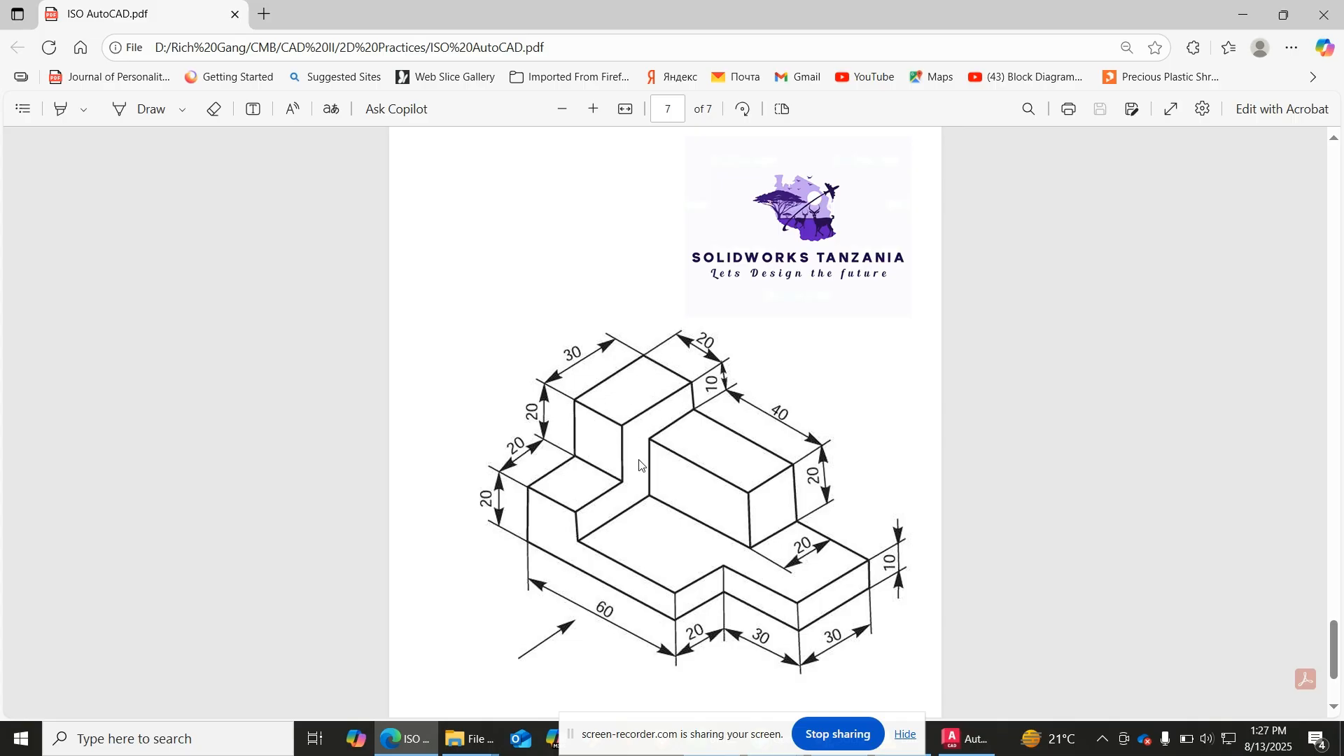
pyautogui.click(406, 739)
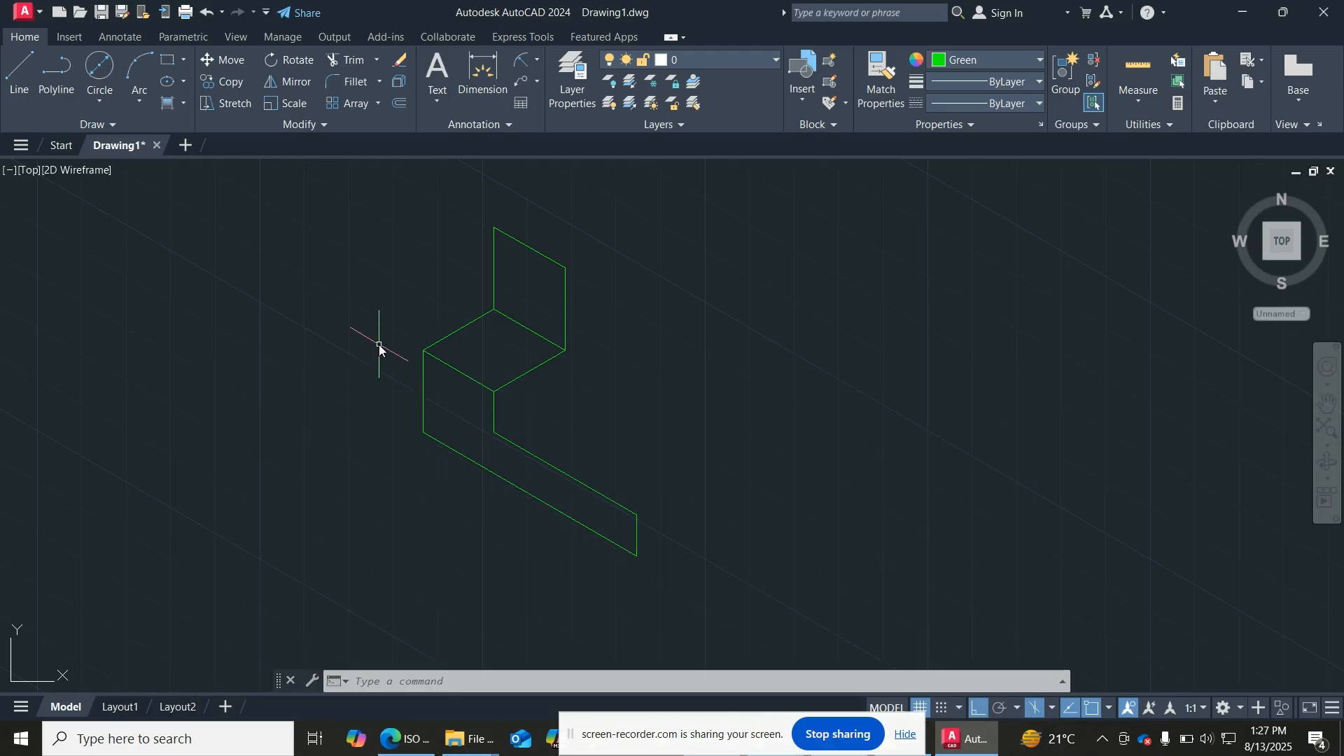
pyautogui.press('F5')
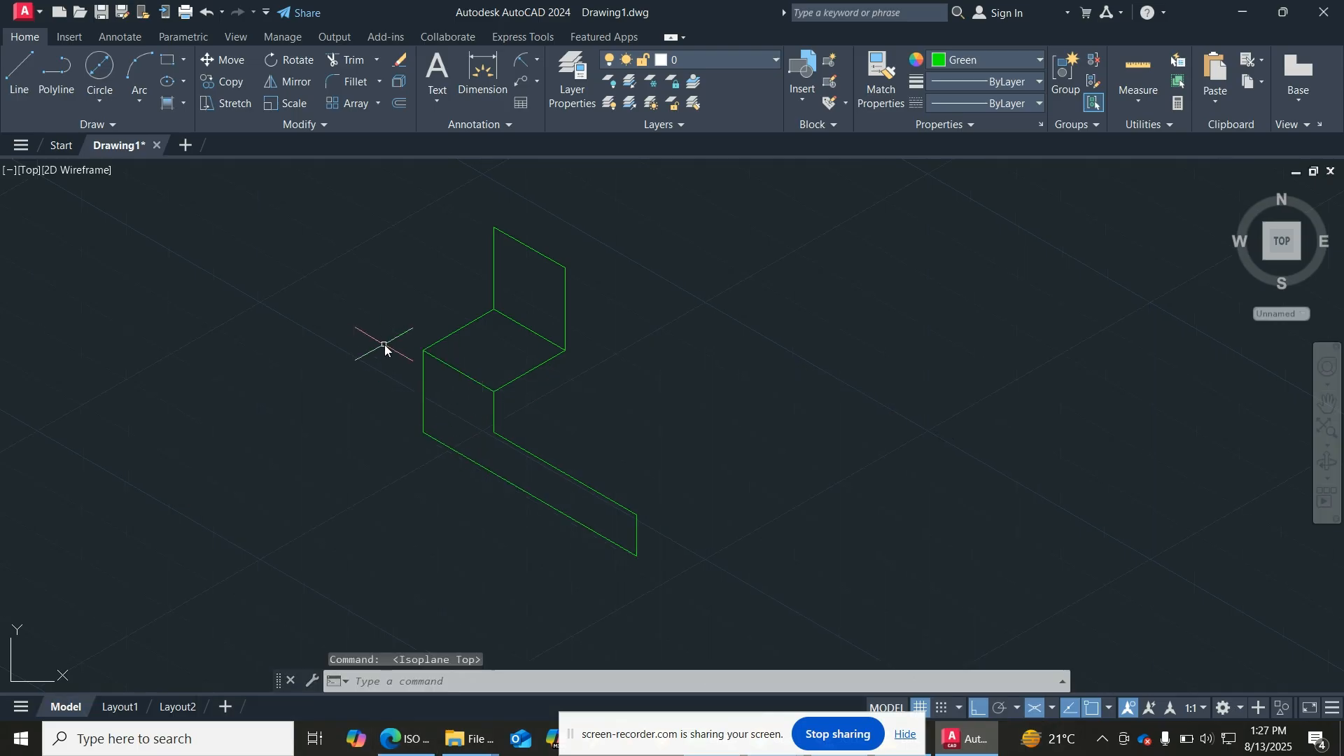
pyautogui.scroll(-4, 386, 349)
pyautogui.scroll(4, 414, 322)
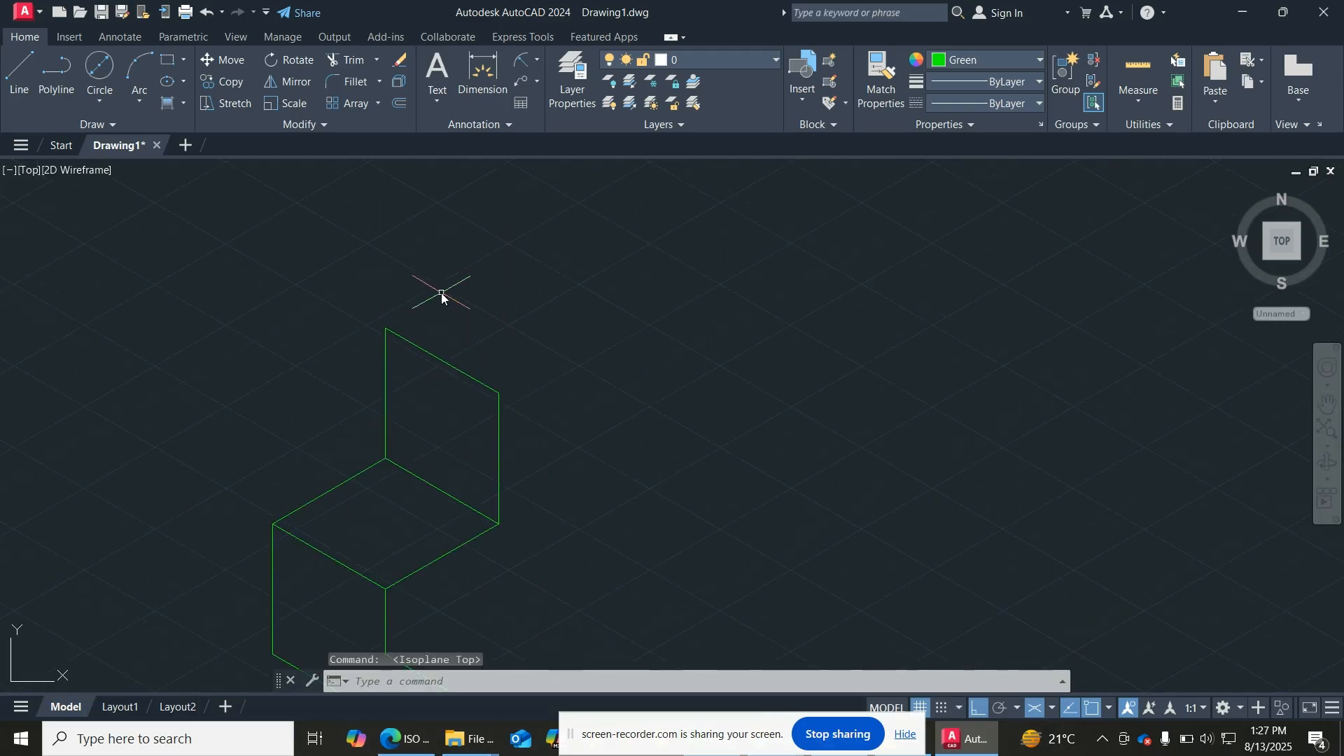
# Step: Draw the upper block's top face from the riser's upper back corner with lines 30 at 30°, 20 at 330° and 30 at 210°
pyautogui.click(23, 77)
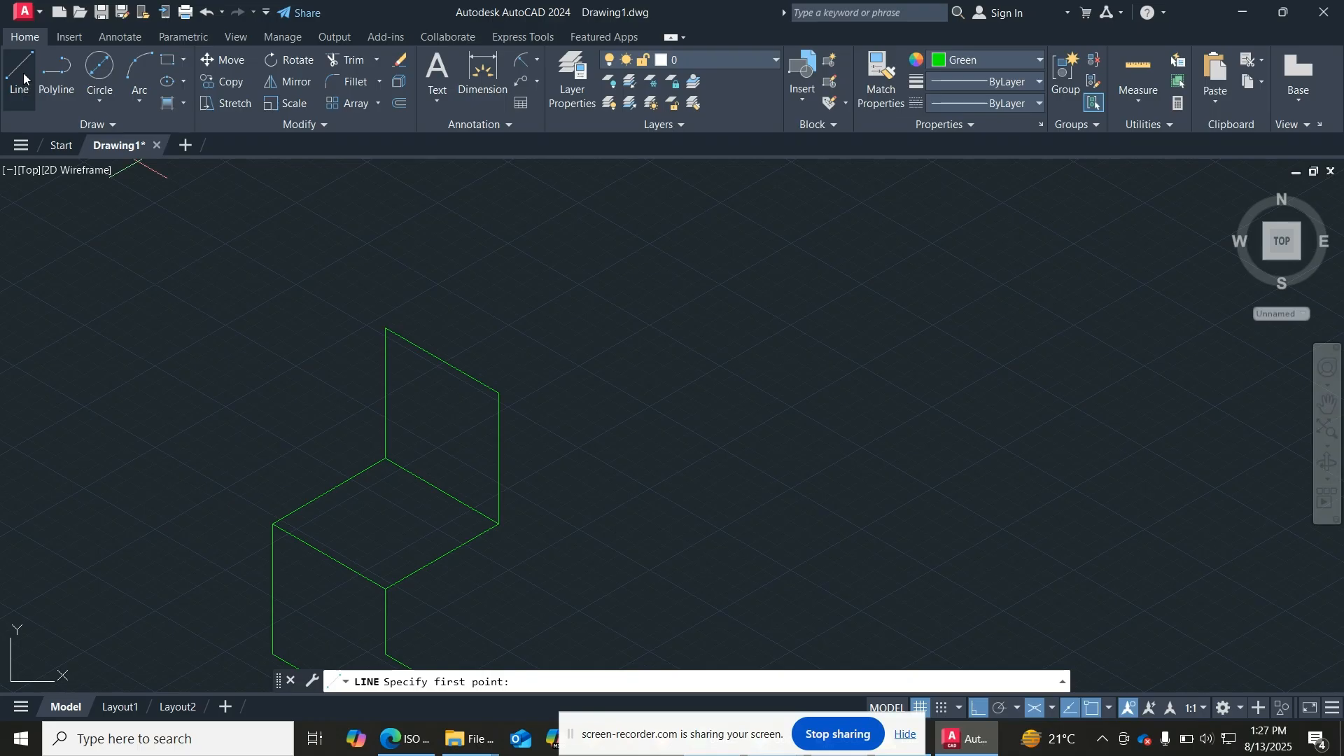
pyautogui.click(385, 327)
pyautogui.write('30')
pyautogui.press('Return')
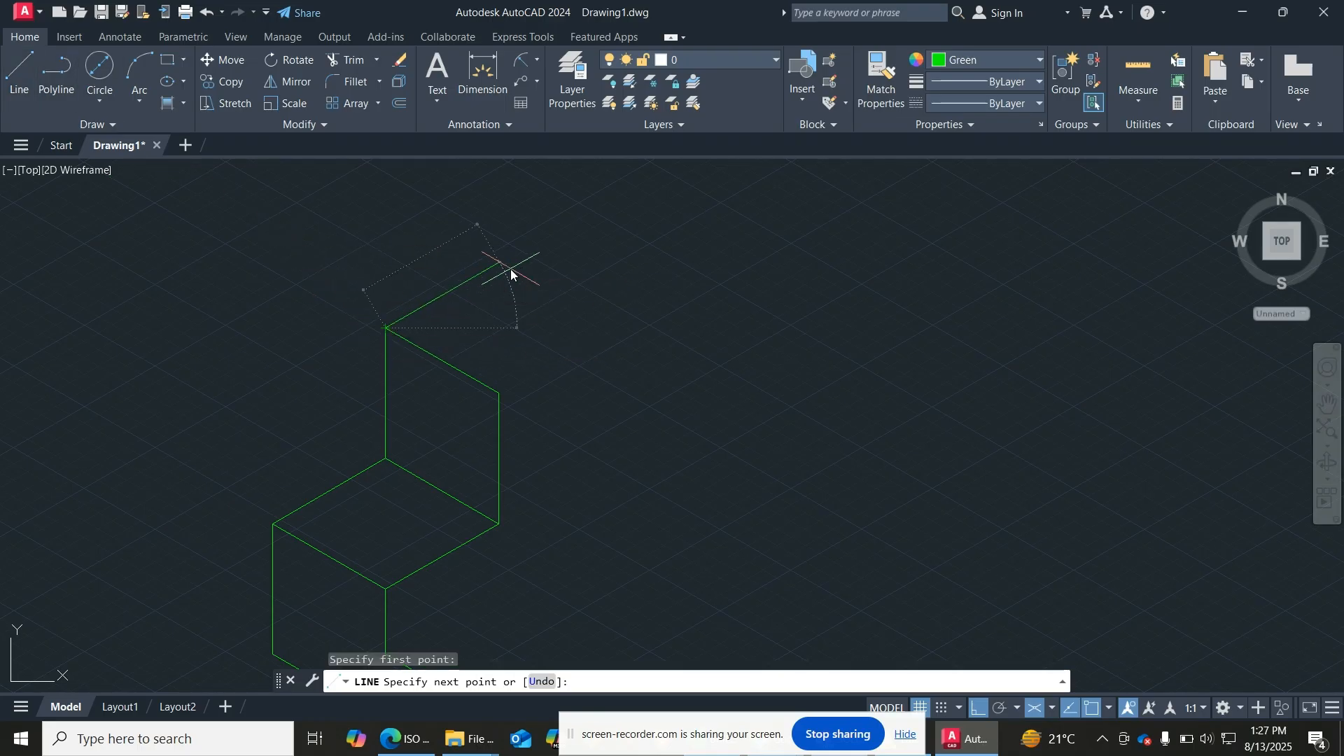
pyautogui.write('20')
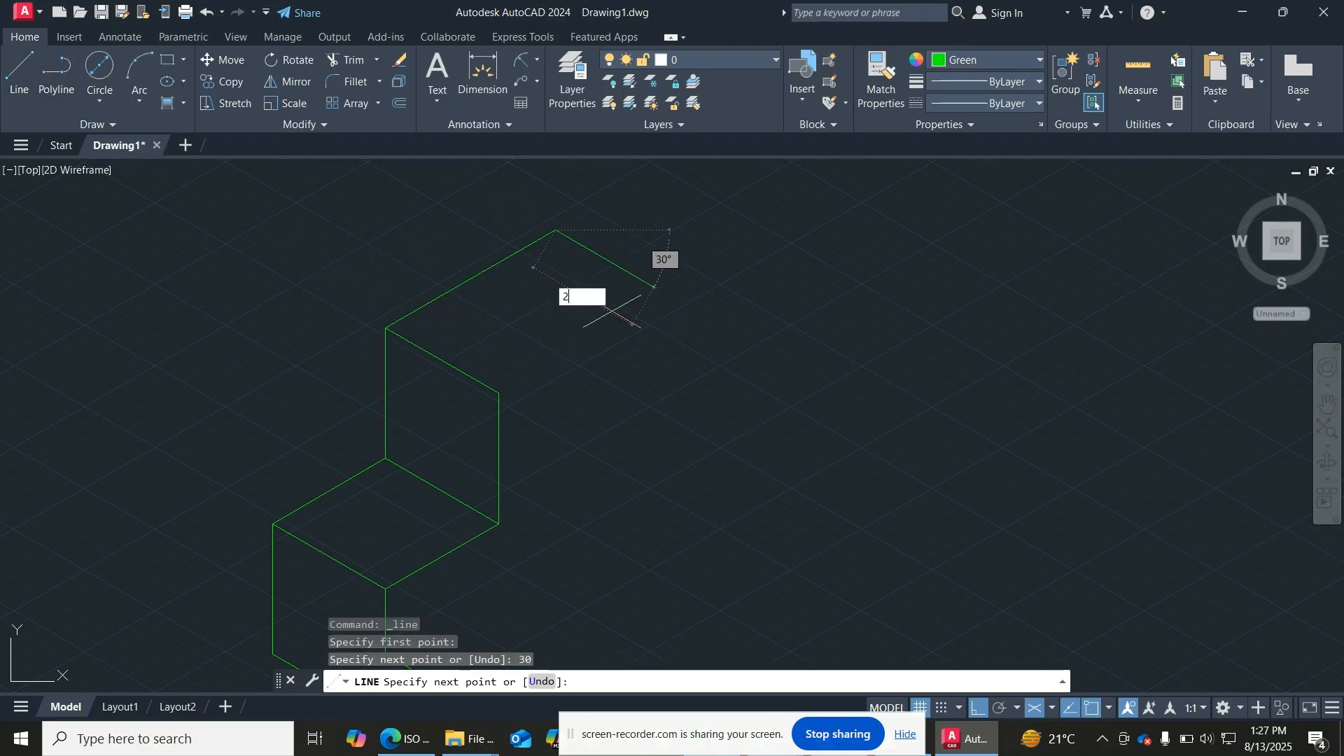
pyautogui.press('Return')
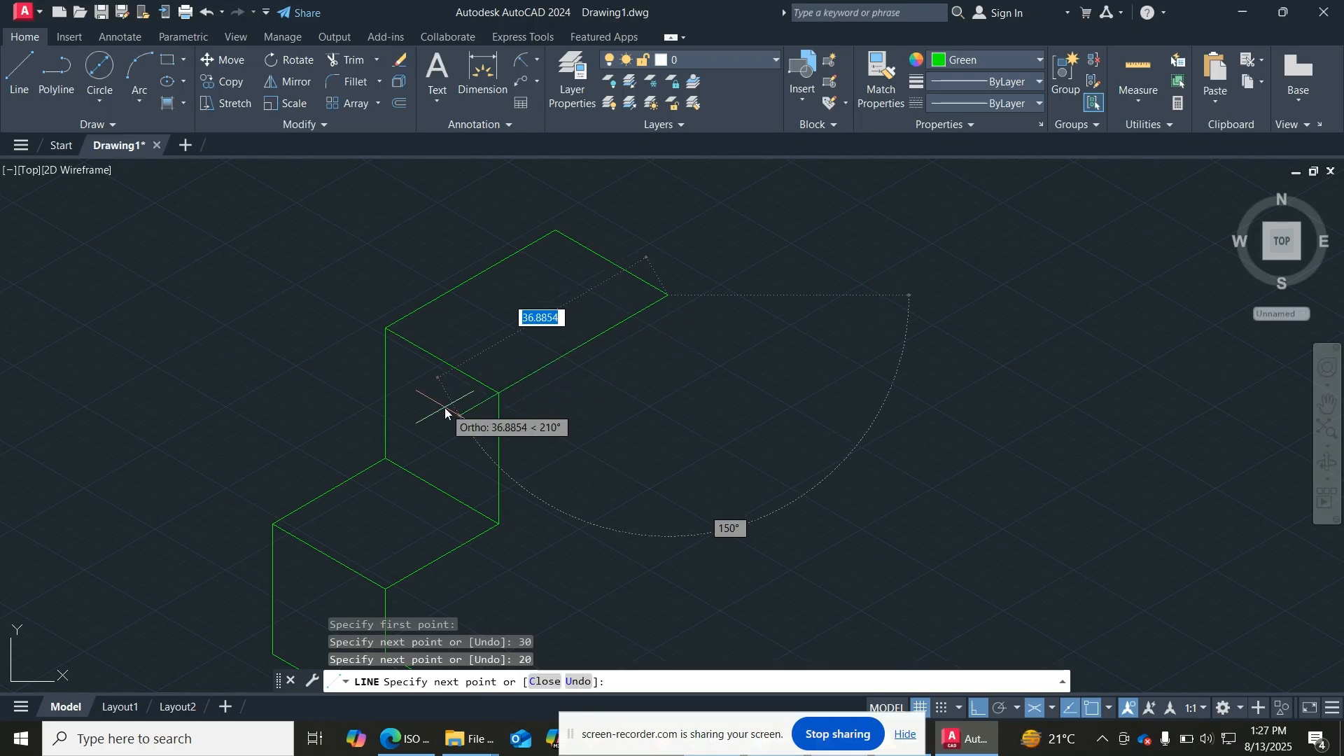
pyautogui.write('30')
pyautogui.press('Return')
pyautogui.press('Return')
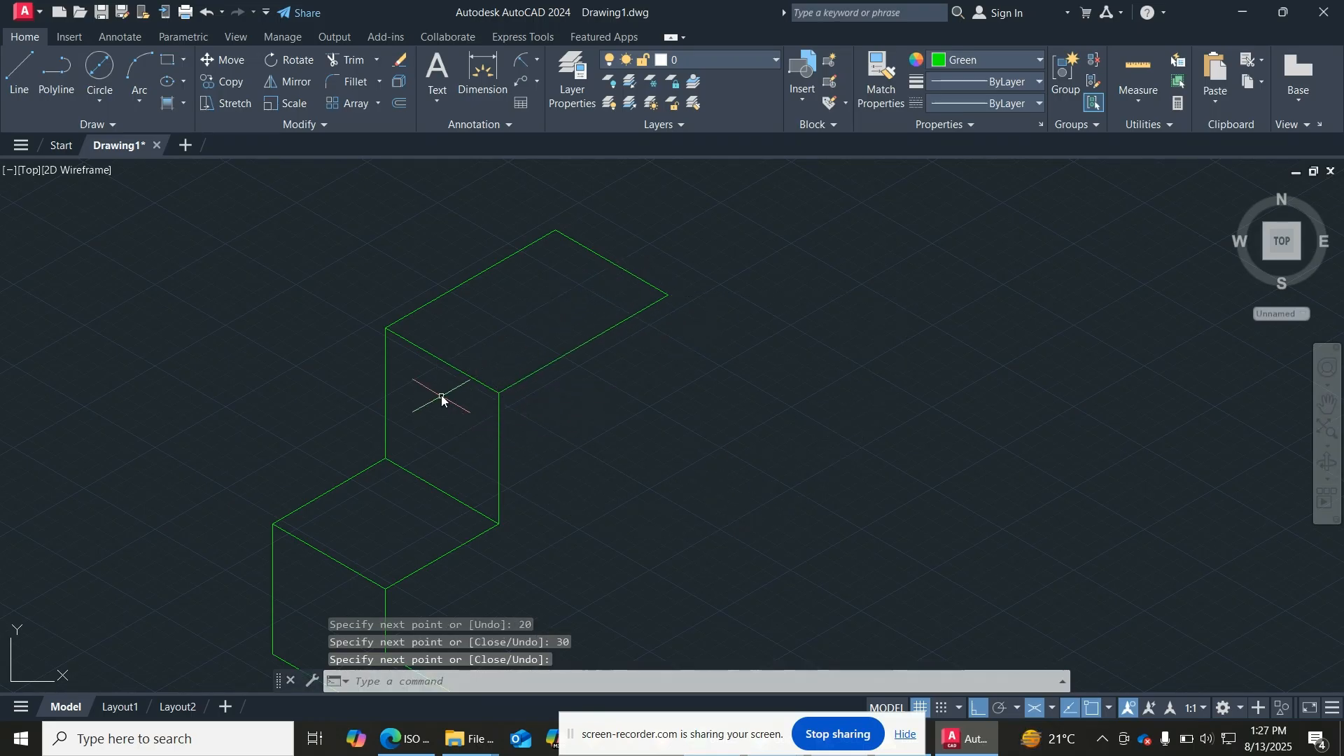
# Step: Check the side profile below the upper block in the PDF reference, return to AutoCAD and switch to the right isoplane
pyautogui.scroll(-2, 445, 410)
pyautogui.scroll(-2, 557, 380)
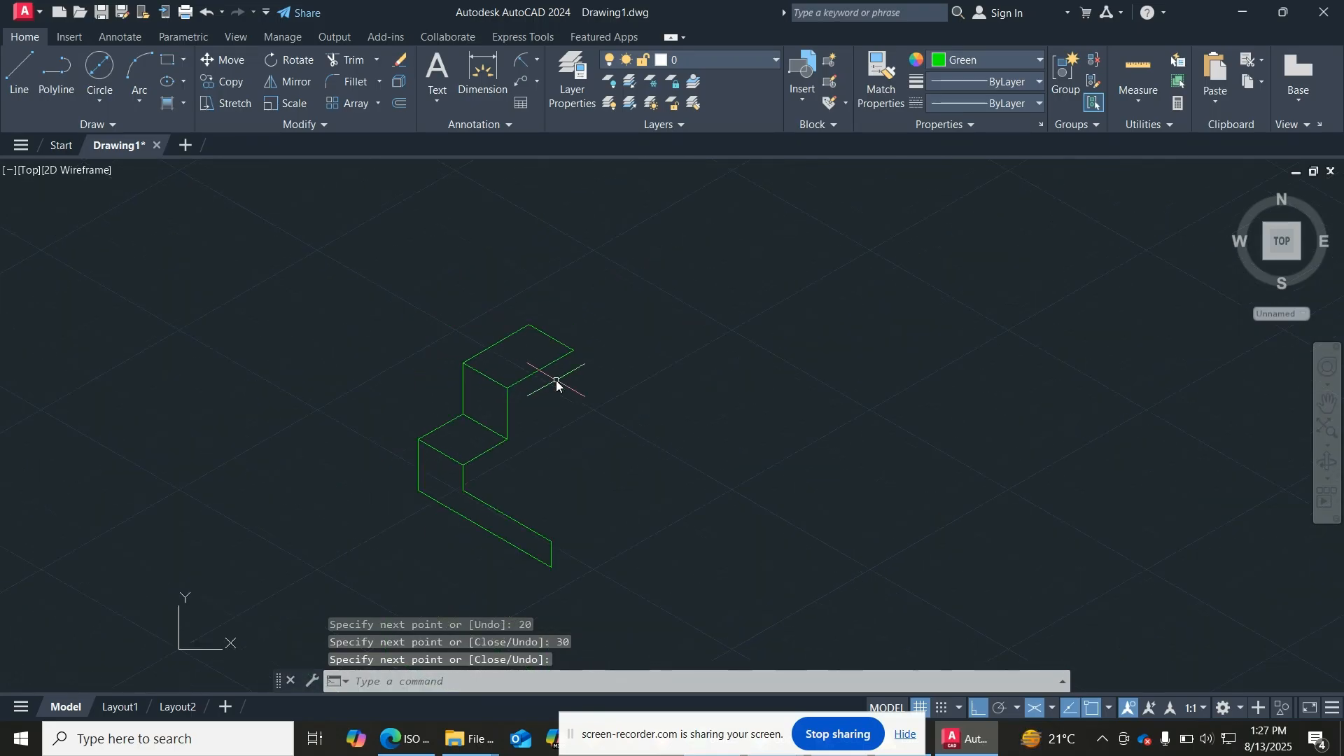
pyautogui.click(1326, 428)
pyautogui.scroll(-2, 378, 378)
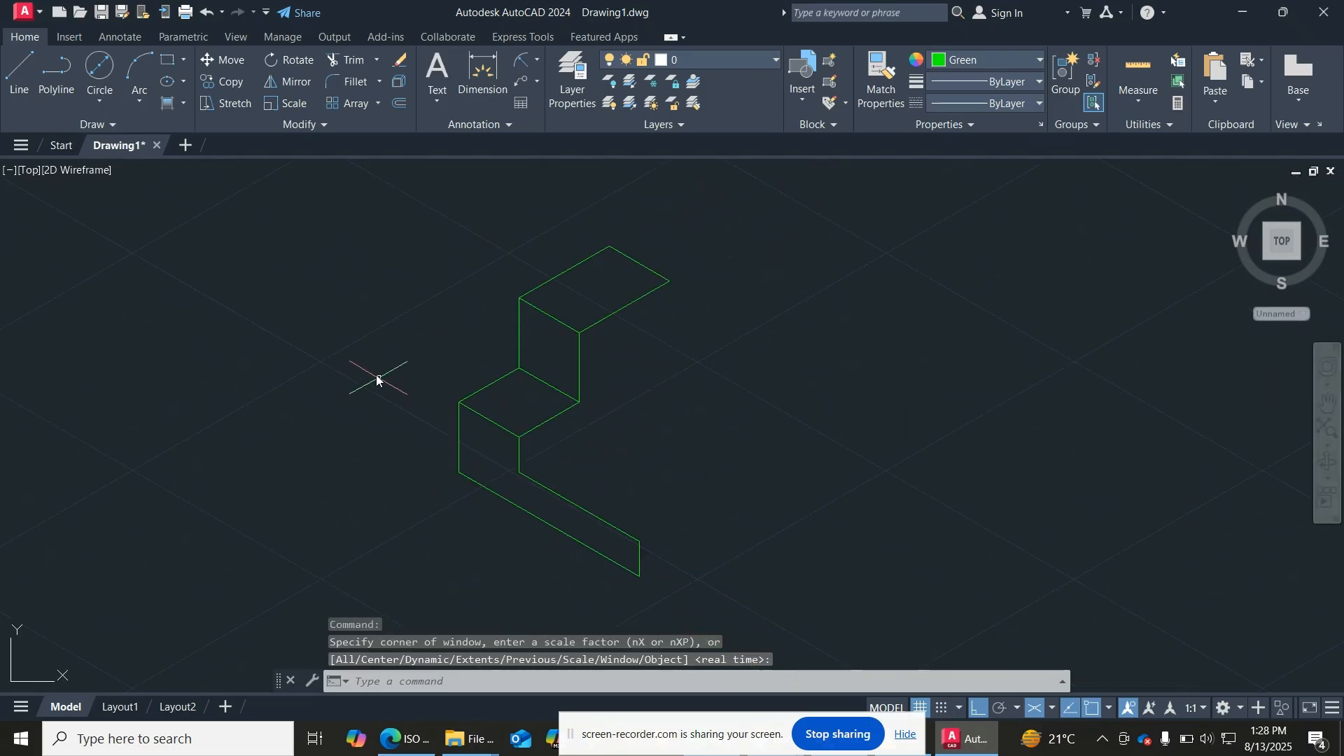
pyautogui.click(392, 742)
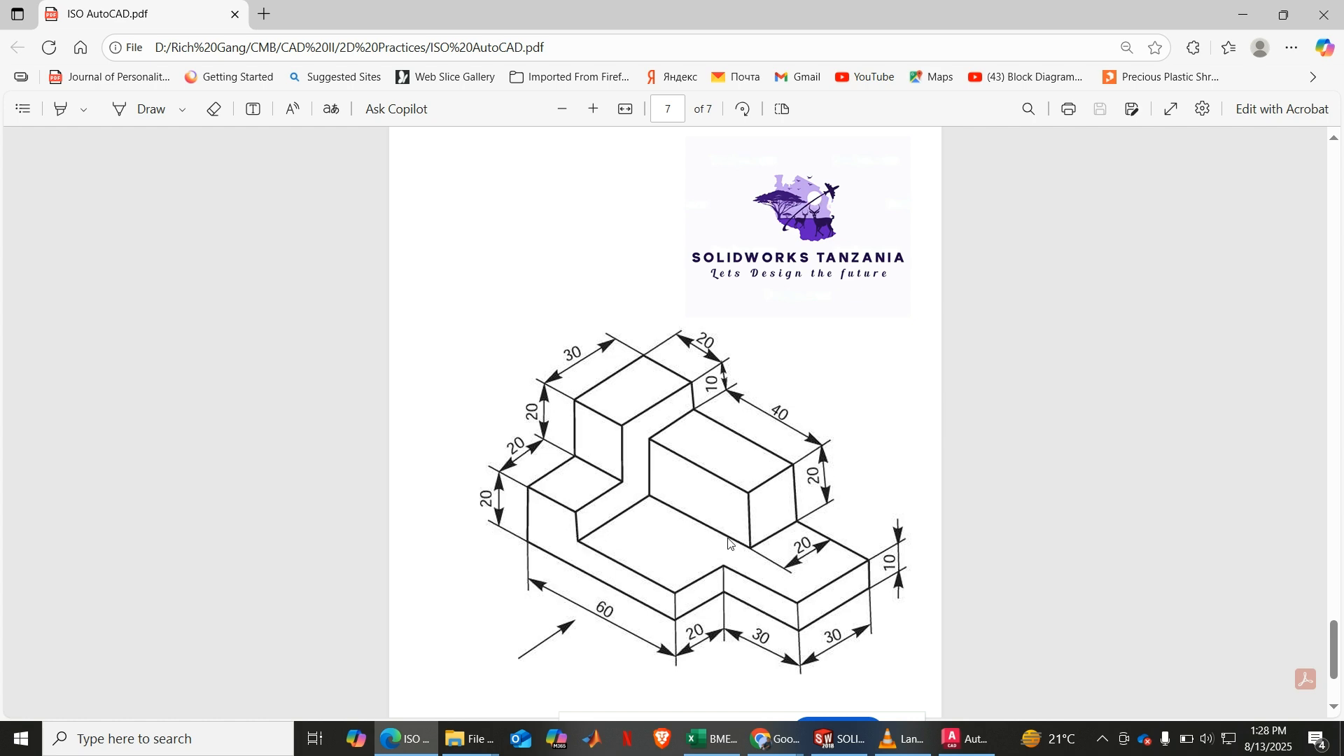
pyautogui.click(406, 739)
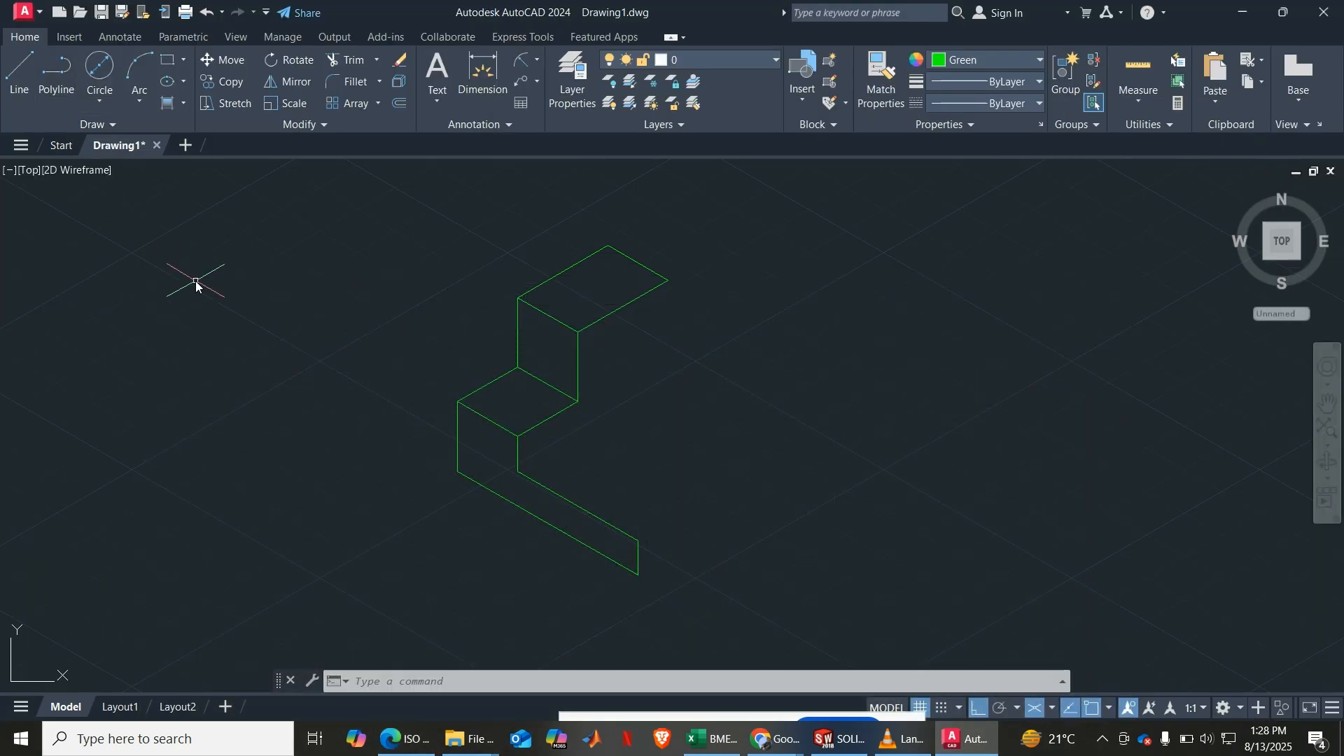
pyautogui.press('F5')
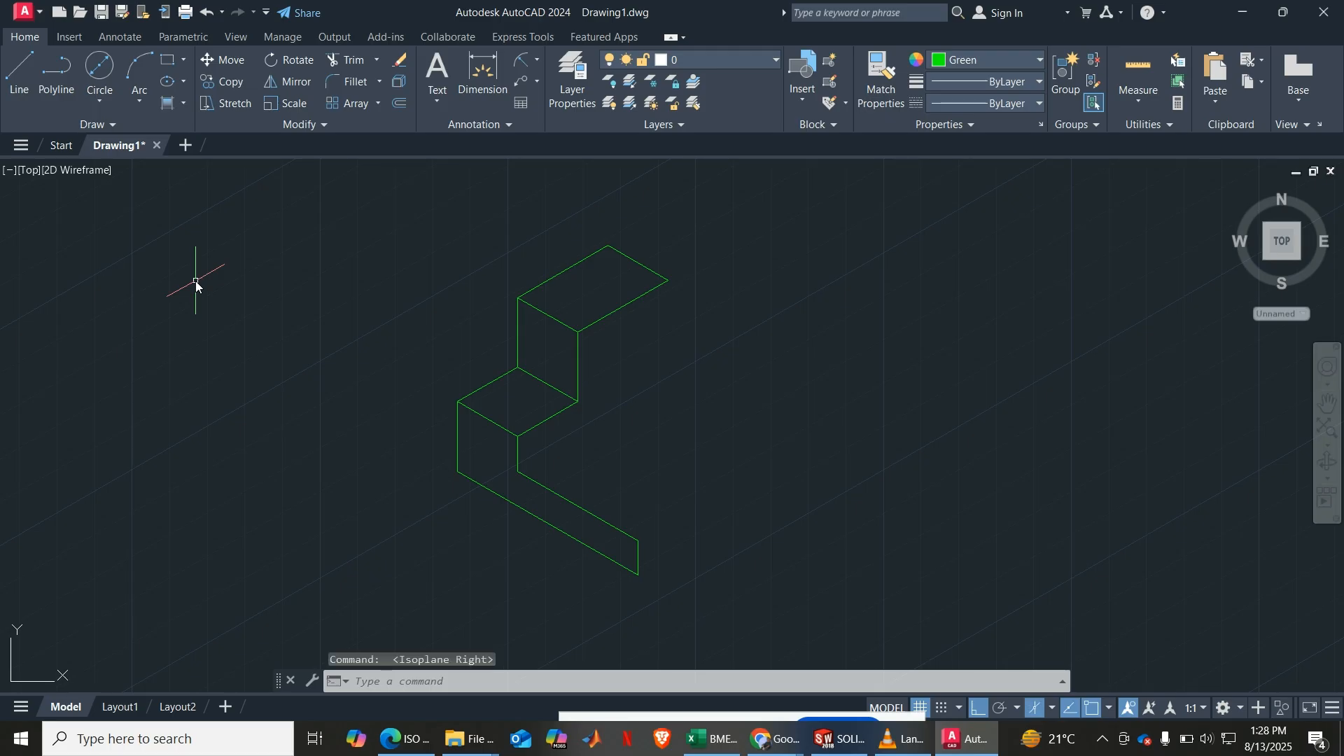
# Step: Draw the side profile from the top face's open outer corner with lines 10 down, 20 at 210°, 20 down and 30 at 210°
pyautogui.click(28, 77)
pyautogui.click(667, 282)
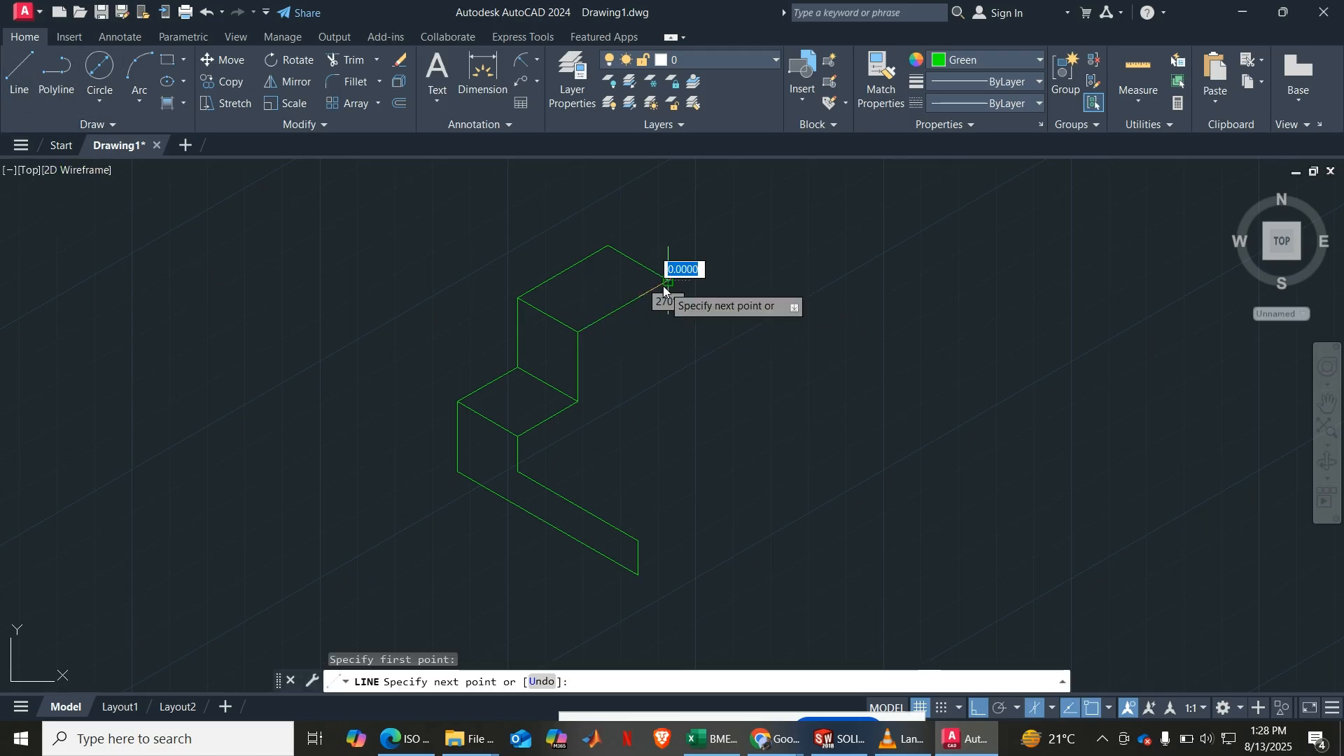
pyautogui.write('10')
pyautogui.press('Return')
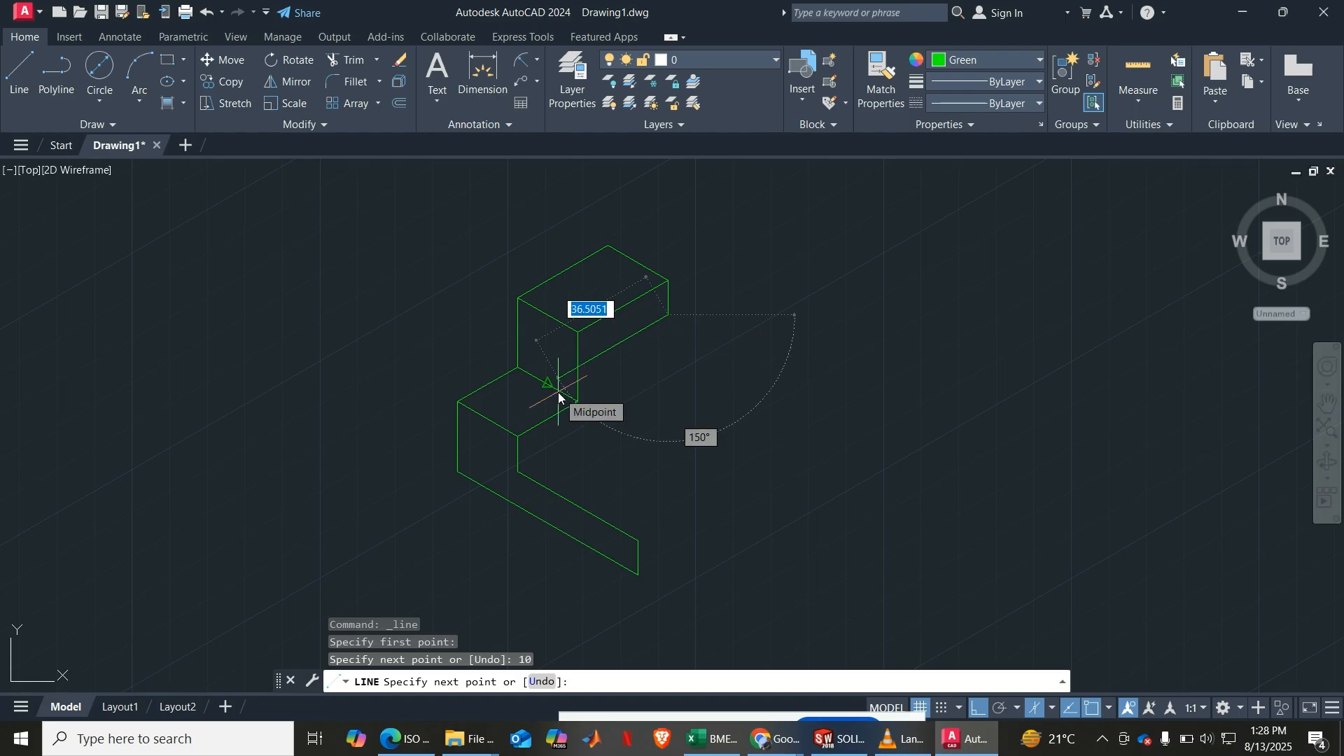
pyautogui.write('20')
pyautogui.press('Return')
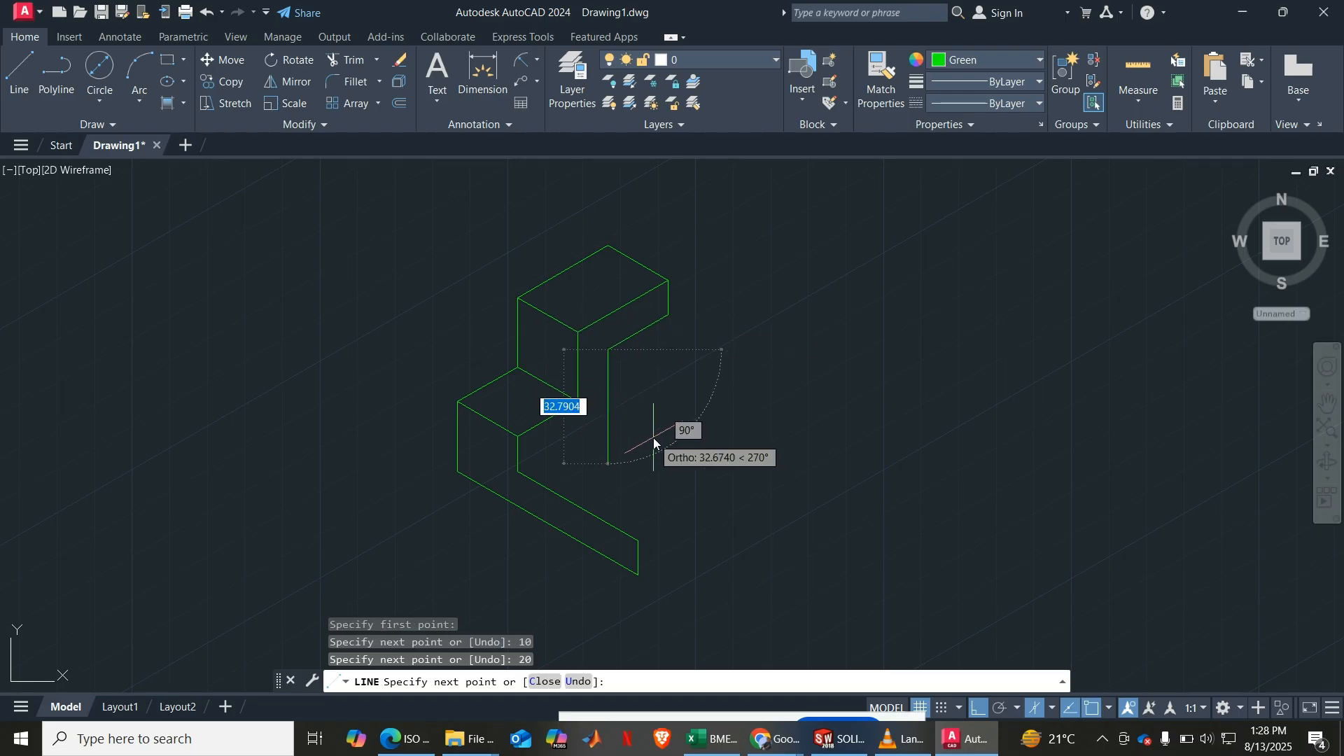
pyautogui.write('20')
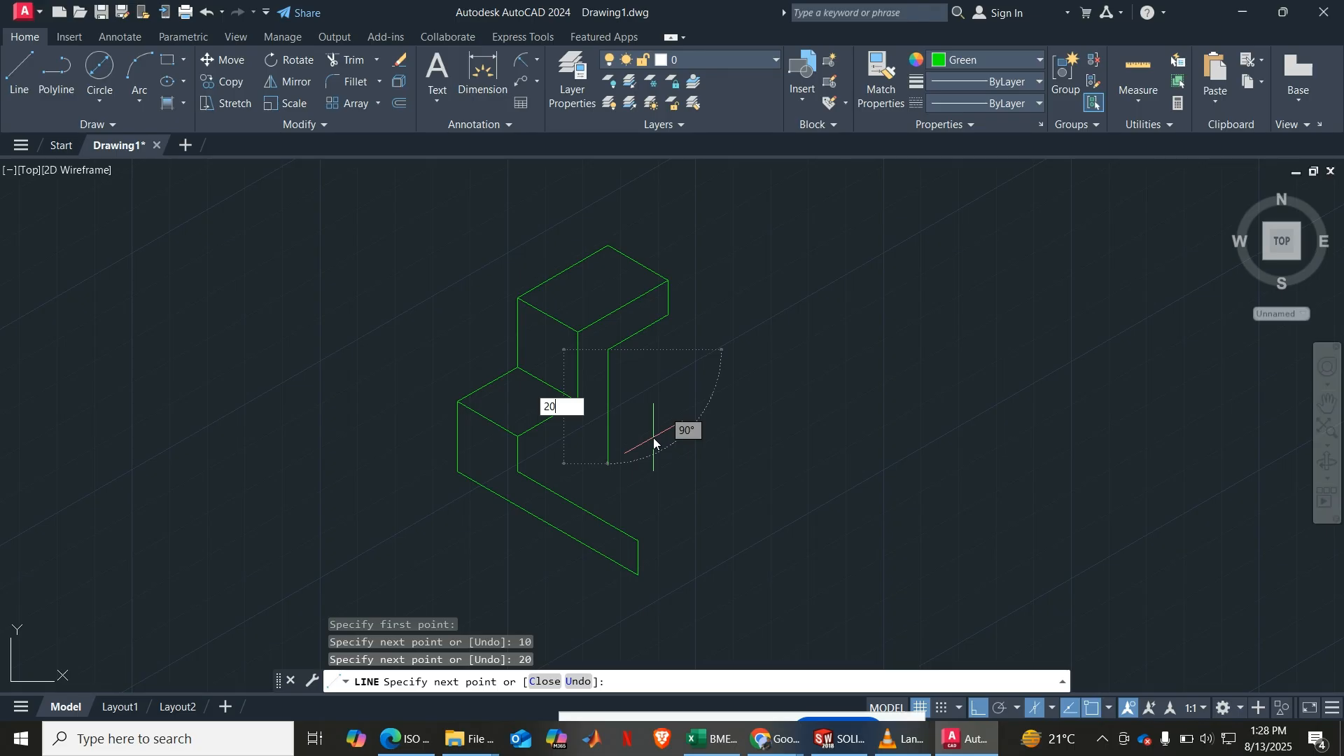
pyautogui.press('Return')
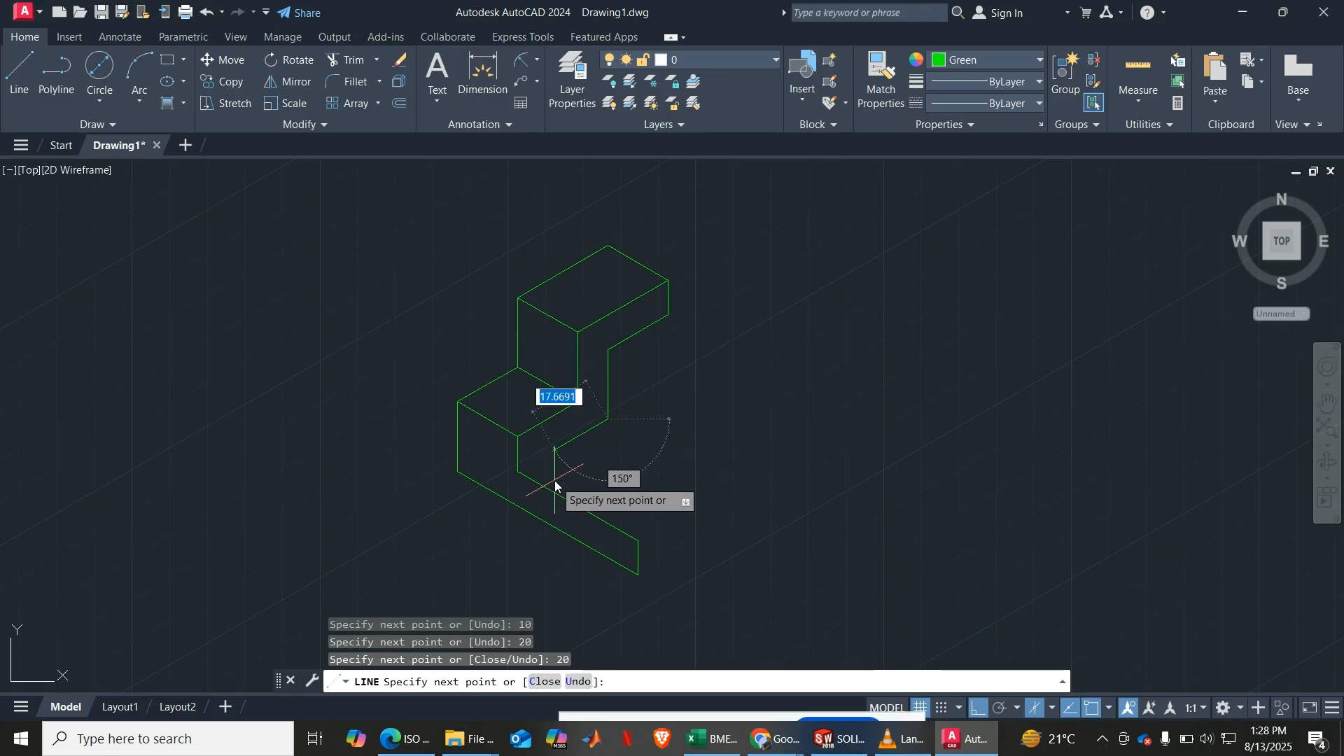
pyautogui.write('30')
pyautogui.press('Return')
pyautogui.press('Return')
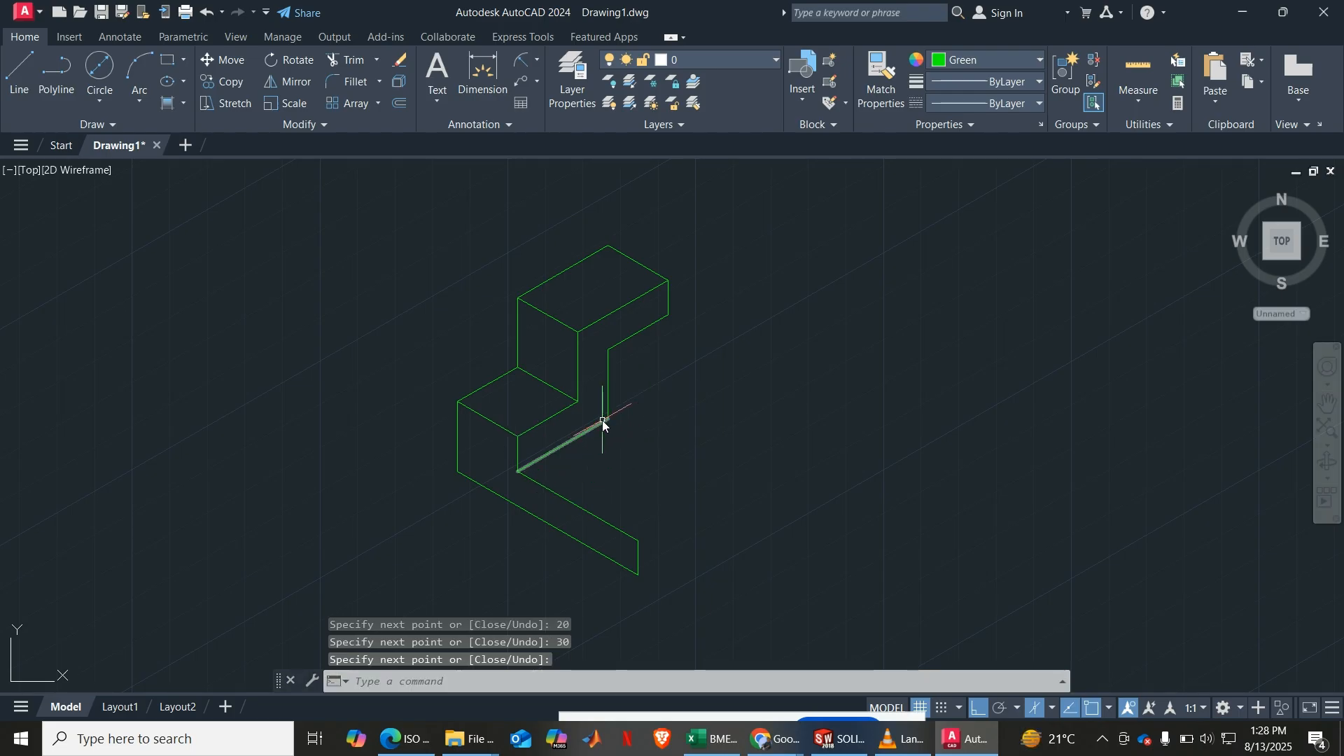
# Step: Erase the side profile's lower 30-unit line and redraw it from the vertical line's lower end to the front profile's inner corner
pyautogui.click(563, 445)
pyautogui.press('Delete')
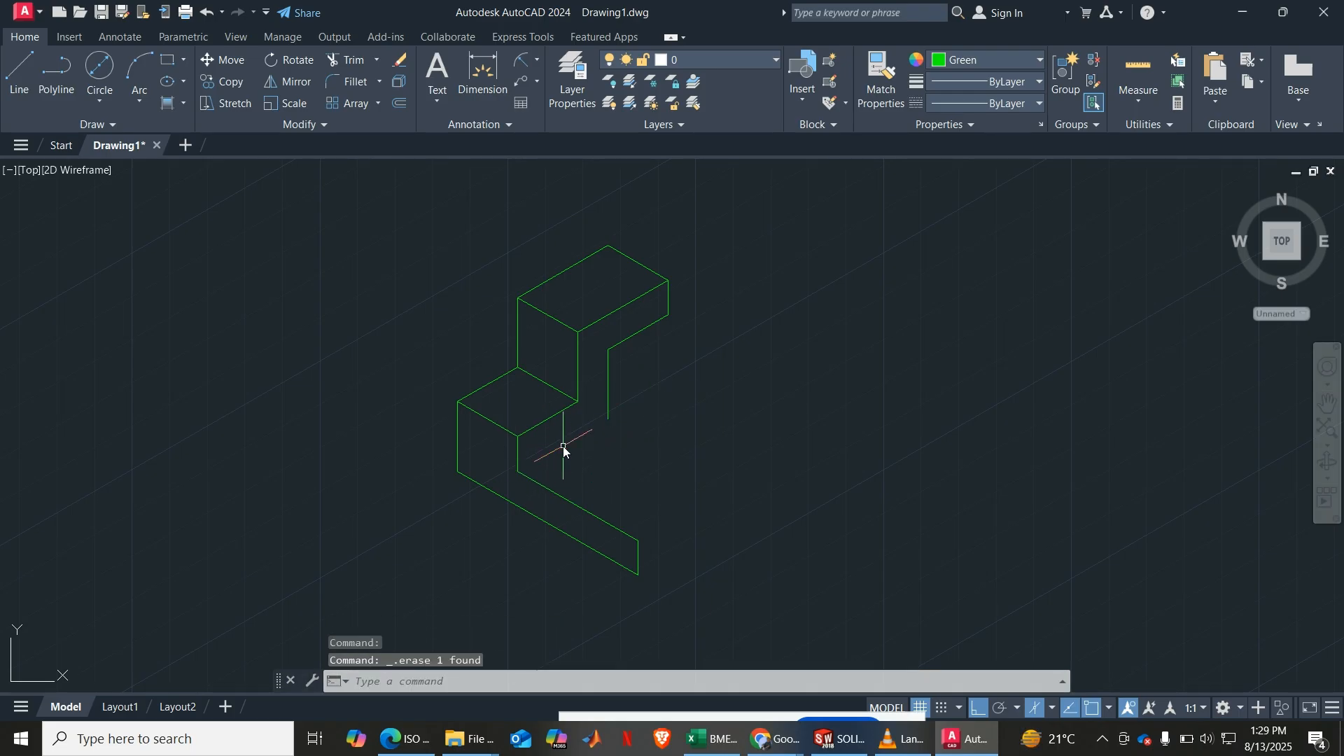
pyautogui.write('l')
pyautogui.press('Return')
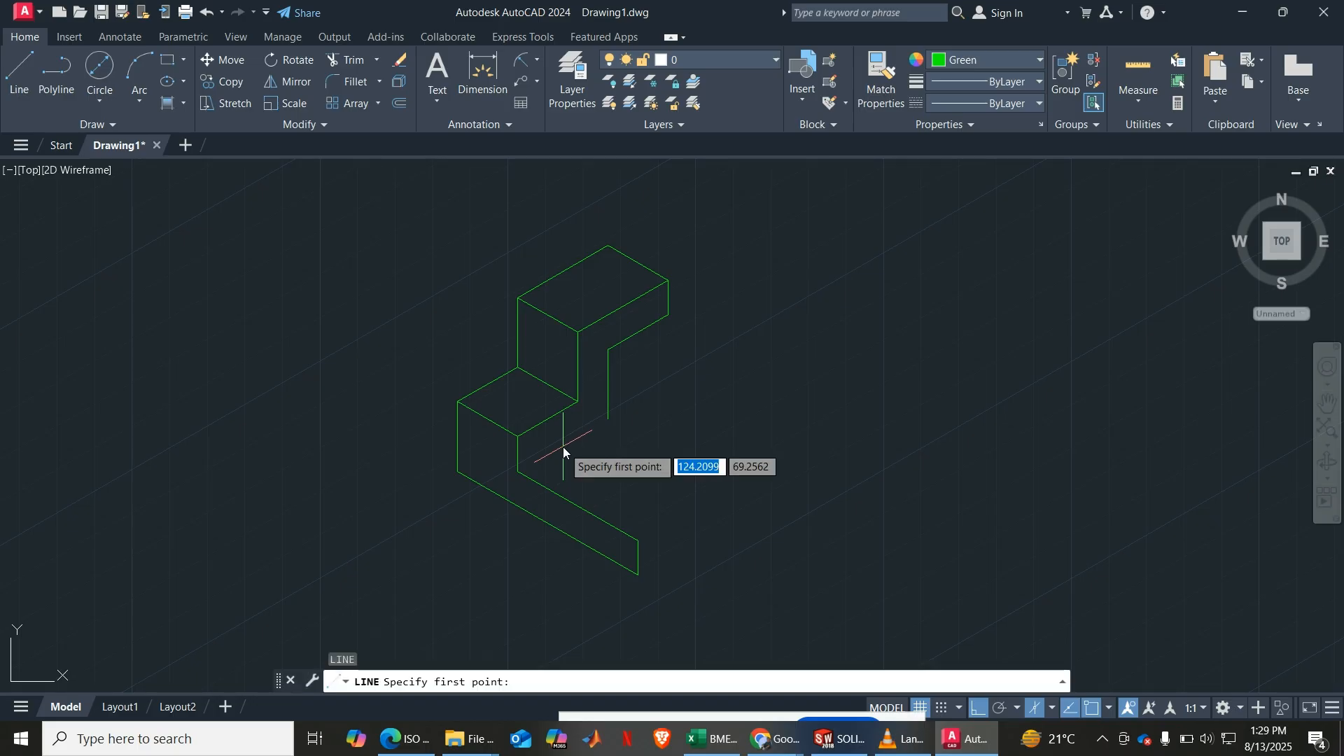
pyautogui.click(610, 417)
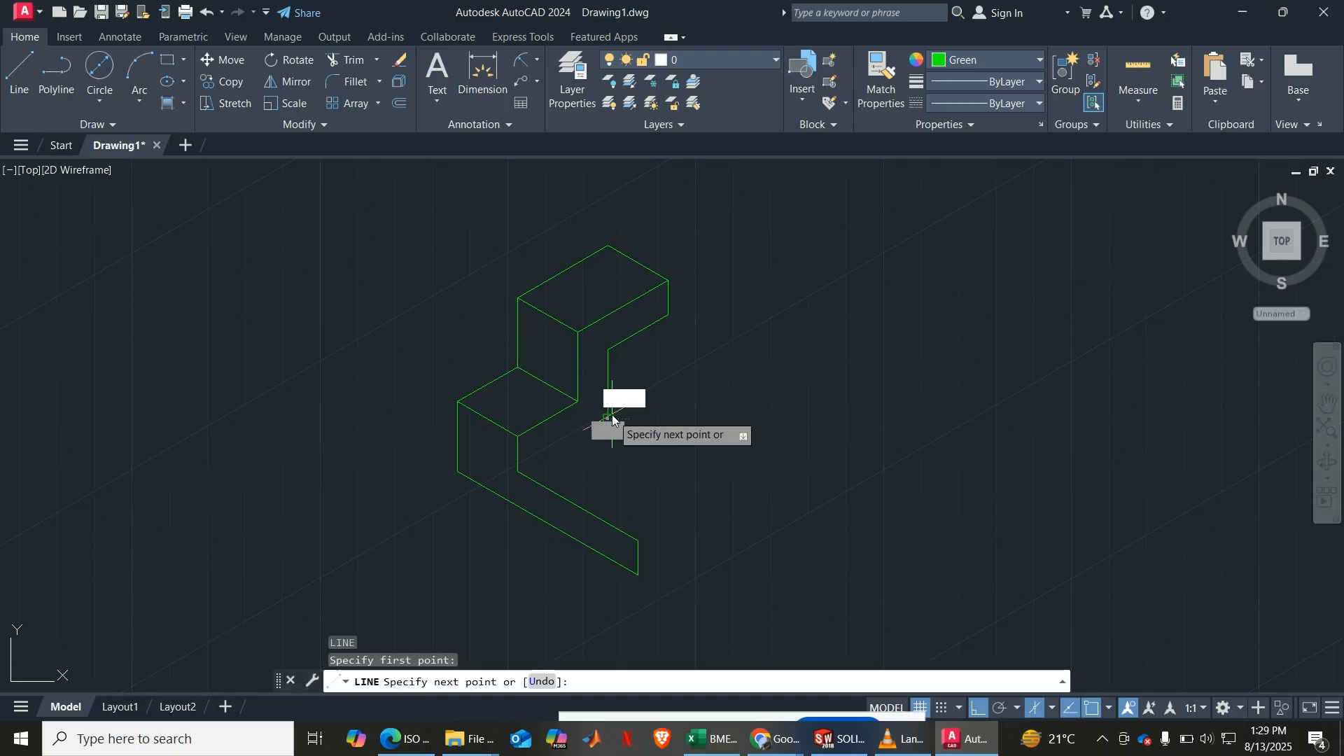
pyautogui.click(517, 472)
pyautogui.press('Escape')
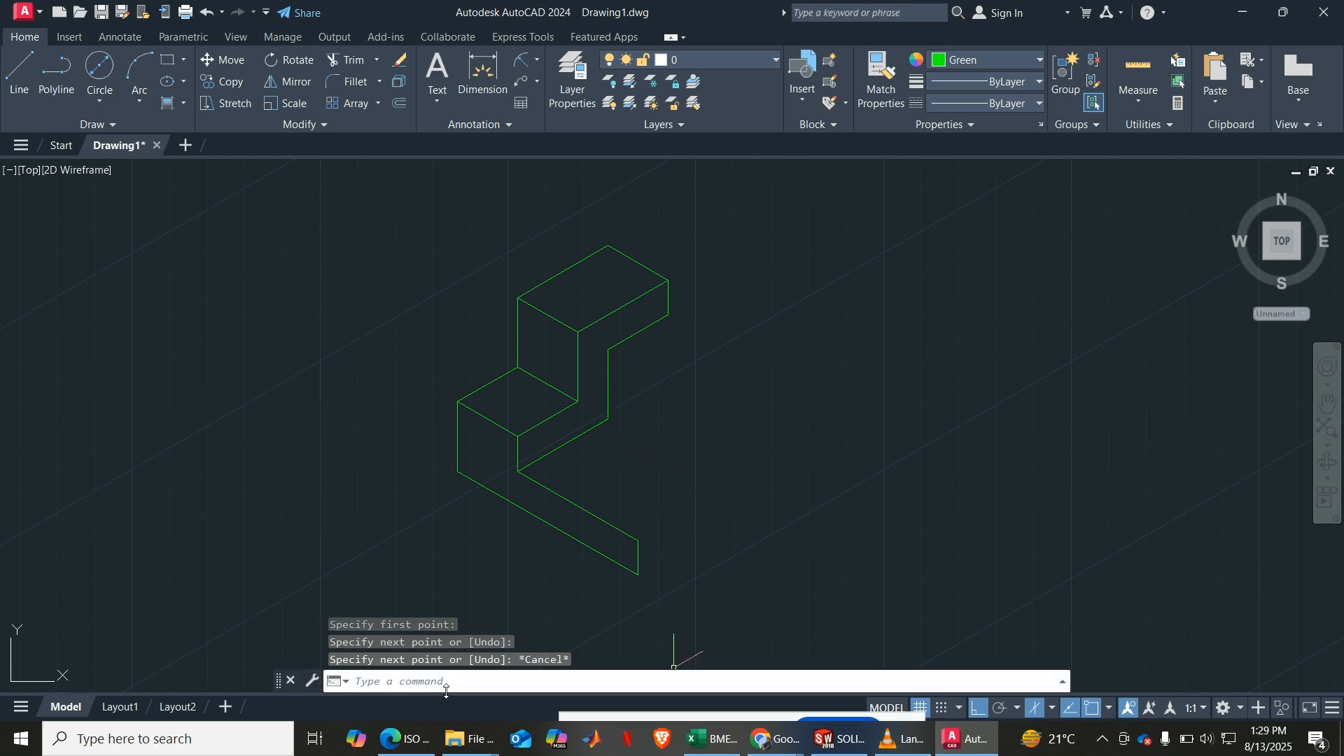
# Step: Check the 40 by 20 block's dimensions in the PDF reference, return to AutoCAD and switch to the top isoplane
pyautogui.click(429, 740)
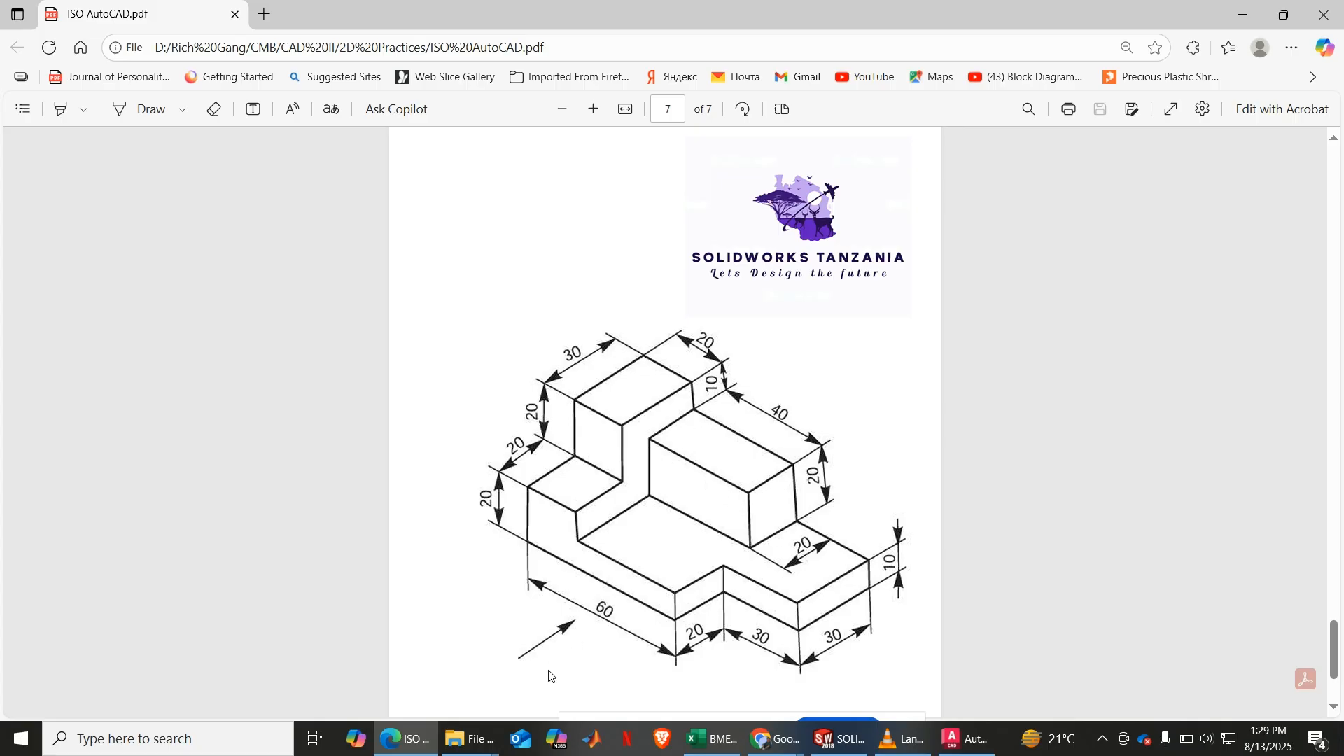
pyautogui.click(415, 742)
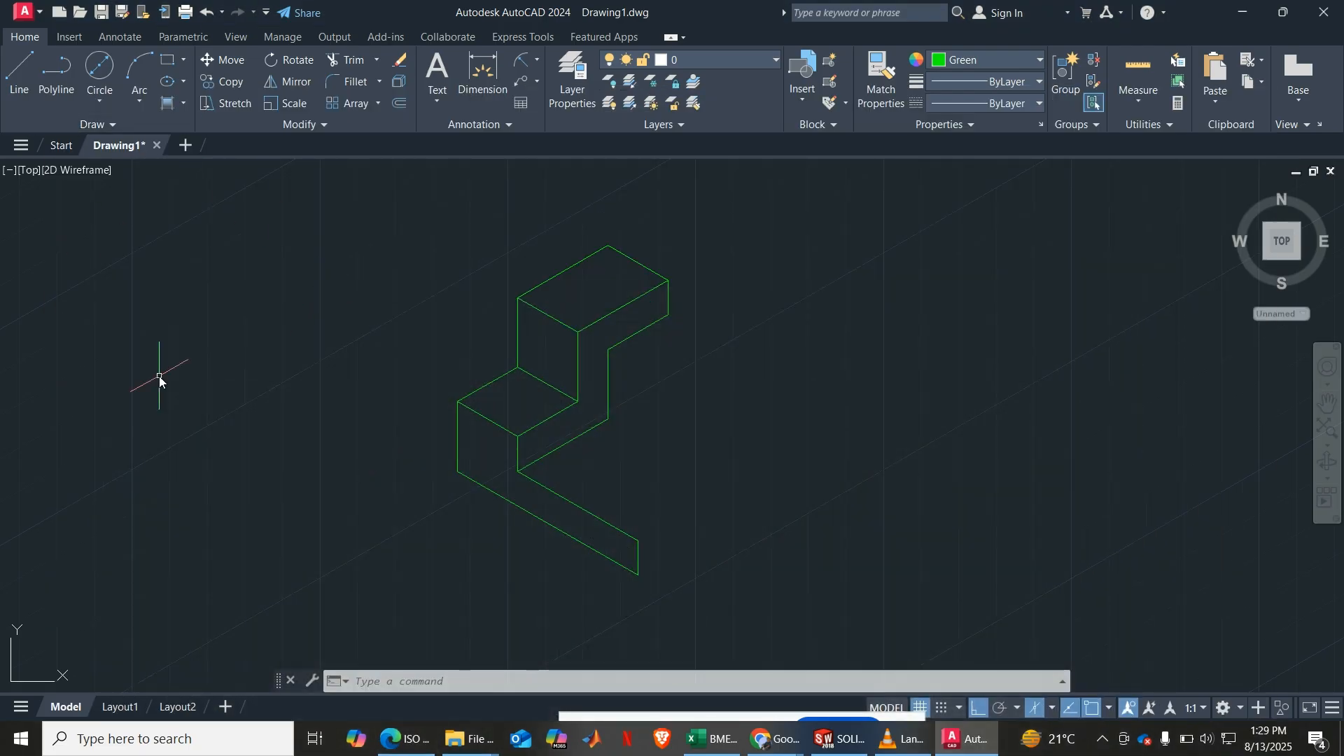
pyautogui.press('F5')
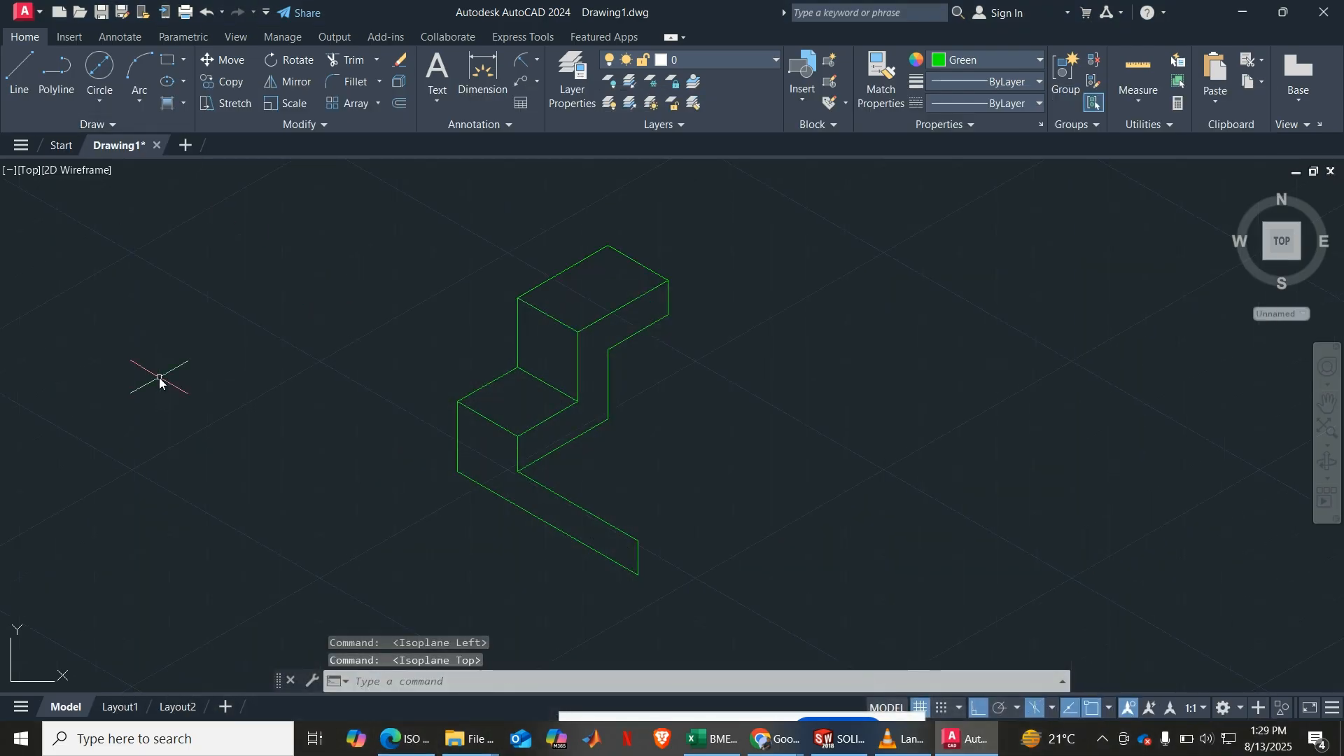
# Step: Draw the second block's top face from the lower end of the 10-unit vertical edge with lines 40 at 330°, 20 at 210° and 40 at 150°
pyautogui.click(8, 83)
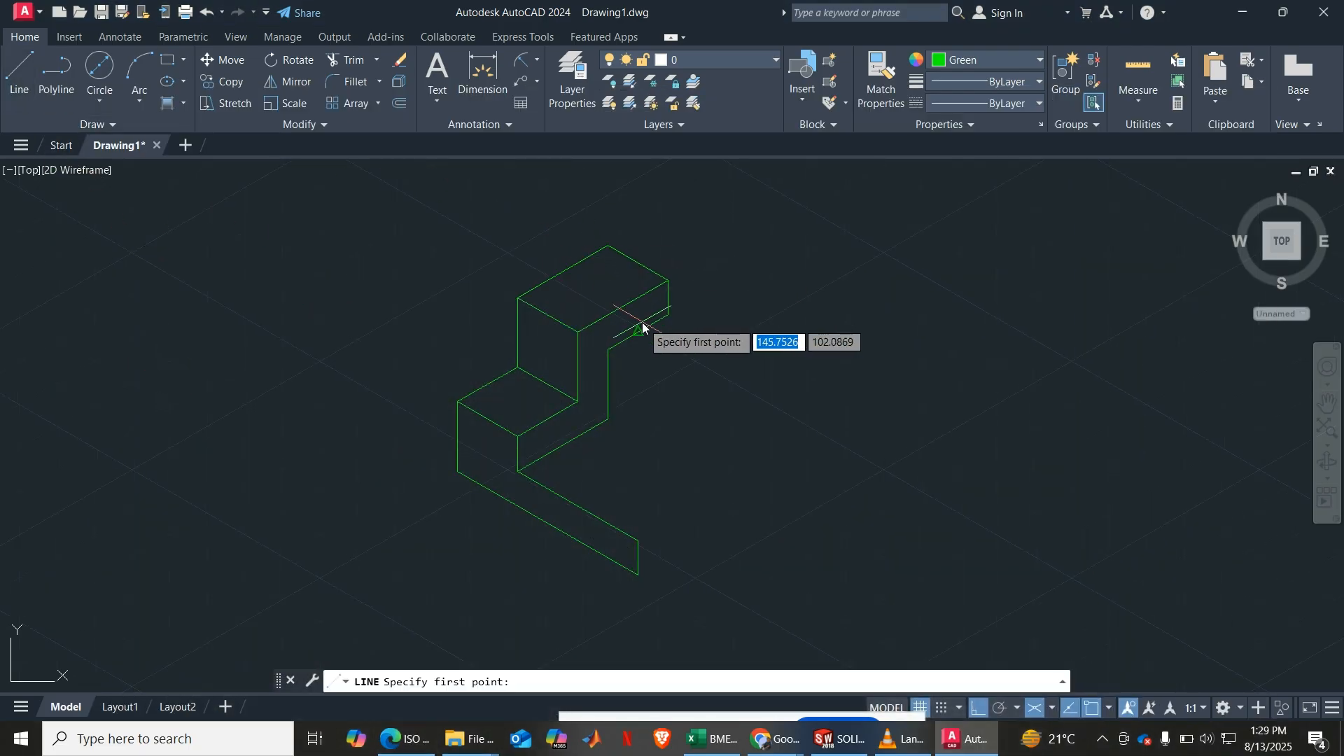
pyautogui.click(668, 316)
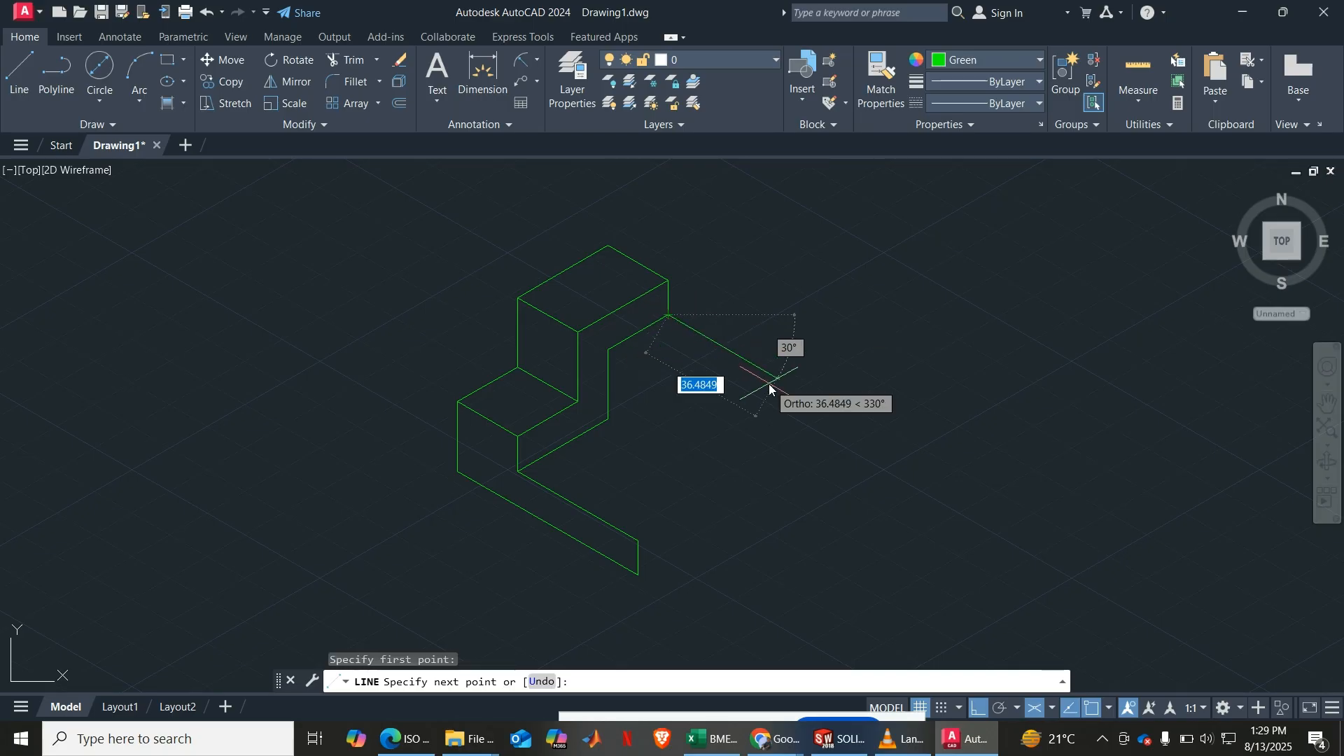
pyautogui.write('40')
pyautogui.press('Return')
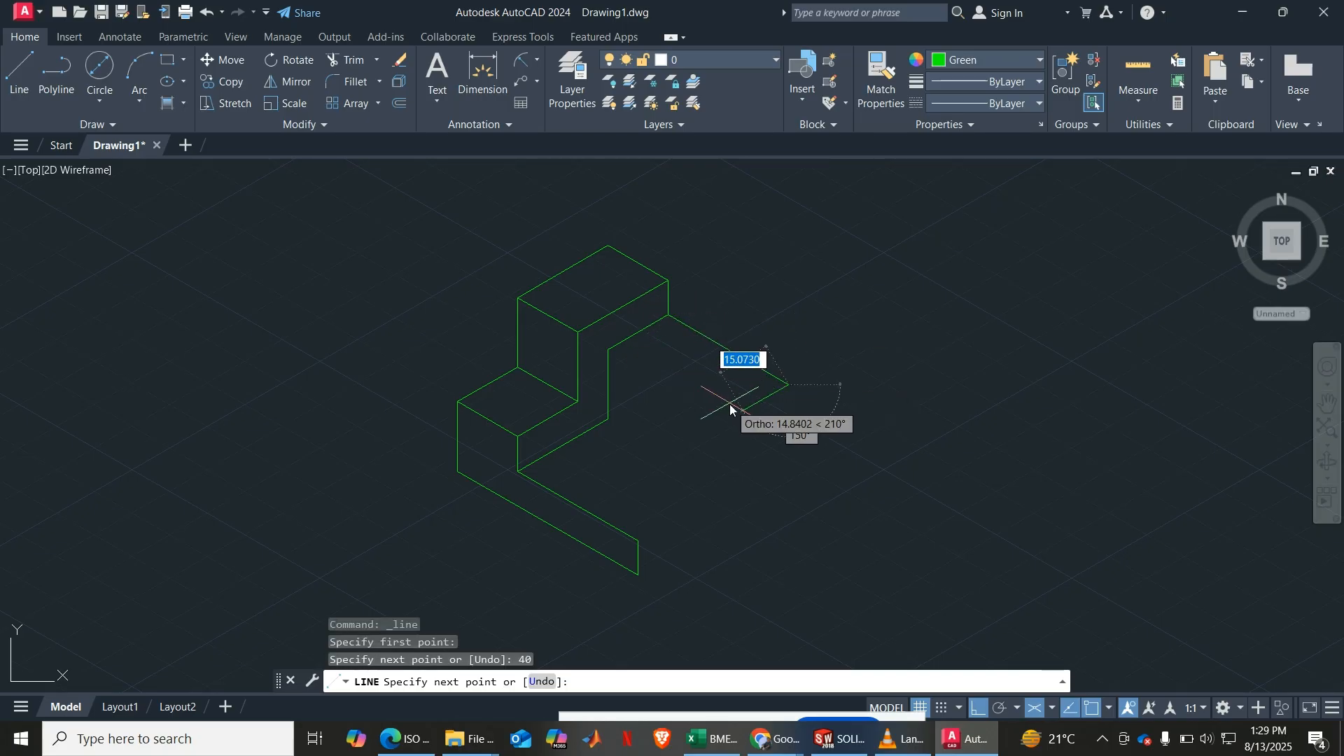
pyautogui.write('20')
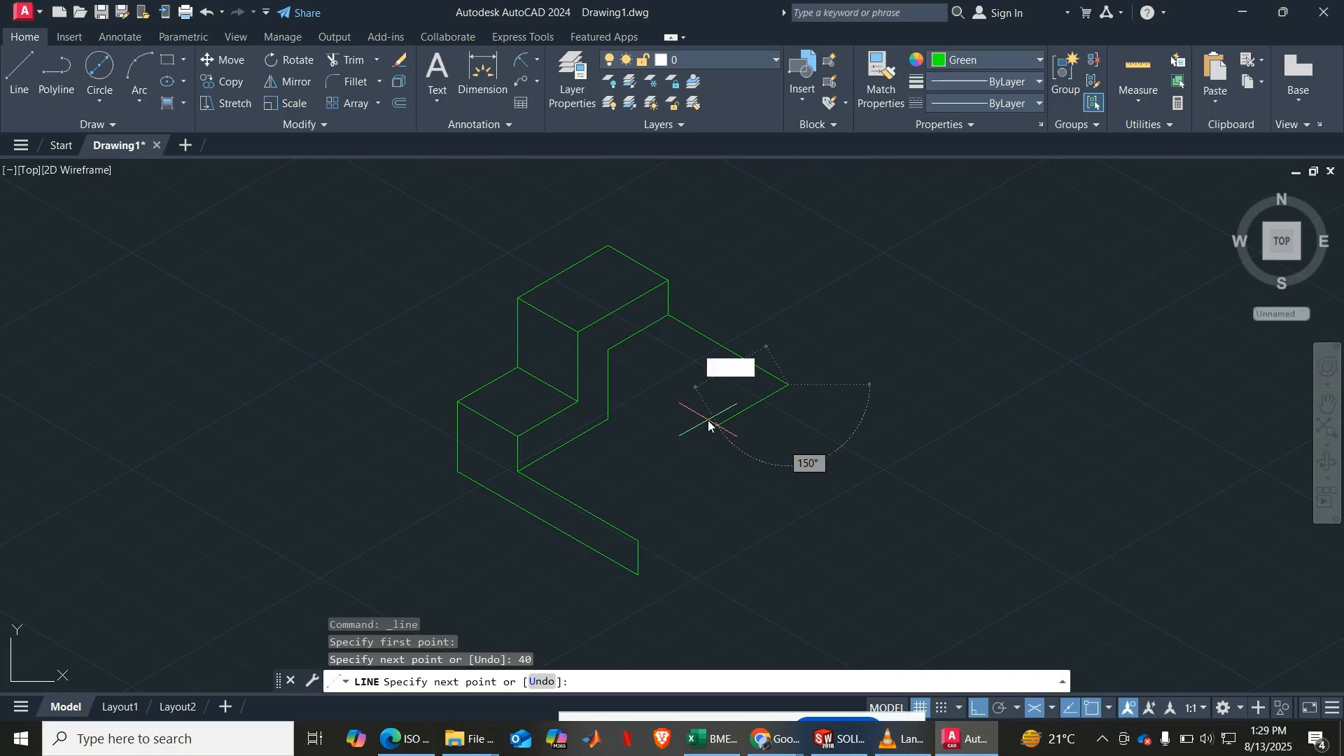
pyautogui.press('Return')
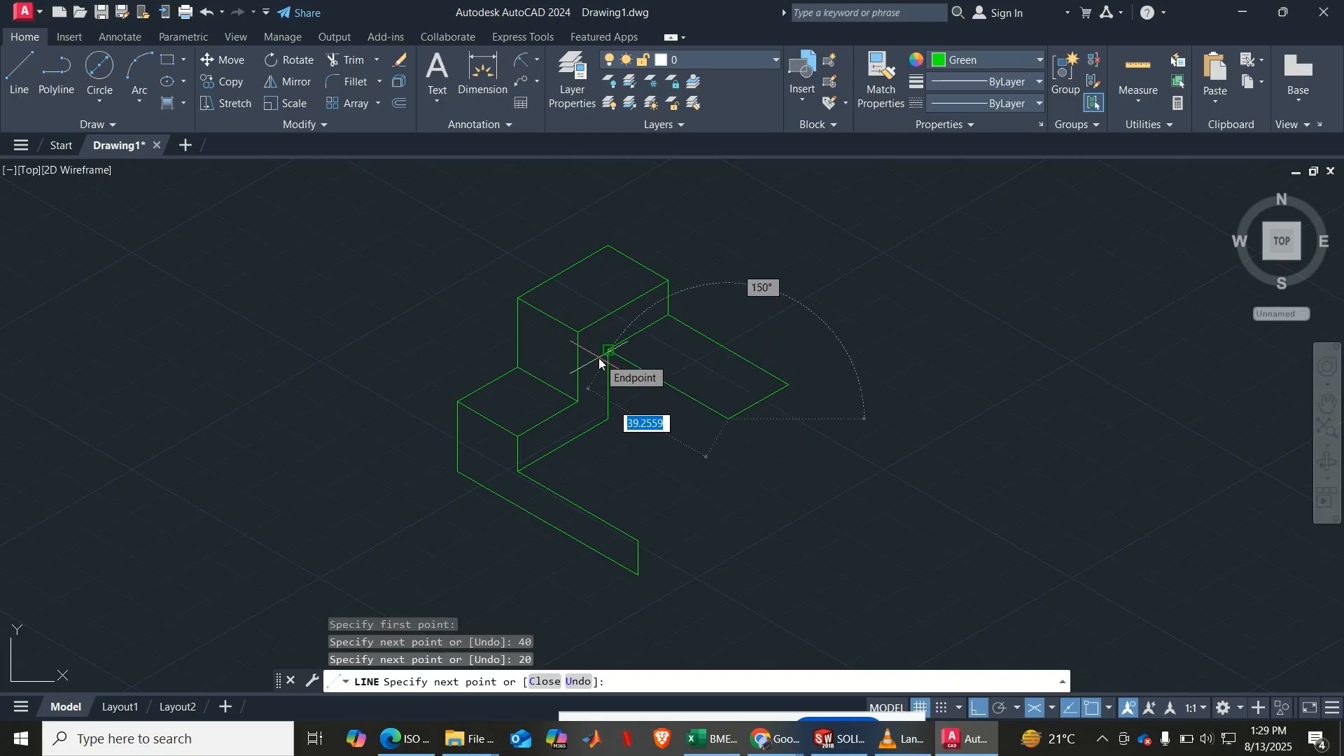
pyautogui.write('40')
pyautogui.press('Return')
pyautogui.press('Return')
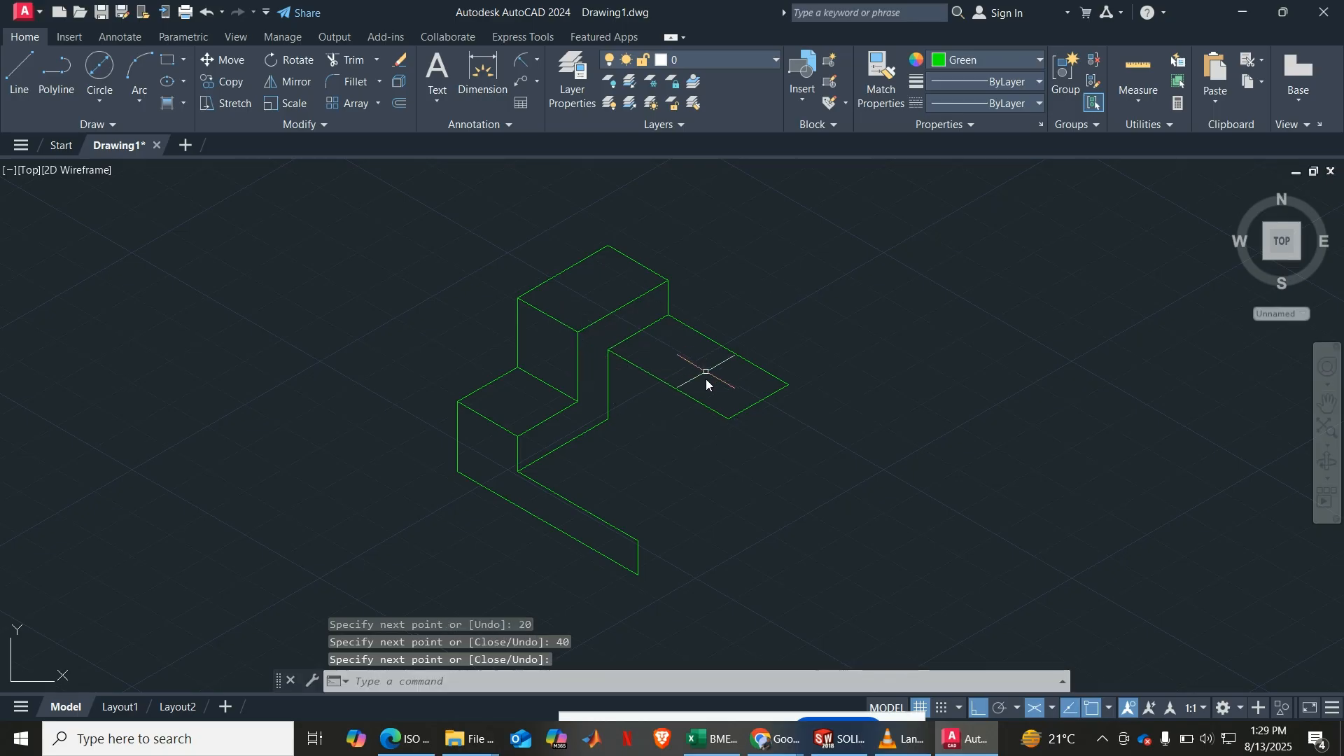
# Step: Check the second block's front face in the PDF reference, return to AutoCAD and switch to the left isoplane
pyautogui.click(410, 736)
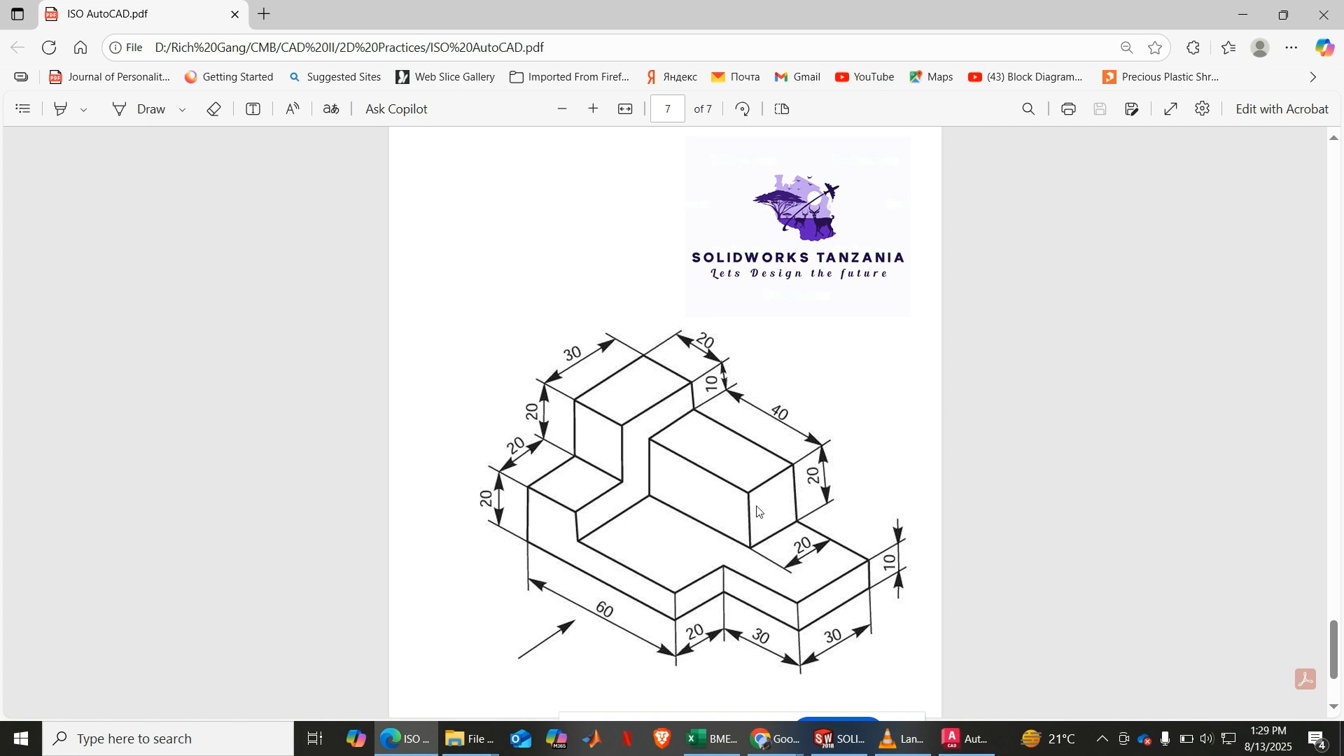
pyautogui.click(412, 738)
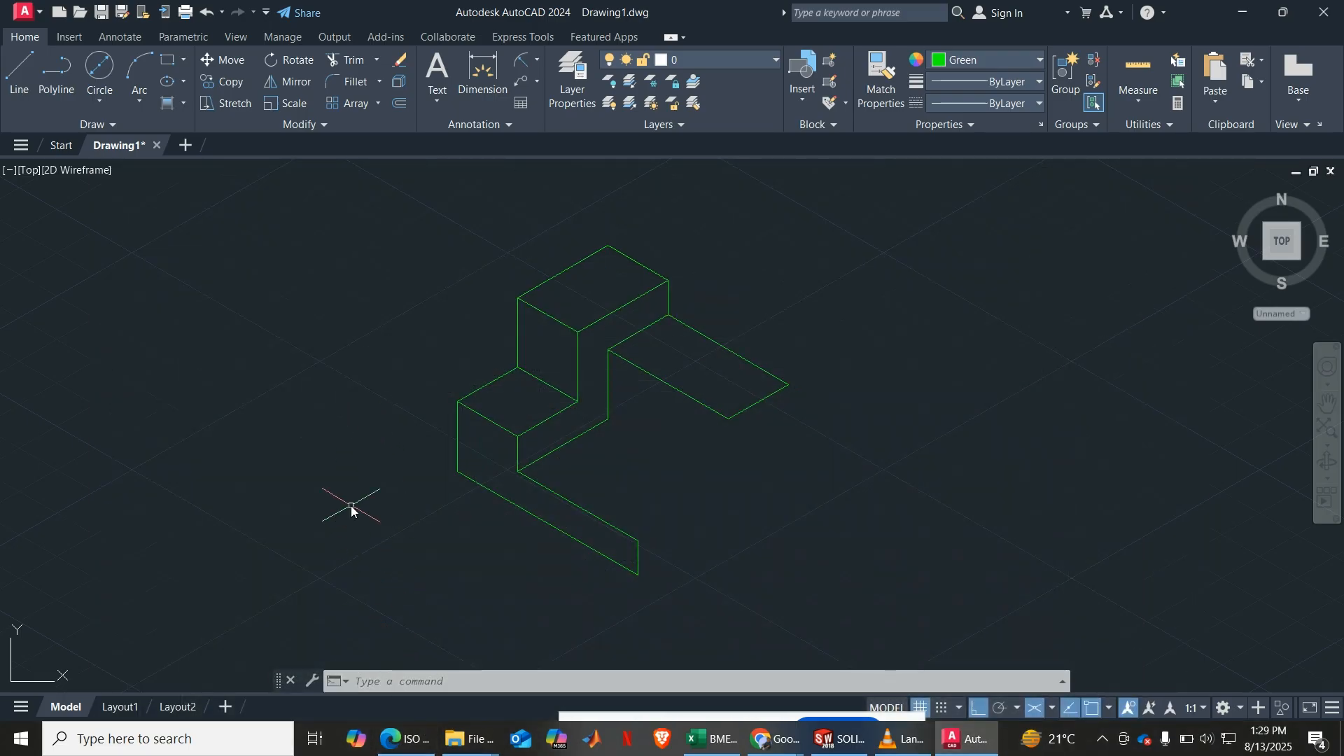
pyautogui.press('F5')
pyautogui.press('F5')
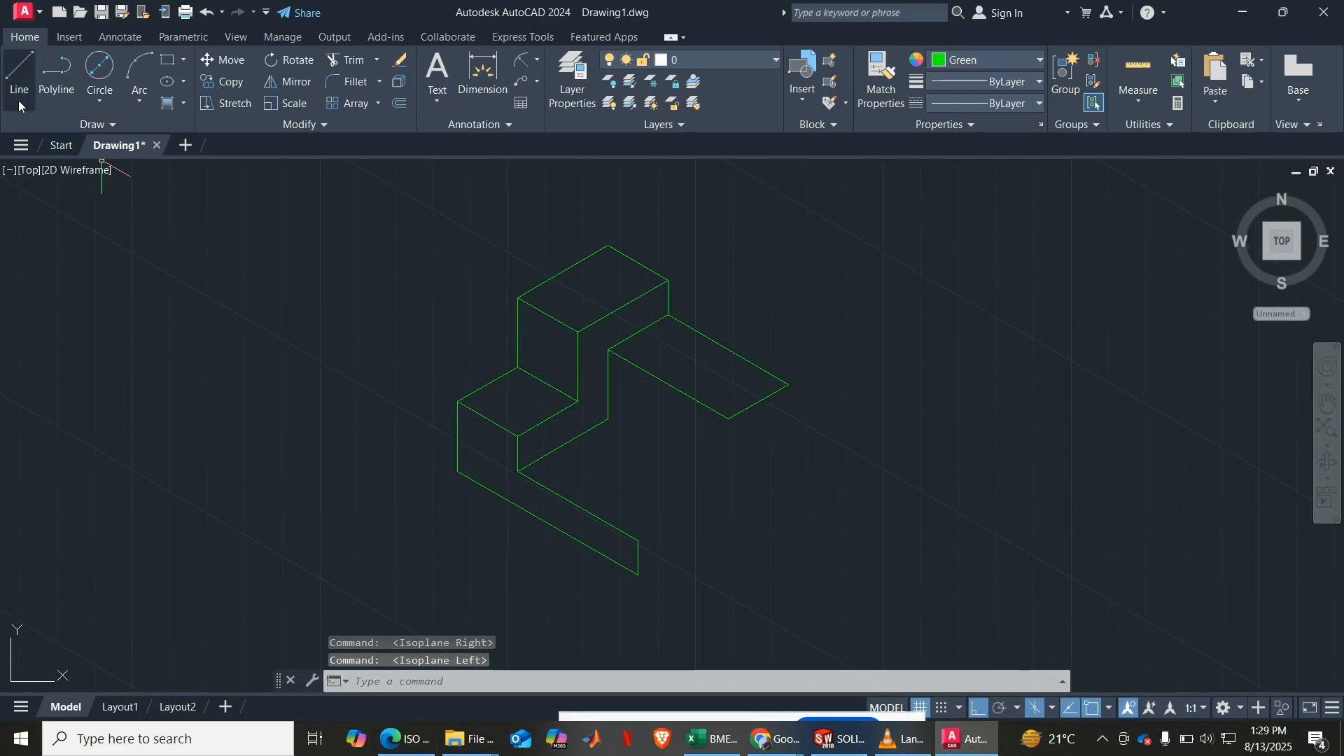
# Step: Draw the second block's front face from its inner lower corner with a line 40 at 330° and a vertical up to the top face's near corner
pyautogui.click(19, 103)
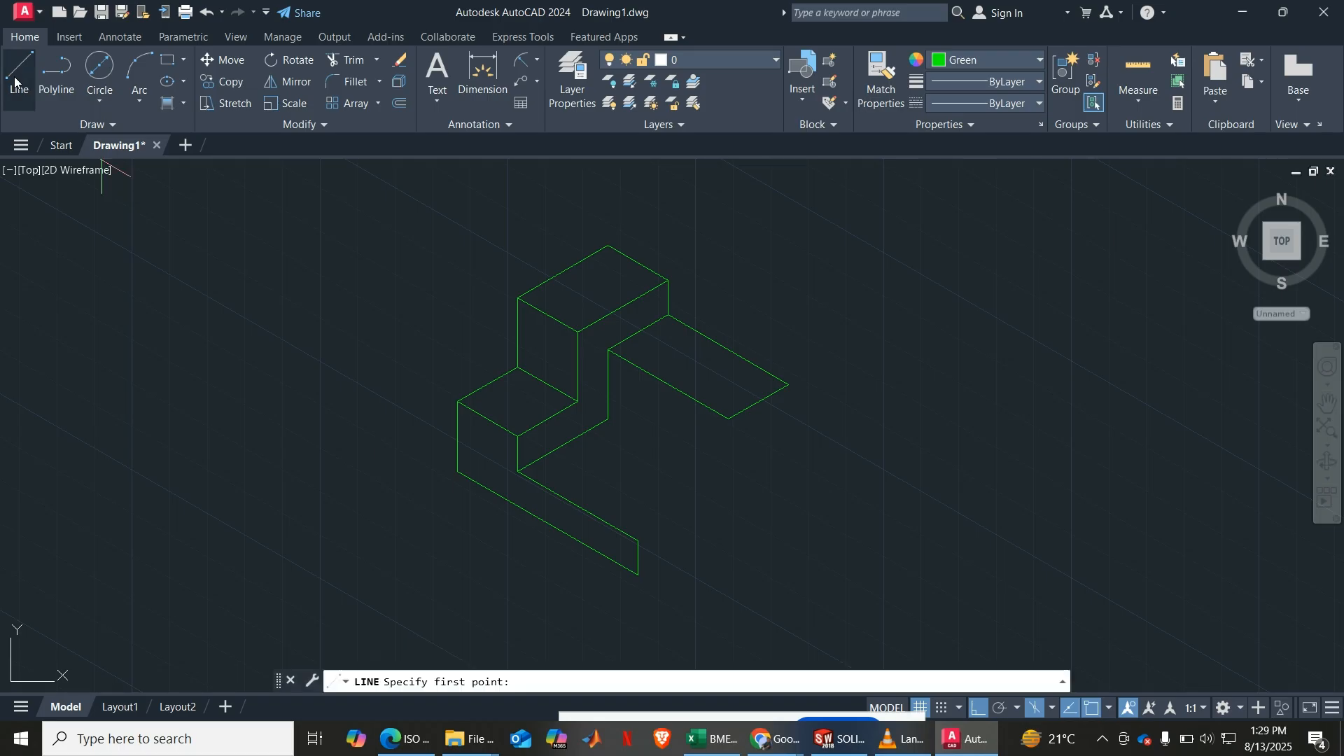
pyautogui.click(609, 422)
pyautogui.write('40')
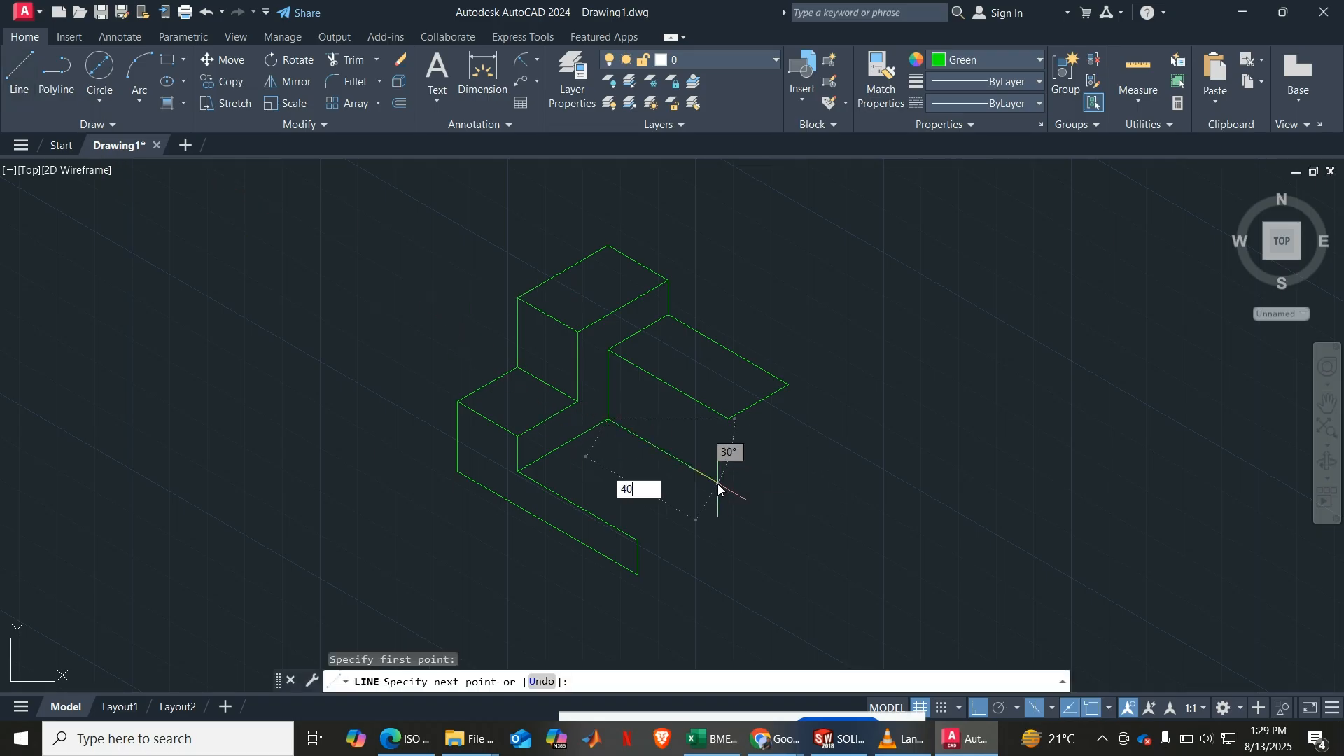
pyautogui.press('Return')
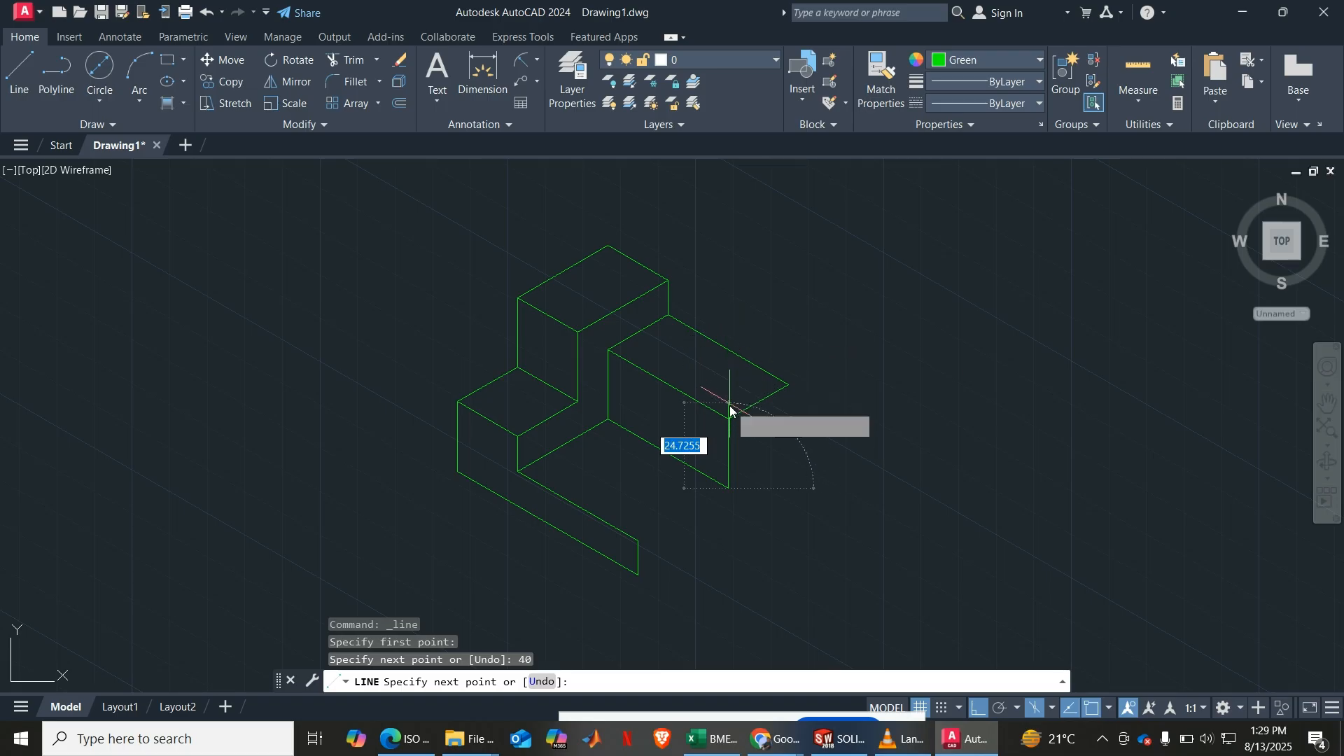
pyautogui.click(728, 419)
pyautogui.press('Escape')
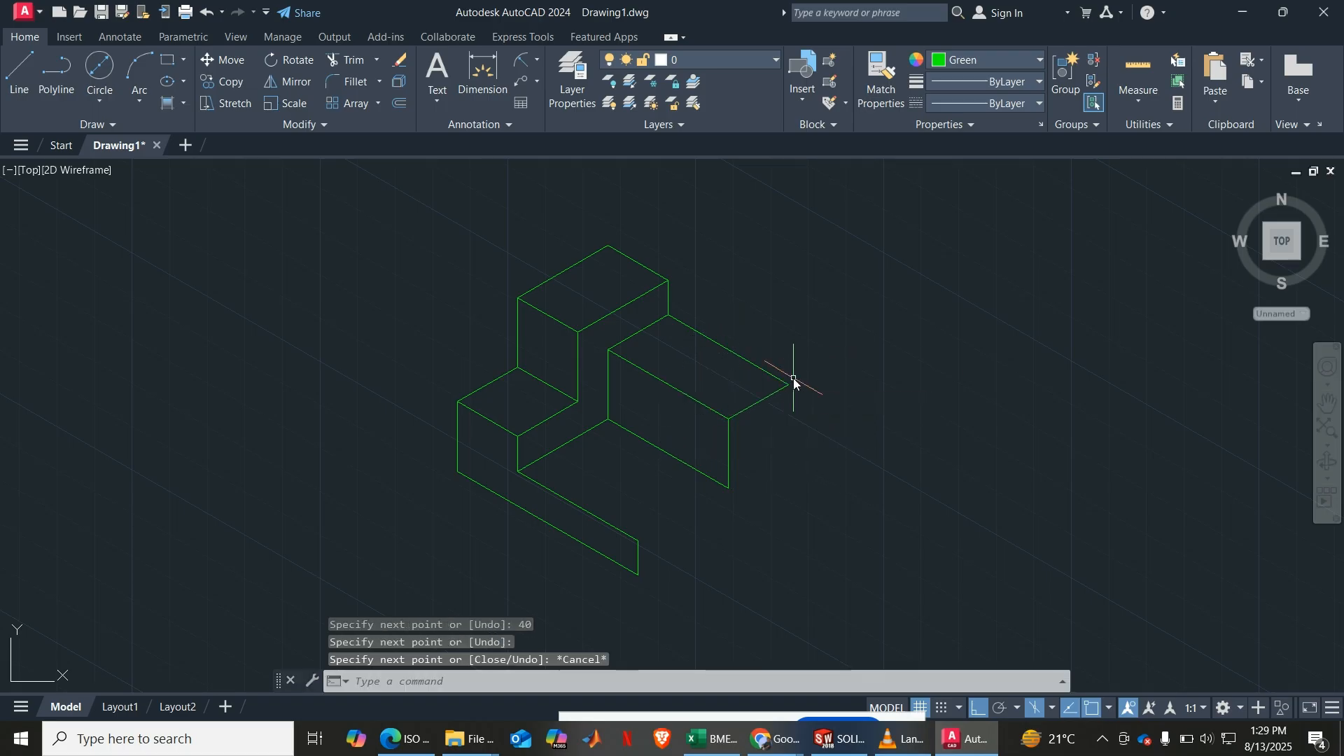
# Step: Check the second block's end face in the PDF reference, return to AutoCAD and switch to the right isoplane
pyautogui.click(404, 739)
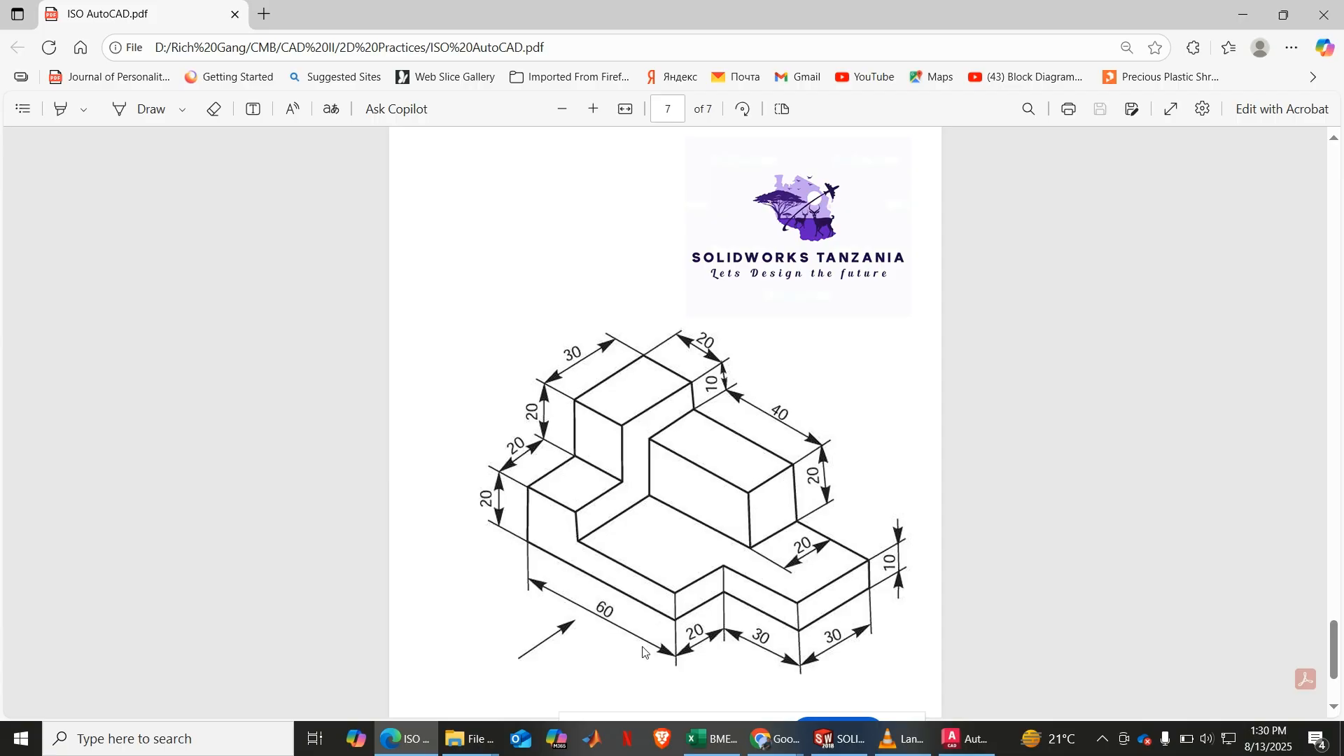
pyautogui.hotkey('alt', 'Tab')
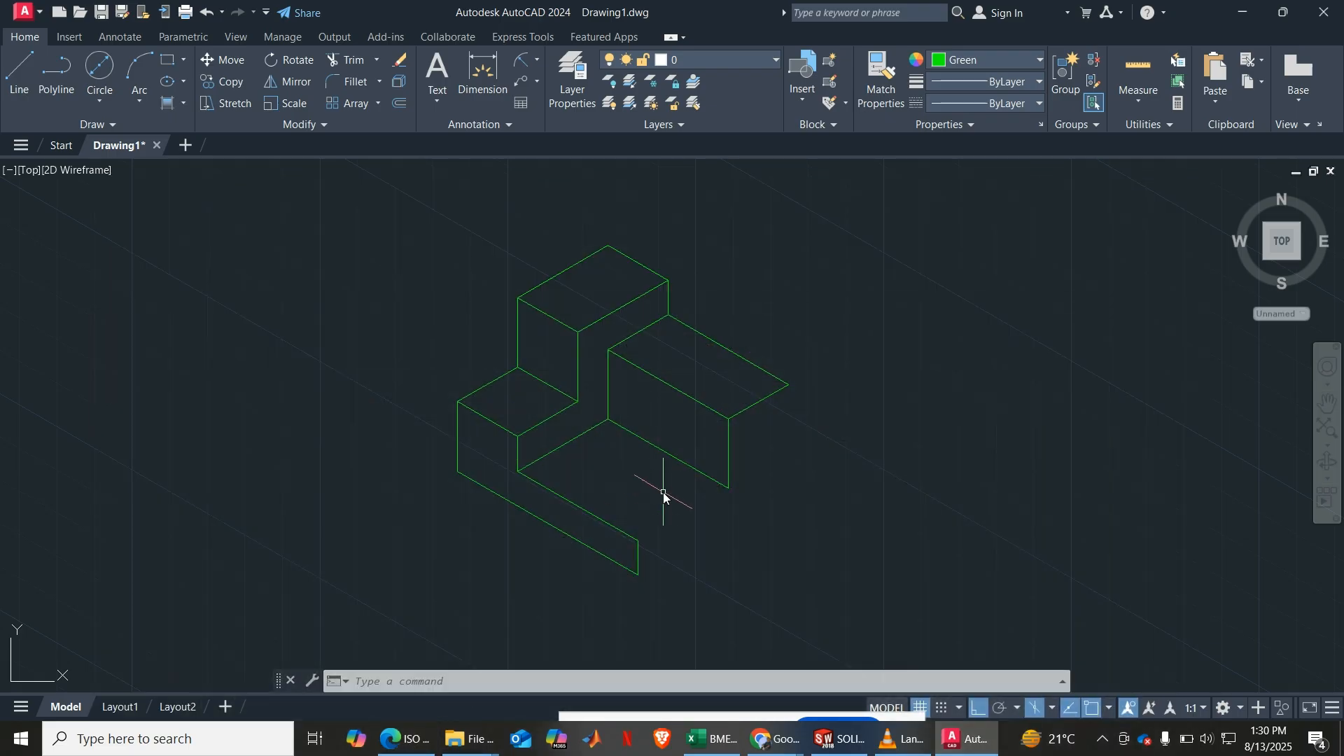
pyautogui.press('F5')
pyautogui.press('F5')
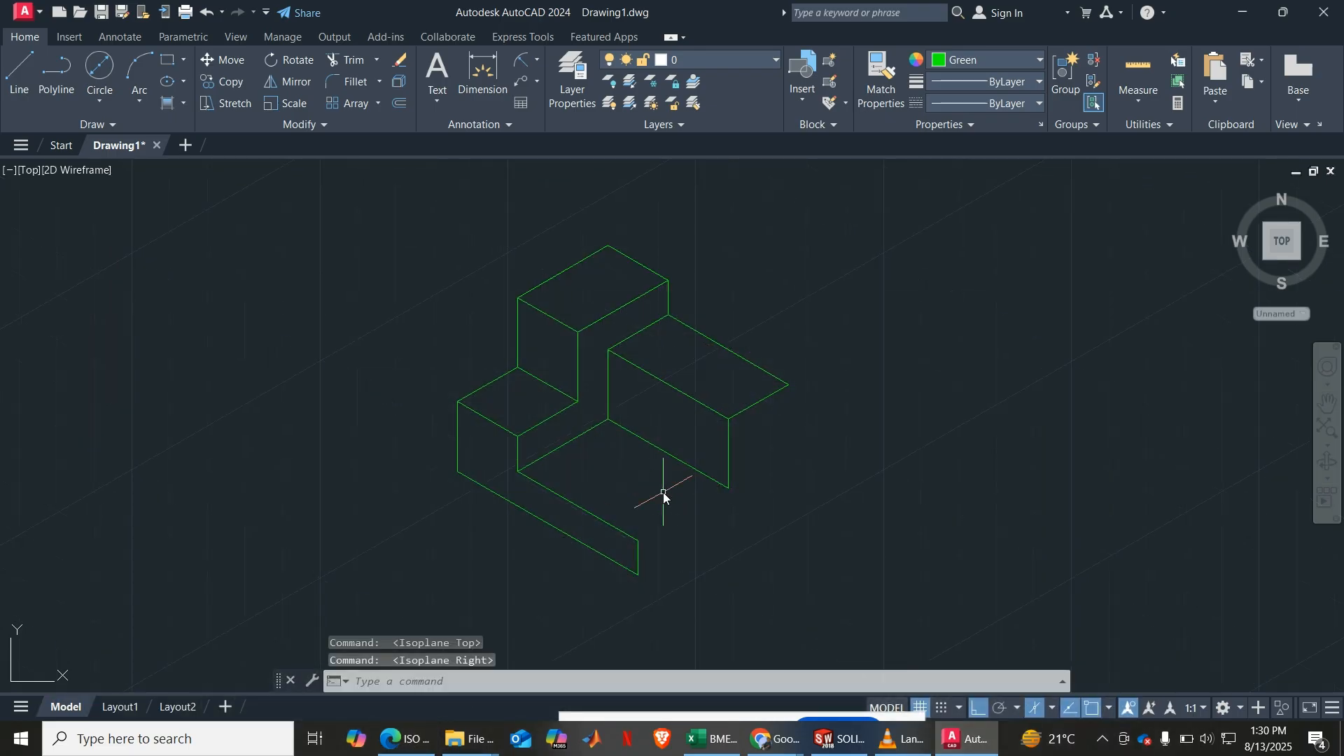
# Step: Draw the second block's end face from the front face's outer lower corner with lines 20 at 30° and 20 straight up
pyautogui.click(19, 74)
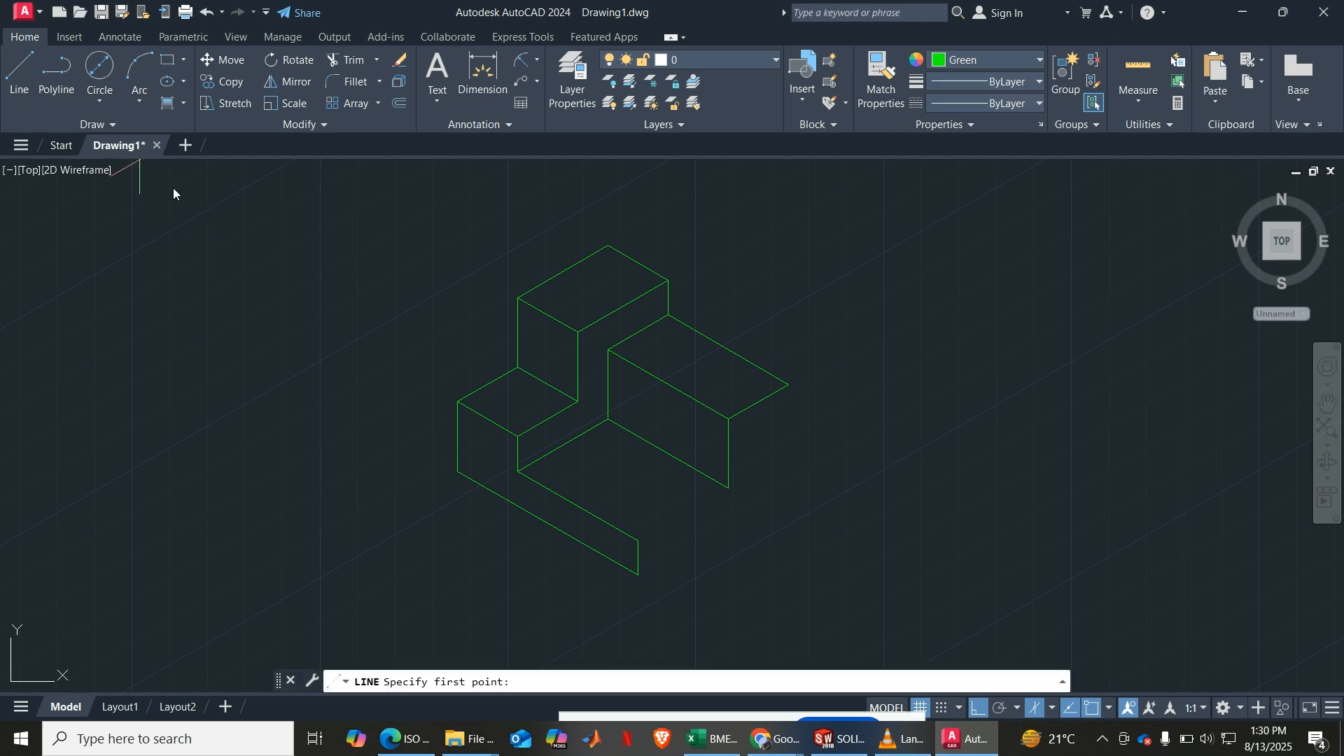
pyautogui.click(729, 488)
pyautogui.write('20')
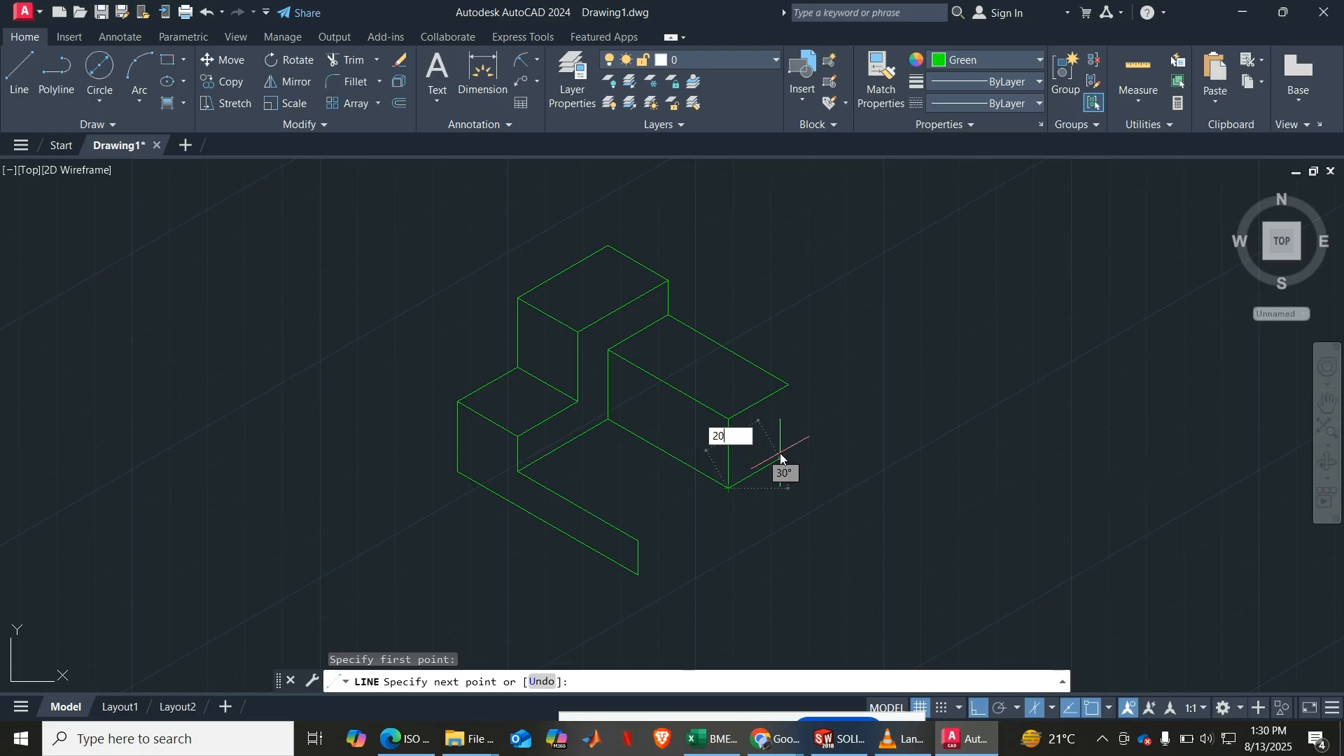
pyautogui.press('Return')
pyautogui.write('20')
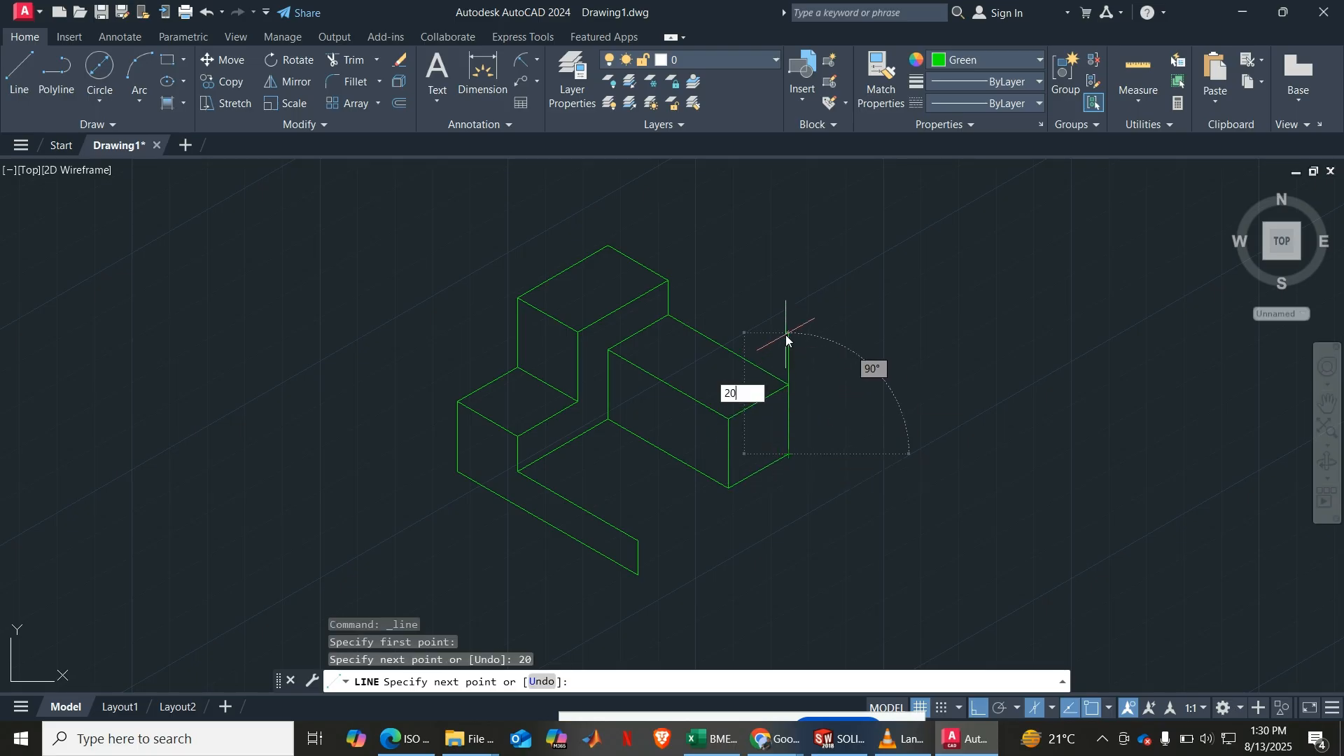
pyautogui.press('Return')
pyautogui.press('Return')
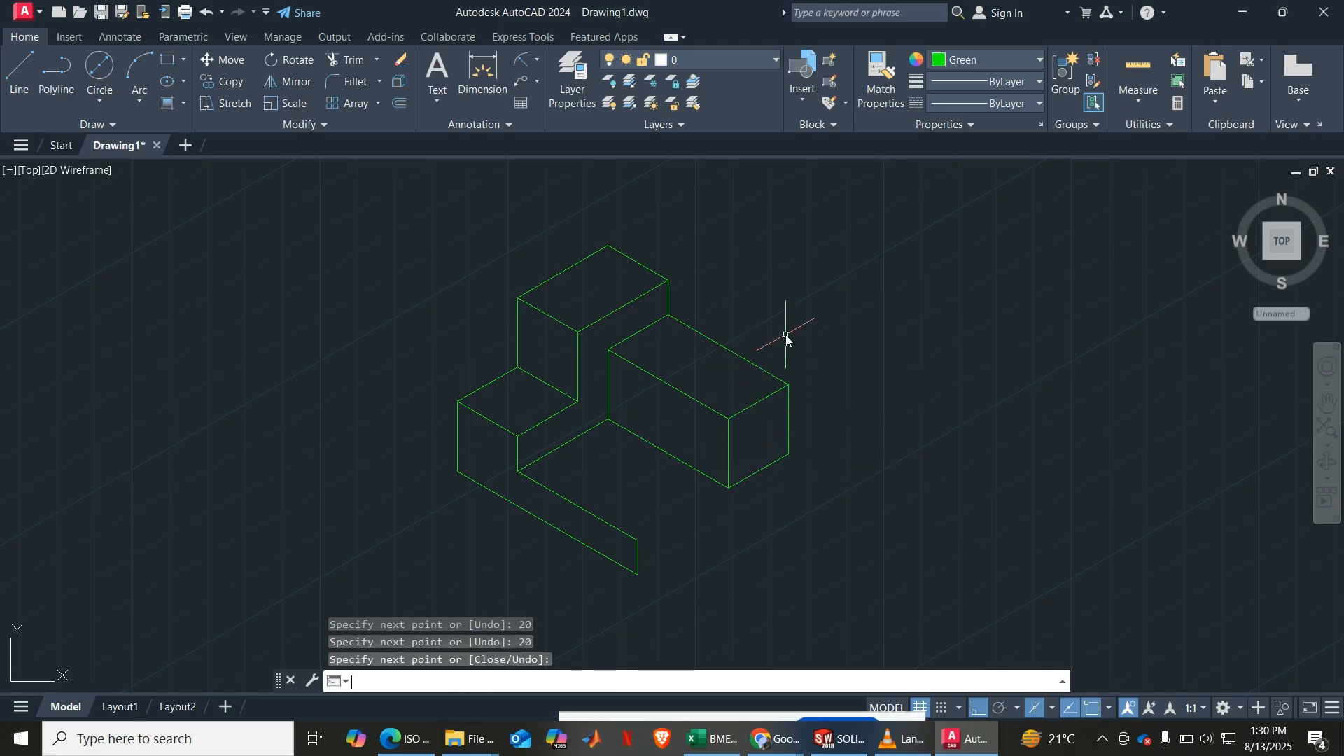
# Step: Check the base's upper outline in the PDF reference, return to AutoCAD and switch to the top isoplane
pyautogui.click(406, 739)
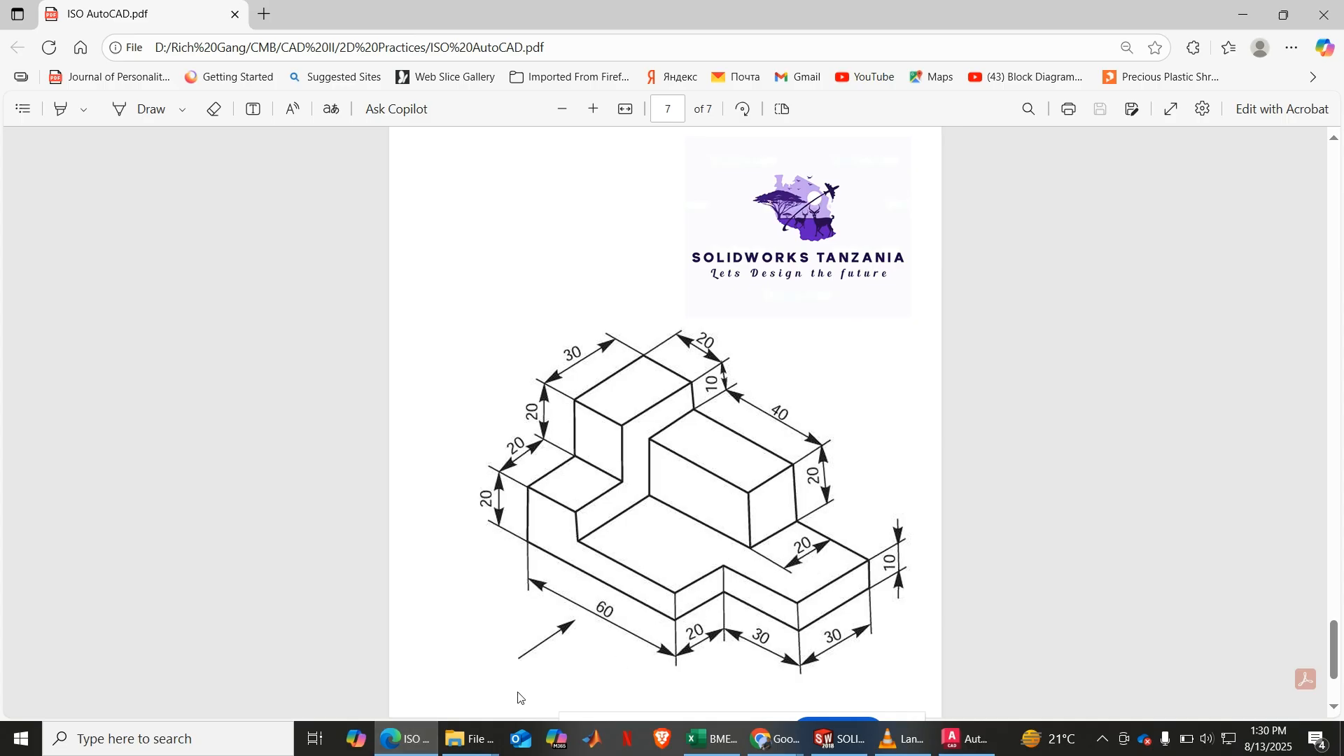
pyautogui.click(406, 738)
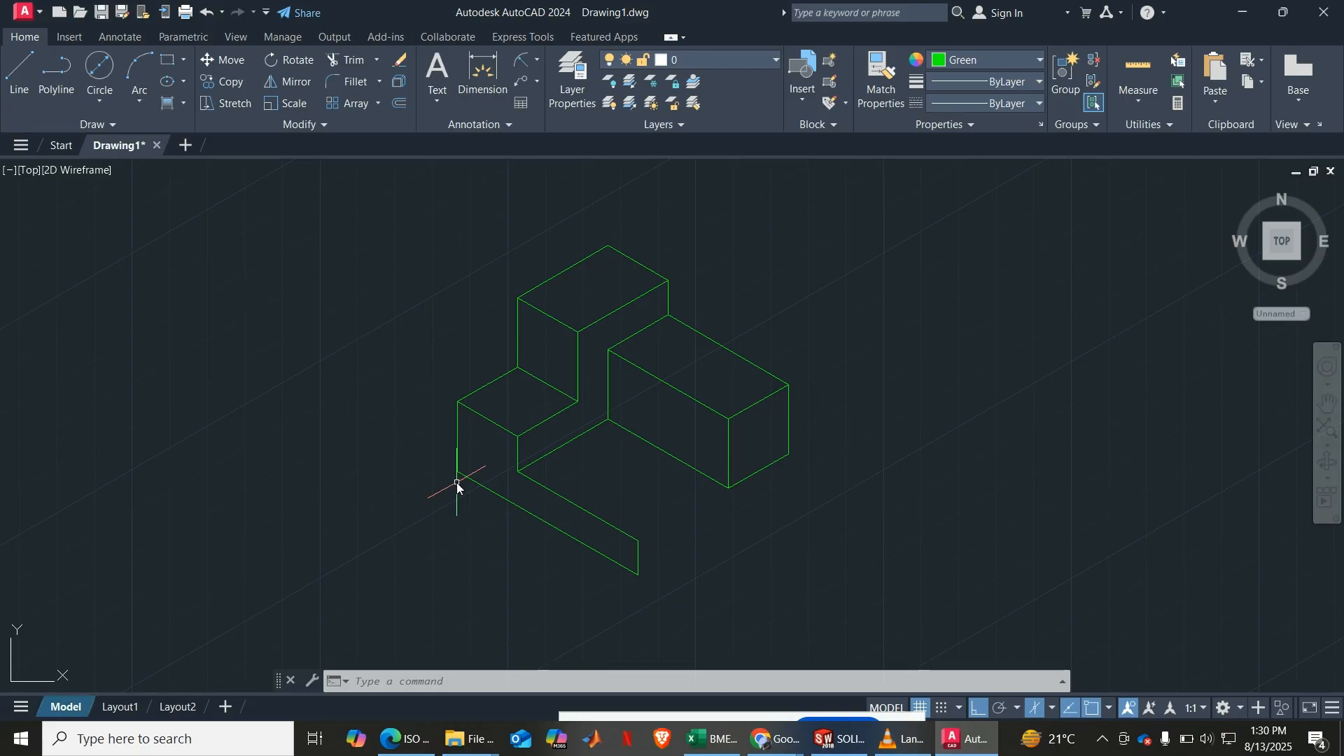
pyautogui.press('F5')
pyautogui.press('F5')
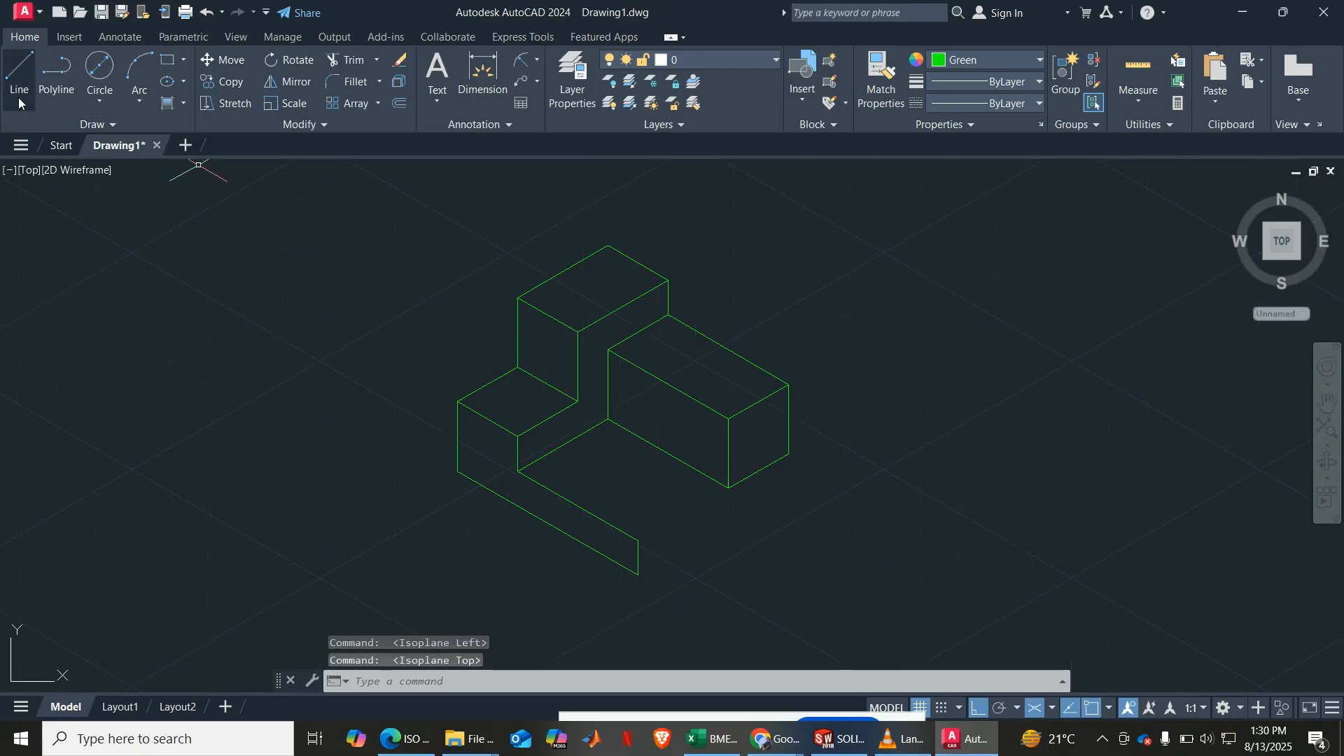
# Step: From the end face's back lower corner, draw the base outline 30 at 330°, 30 at 210° and 30 at 150°, ending at the front profile's outer upper corner
pyautogui.click(19, 102)
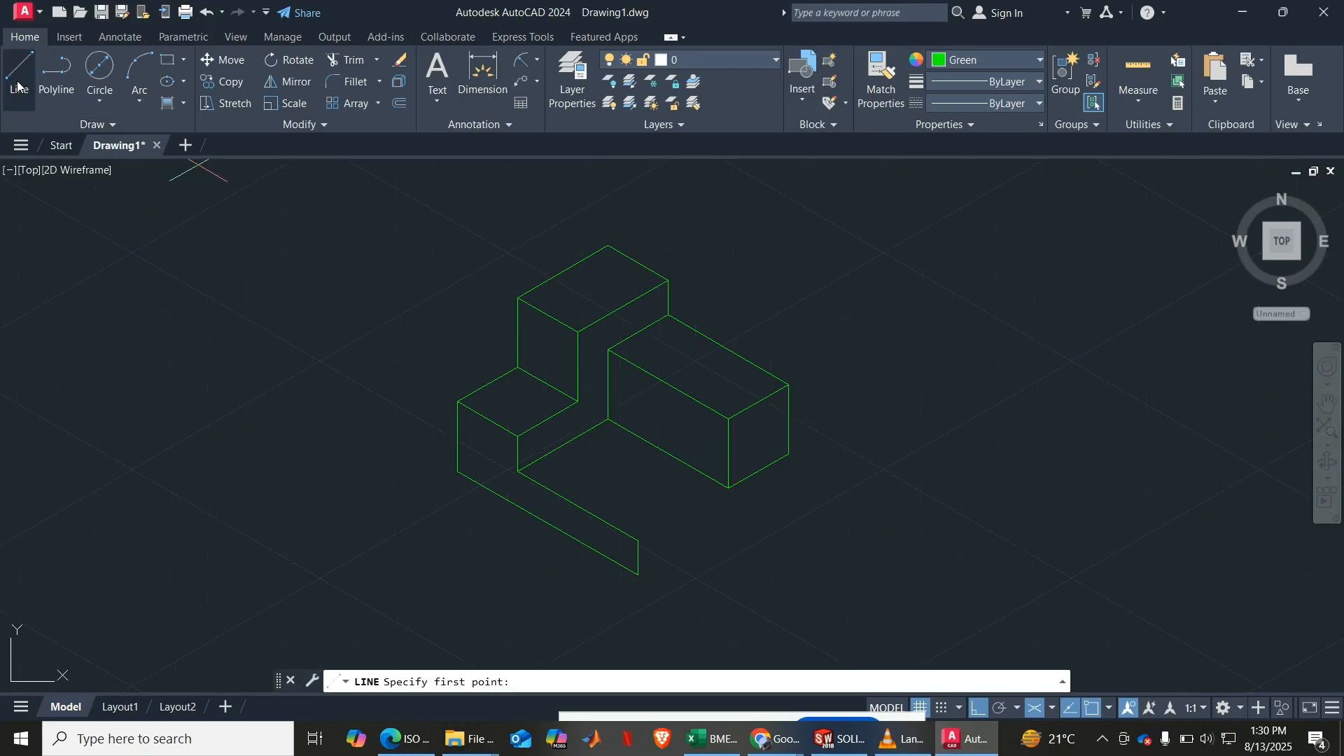
pyautogui.click(787, 458)
pyautogui.write('30')
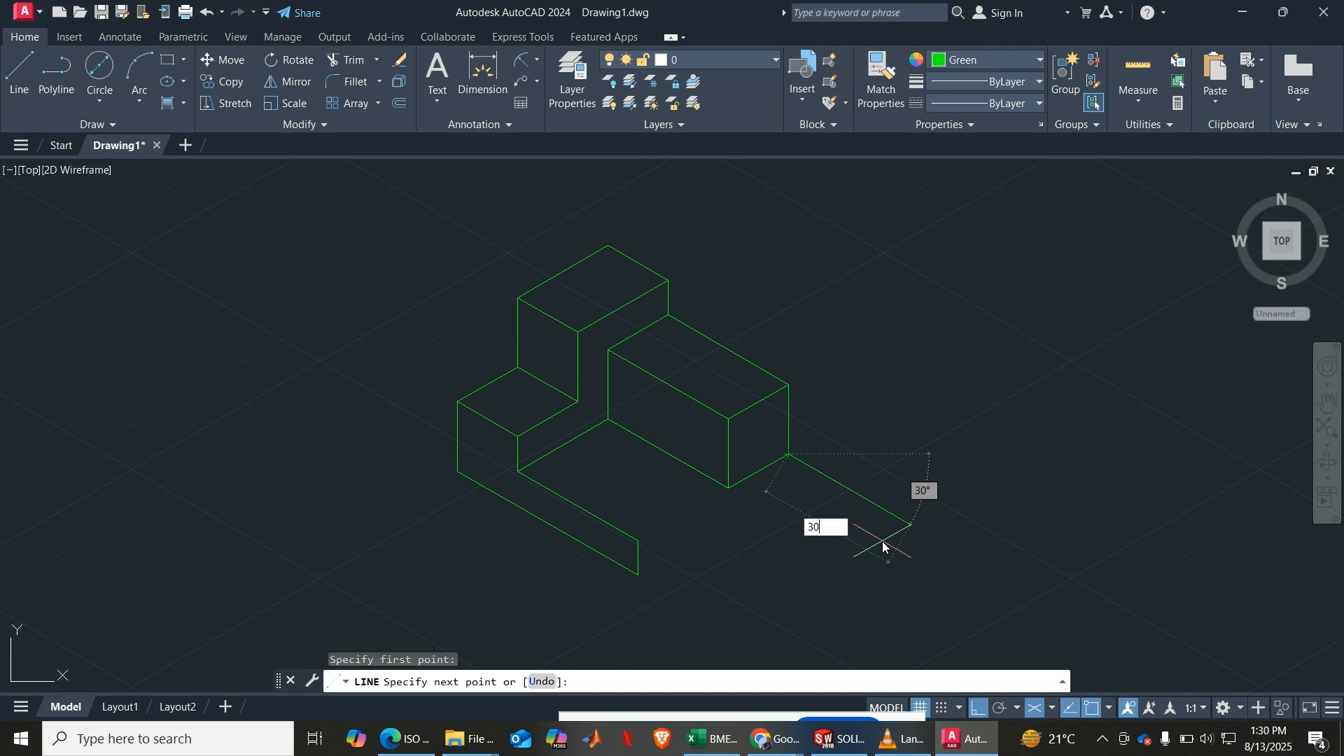
pyautogui.press('Return')
pyautogui.write('30')
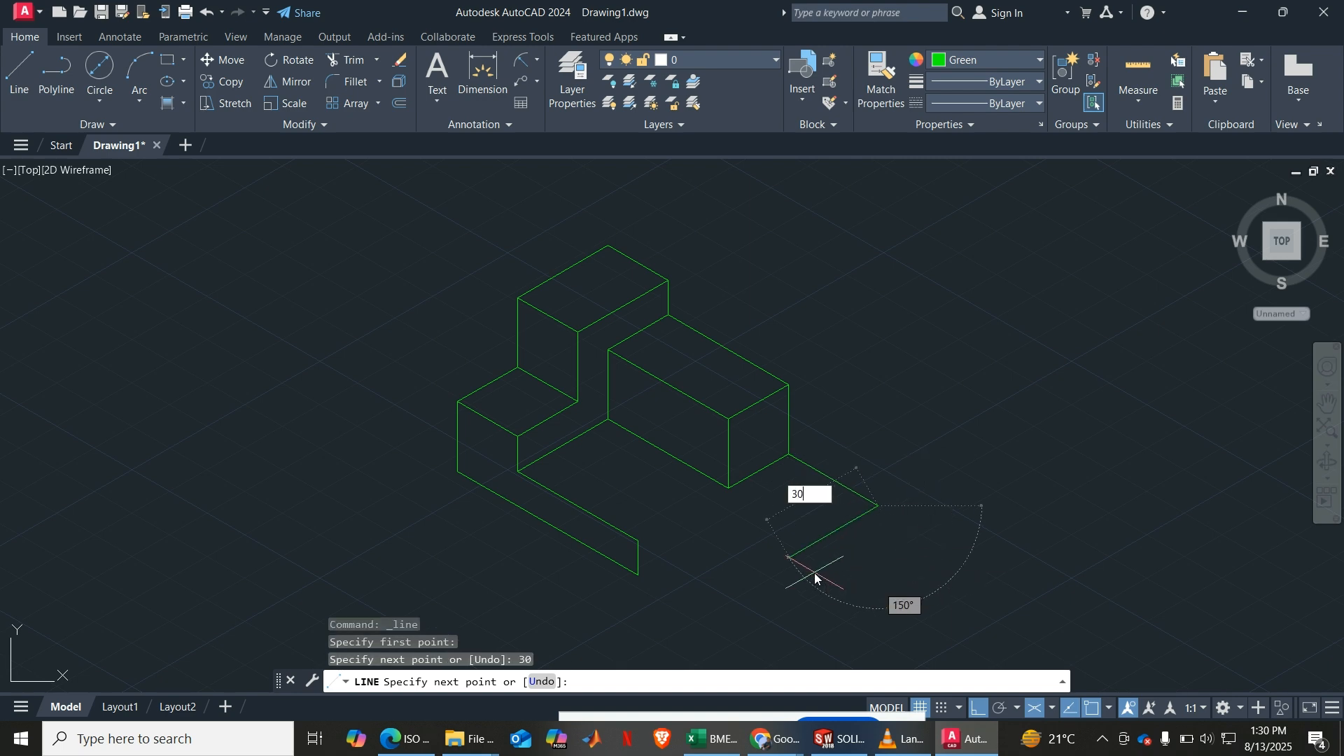
pyautogui.press('Return')
pyautogui.write('3')
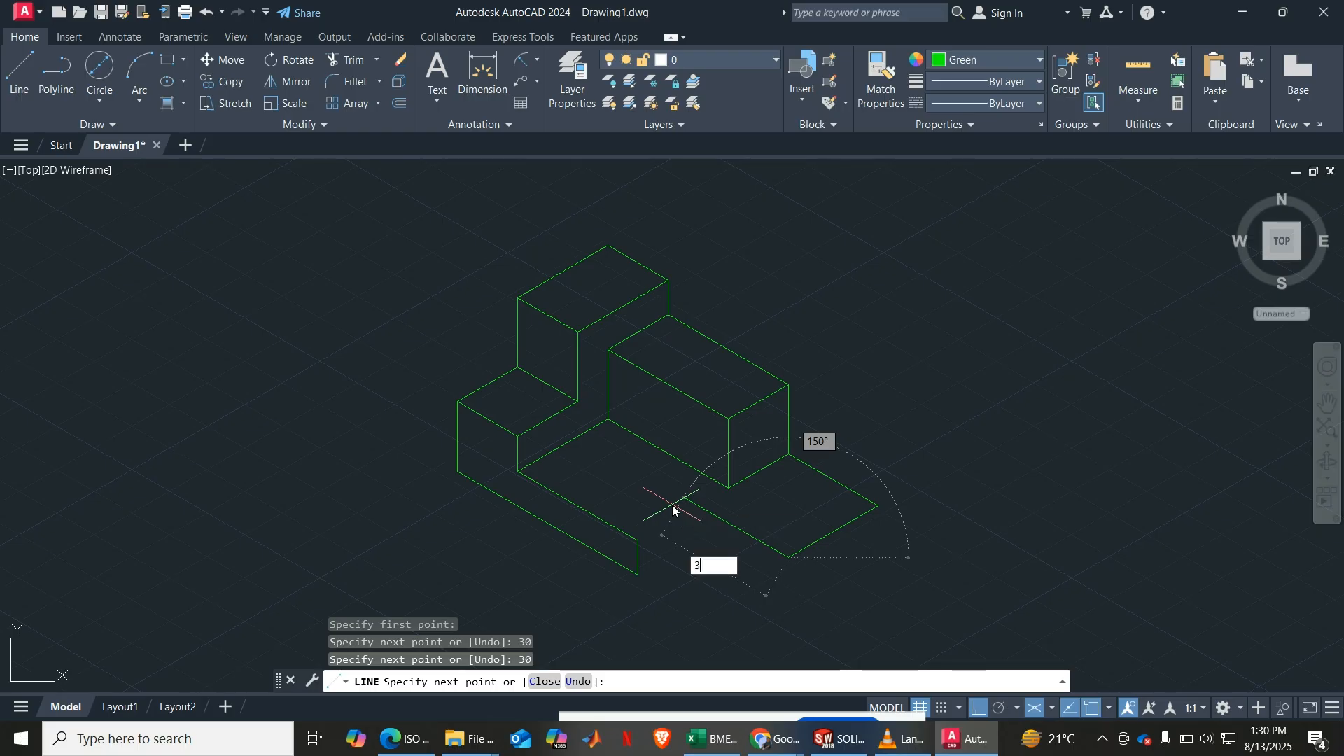
pyautogui.write('0')
pyautogui.press('Return')
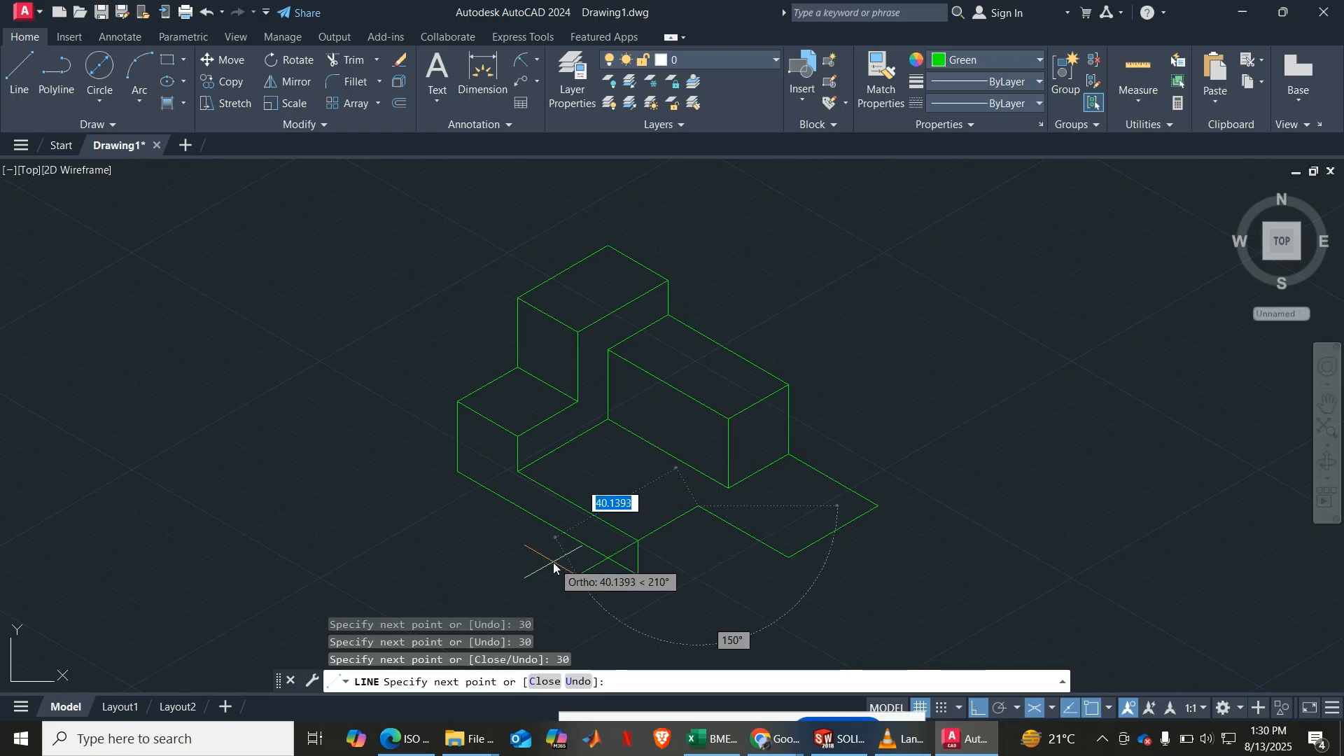
pyautogui.click(635, 540)
pyautogui.press('Escape')
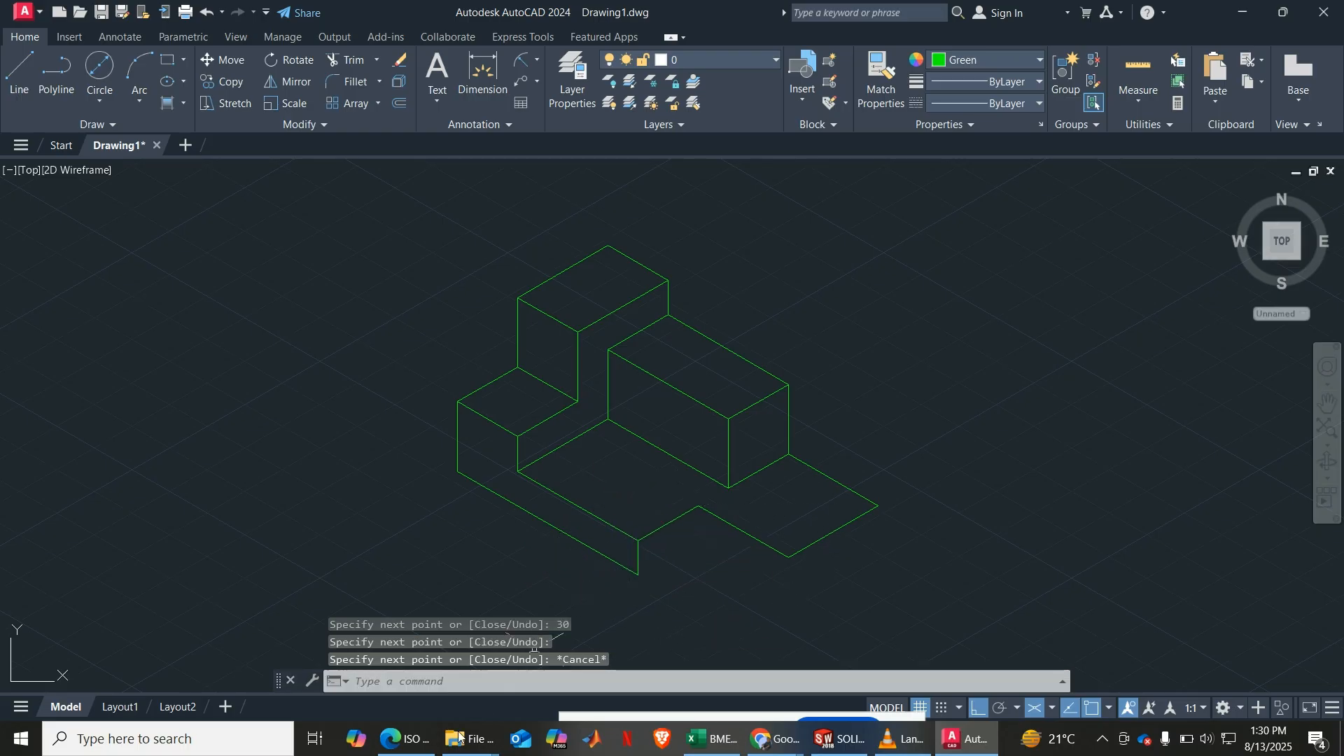
# Step: Check the base's notch side face in the PDF reference, return to AutoCAD and switch to the right isoplane
pyautogui.click(400, 743)
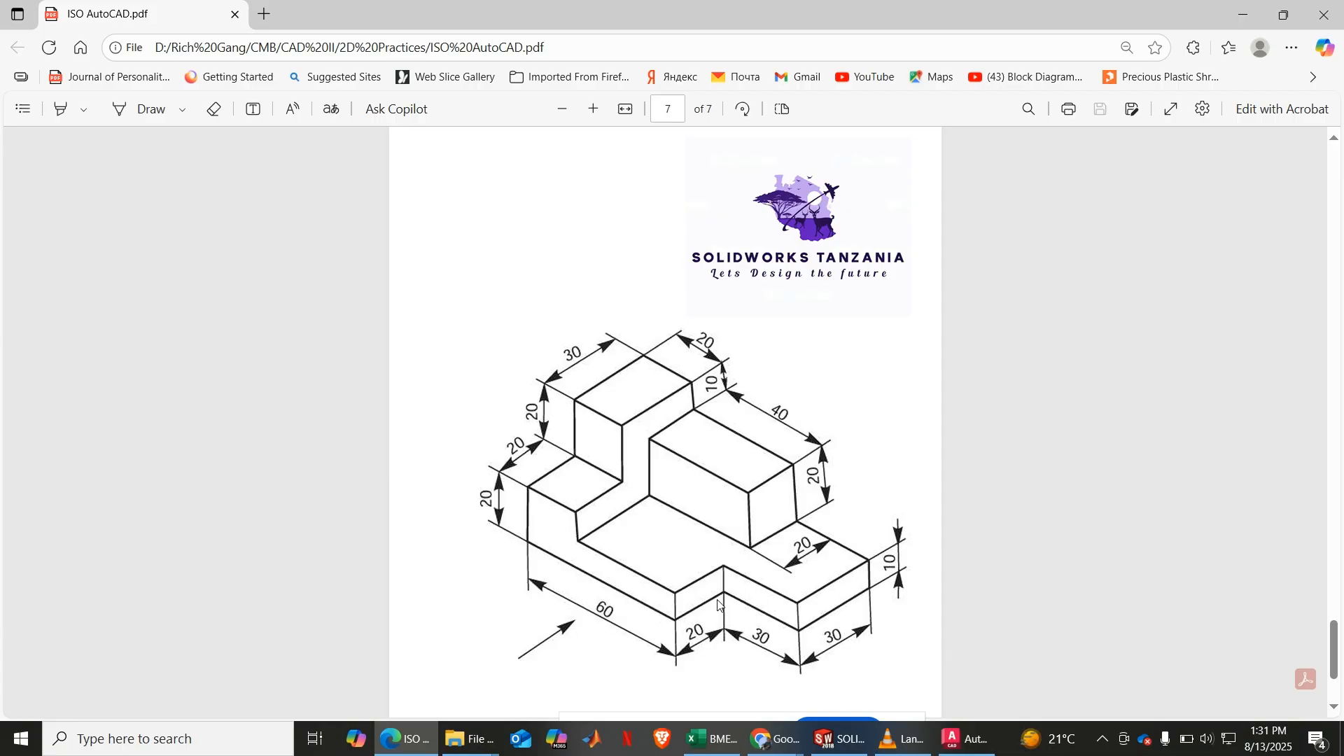
pyautogui.click(424, 746)
pyautogui.press('F5')
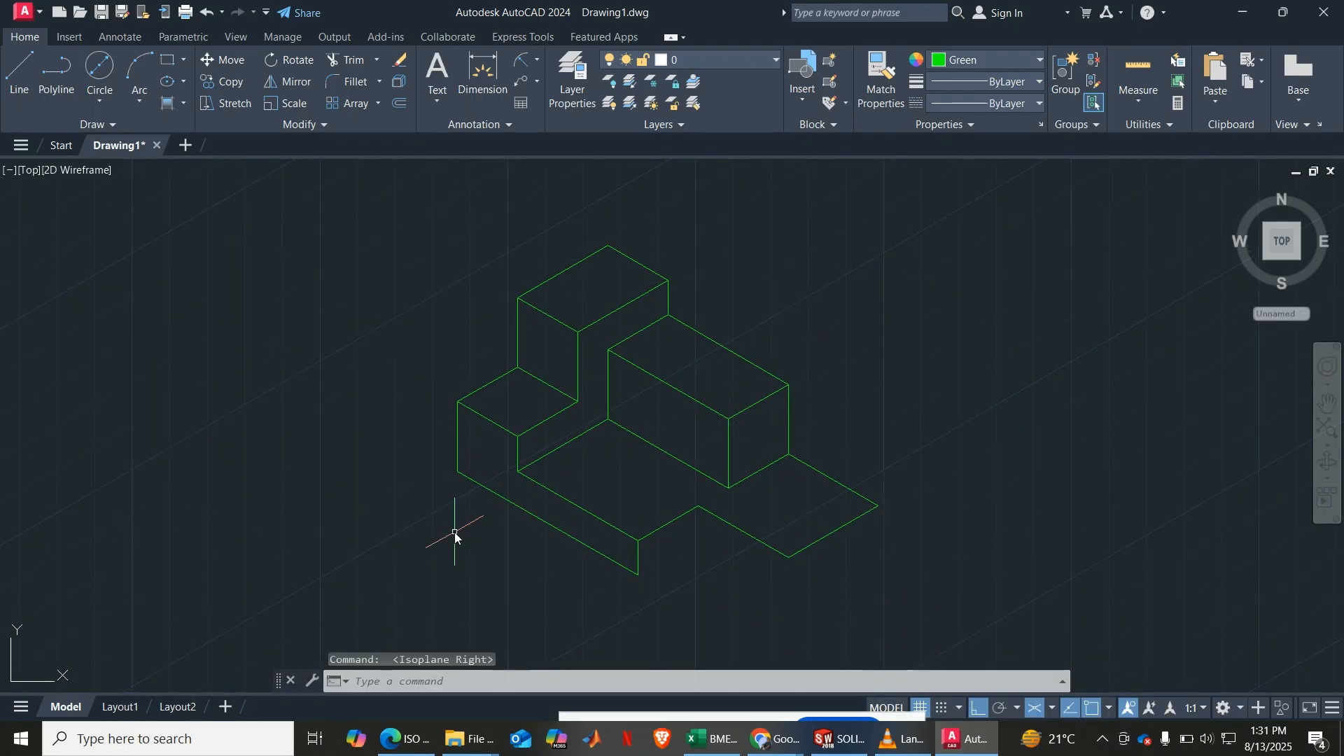
# Step: From the lower end of the front profile's outer vertical edge, draw lines 20 at 30° and 10 straight up to the notch corner
pyautogui.click(34, 74)
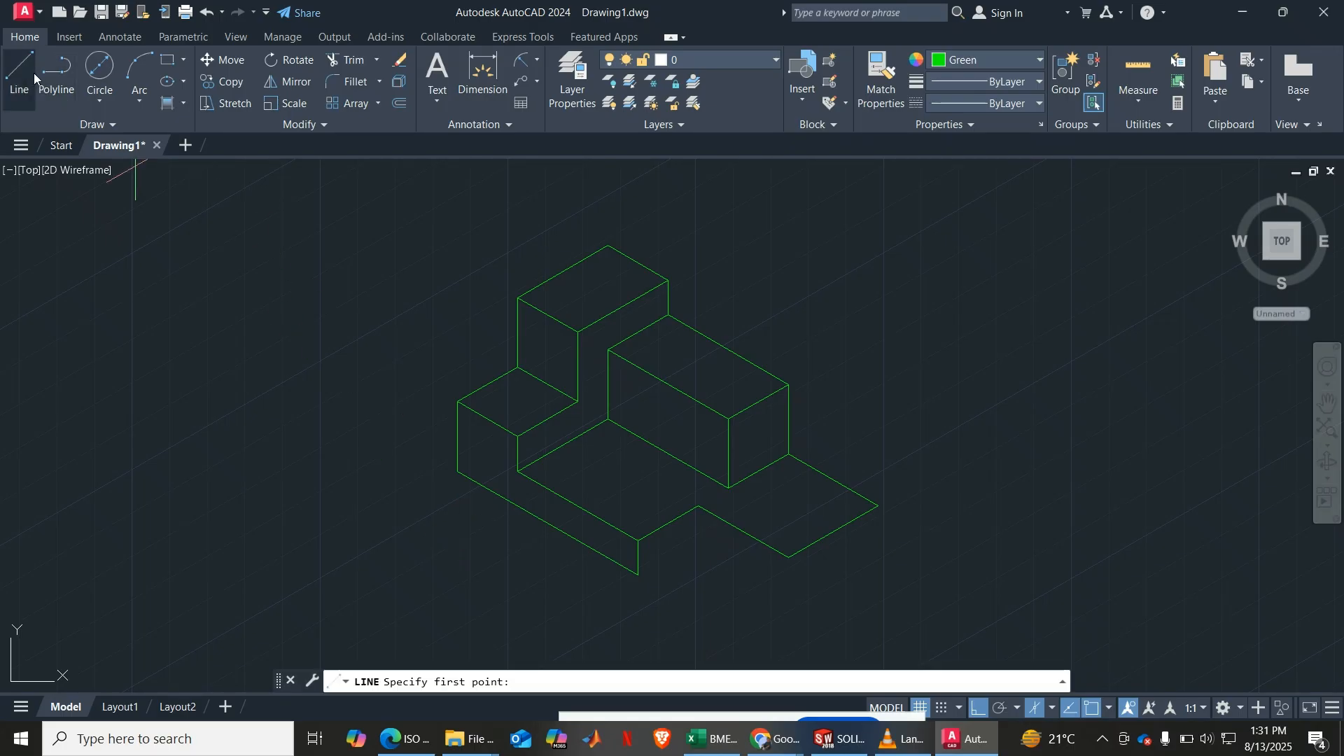
pyautogui.click(638, 578)
pyautogui.write('20')
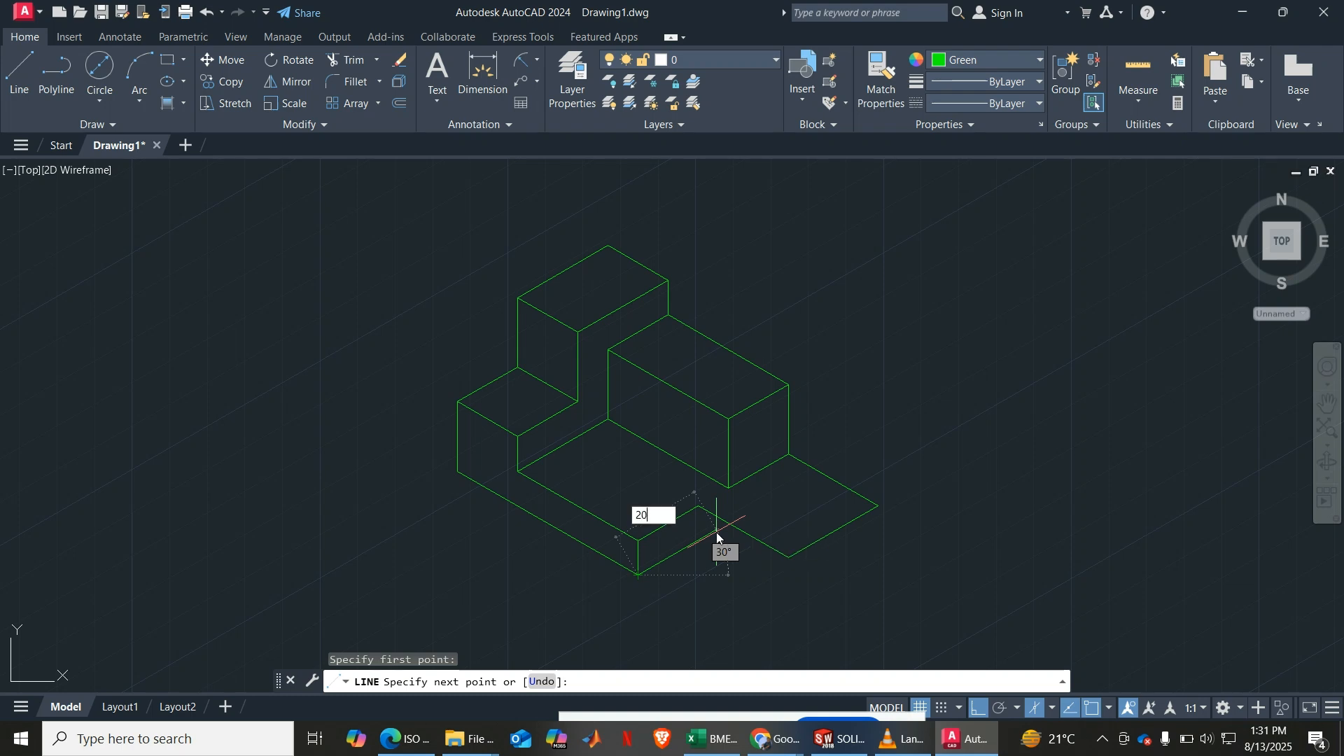
pyautogui.press('Return')
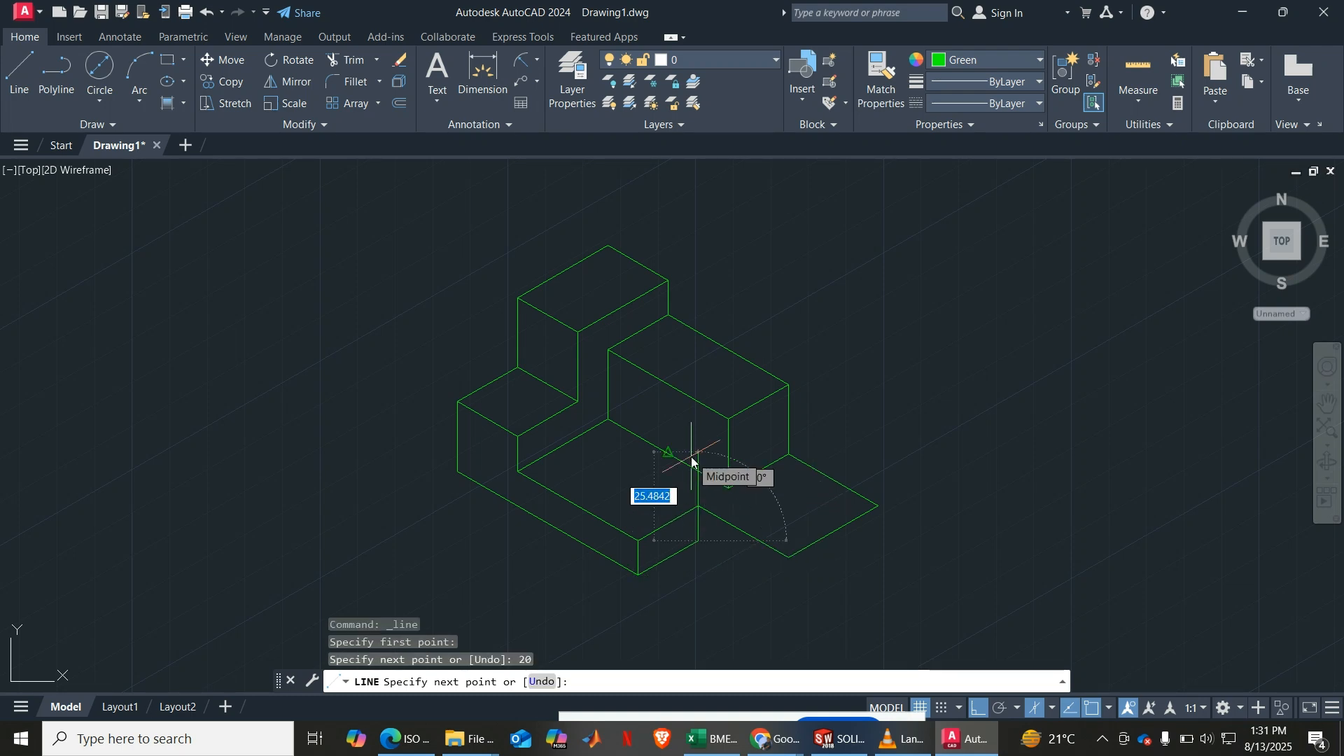
pyautogui.write('10')
pyautogui.press('Return')
pyautogui.press('Return')
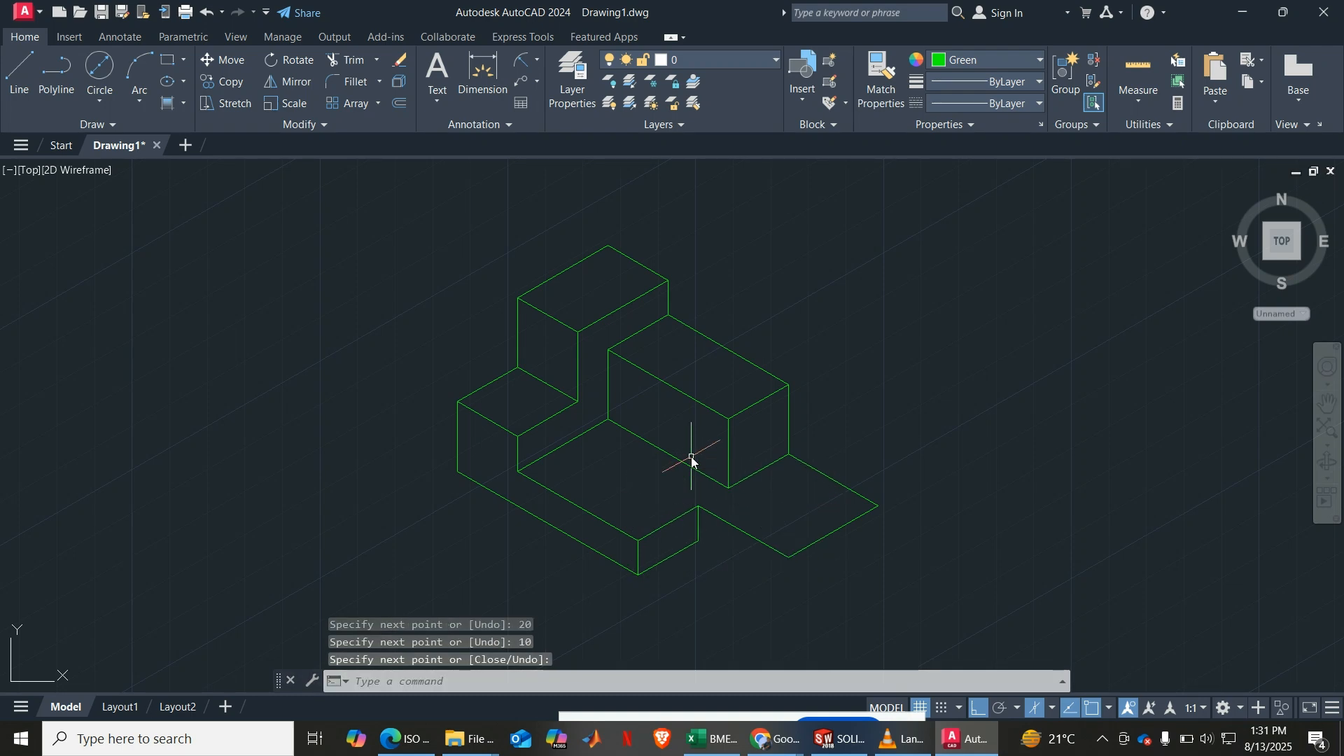
# Step: Check the base's front face beyond the notch in the PDF reference, return to AutoCAD and switch to the left isoplane
pyautogui.click(399, 750)
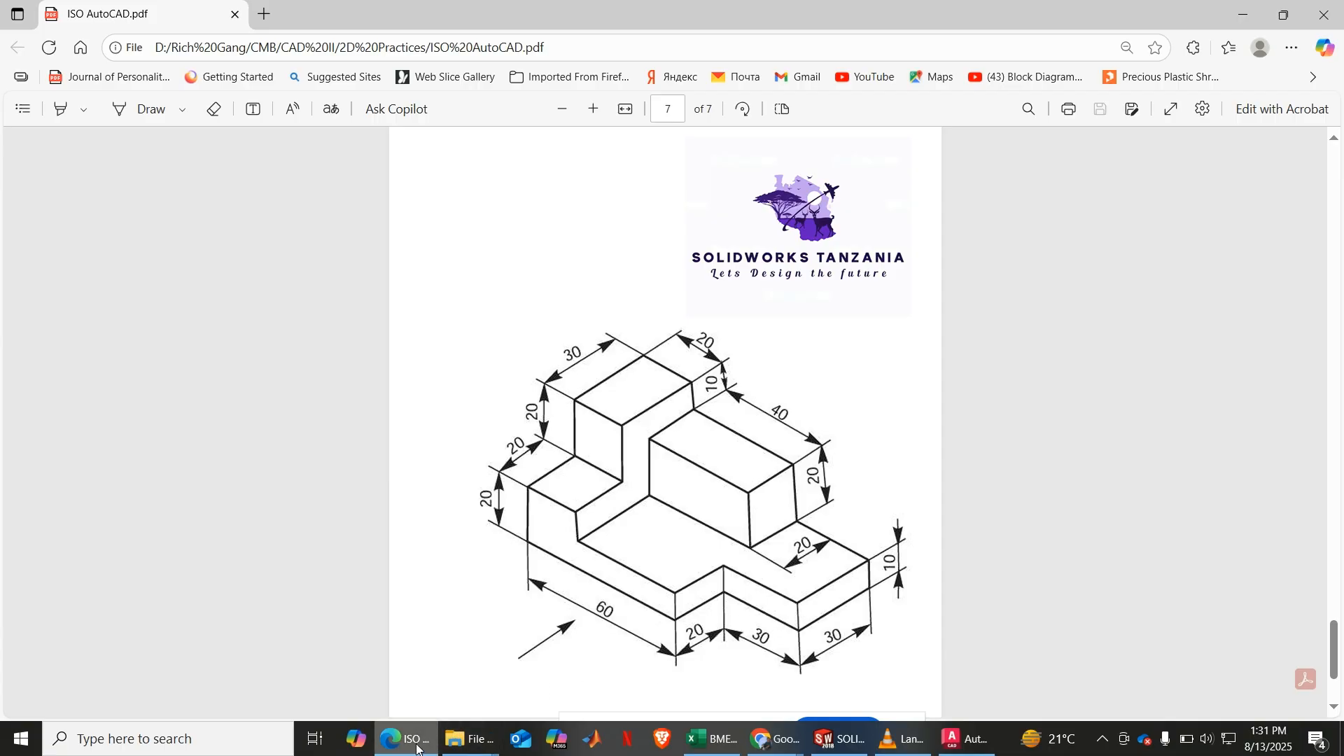
pyautogui.hotkey('alt', 'Tab')
pyautogui.press('F5')
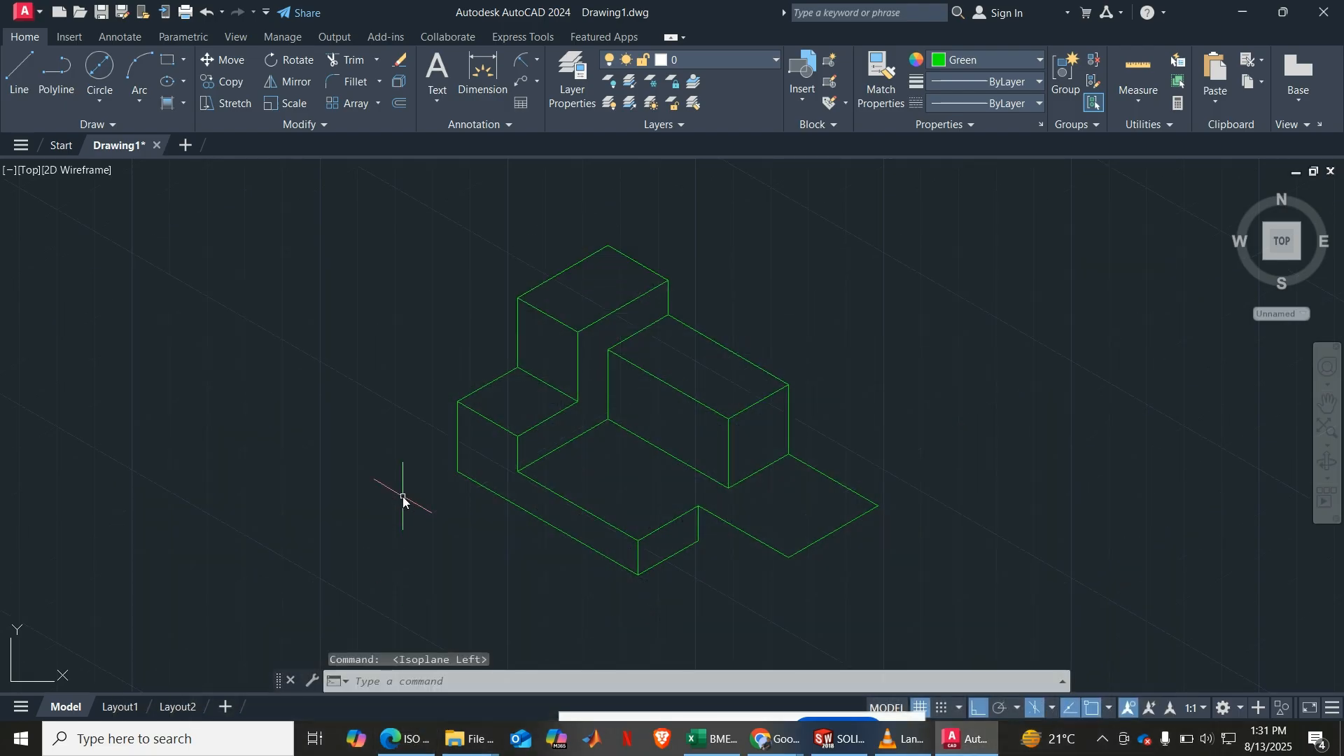
# Step: From the notch's lower corner, draw lines 30 at 330° and 10 straight up to the base's outer corner
pyautogui.click(17, 82)
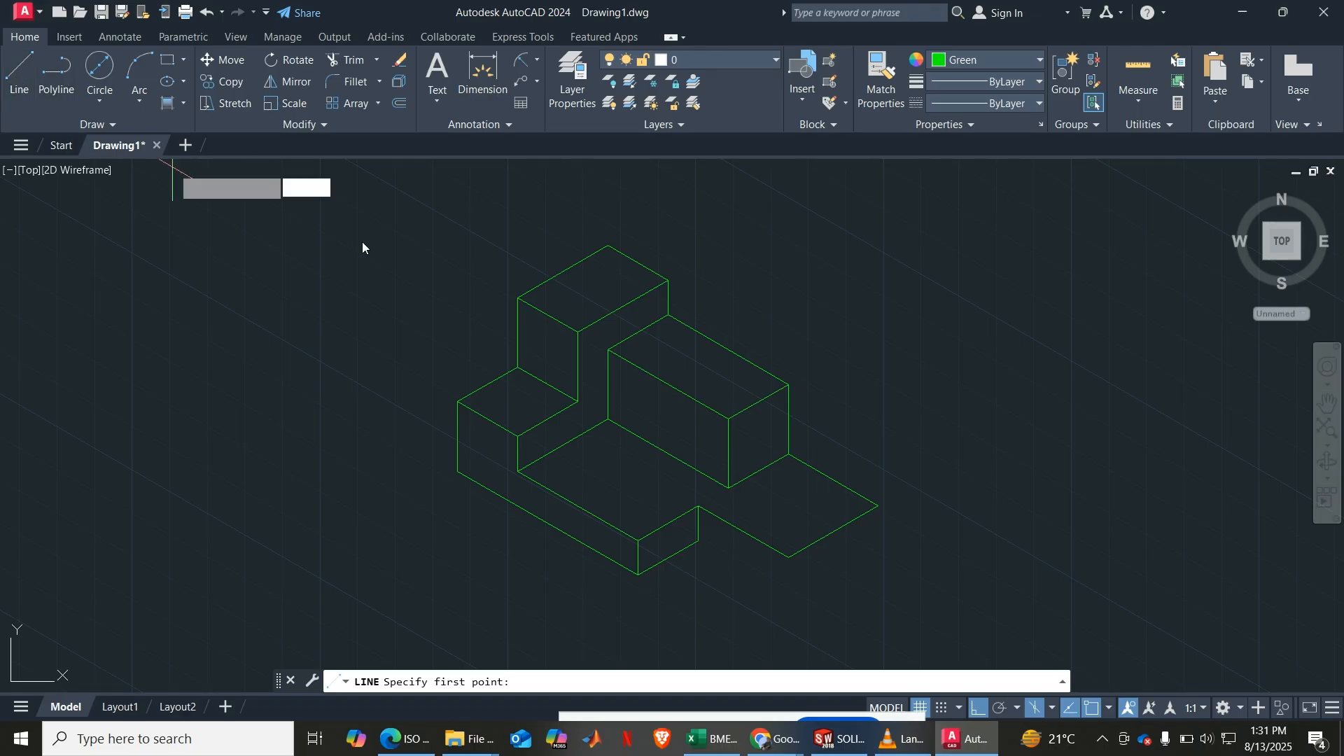
pyautogui.click(699, 541)
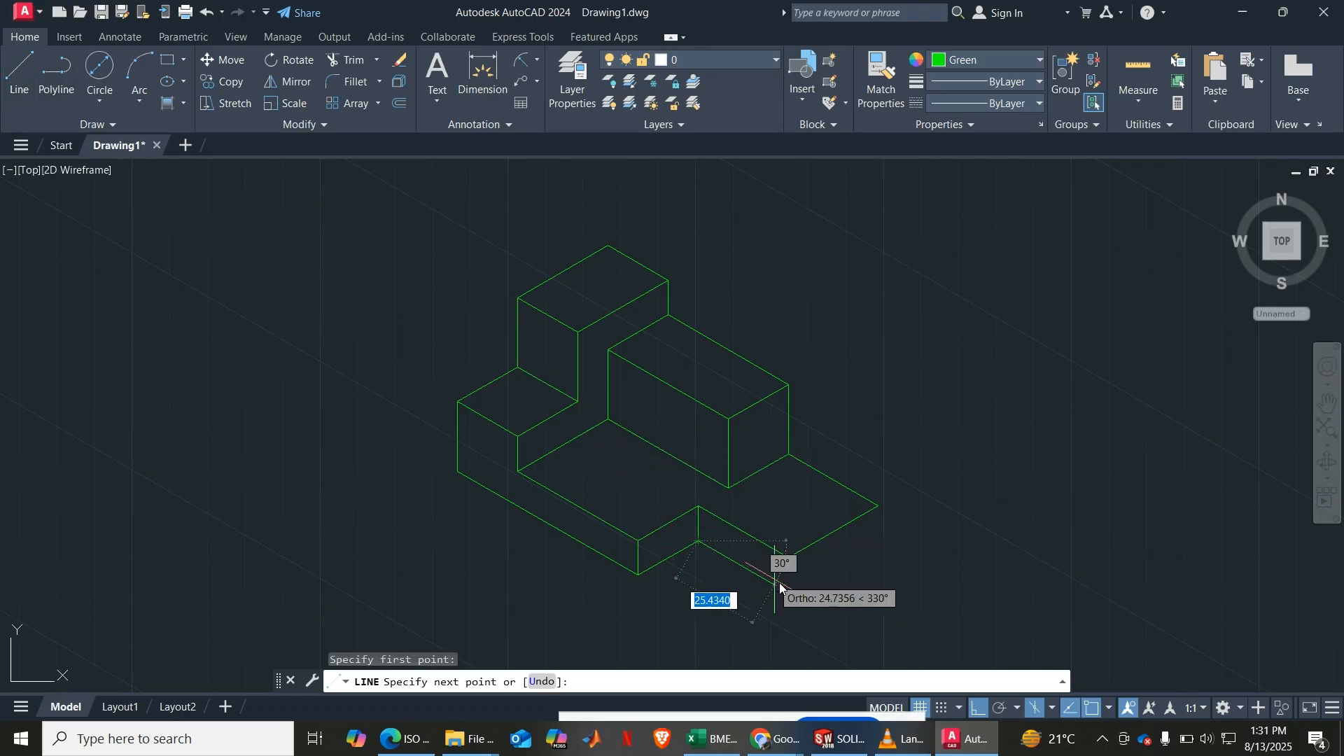
pyautogui.write('30')
pyautogui.press('Return')
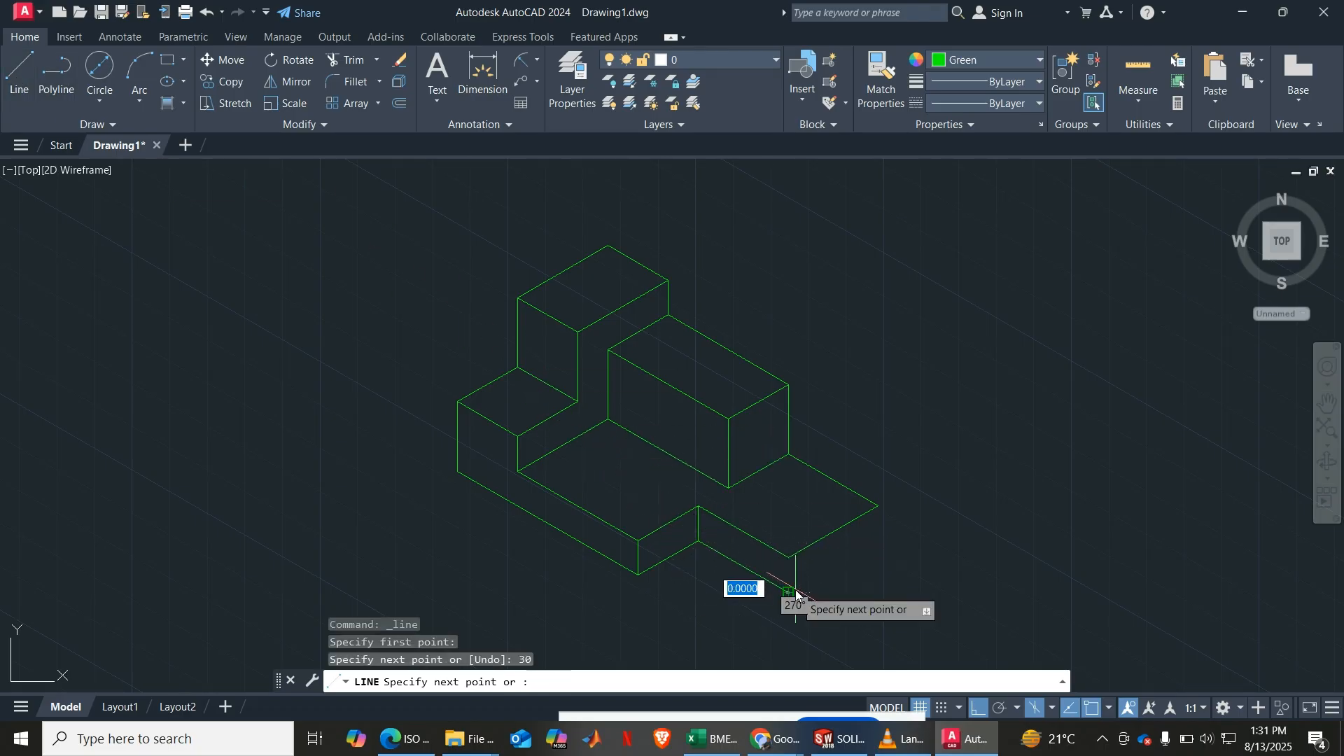
pyautogui.write('10')
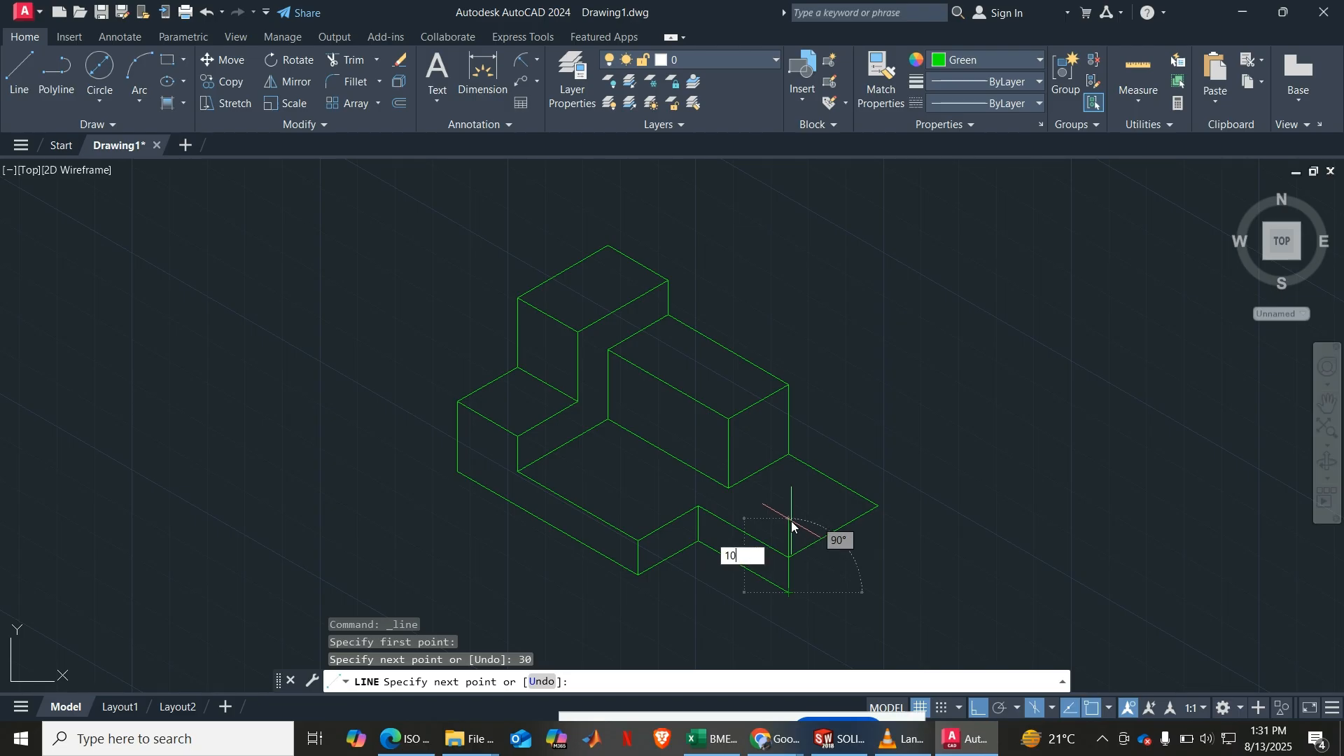
pyautogui.press('Return')
pyautogui.press('Return')
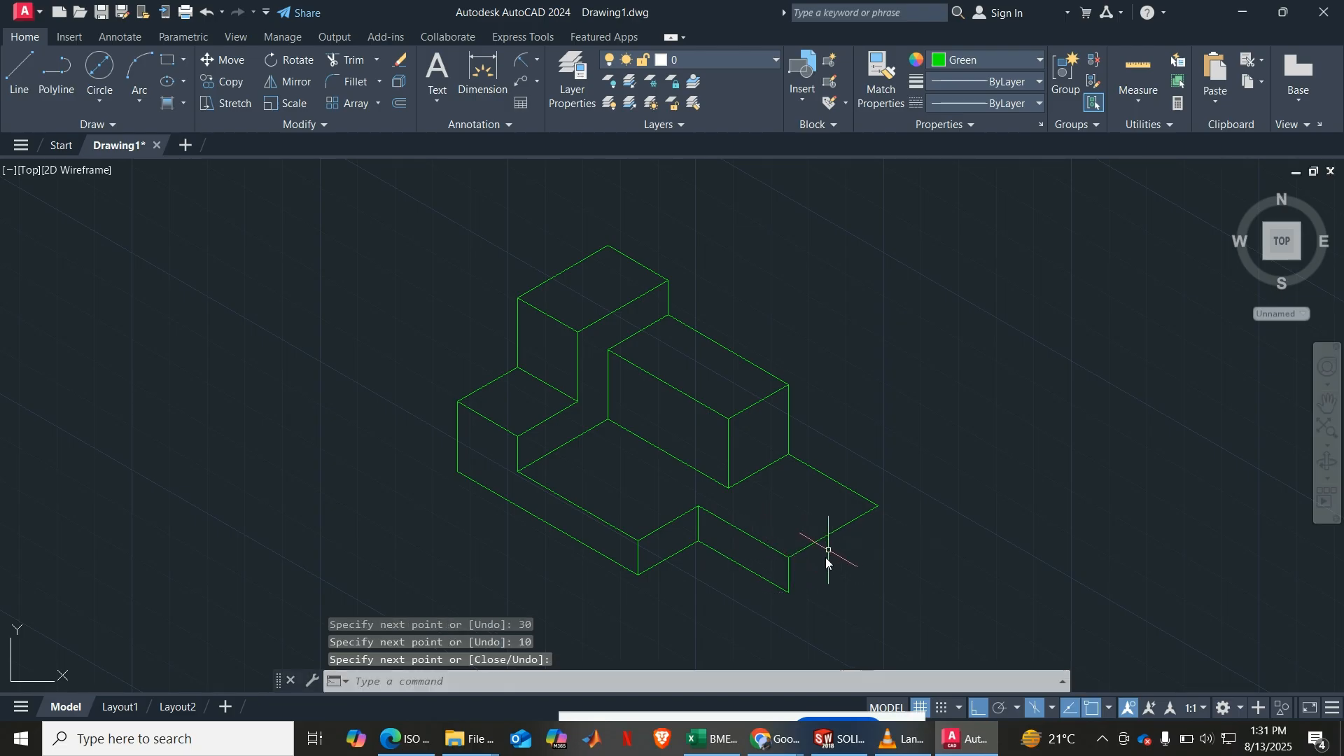
# Step: Check the base's end face in the PDF reference, return to AutoCAD and switch to the right isoplane
pyautogui.click(410, 751)
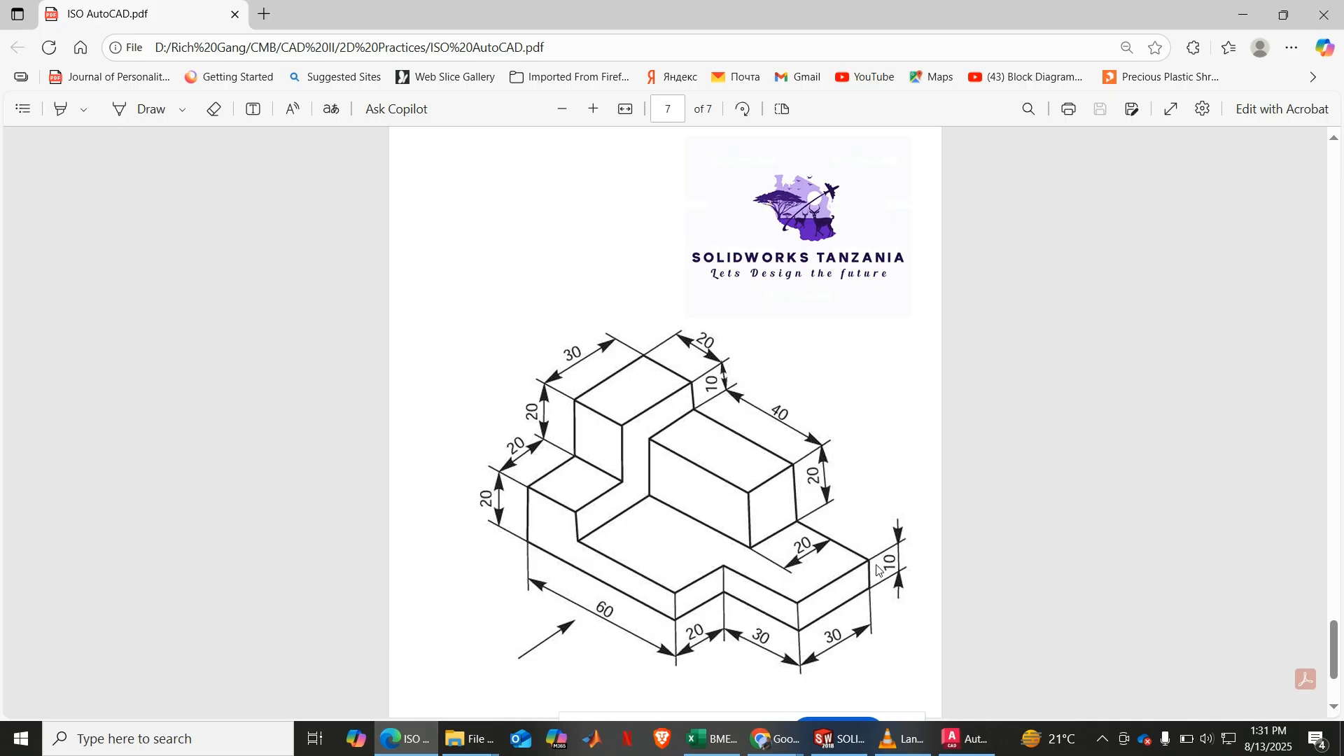
pyautogui.click(411, 739)
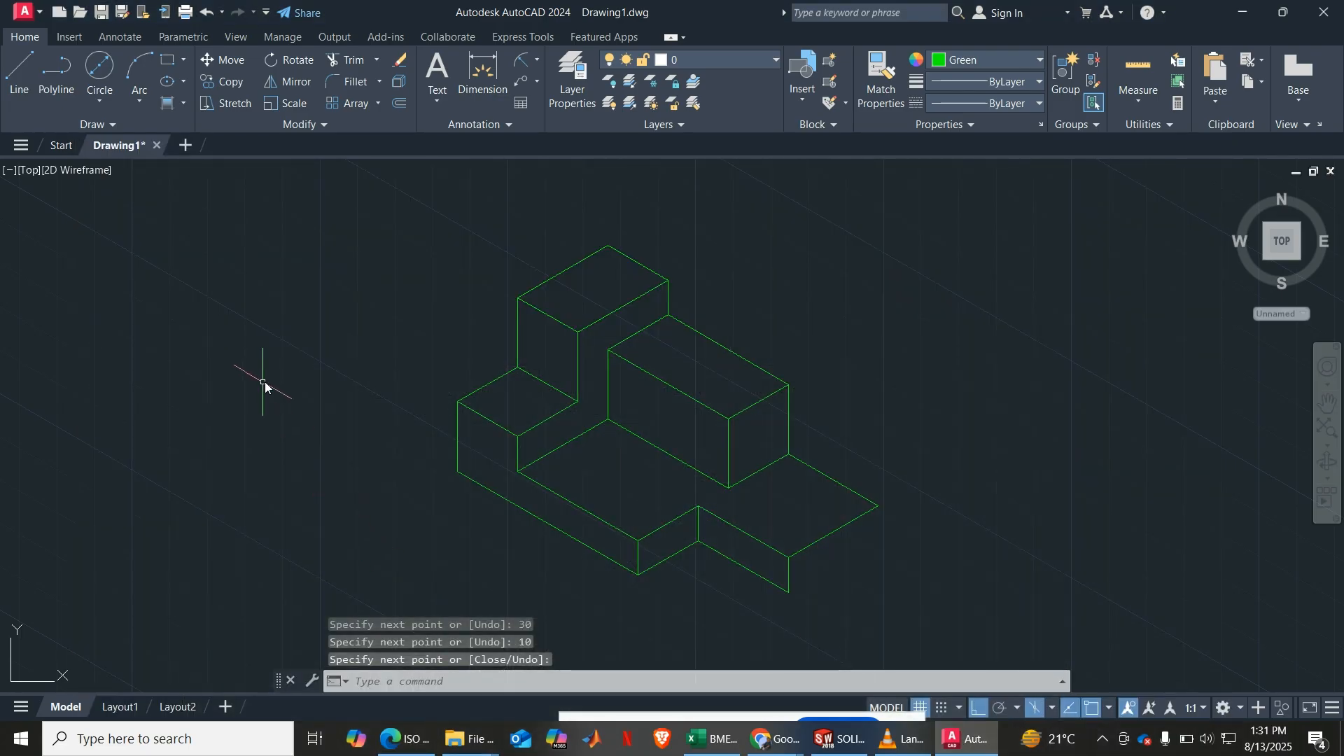
pyautogui.press('F5')
pyautogui.press('F5')
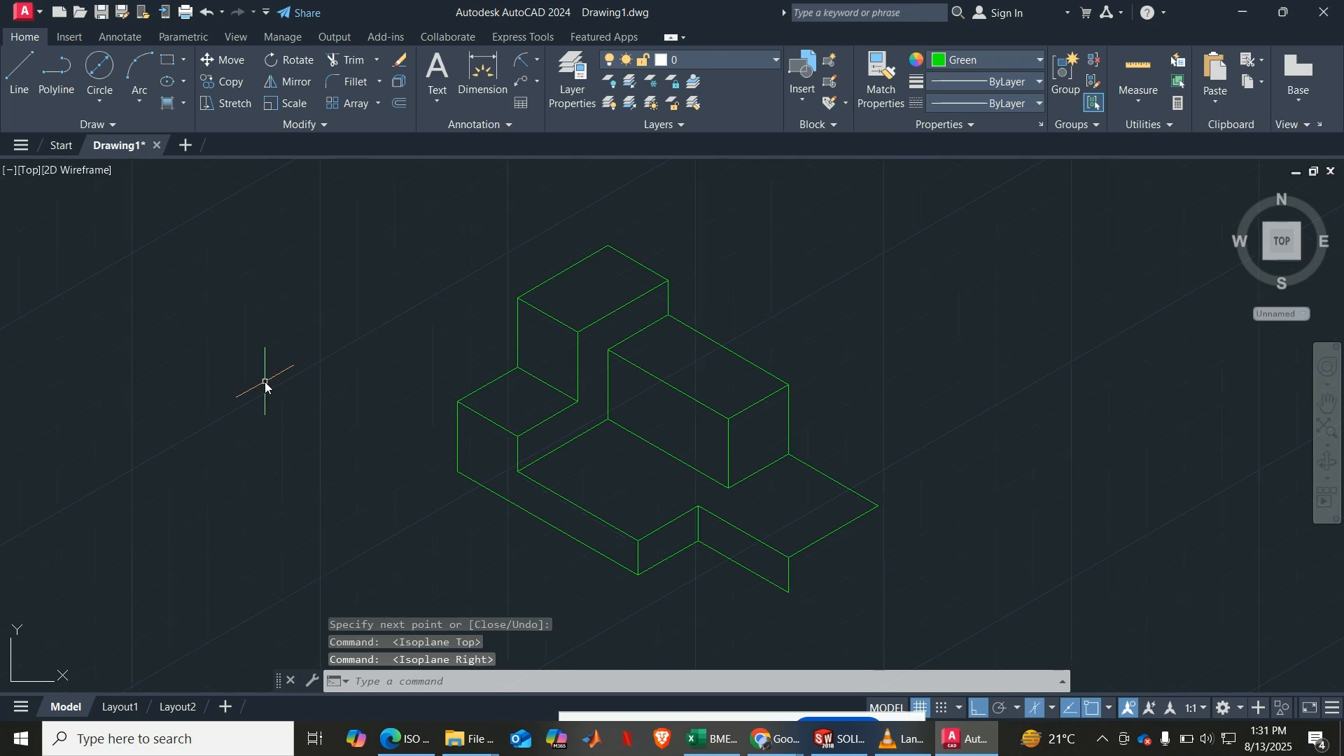
# Step: From the base's outermost lower front corner, draw lines 30 at 30° and 10 straight up to close the end face
pyautogui.click(20, 74)
pyautogui.click(788, 592)
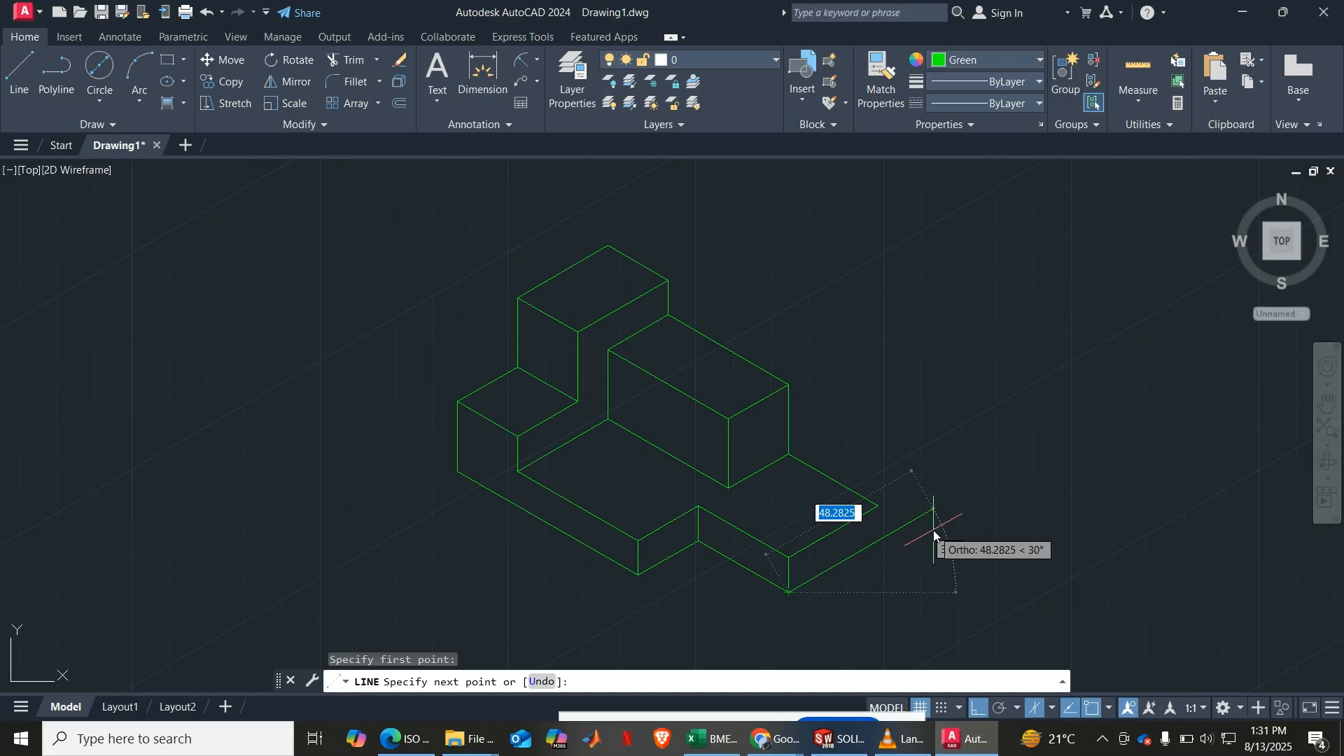
pyautogui.write('30')
pyautogui.press('Return')
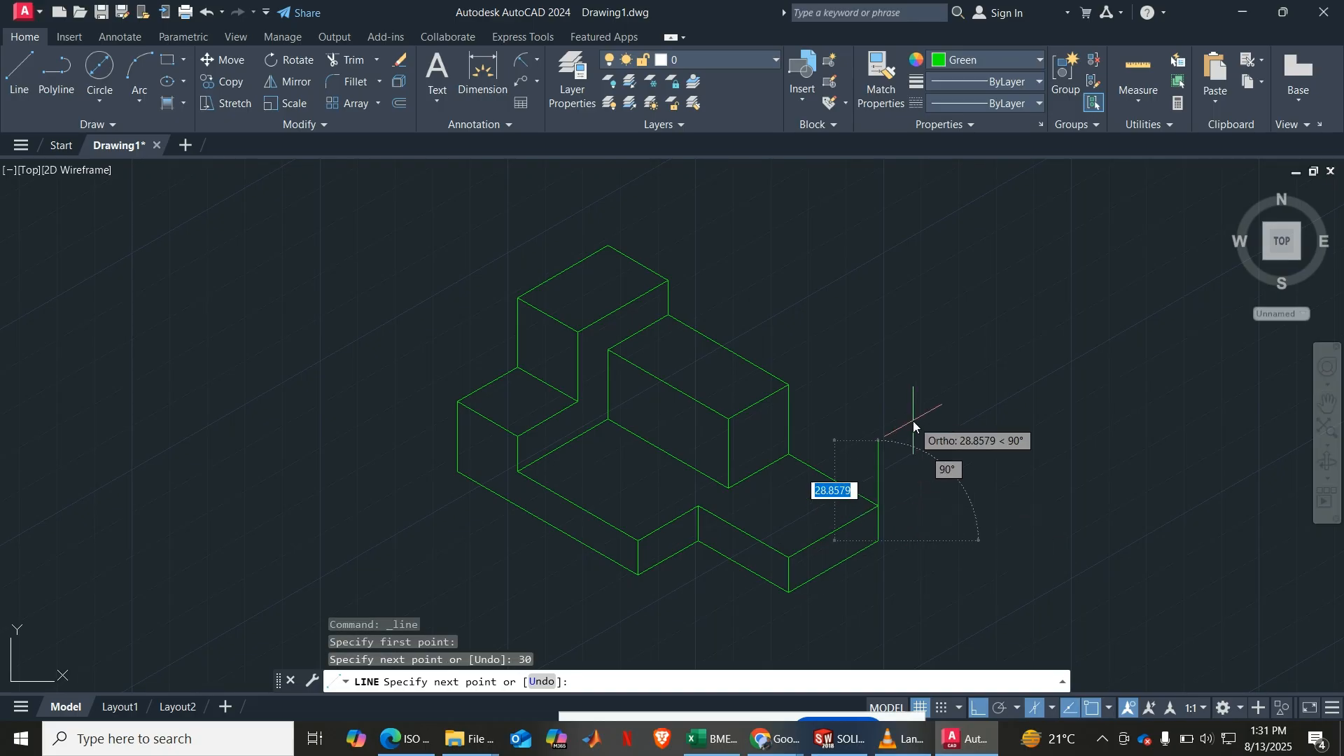
pyautogui.write('10')
pyautogui.press('Return')
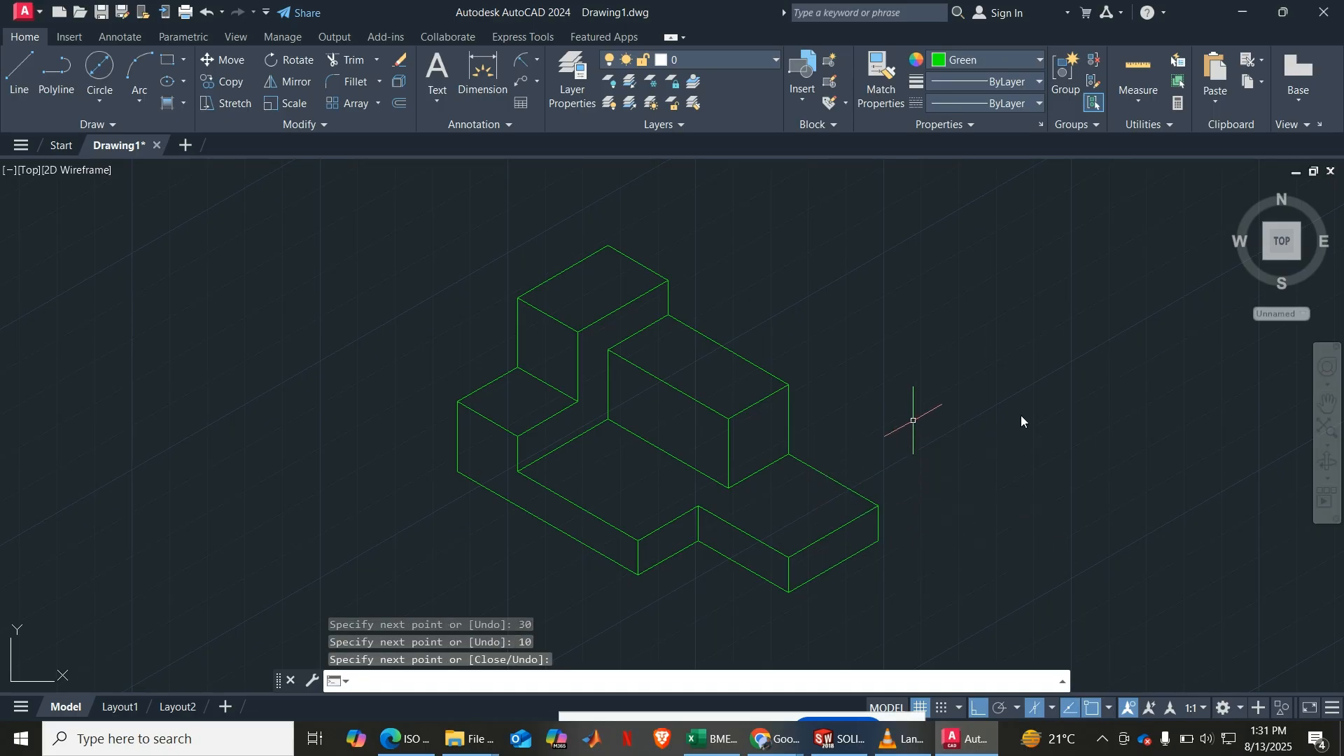
pyautogui.press('Return')
# Step: Examine the whole isometric block at the drawing extents and from further out
pyautogui.click(1329, 447)
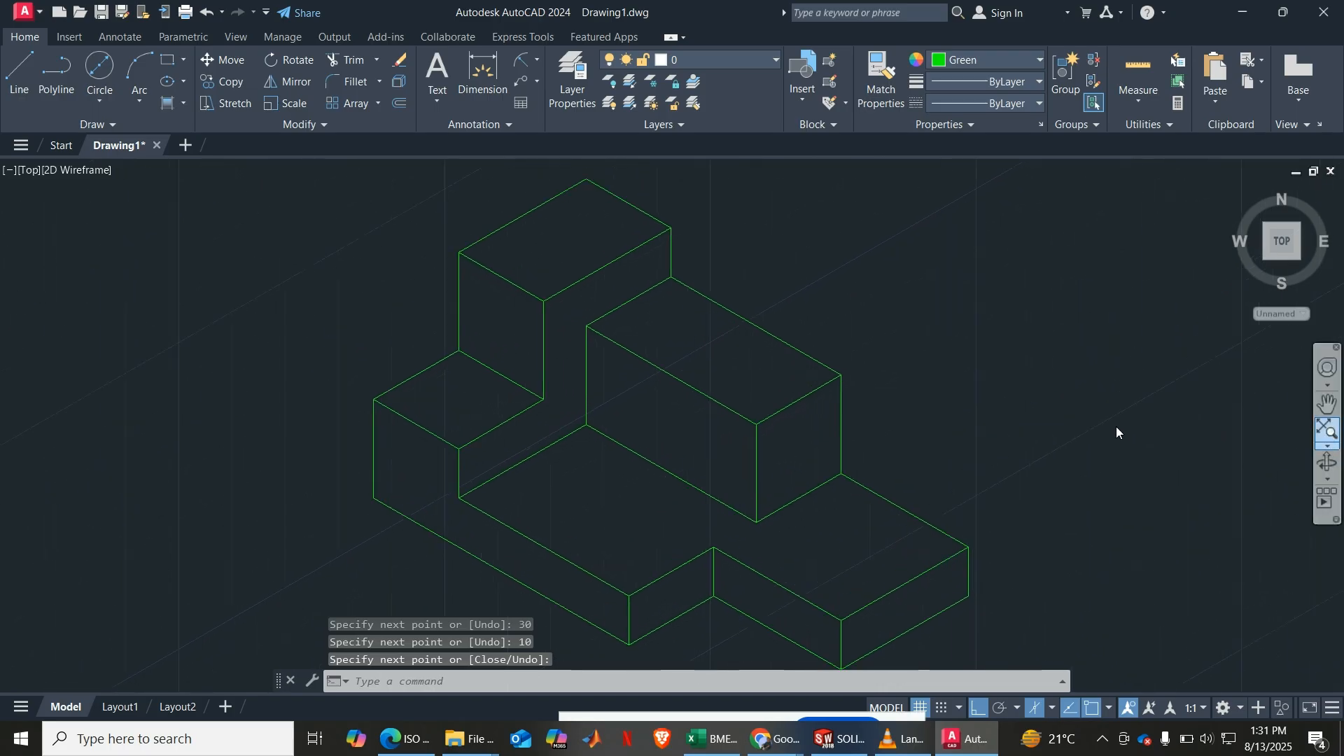
pyautogui.scroll(-4, 927, 384)
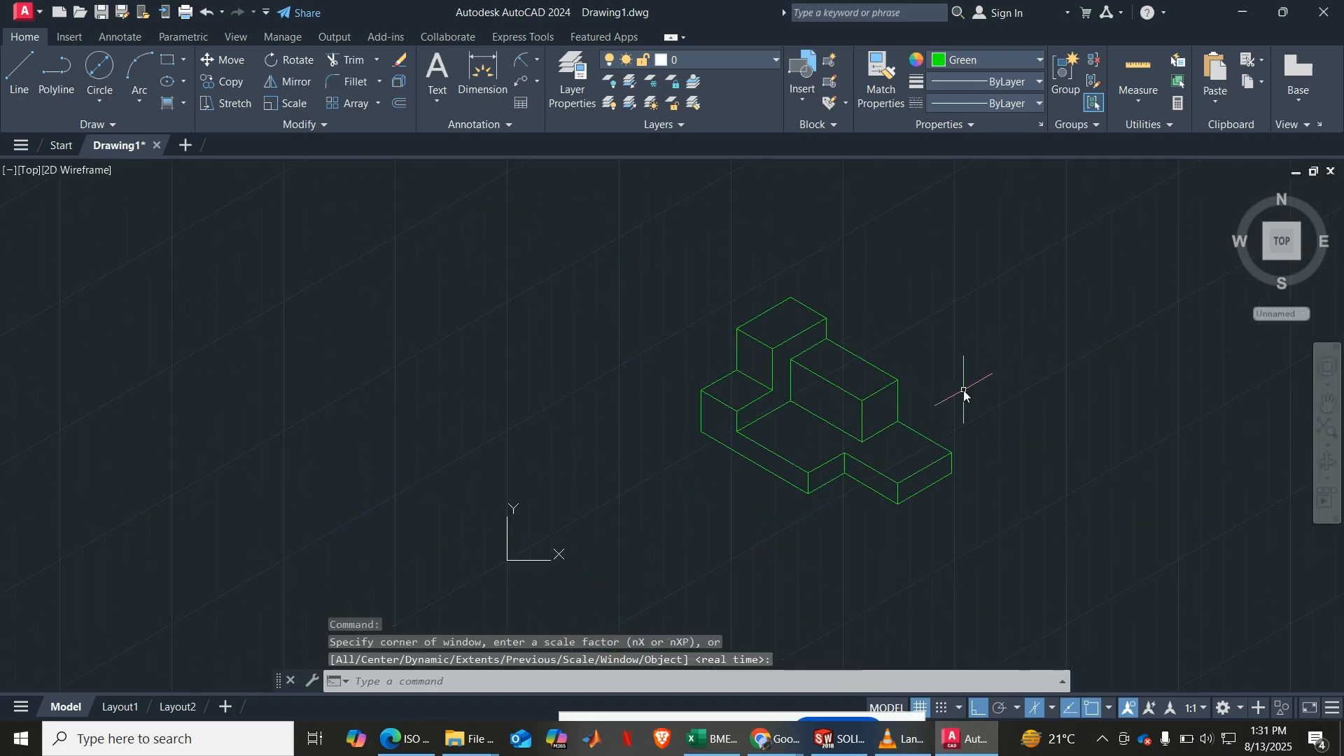
pyautogui.scroll(4, 964, 387)
pyautogui.scroll(-2, 1010, 439)
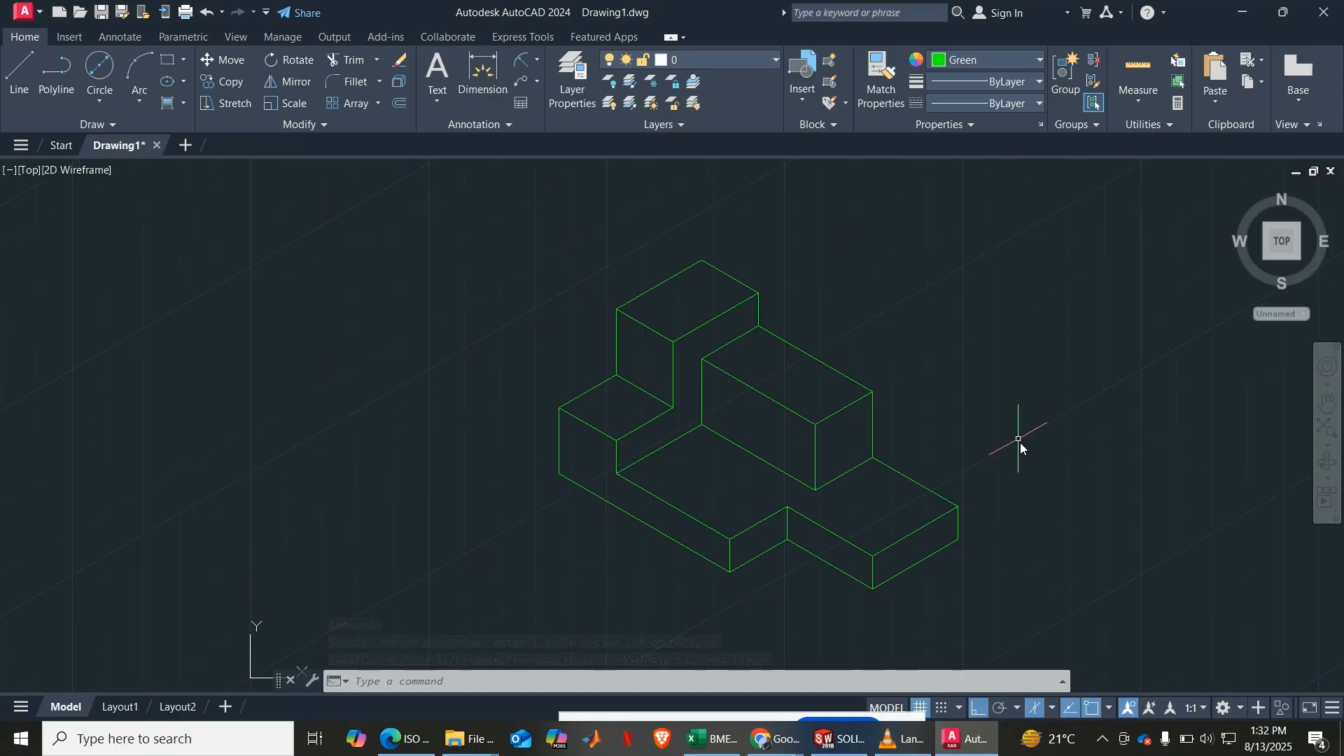
pyautogui.scroll(-2, 1064, 455)
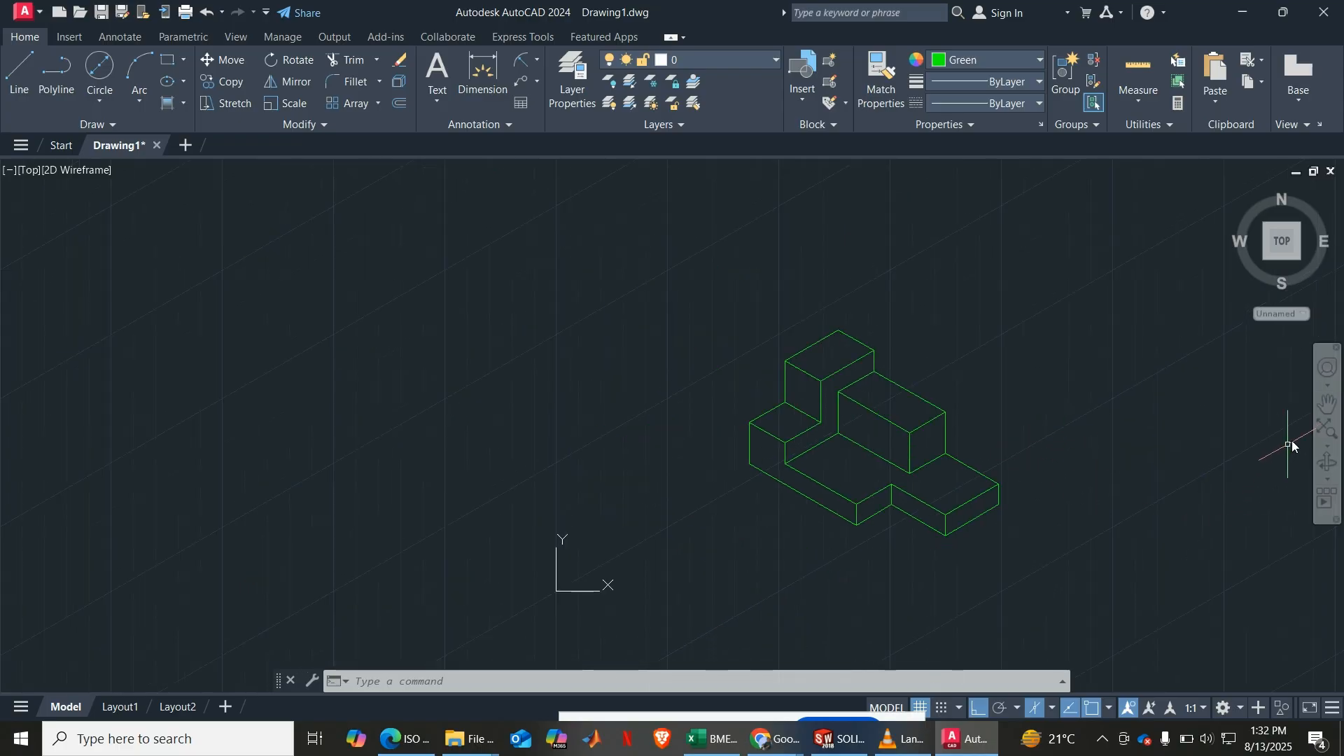
pyautogui.click(1326, 428)
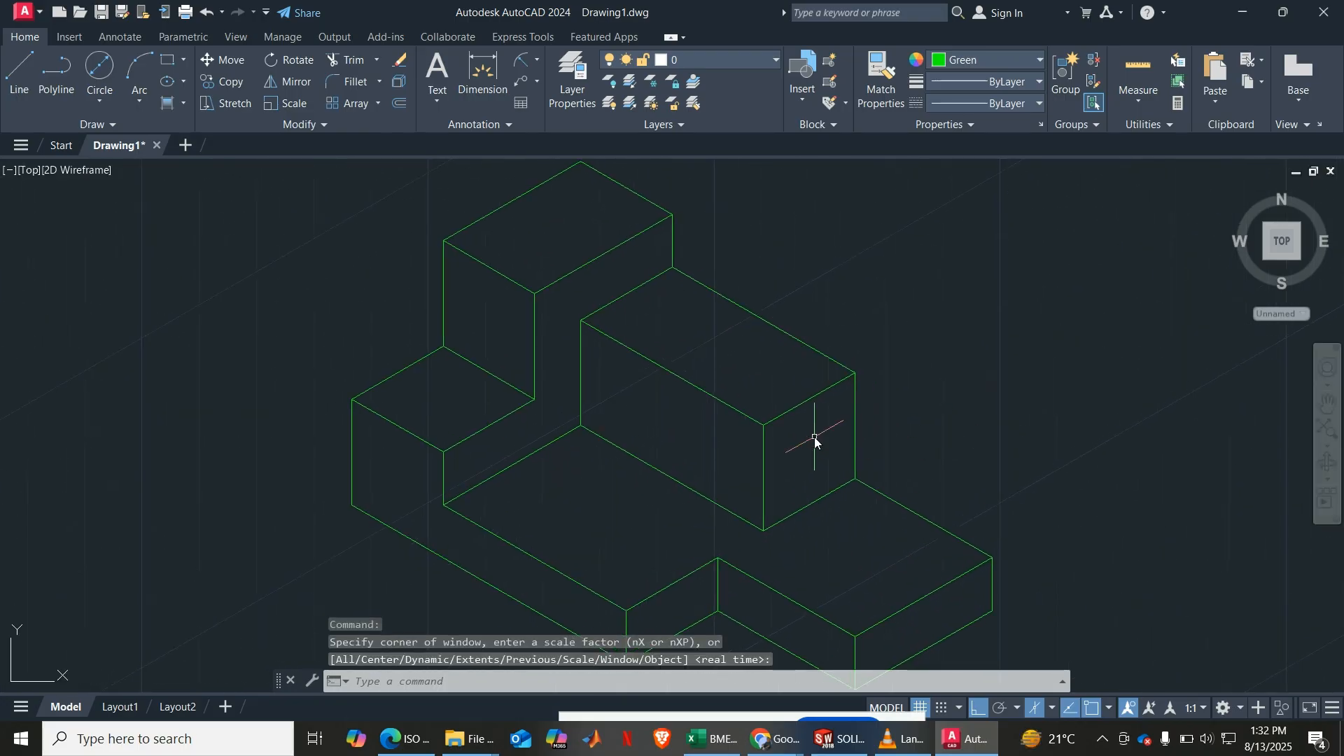
pyautogui.scroll(-2, 813, 437)
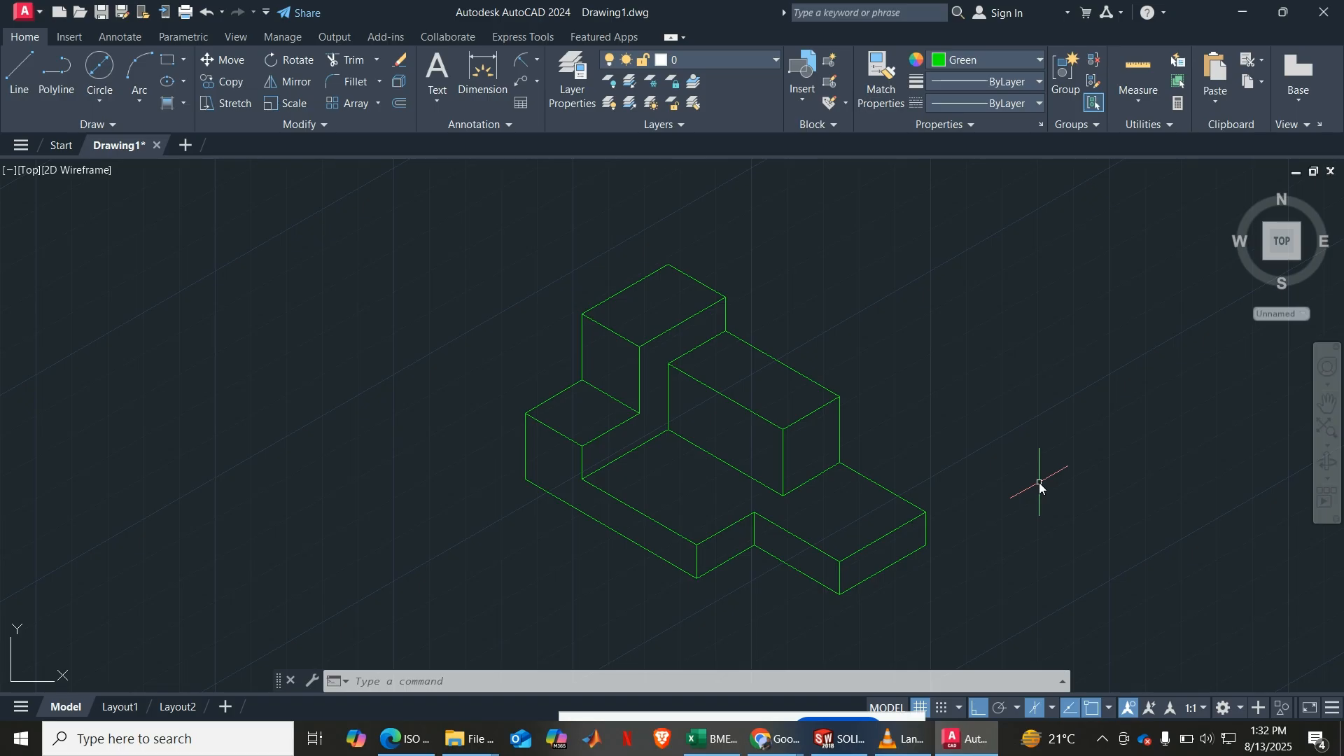
# Step: Start a plot of the model with PDFCreator as the plotter and no page setup, and open its preview
pyautogui.hotkey('ctrl', 'p')
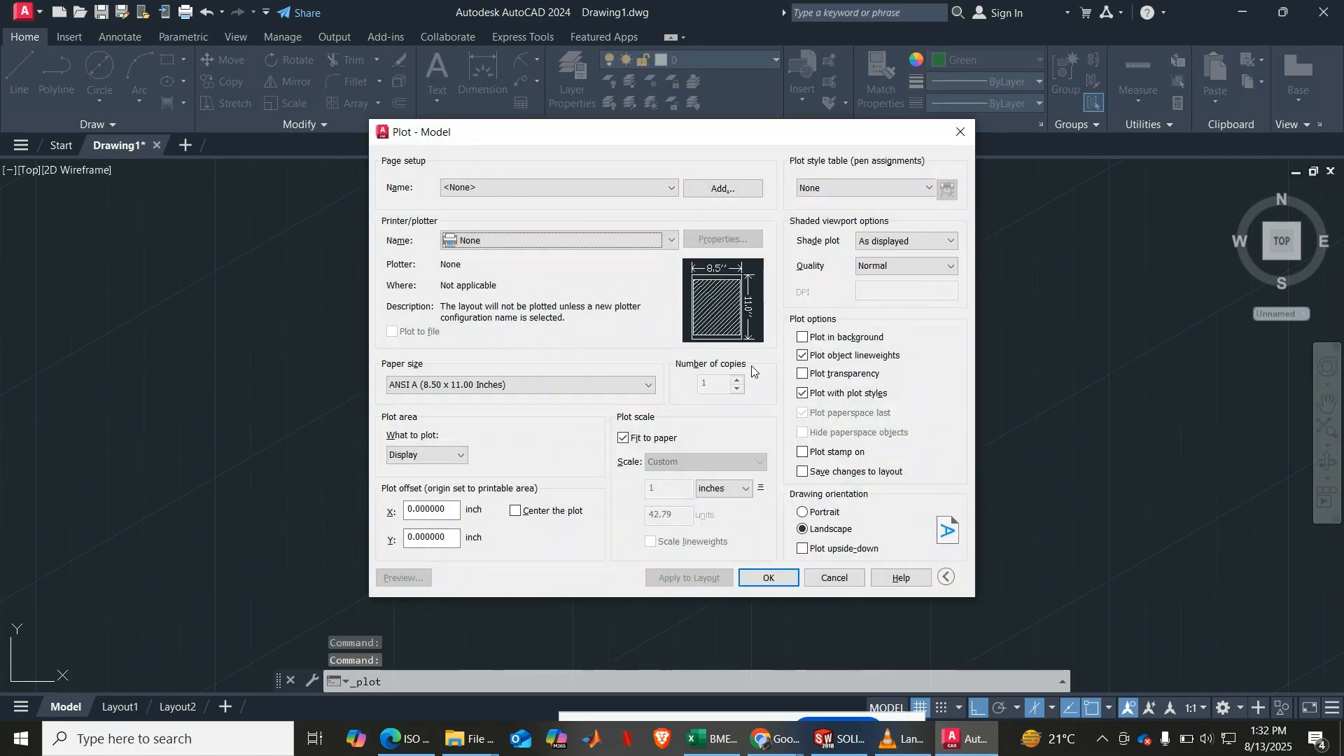
pyautogui.click(673, 188)
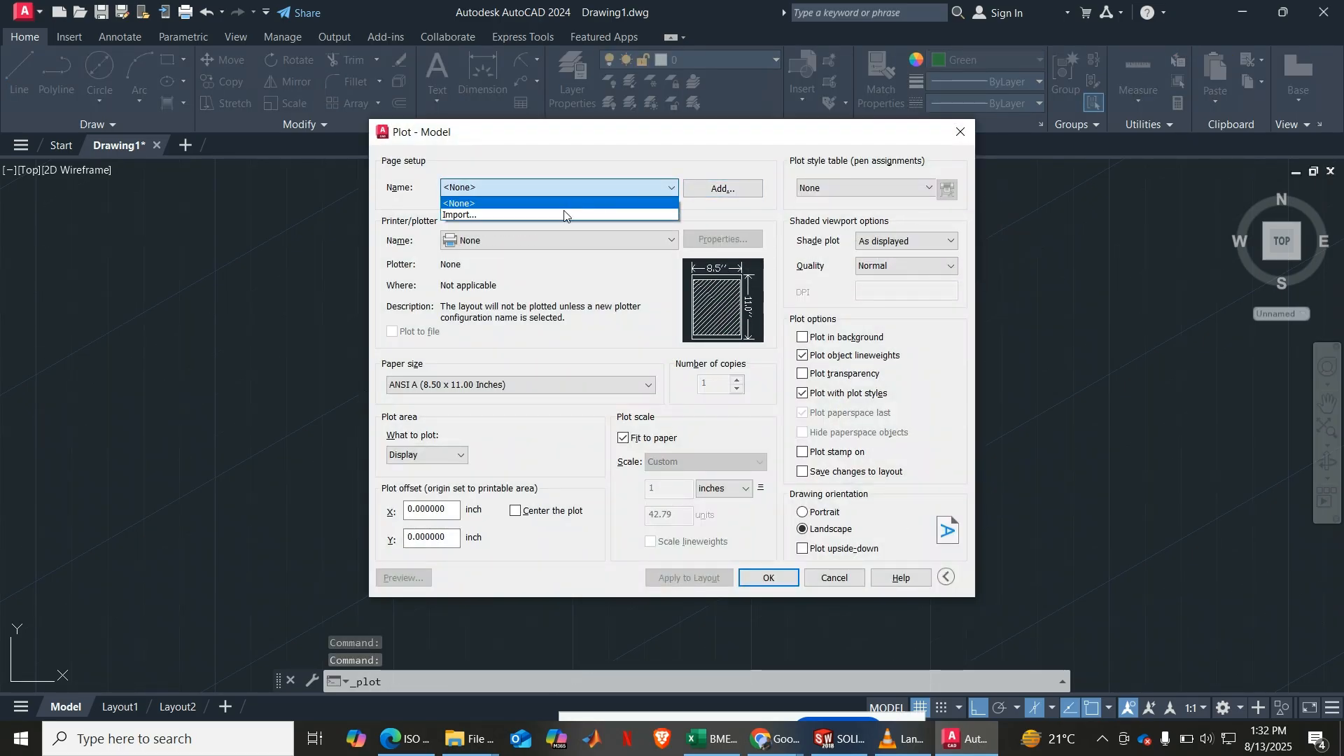
pyautogui.click(630, 204)
pyautogui.click(582, 245)
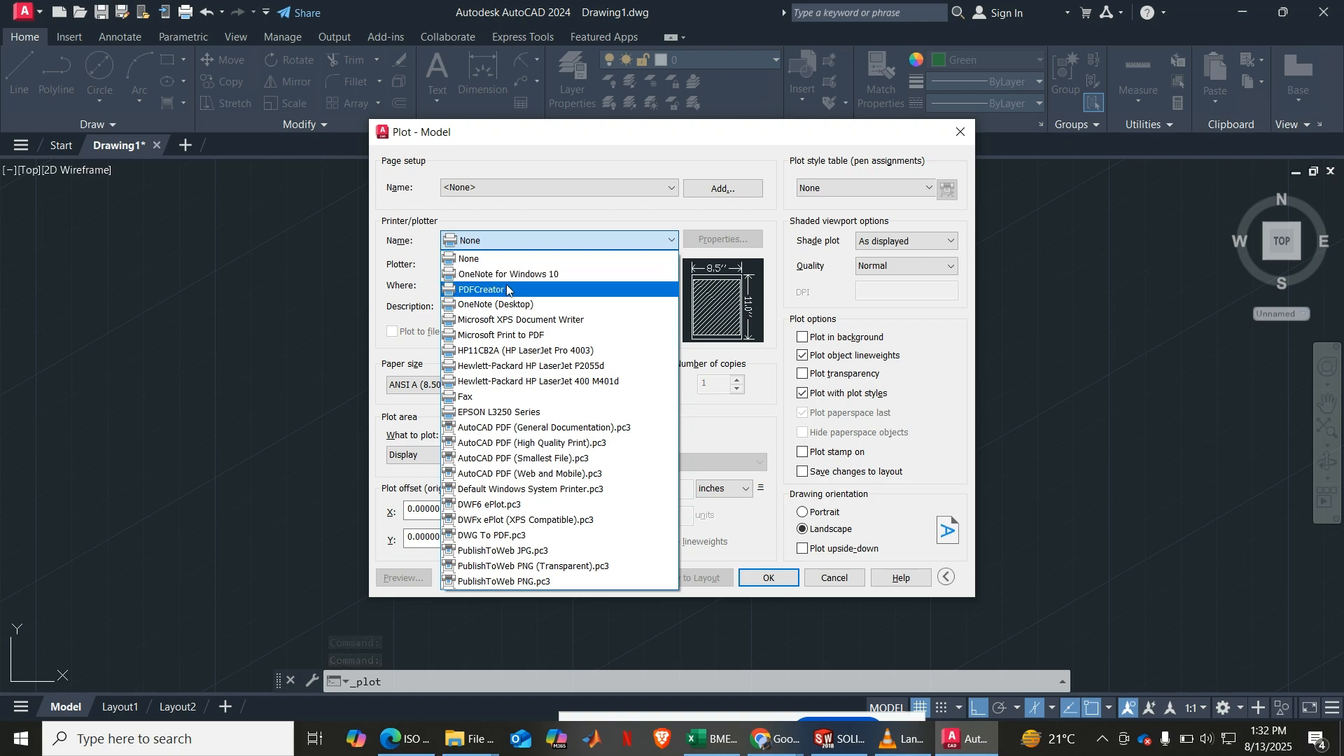
pyautogui.click(490, 289)
pyautogui.click(406, 579)
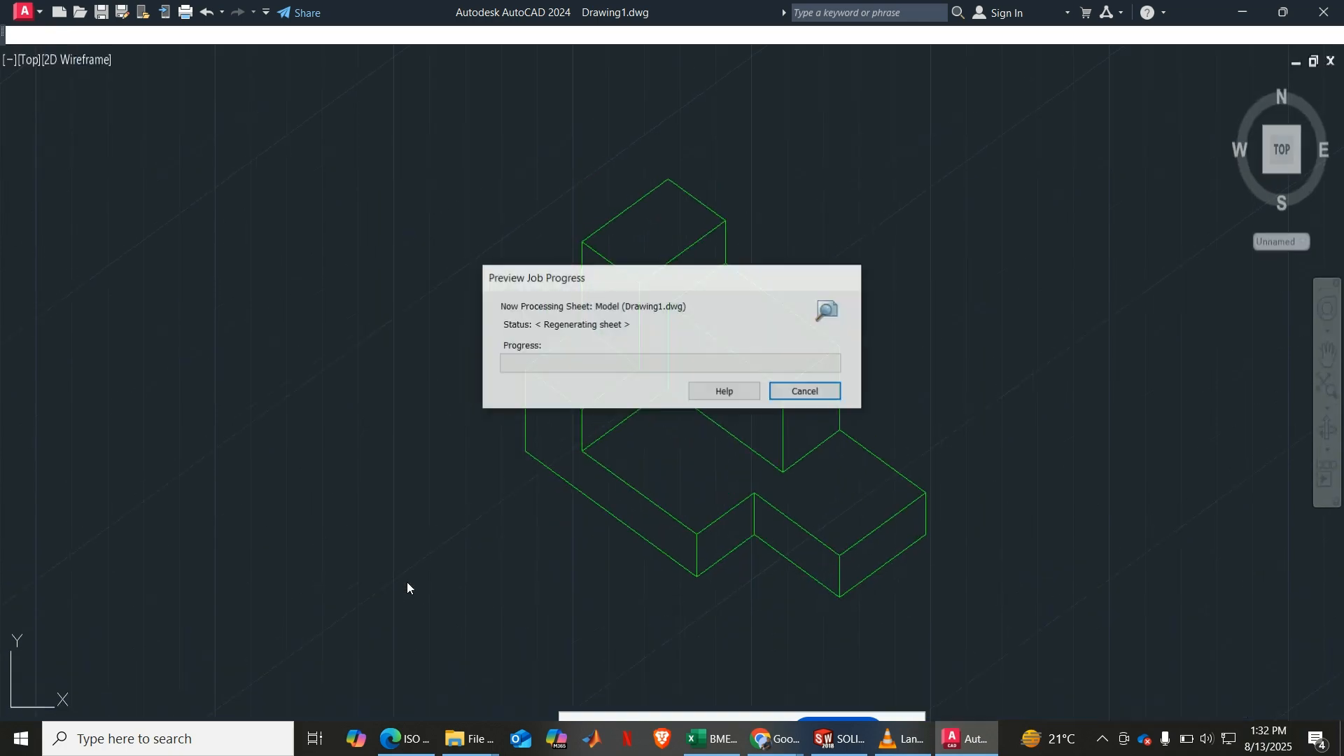
# Step: Examine the block on the sheet in the plot preview, close the preview and cancel the plot
pyautogui.scroll(3, 599, 528)
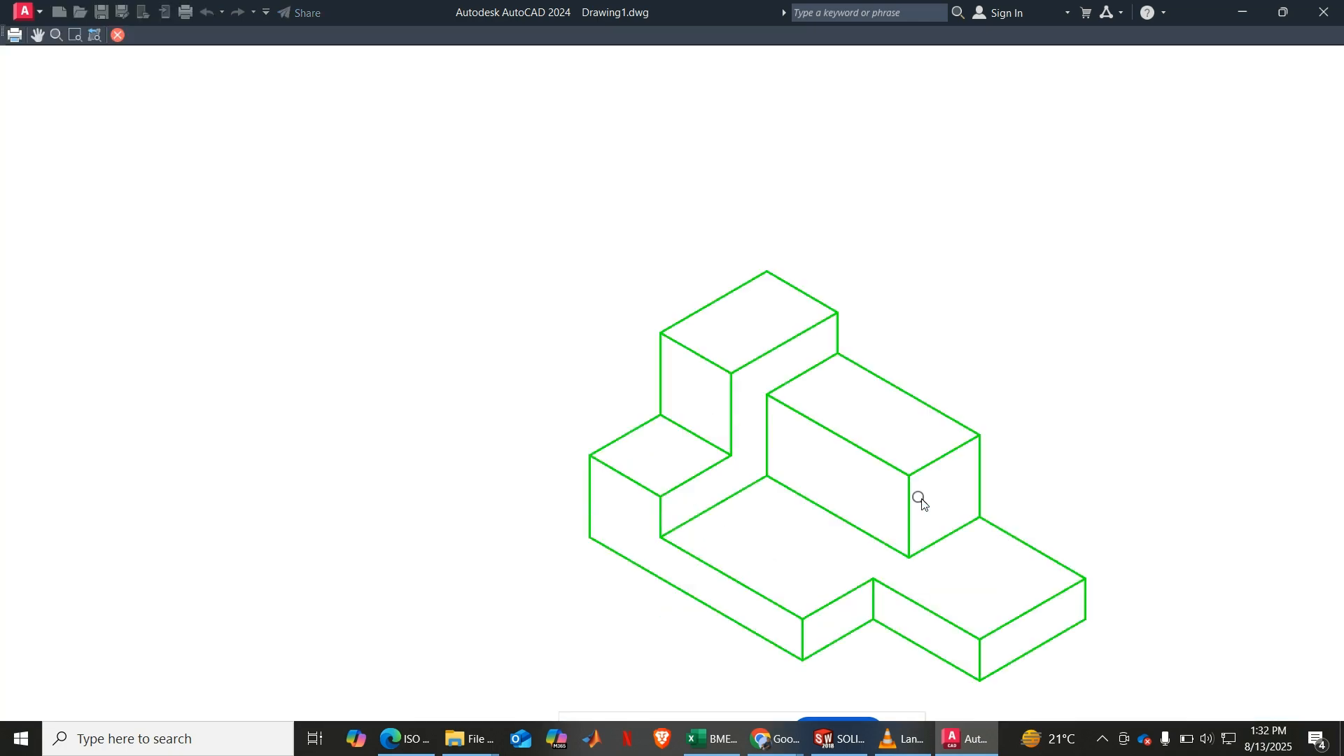
pyautogui.scroll(2, 813, 483)
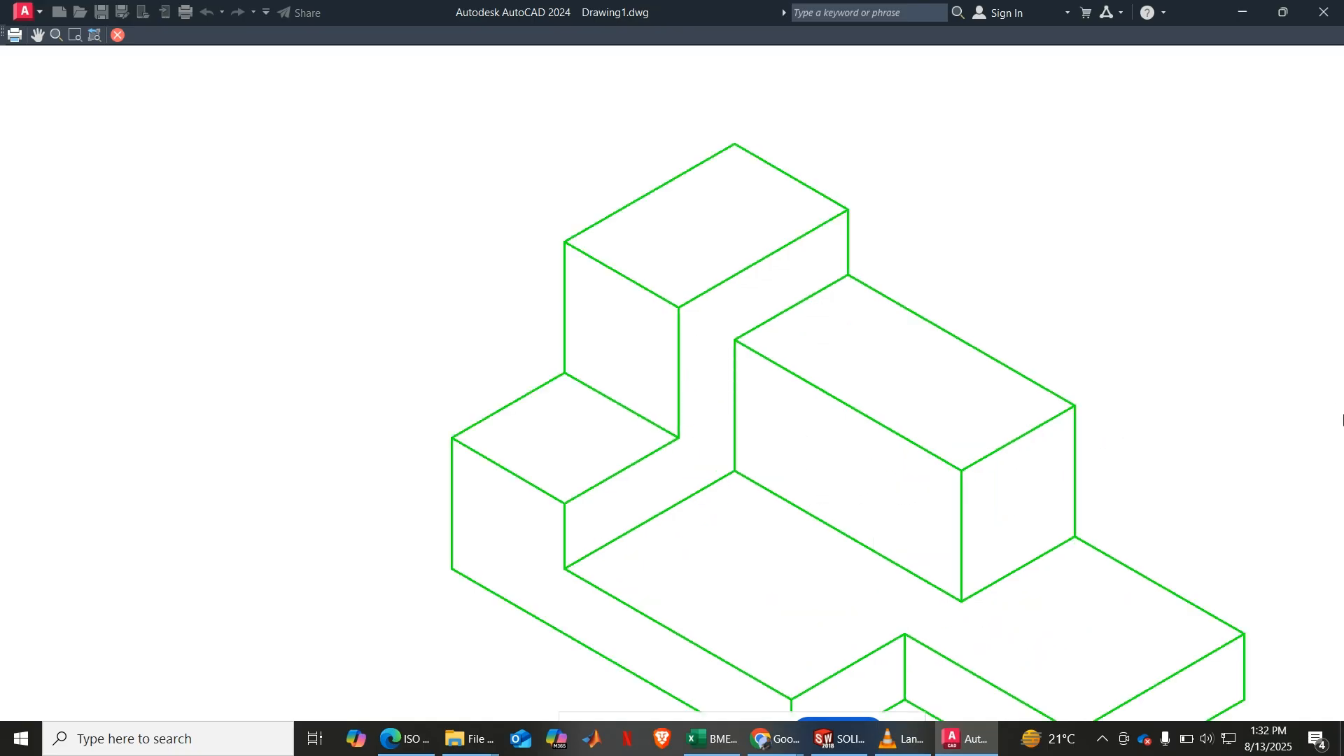
pyautogui.scroll(-5, 1335, 347)
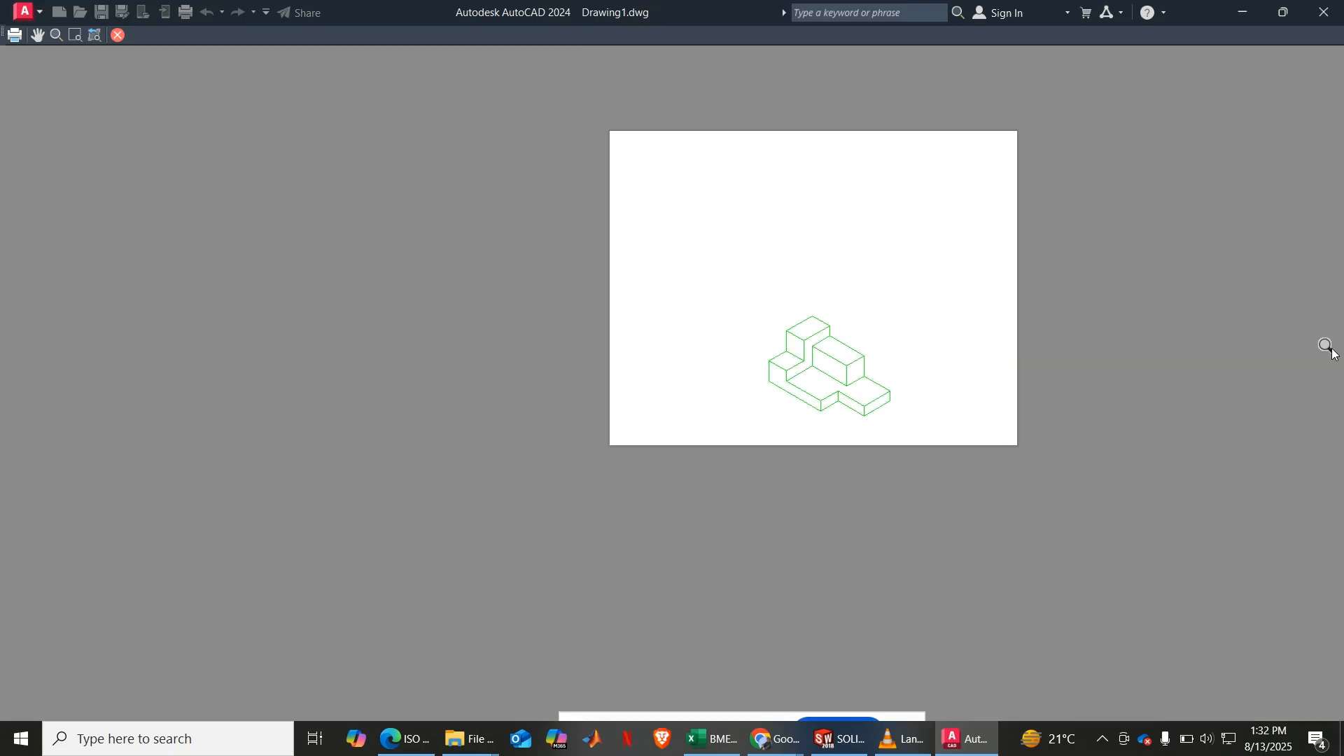
pyautogui.scroll(4, 1190, 357)
pyautogui.scroll(-2, 296, 386)
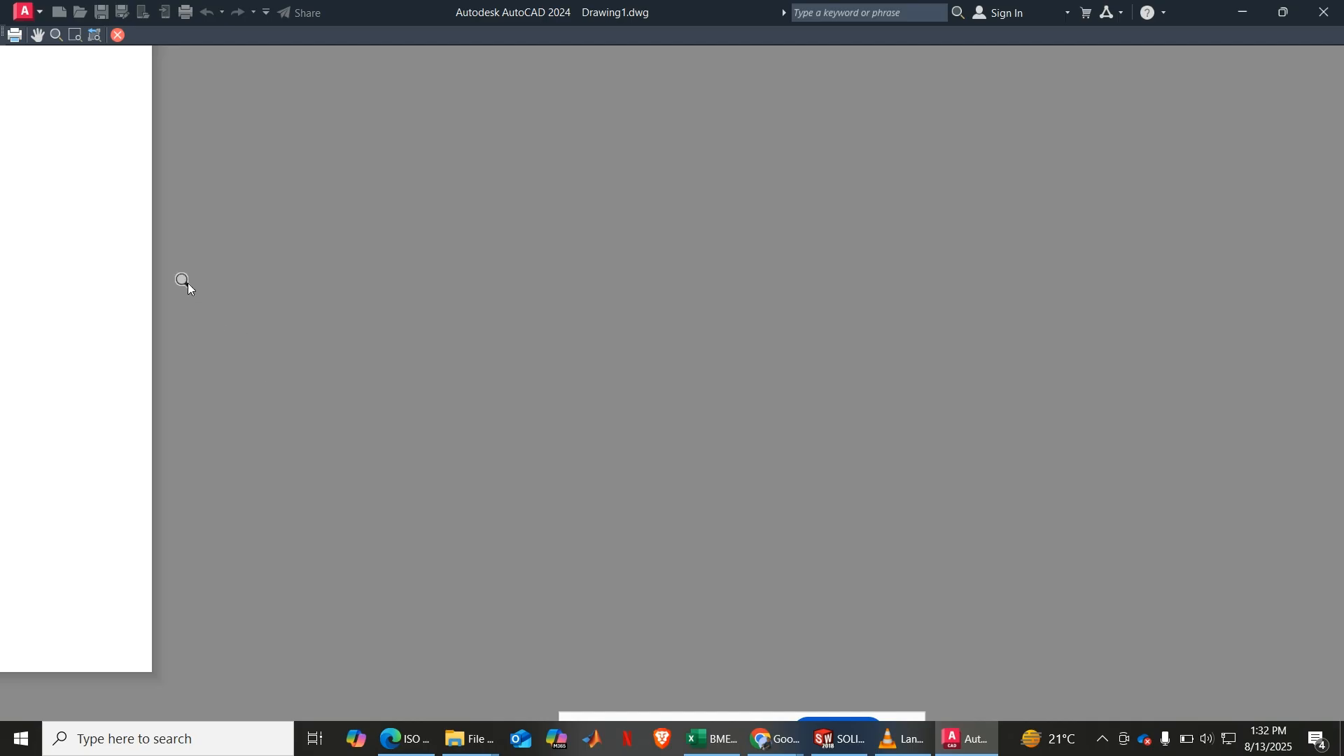
pyautogui.scroll(-2, 185, 284)
pyautogui.scroll(3, 168, 291)
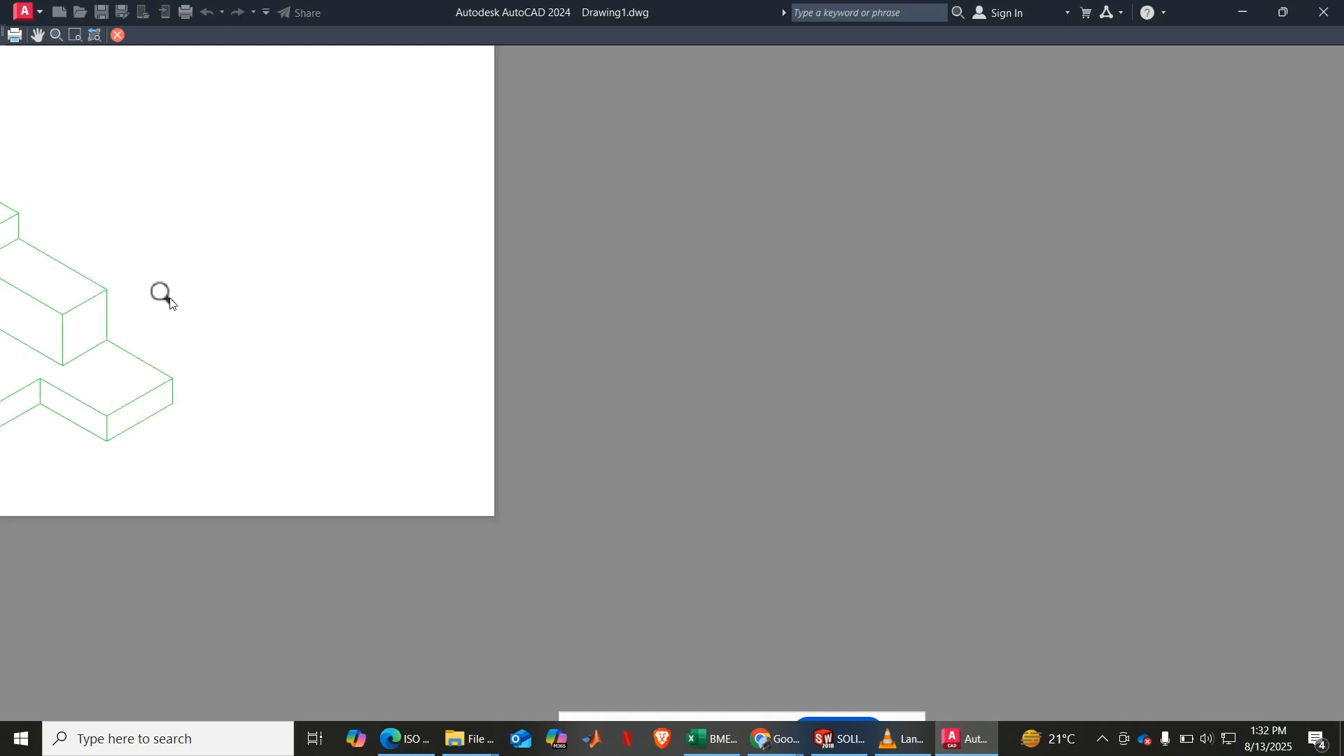
pyautogui.click(76, 37)
pyautogui.scroll(2, 126, 298)
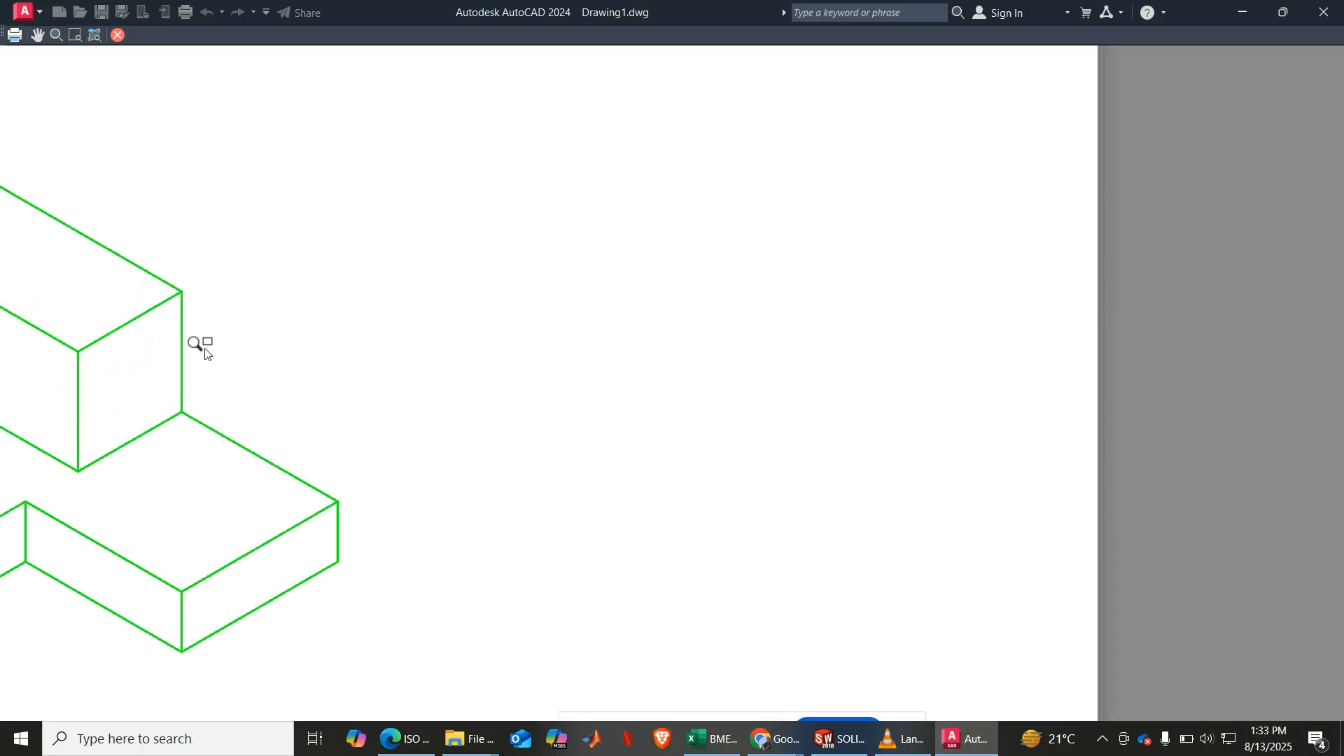
pyautogui.scroll(-2, 40, 324)
pyautogui.scroll(1, 39, 318)
pyautogui.scroll(-2, 119, 348)
pyautogui.scroll(3, 64, 375)
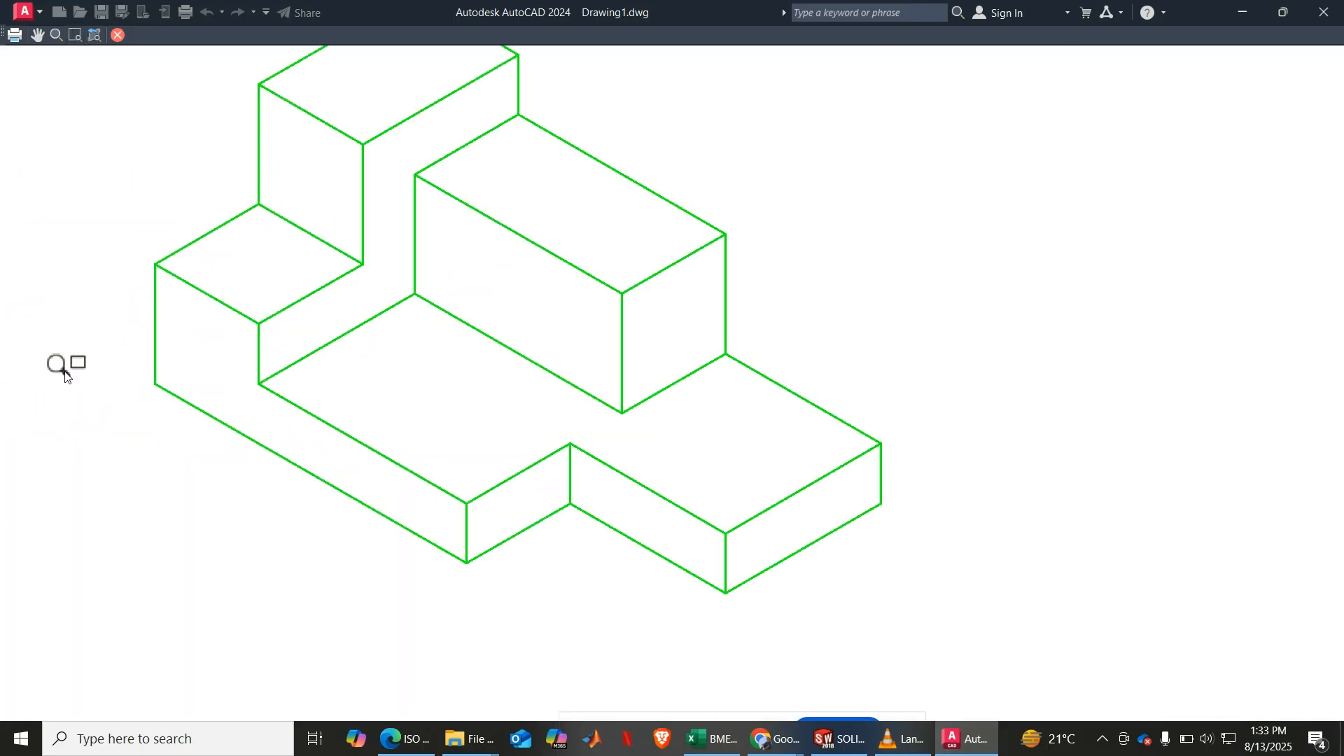
pyautogui.scroll(-2, 133, 326)
pyautogui.scroll(2, 72, 179)
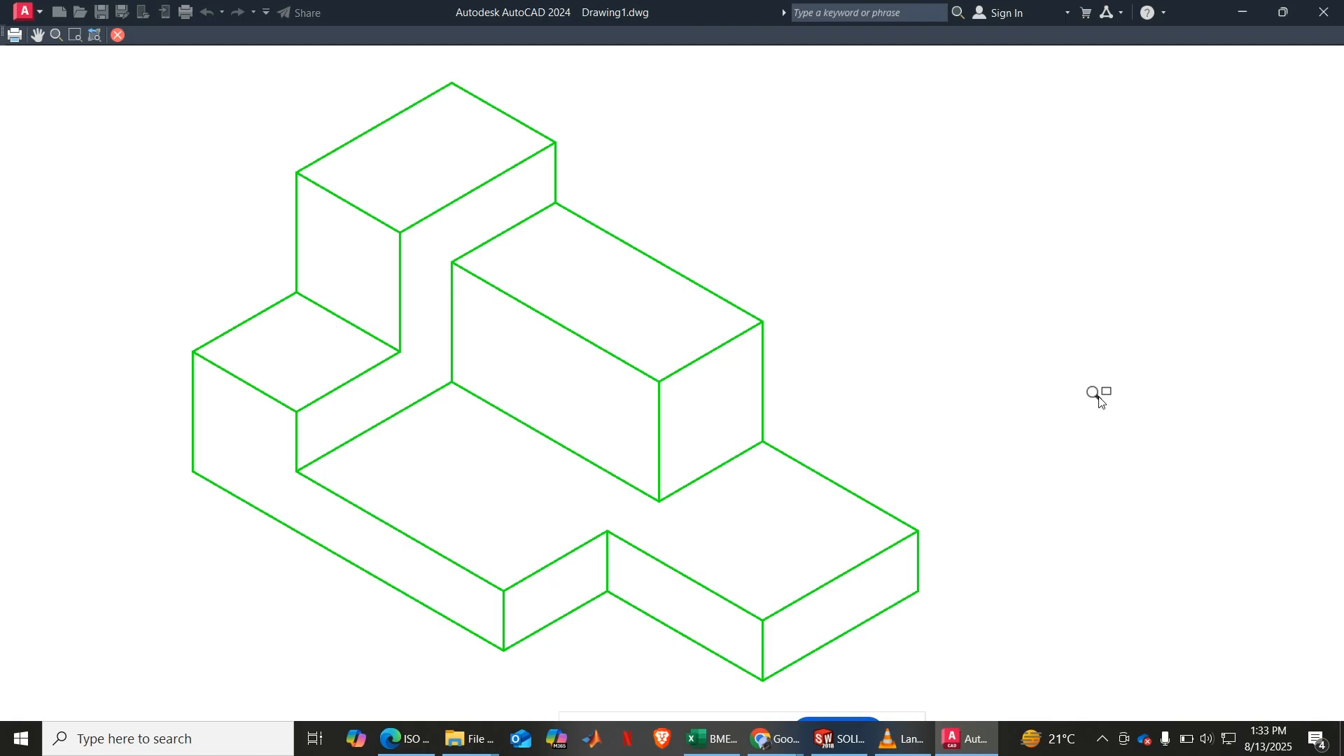
pyautogui.press('Escape')
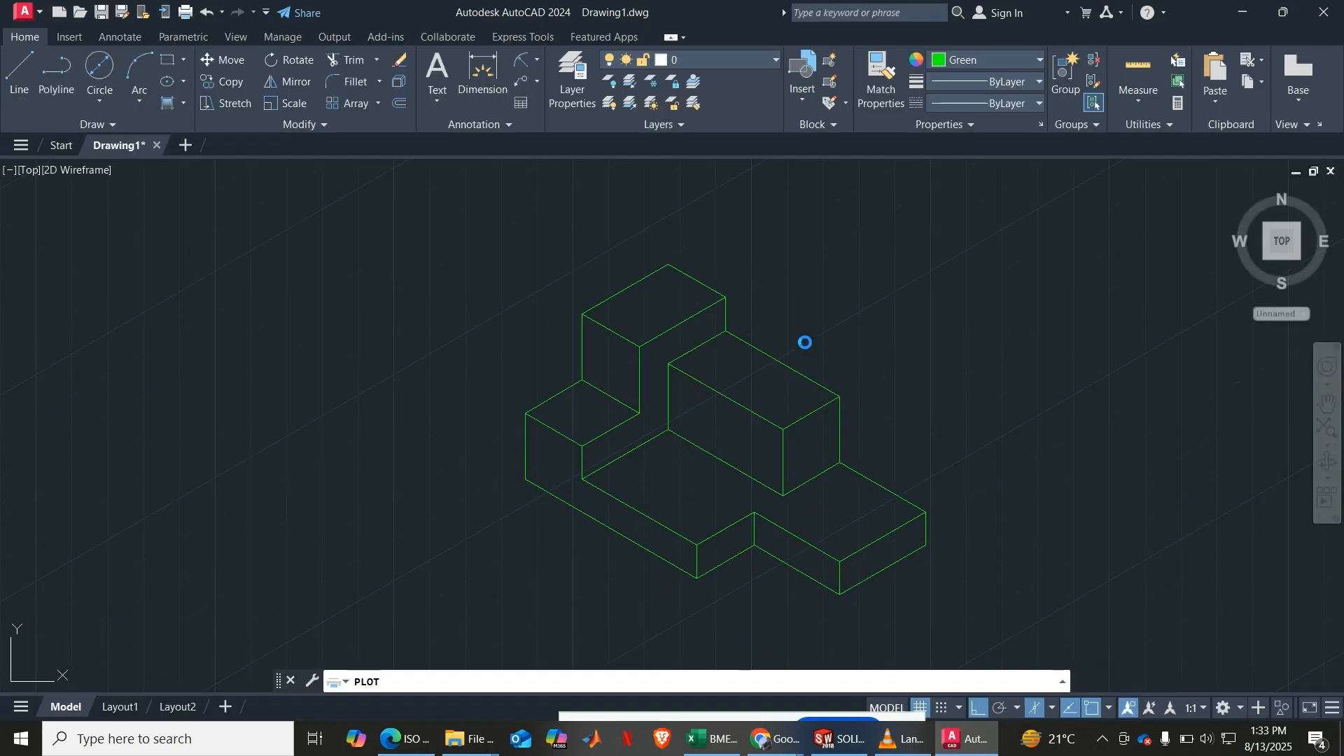
pyautogui.press('Escape')
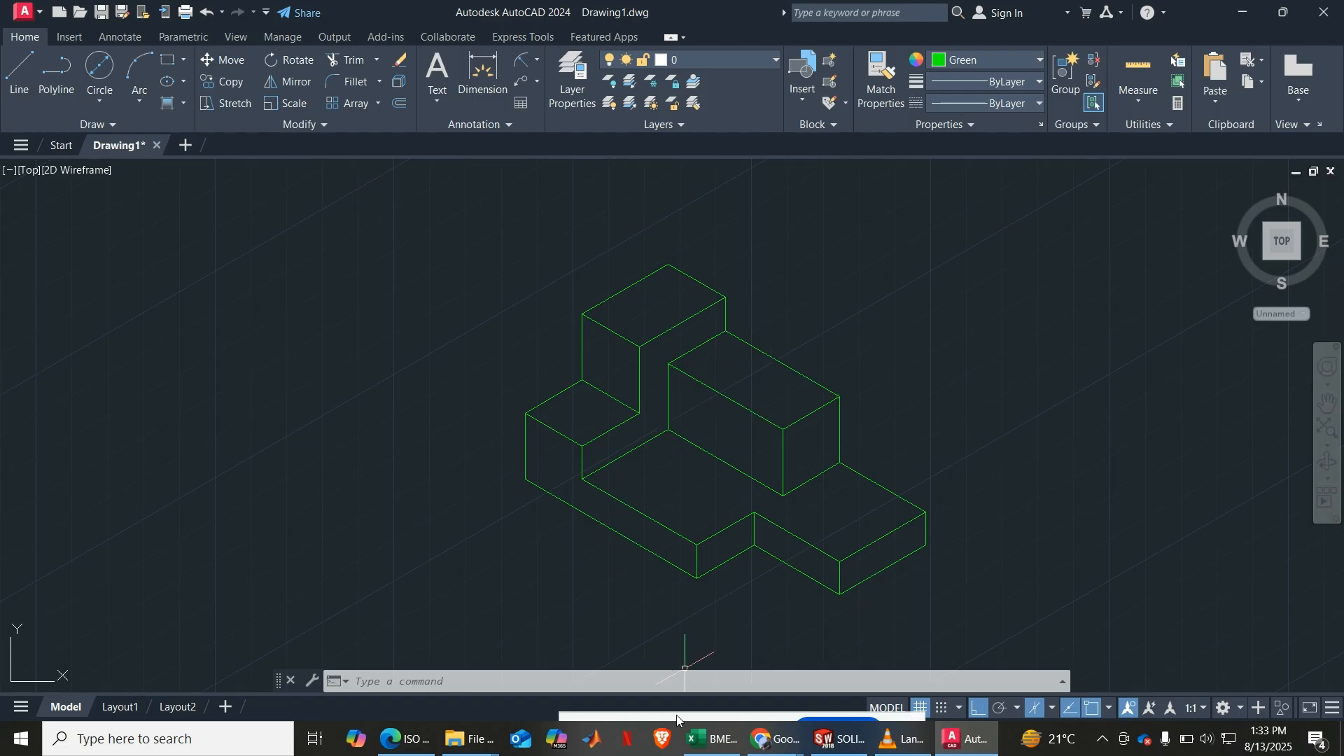